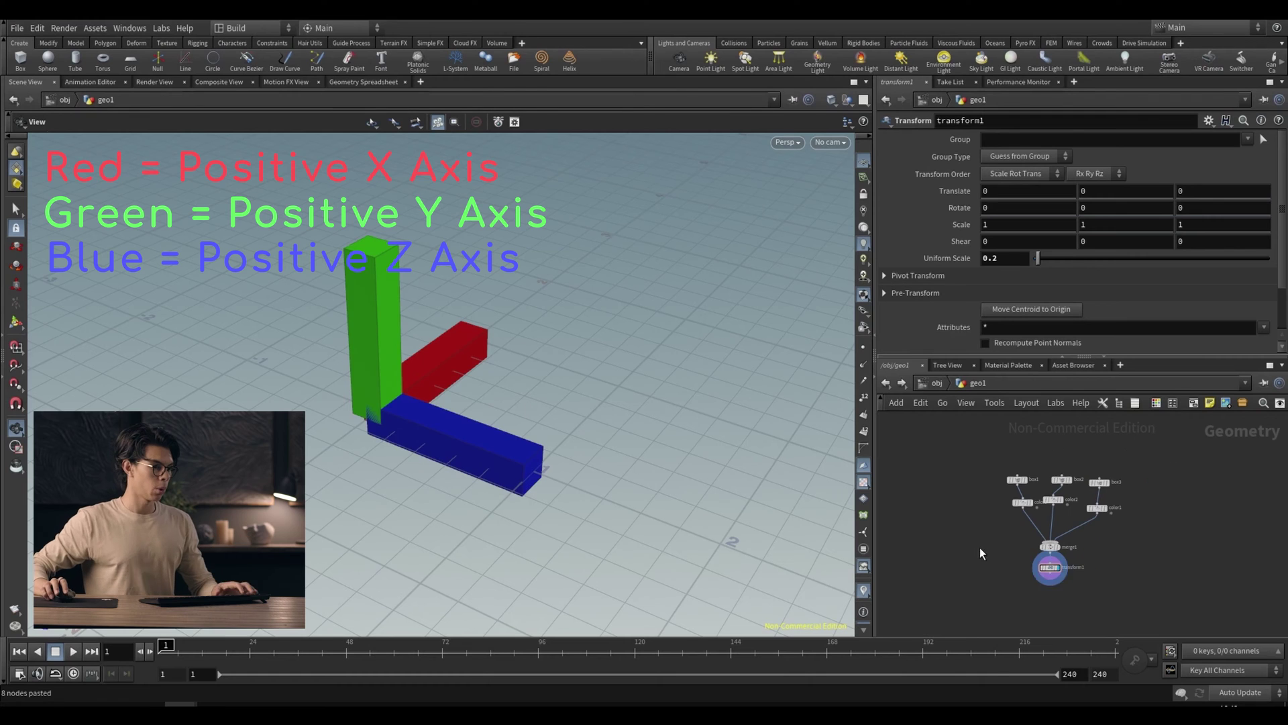
Step: Add a Sphere node (sphere1) to the network
key("Tab")
type("sphere")
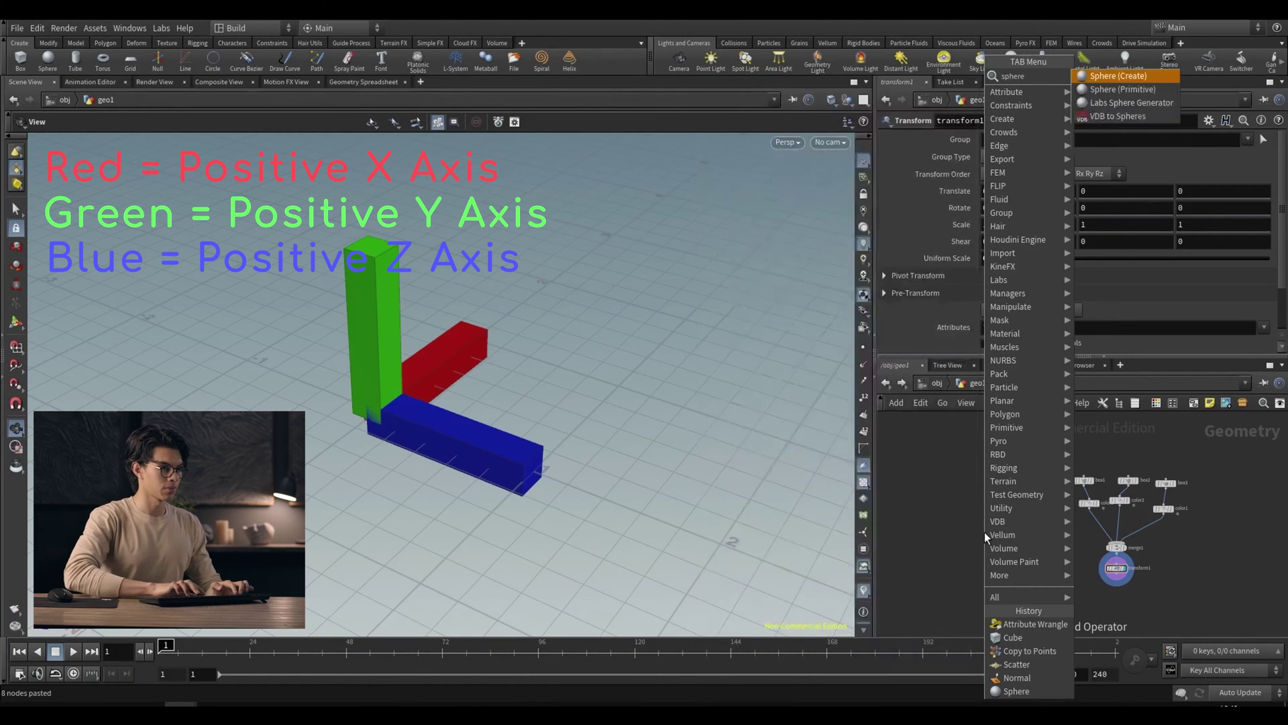
key("Return")
left_click(980, 506)
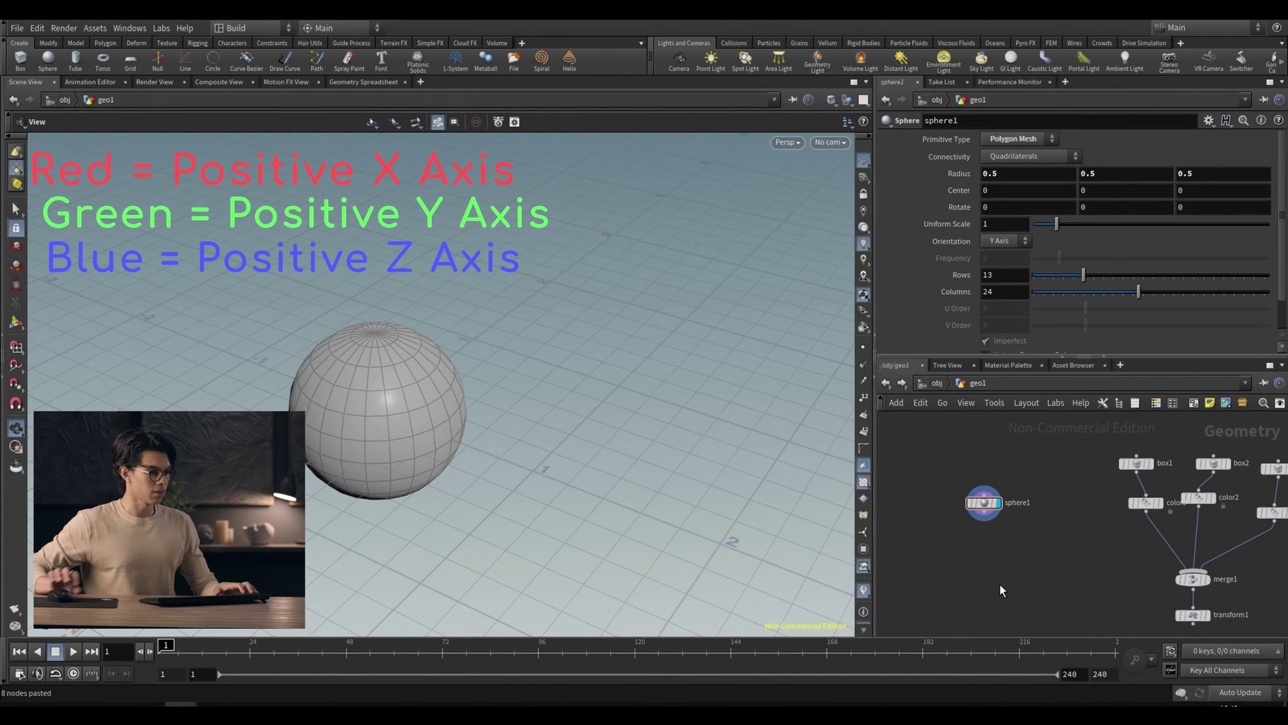
Step: Add a Normal node below sphere1, wire sphere1 into it, and display normal1
key("Tab")
key("Escape")
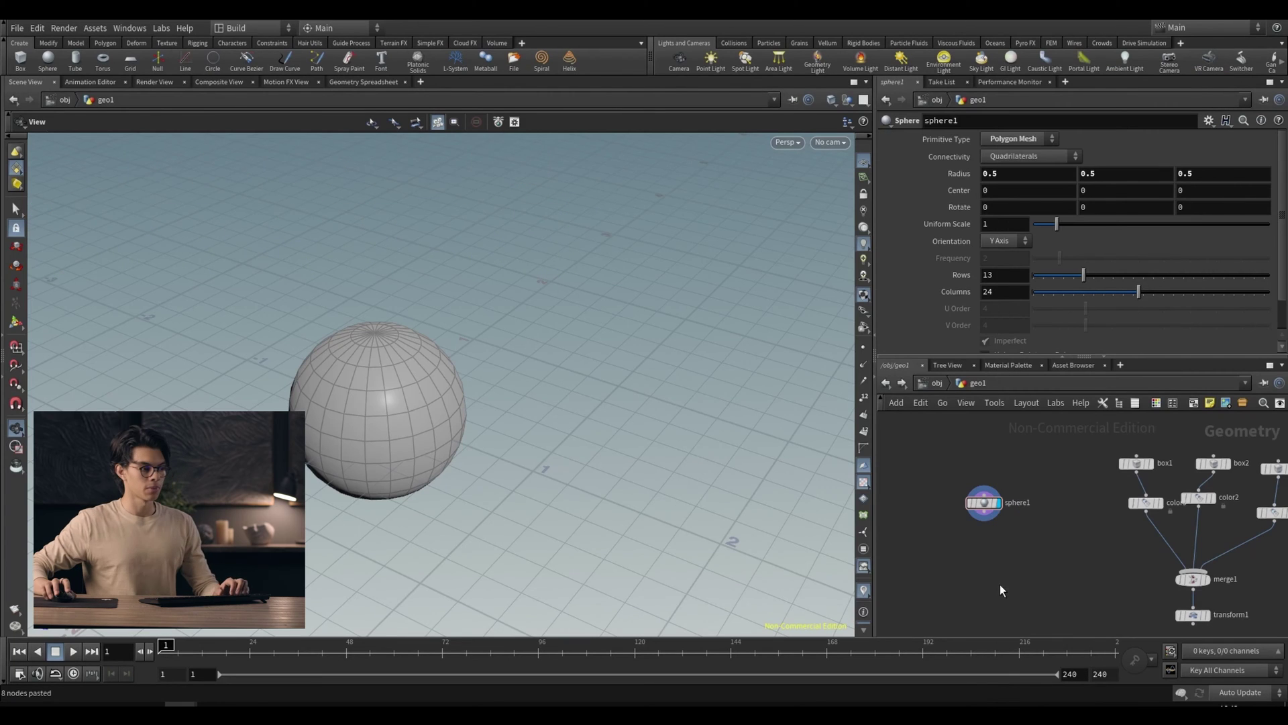
left_click(987, 566)
left_click(984, 561)
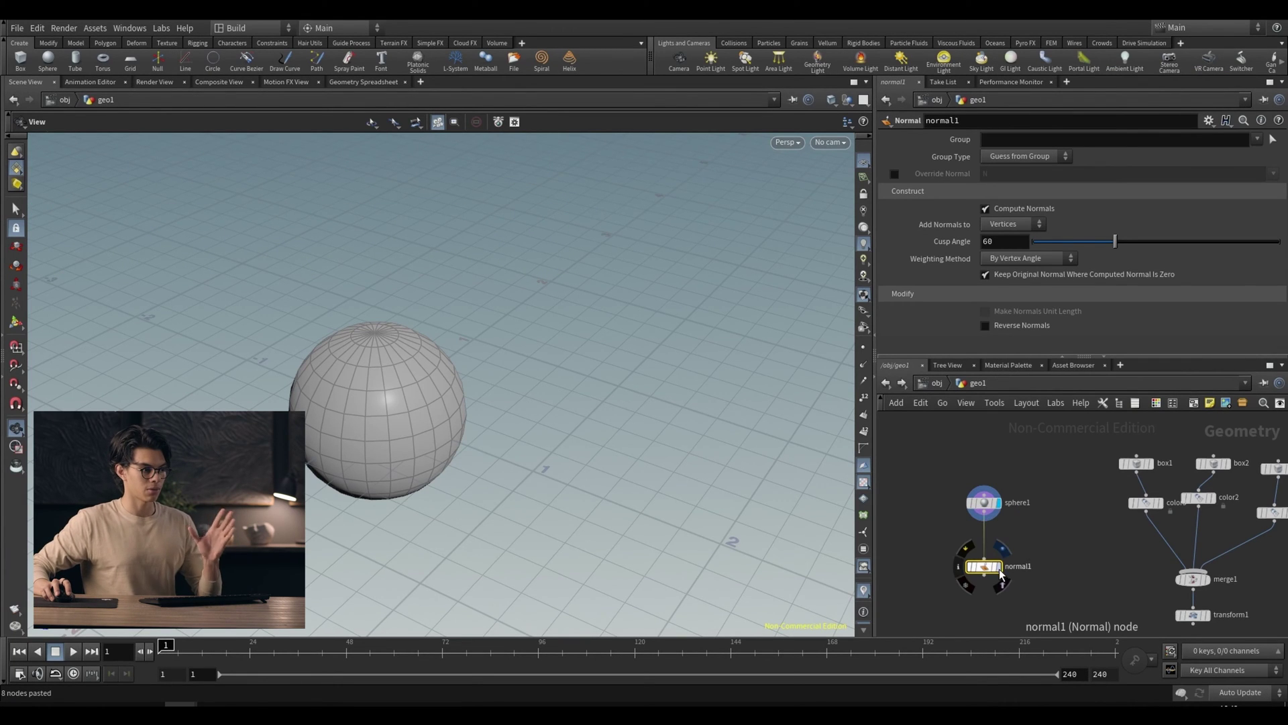
left_click(1000, 566)
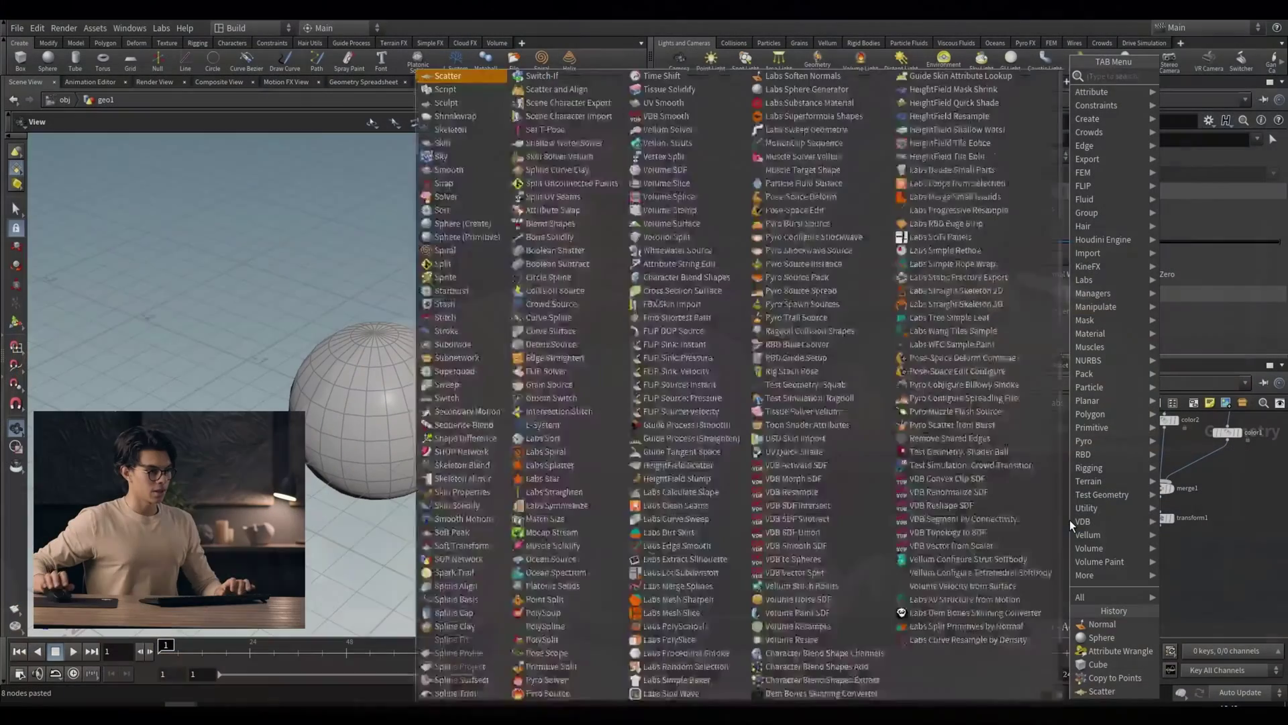
Step: Add a Scatter node under normal1 and display its points
type("sca")
left_click(1188, 76)
left_click(994, 541)
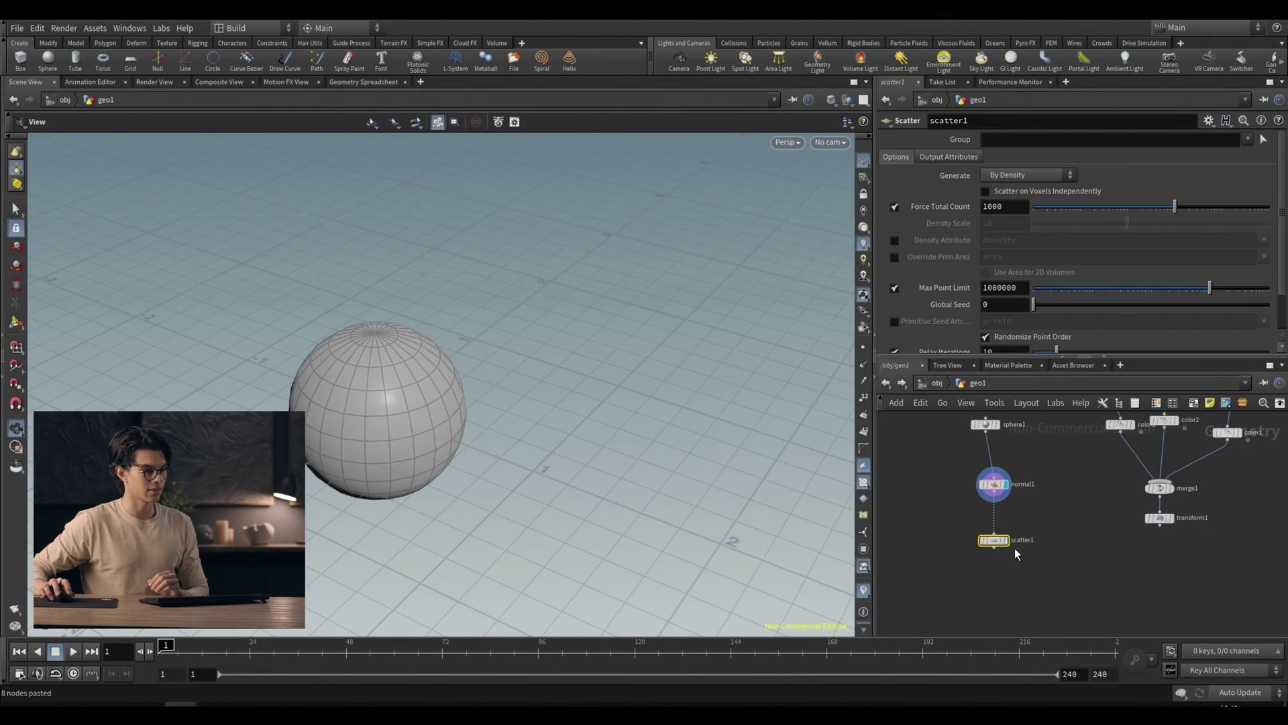
left_click(1003, 541)
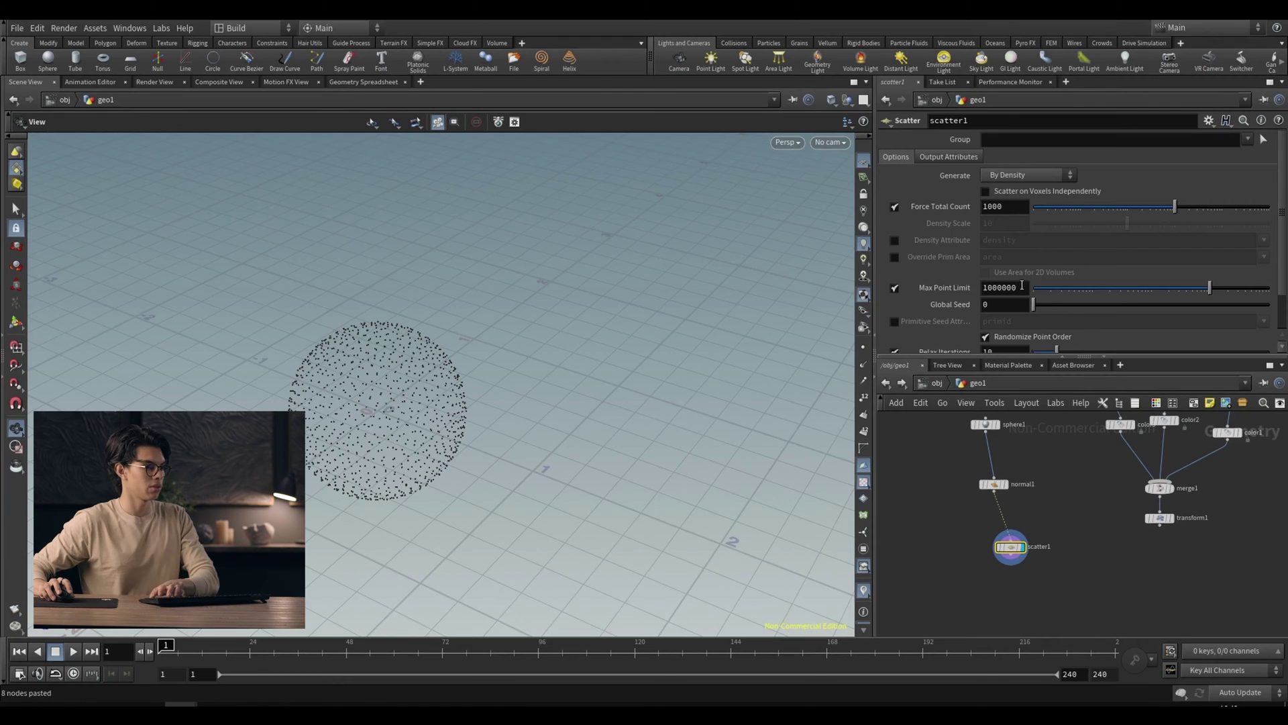
Step: Set the Scatter's Force Total Count to 300
double_click(1005, 206)
type("300")
key("Return")
scroll(1082, 510, "down", 1)
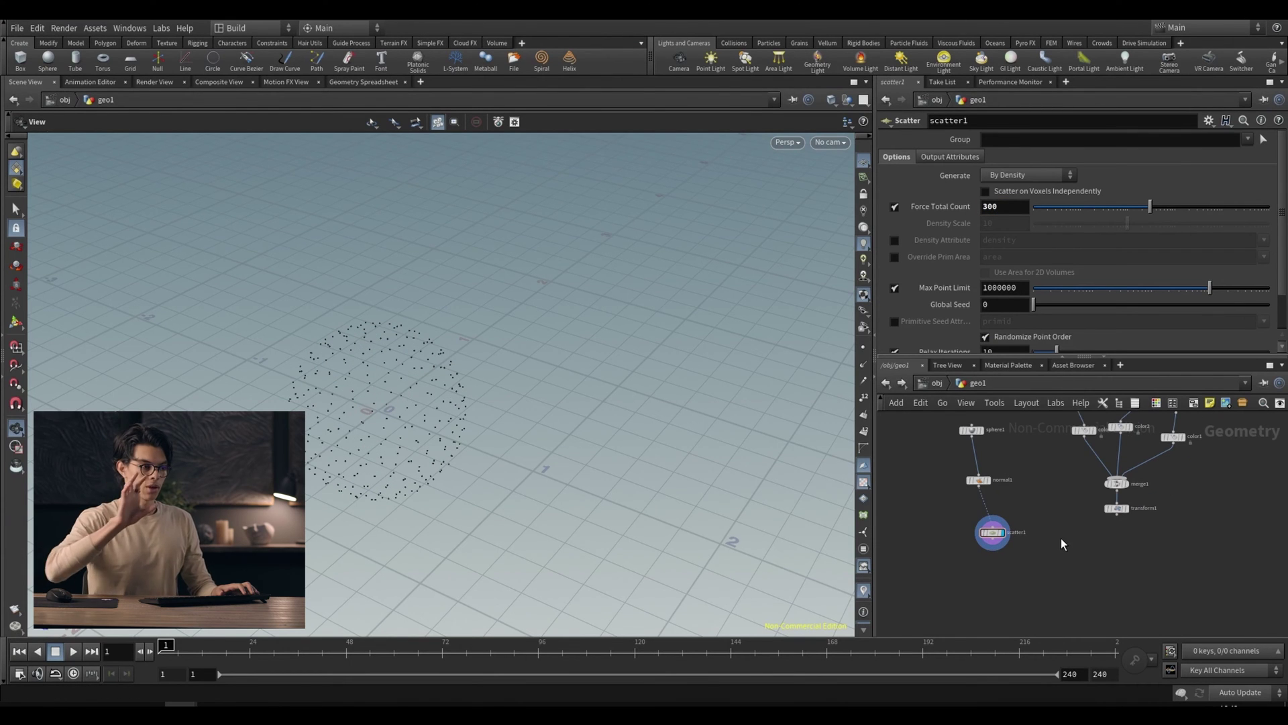
key("Tab")
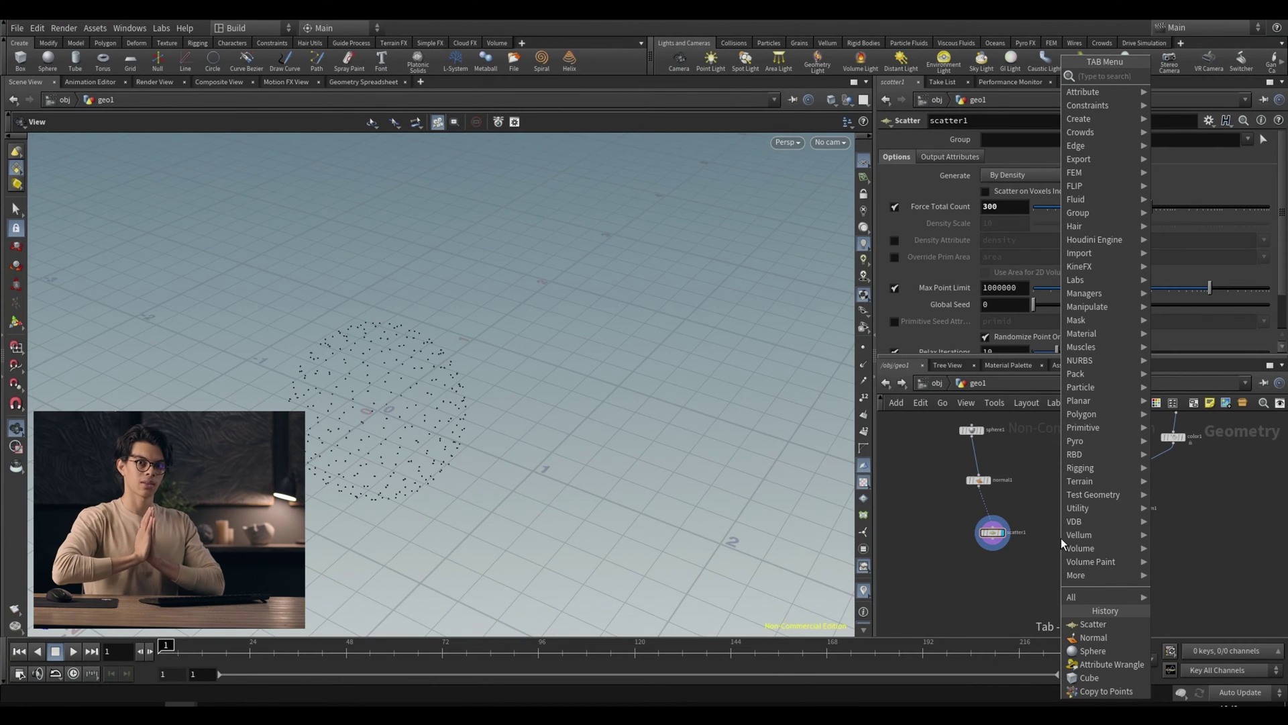
Step: Add an Attribute Wrangle node under scatter1
mouse_move(1061, 538)
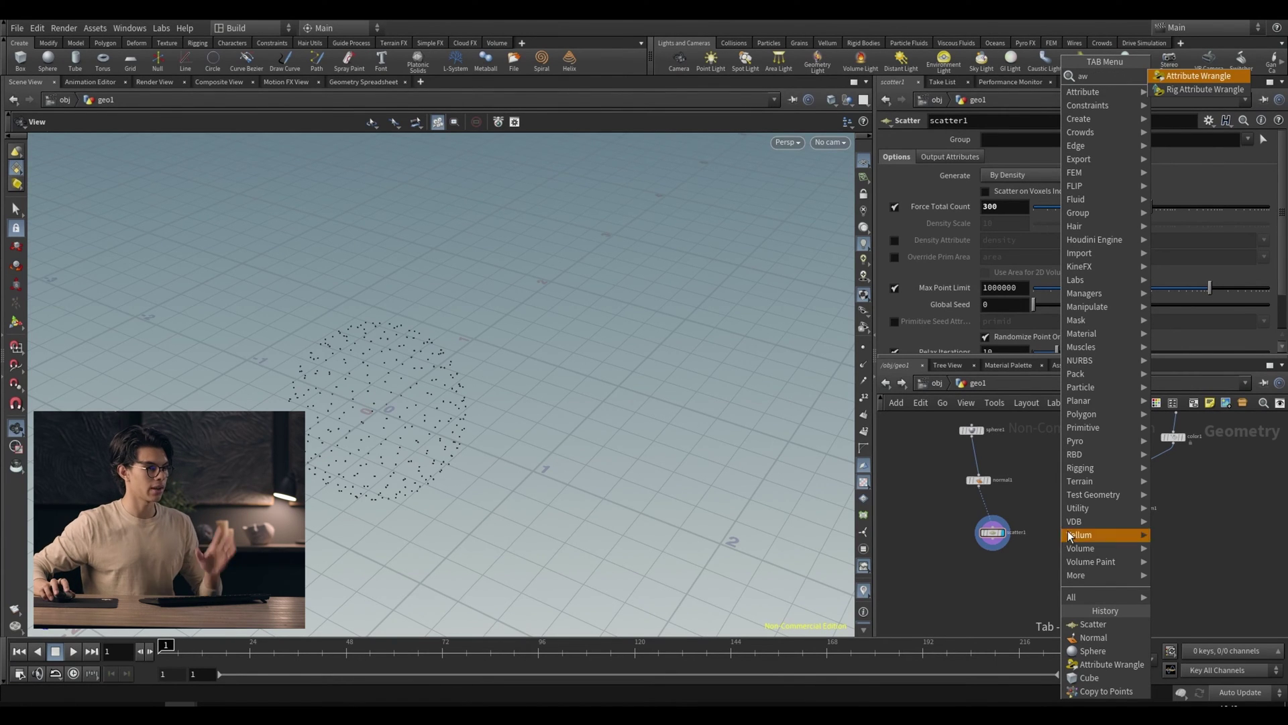
left_click(1201, 88)
scroll(1066, 469, "up", 2)
left_click(1004, 605)
scroll(1004, 591, "up", 2)
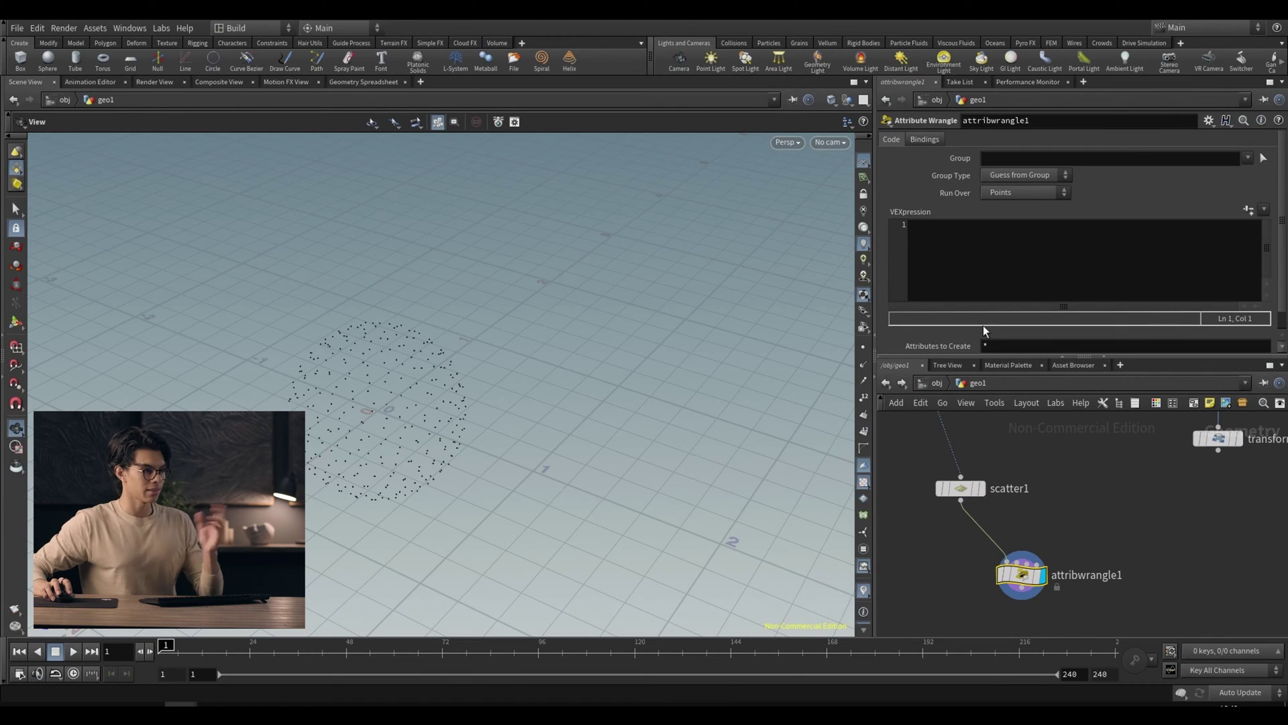
left_click(1001, 272)
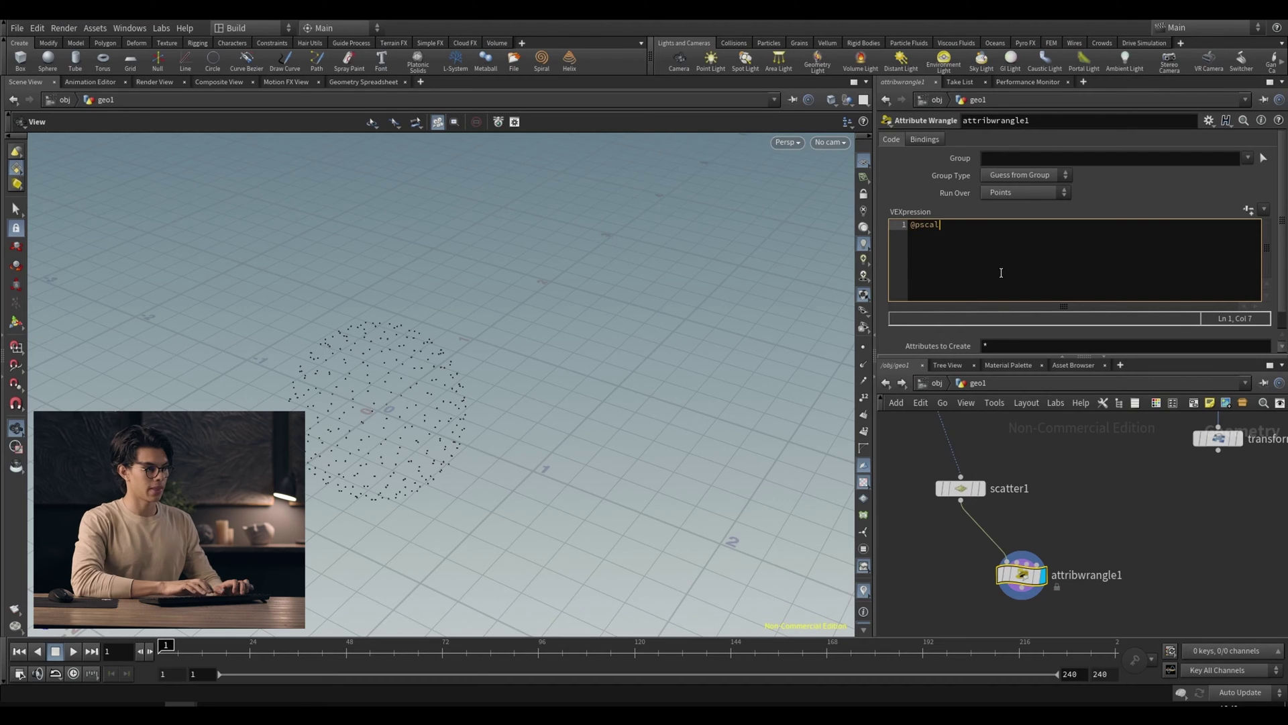
type("= 0.1;")
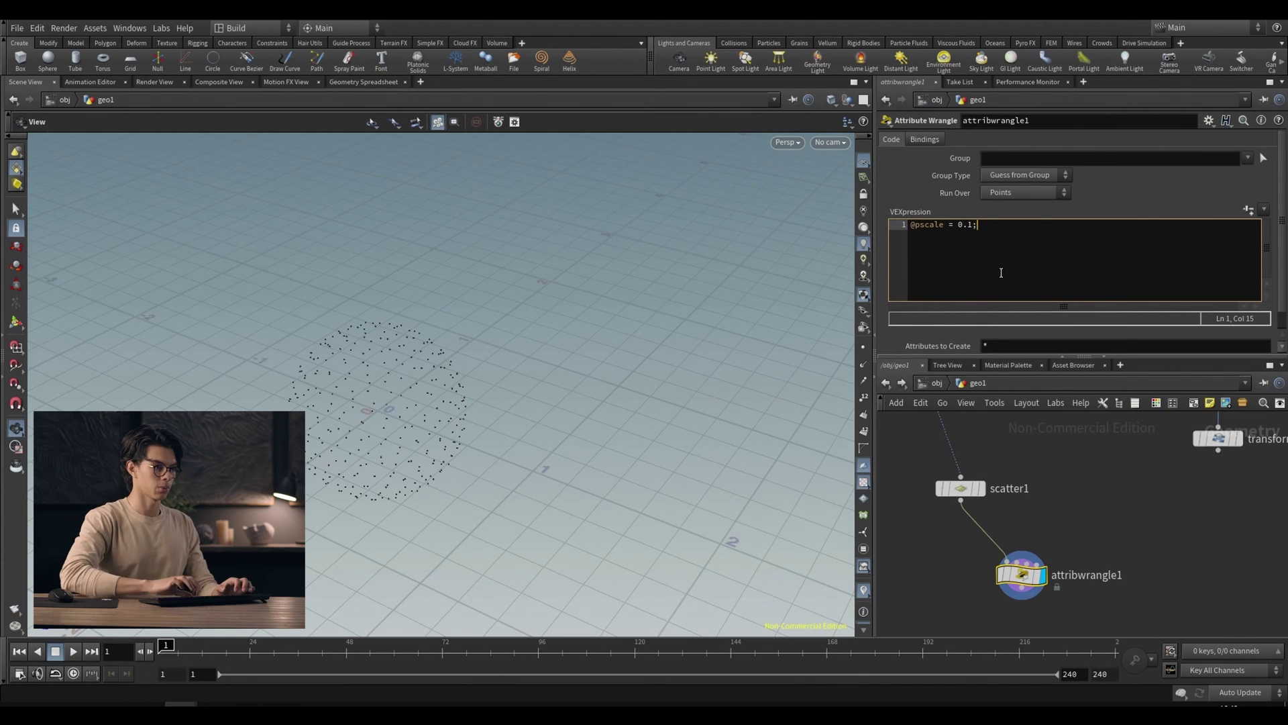
left_click(1089, 531)
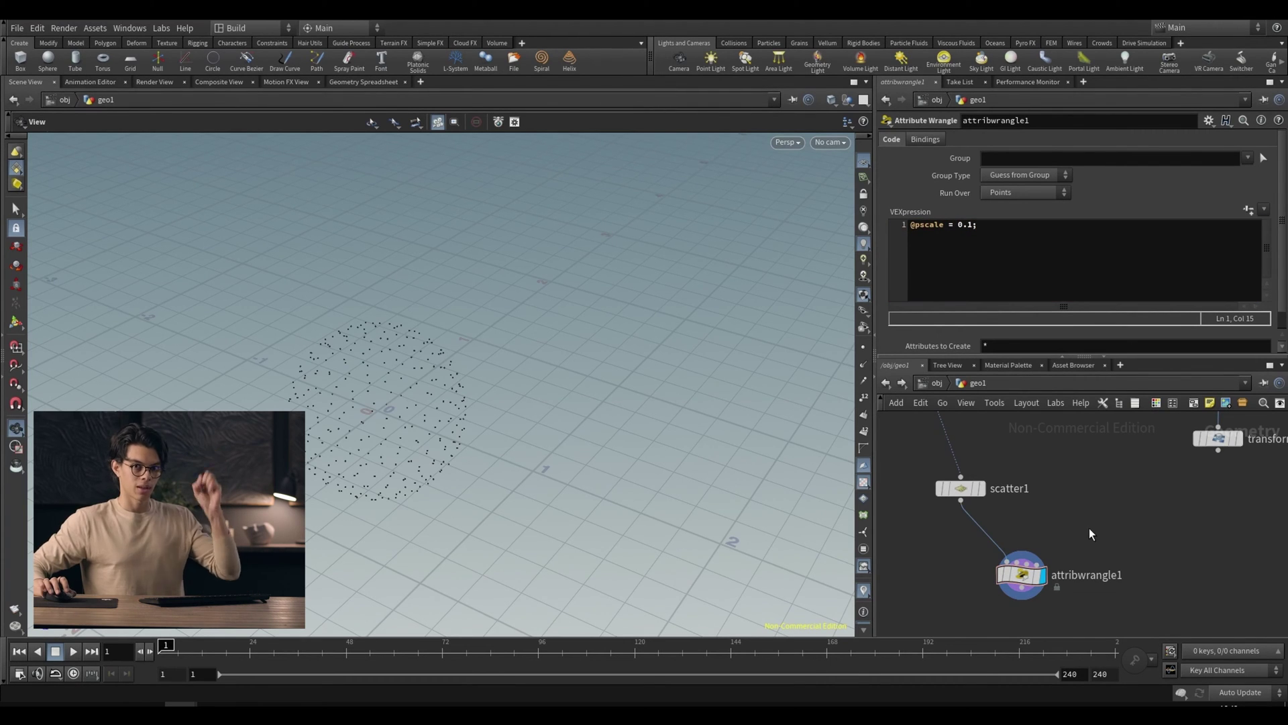
scroll(1076, 523, "down", 2)
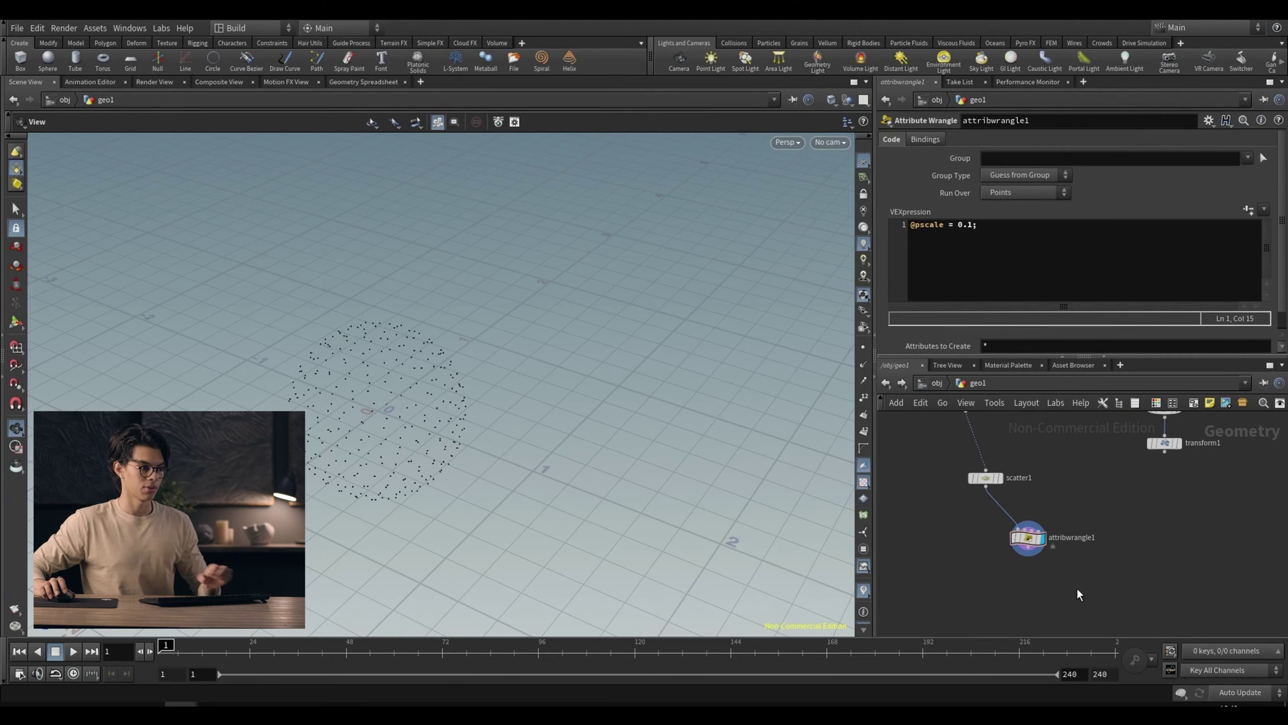
scroll(1067, 587, "down", 1)
key("Tab")
Step: Add Copy to Points under attribwrangle1, feed transform1 into its second input, and display it
type("co")
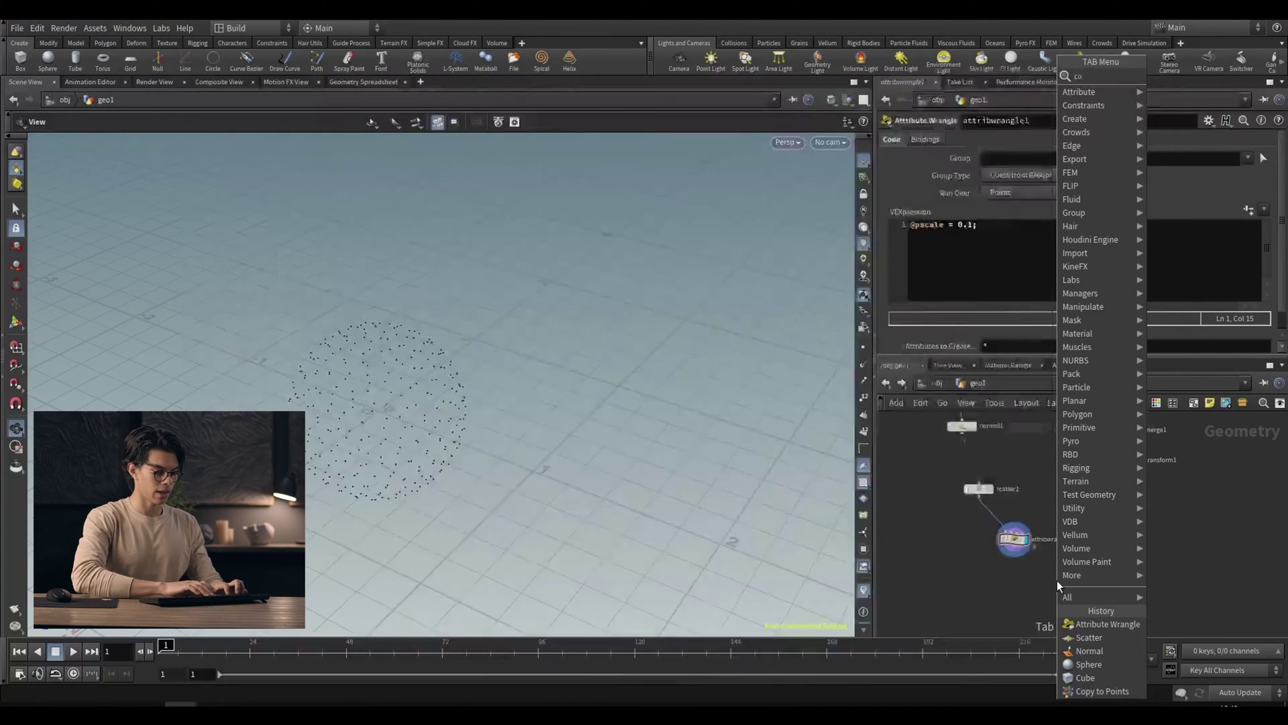
key("Return")
left_click(1056, 581)
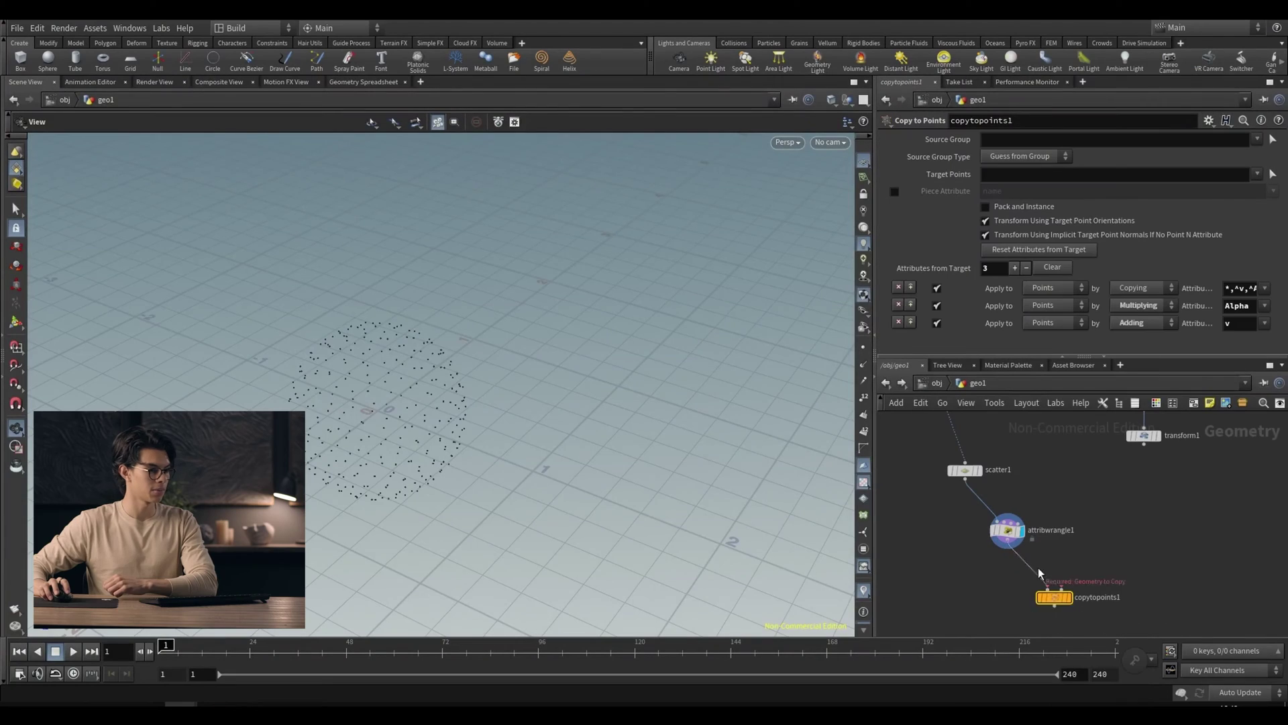
left_click(1144, 444)
left_click(1060, 590)
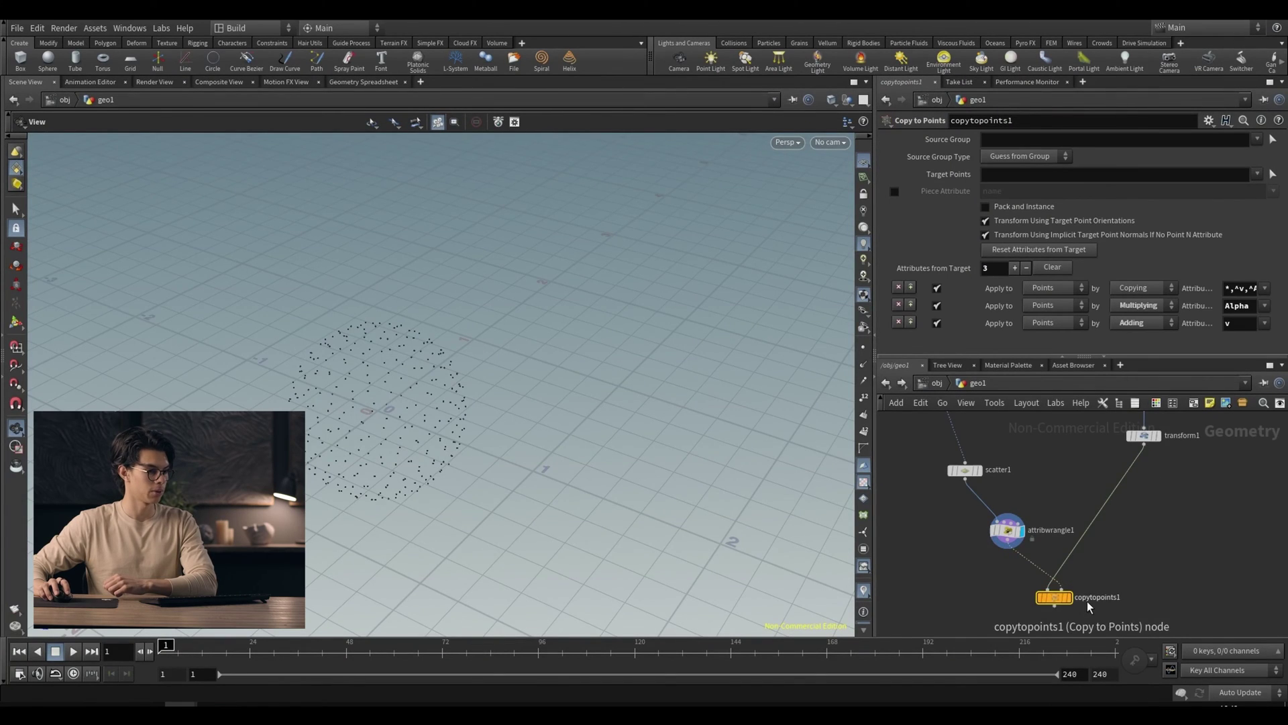
left_click(1068, 596)
Step: Inspect the marker-covered sphere, then display scatter1's points
scroll(393, 385, "up", 5)
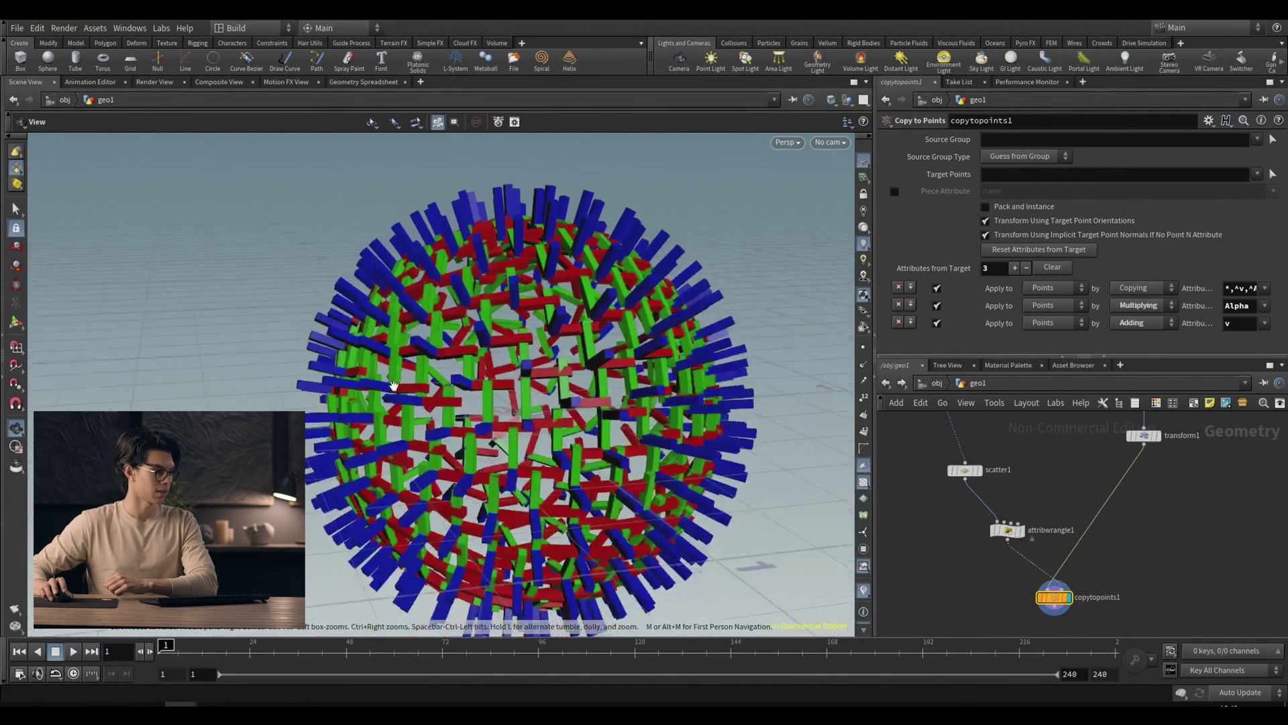
left_click_drag(394, 385, 417, 379)
scroll(444, 397, "down", 2)
scroll(1012, 472, "down", 3)
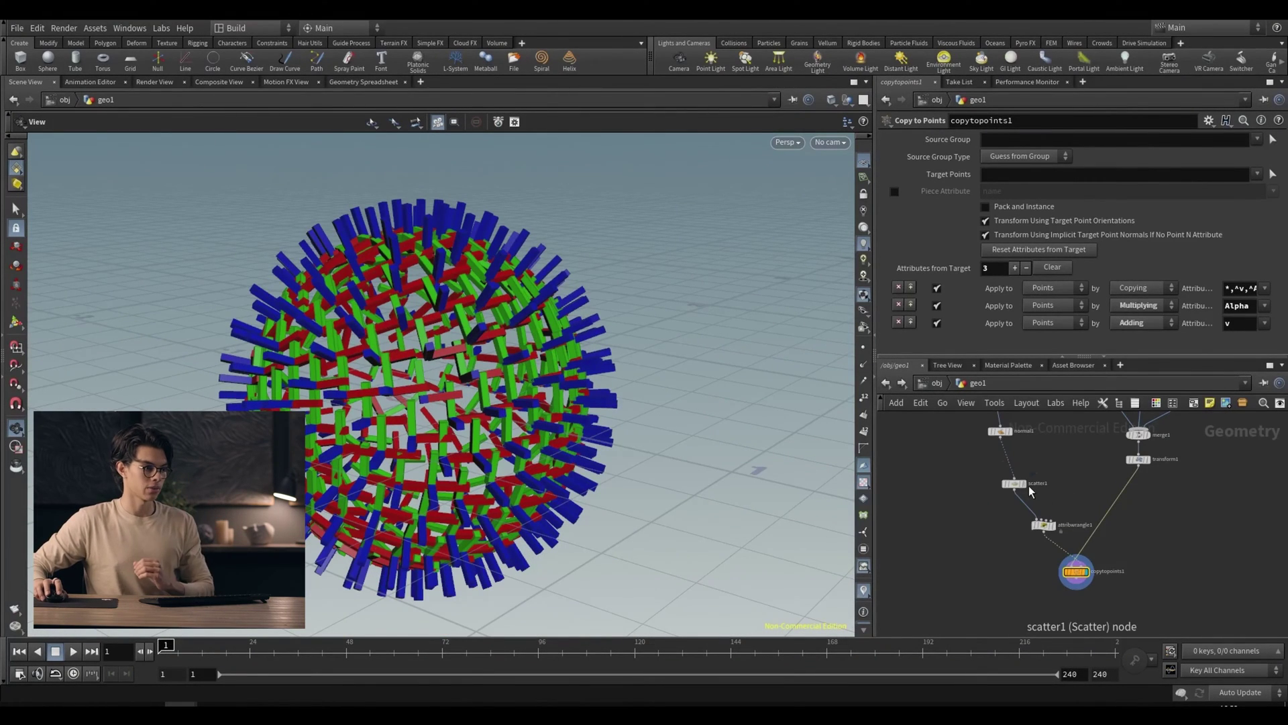
left_click(1024, 483)
Step: Turn on point normal display for the scatter points and inspect them
left_click(863, 364)
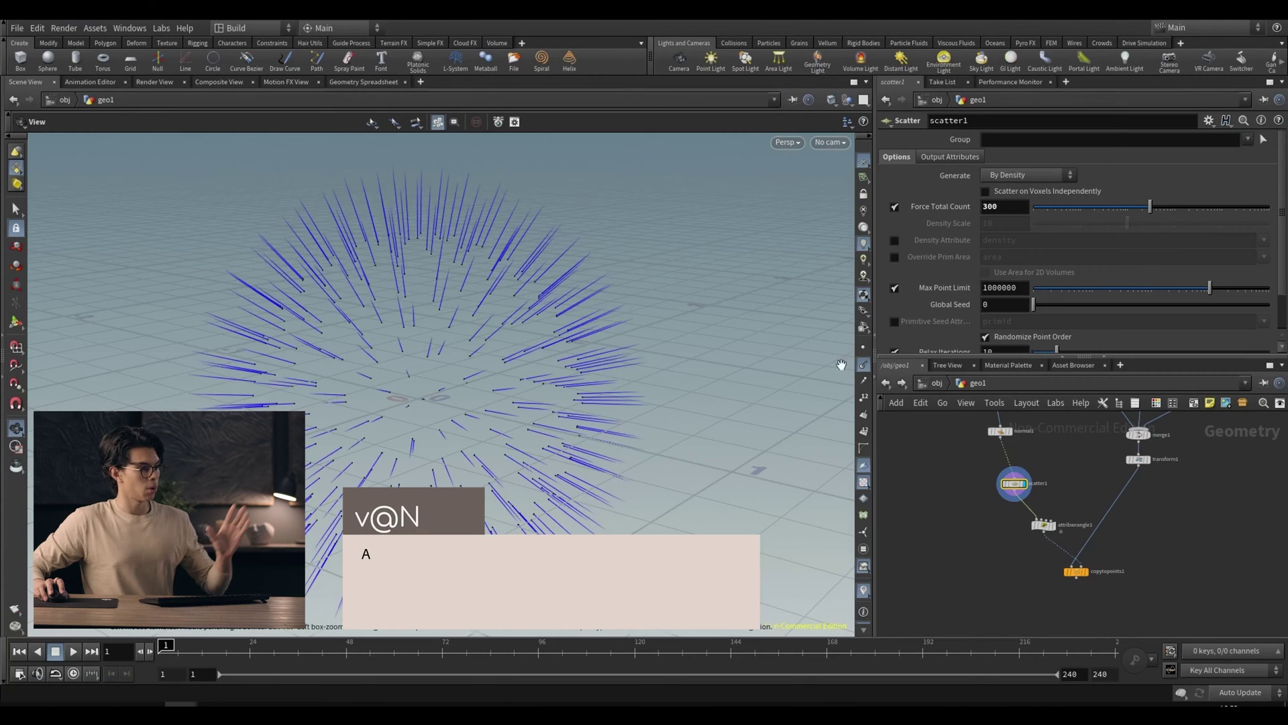
left_click_drag(490, 421, 503, 417)
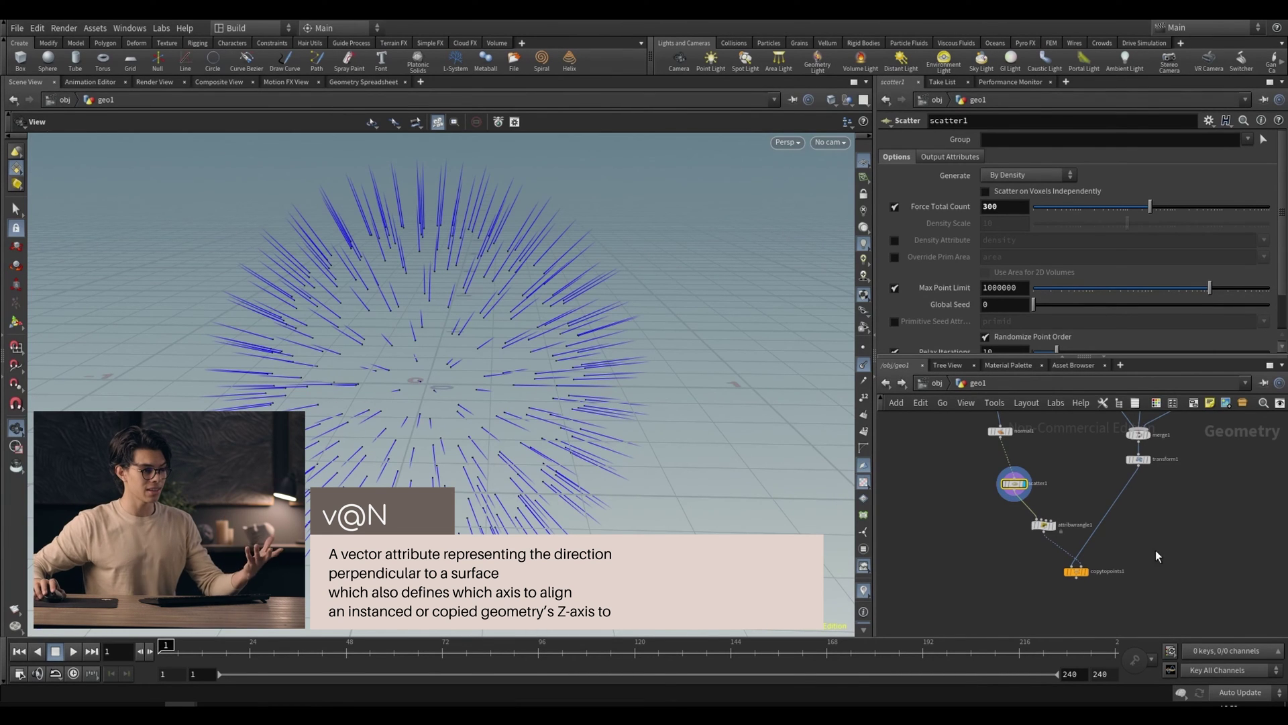
scroll(1155, 551, "up", 2)
Step: View the copied markers on the sphere, then display transform1's single axis marker
left_click(1057, 581)
mouse_move(665, 445)
left_mouse_down()
mouse_move(253, 339)
mouse_move(232, 376)
mouse_move(256, 354)
mouse_move(638, 377)
left_mouse_up()
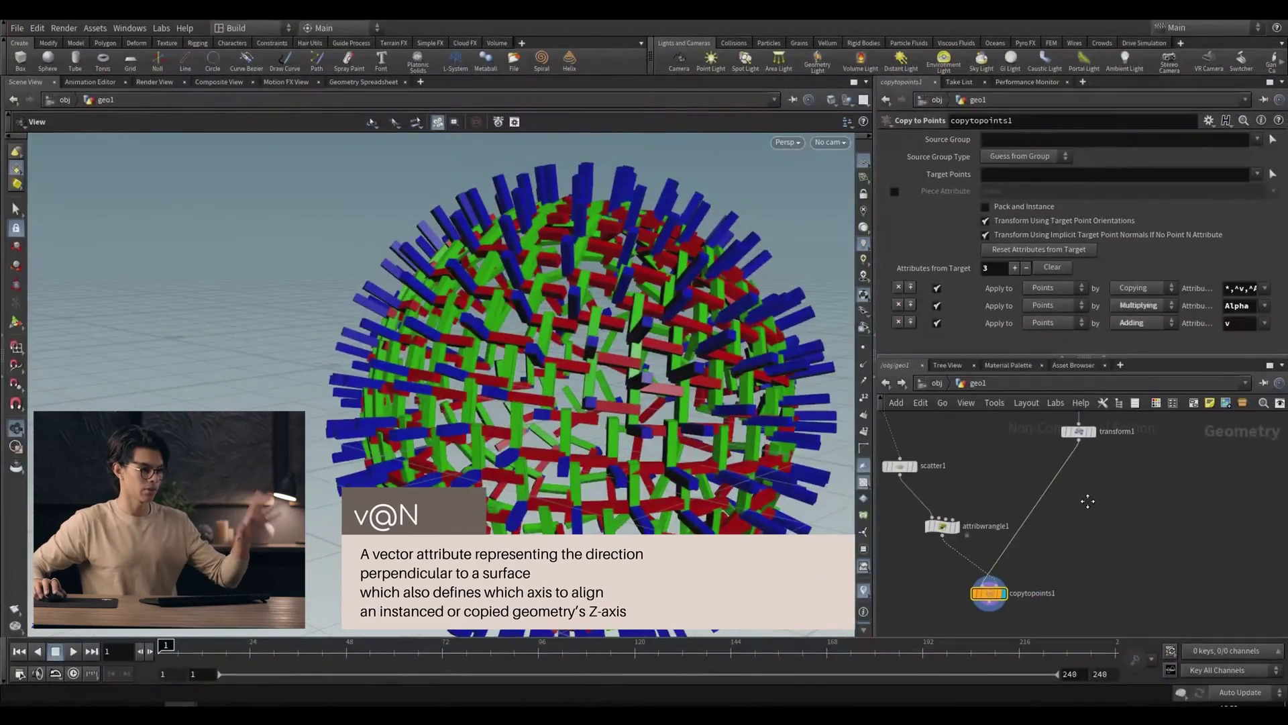
middle_click_drag(1141, 460, 1044, 544)
left_click(1053, 488)
Step: Switch the display back to copytopoints1, showing markers on every scattered point
left_click(1054, 505)
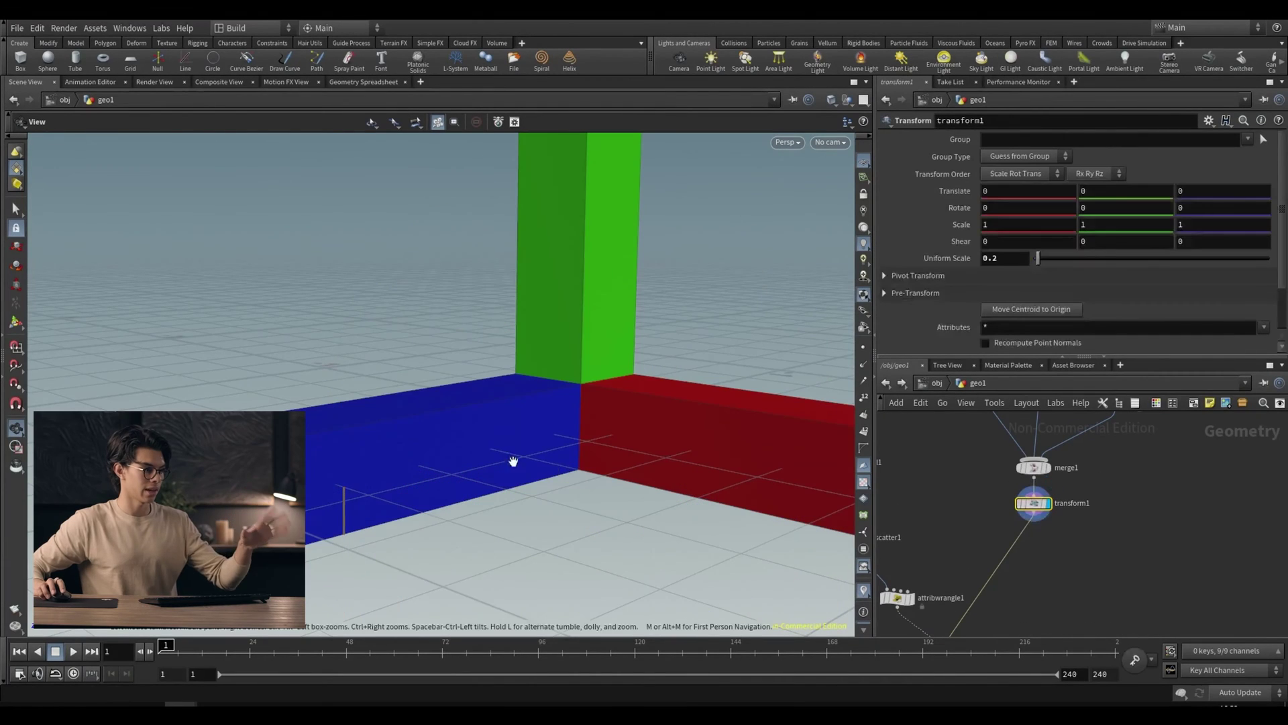
right_click_drag(512, 460, 331, 465)
scroll(997, 577, "up", 2)
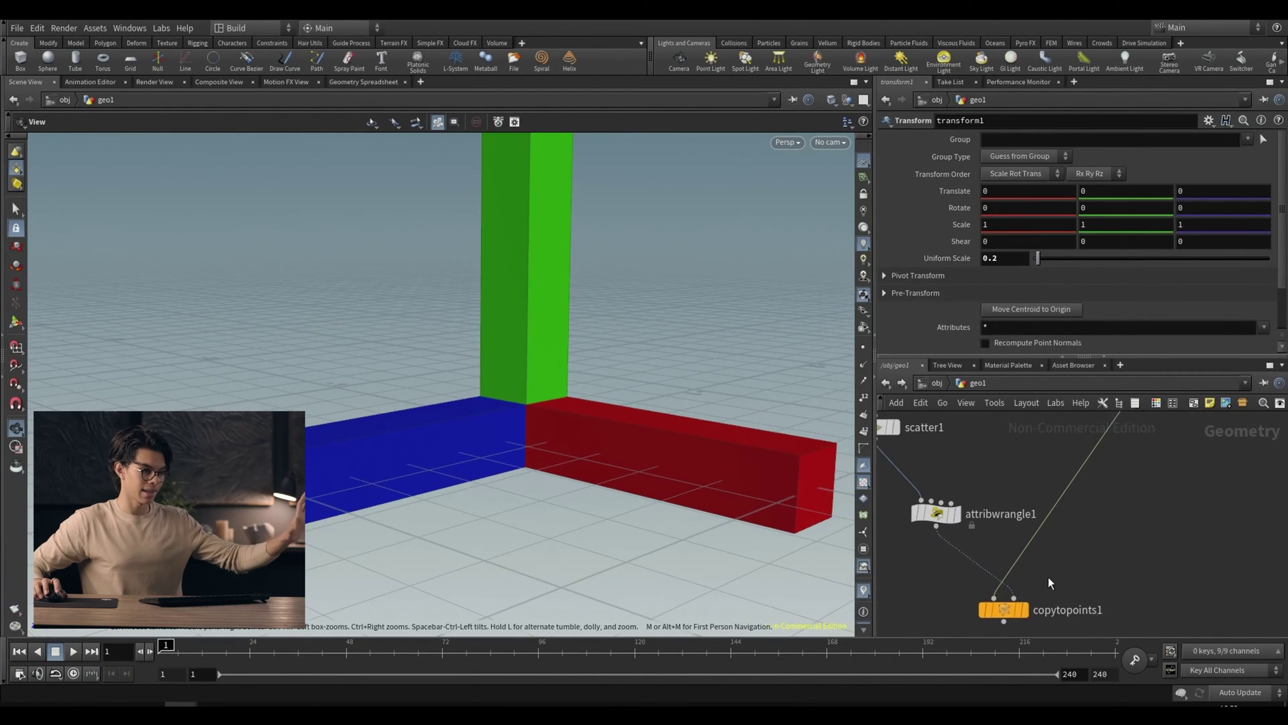
left_click(1022, 610)
scroll(443, 464, "up", 5)
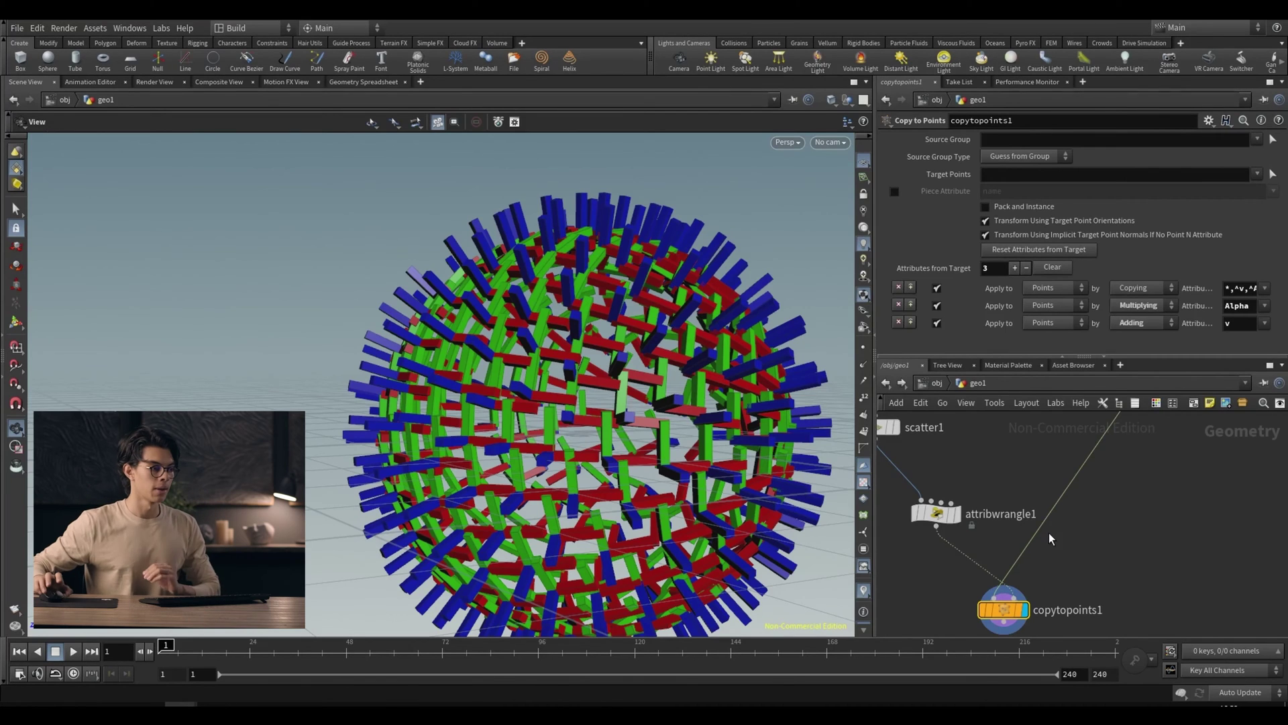
left_click(935, 513)
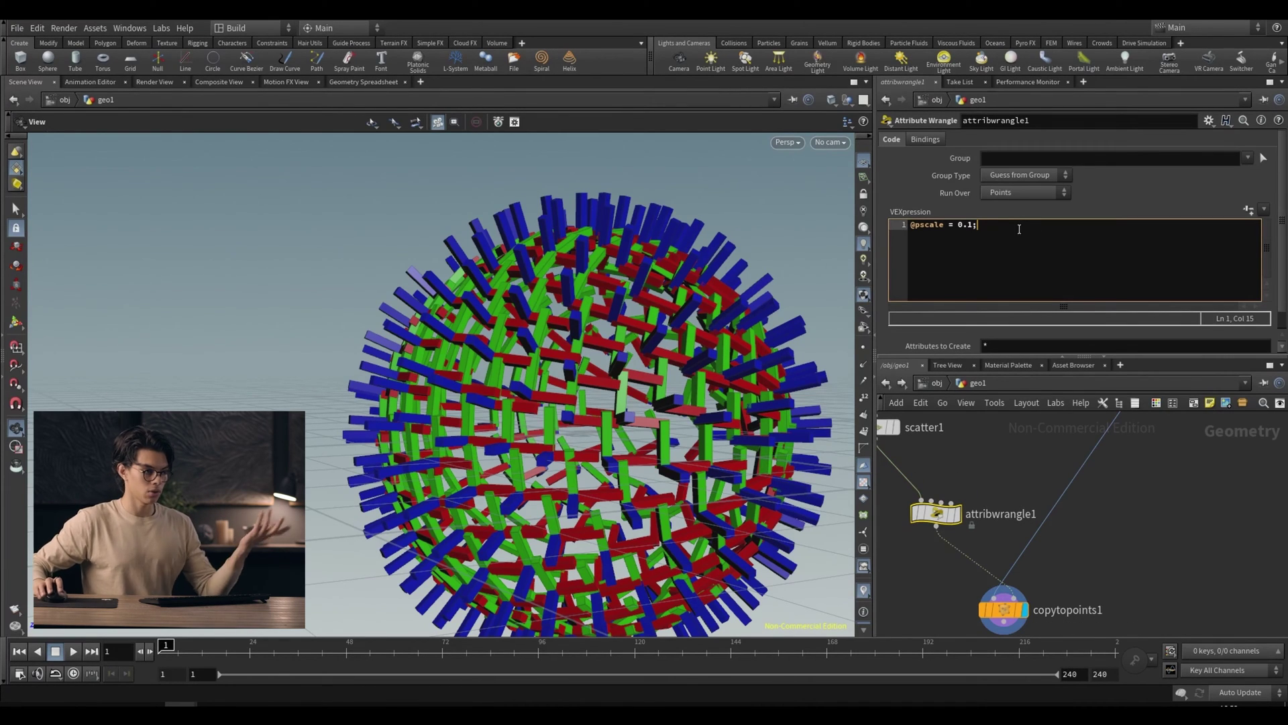
key("Return")
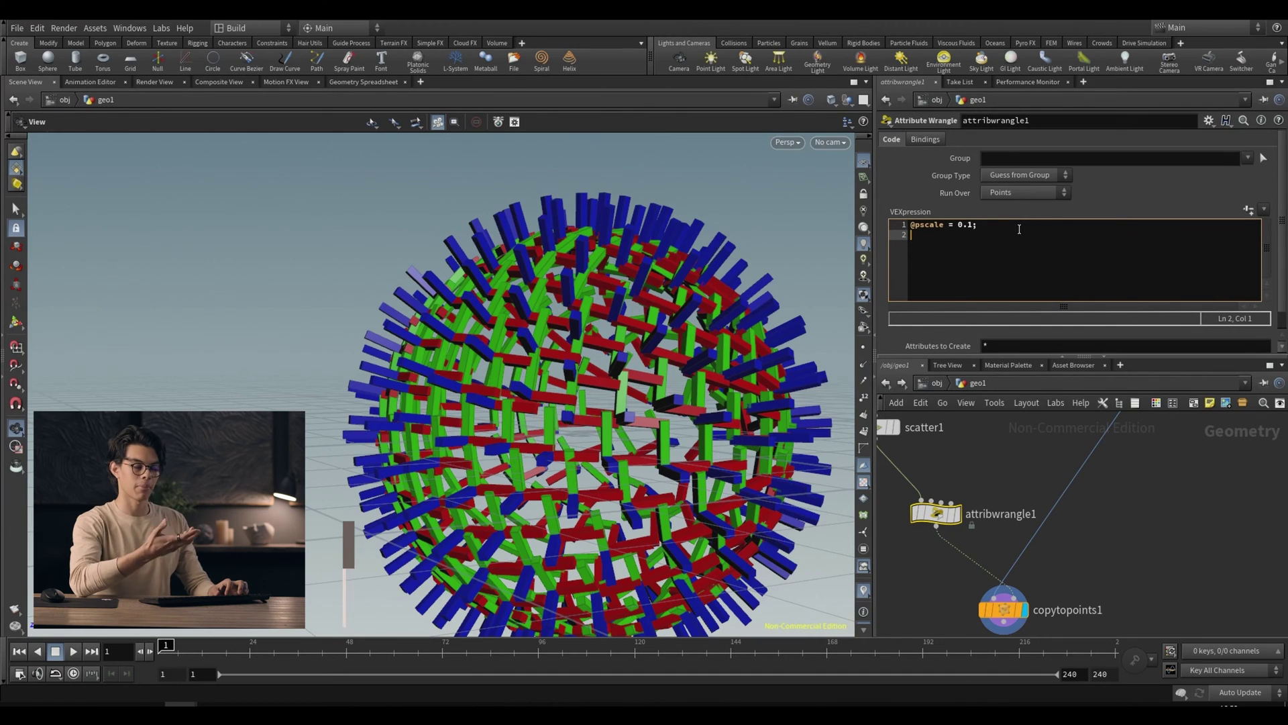
type("v@up = ")
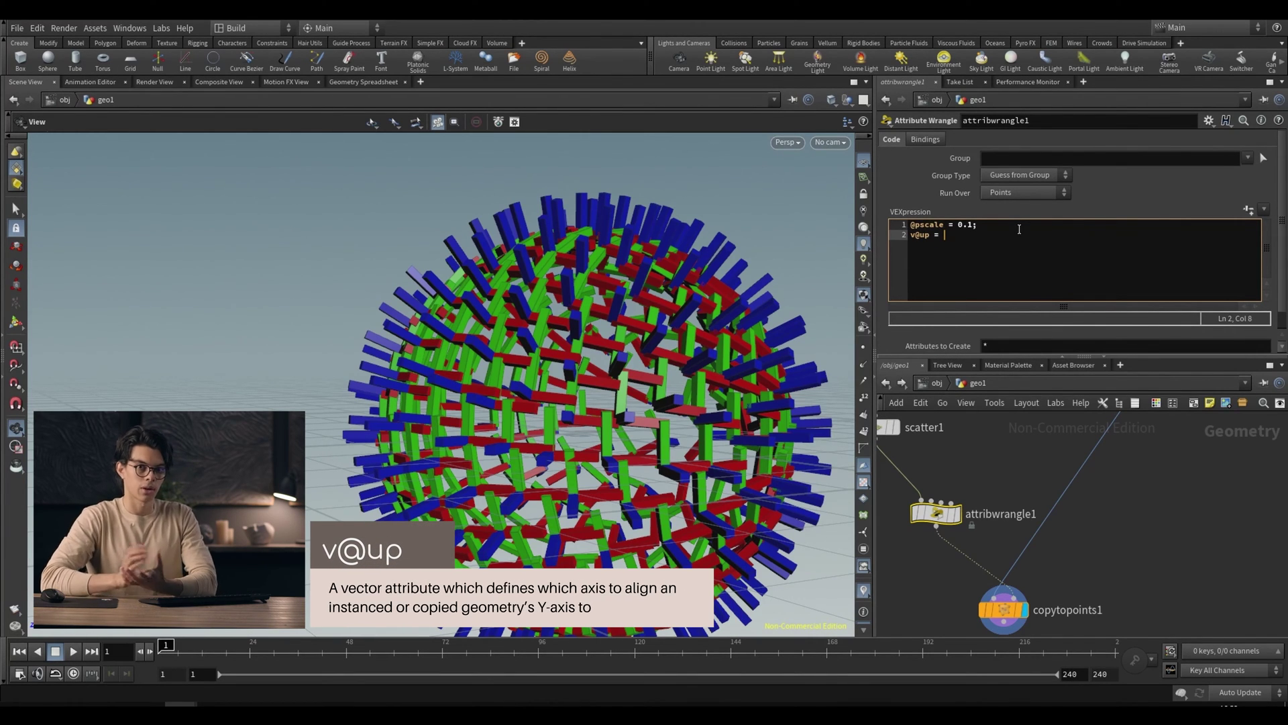
type("{}")
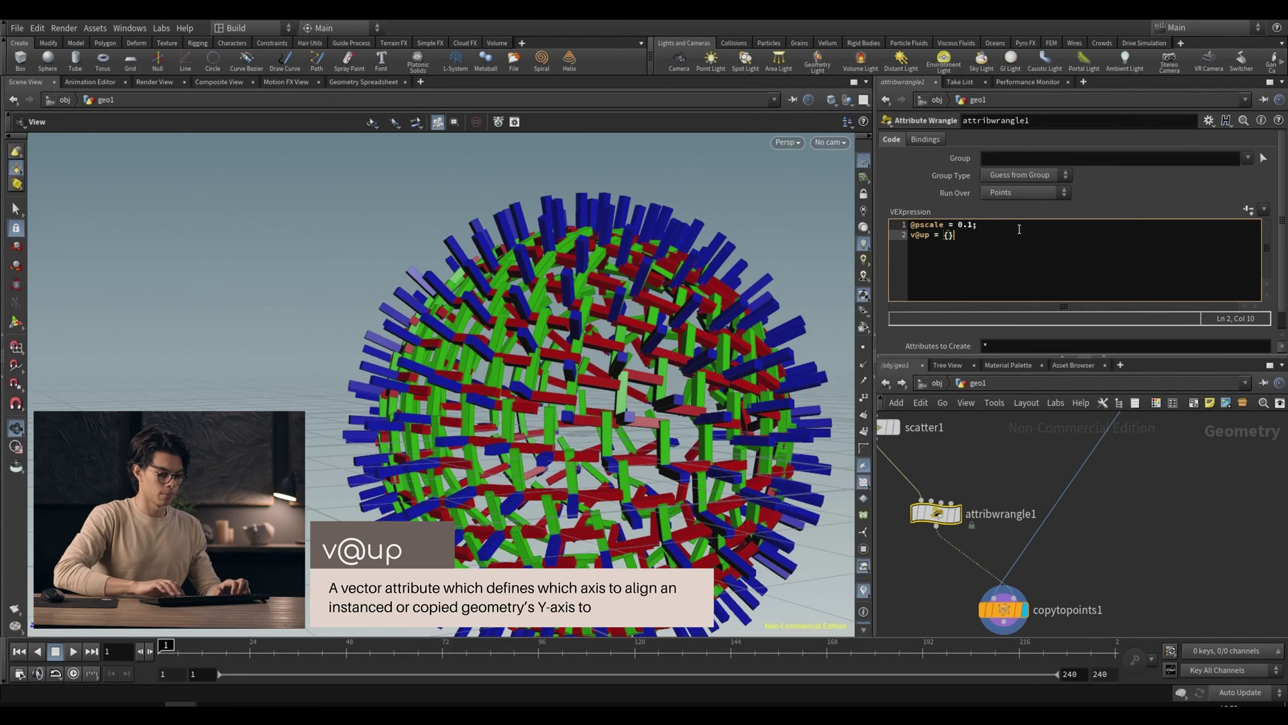
key("Left")
key("Left")
type("0,0")
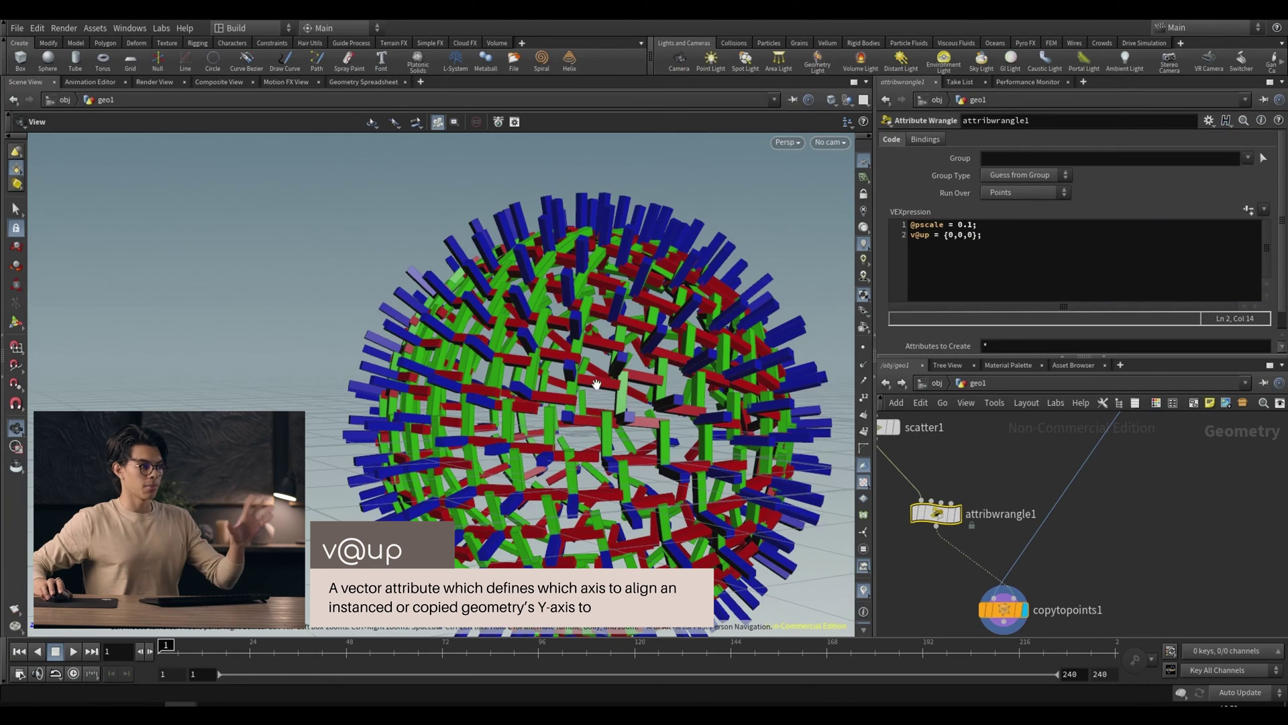
left_click_drag(644, 376, 572, 379)
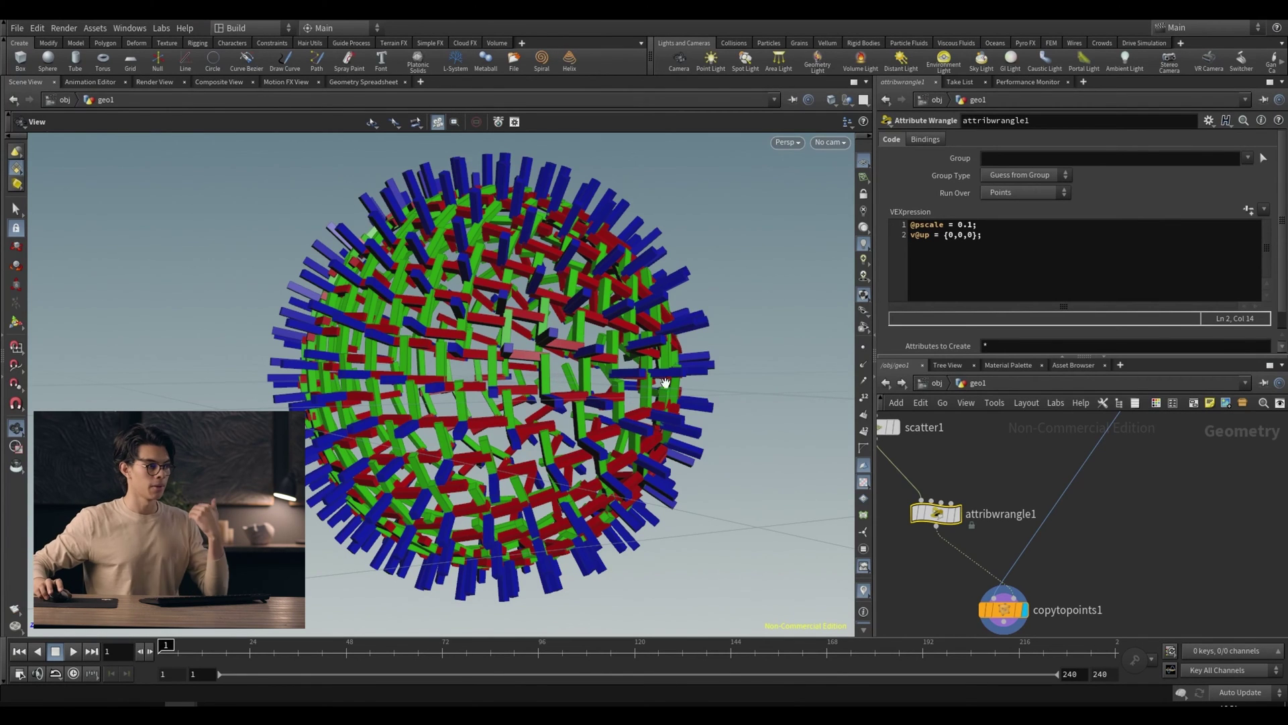
Step: Change v@up to {1,0,0} and orbit to inspect the re-oriented markers
left_click(952, 237)
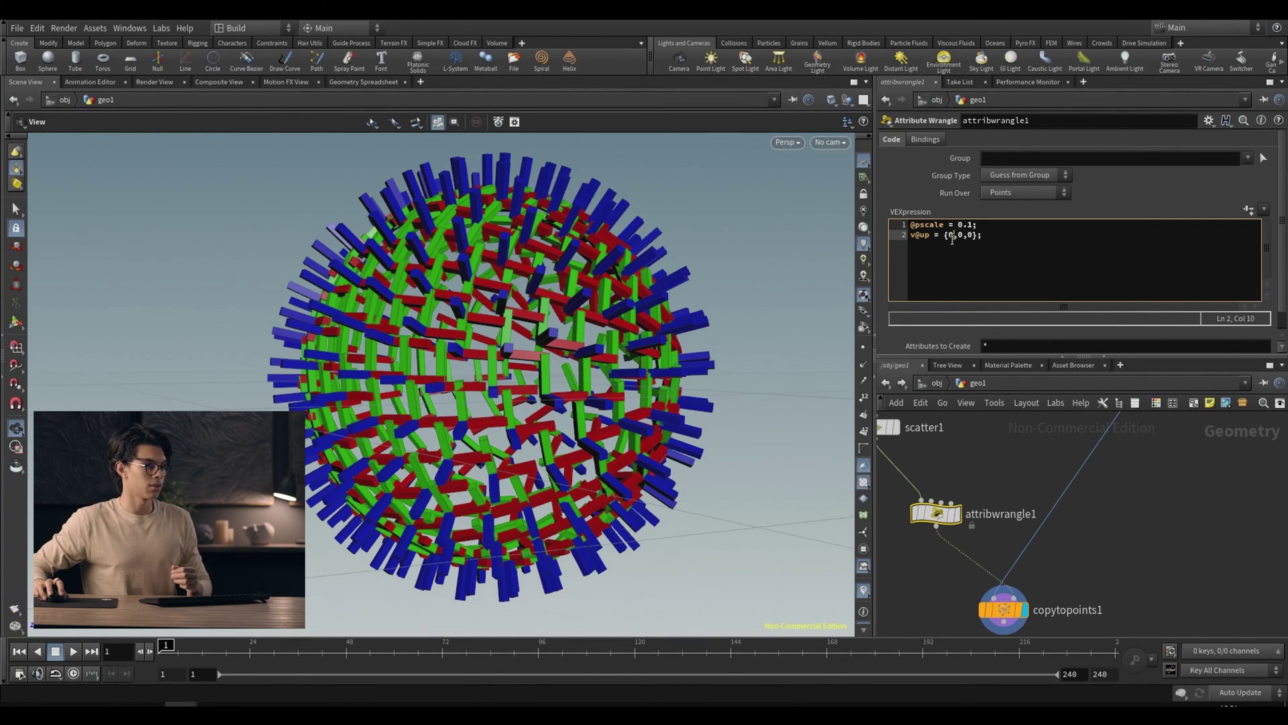
left_click_drag(952, 236, 949, 236)
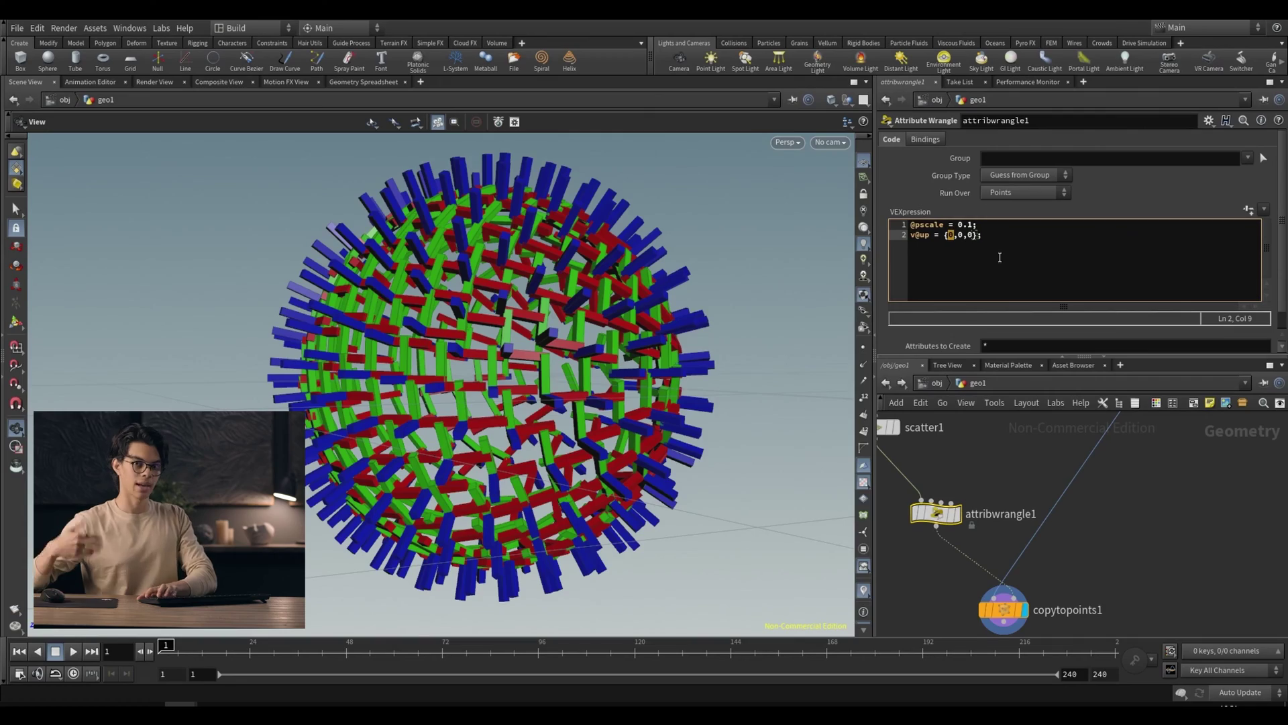
type("1")
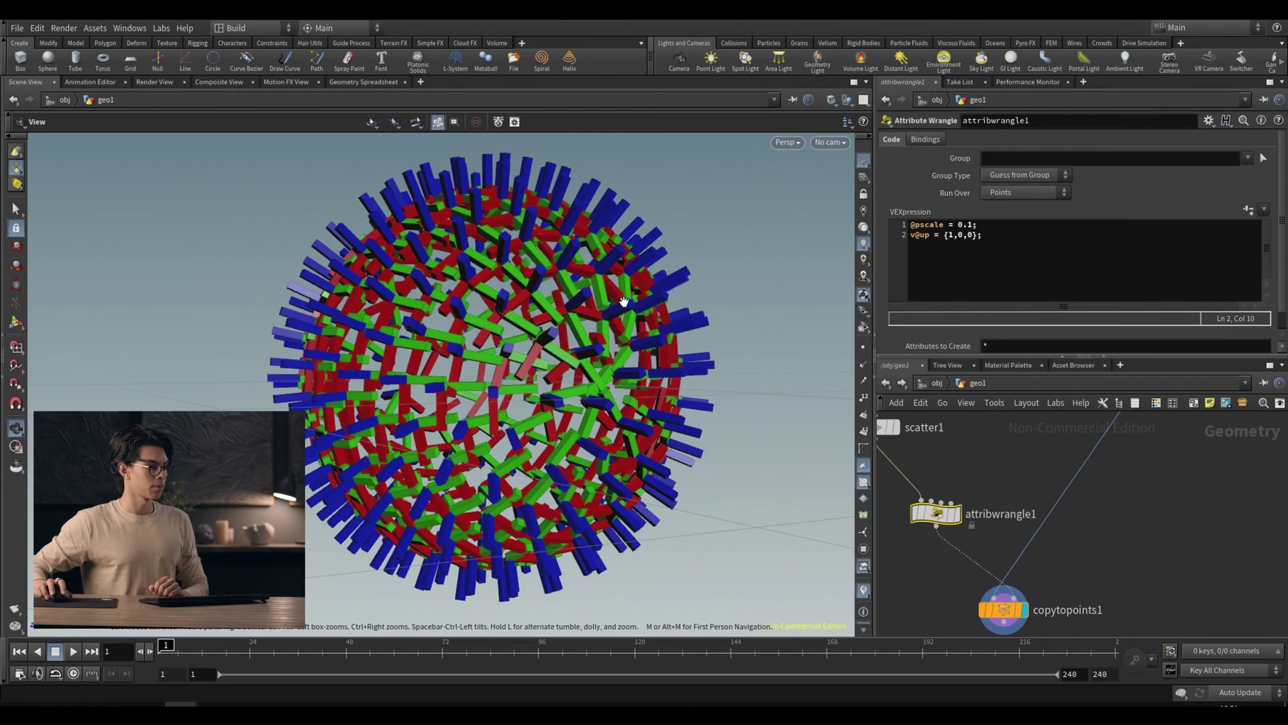
left_click_drag(470, 375, 503, 366)
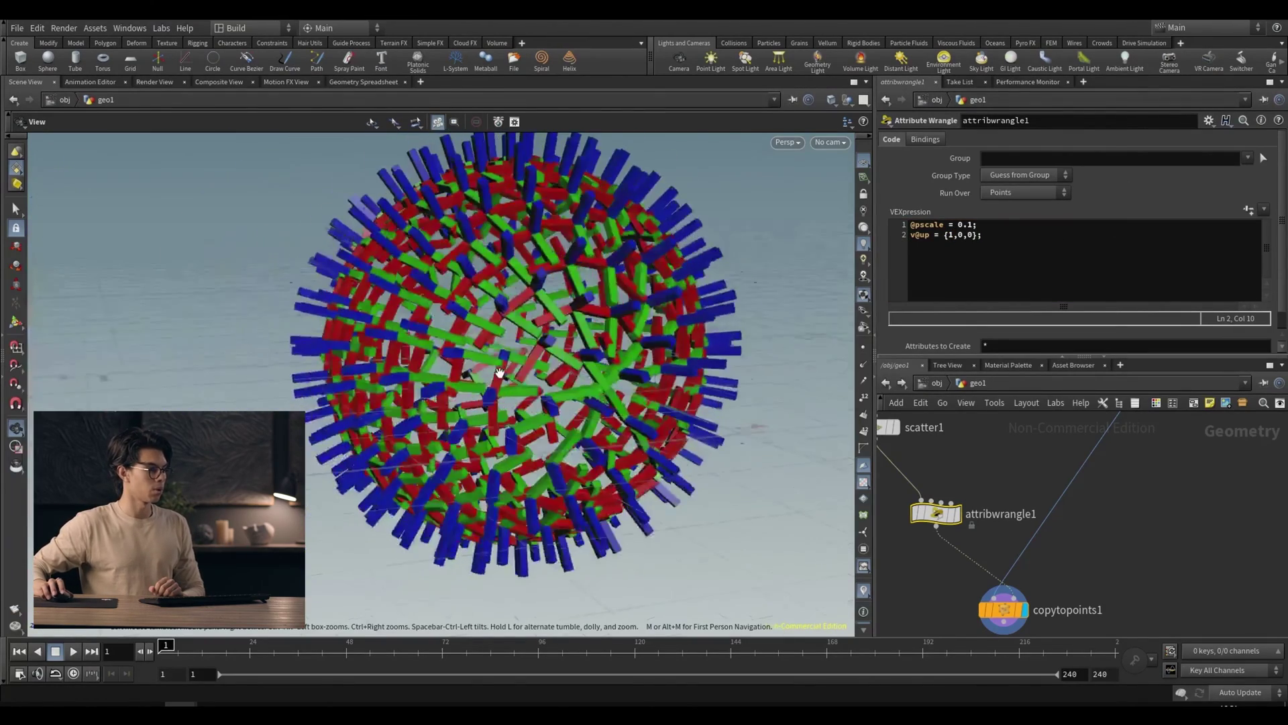
scroll(469, 383, "up", 5)
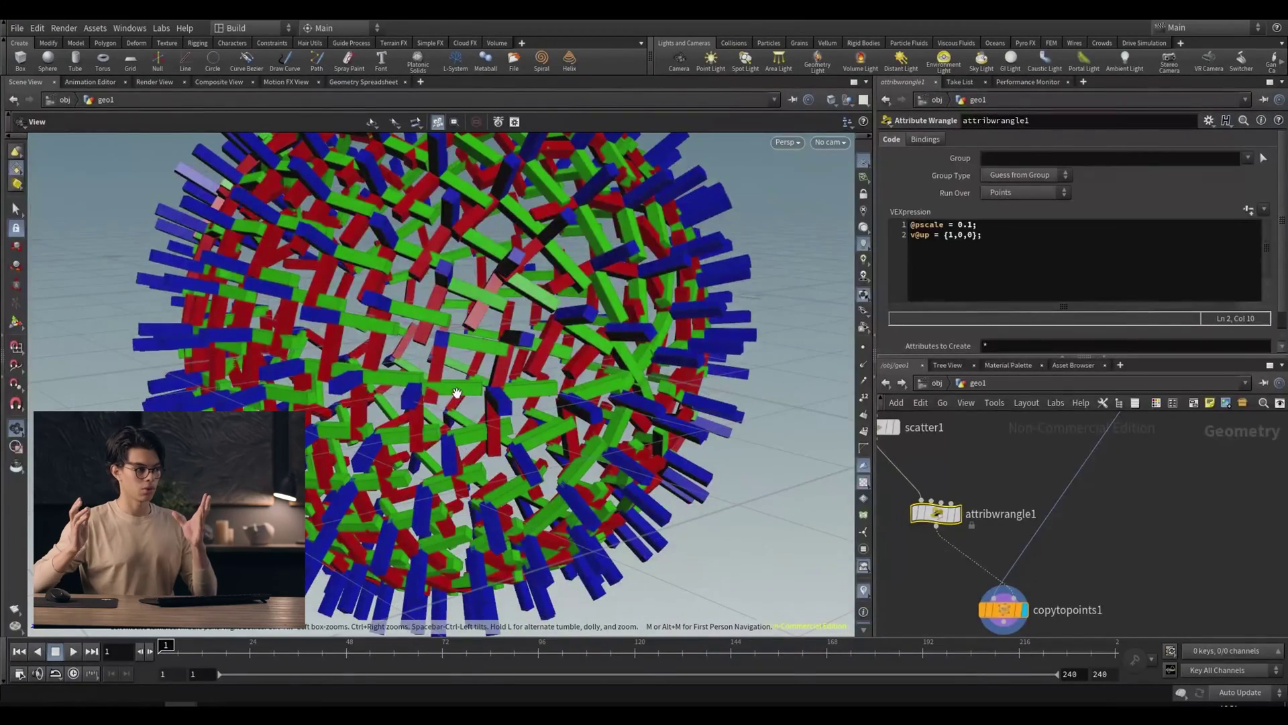
scroll(321, 392, "down", 4)
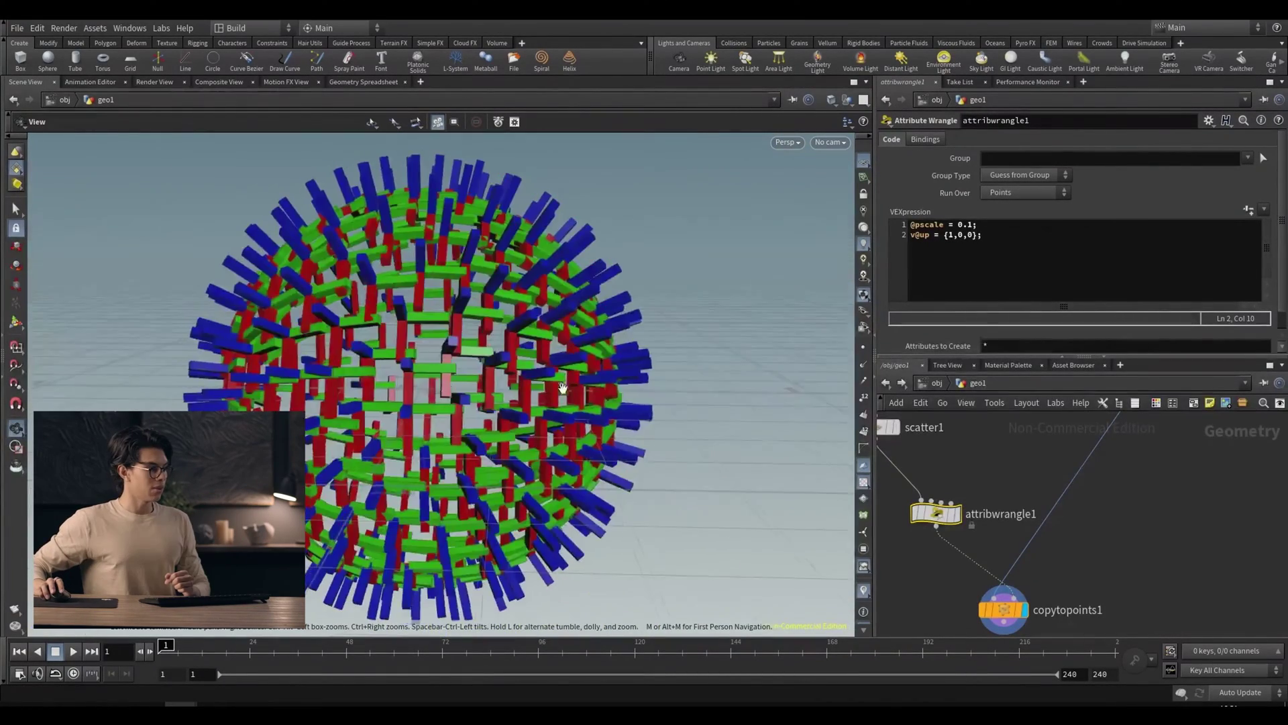
left_click_drag(321, 392, 429, 375)
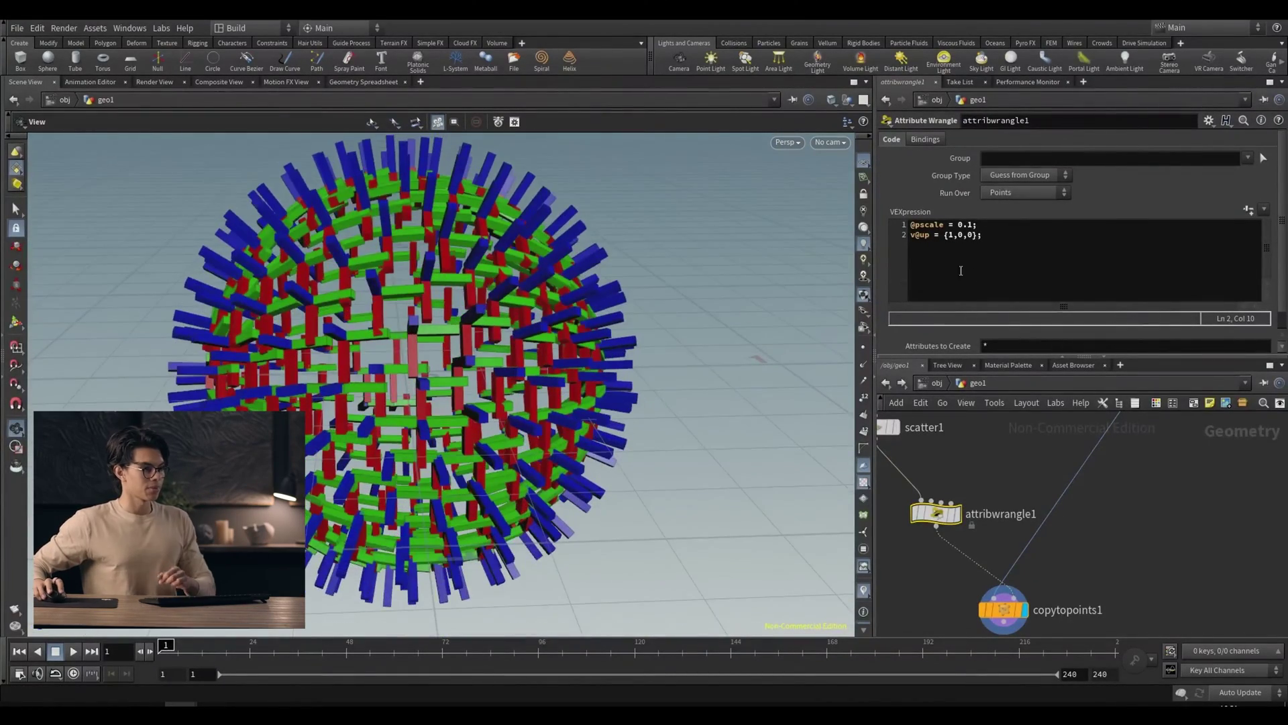
Step: Change v@up to {0,1,0}, then to {0,0,1}, checking each orientation
left_click(950, 235)
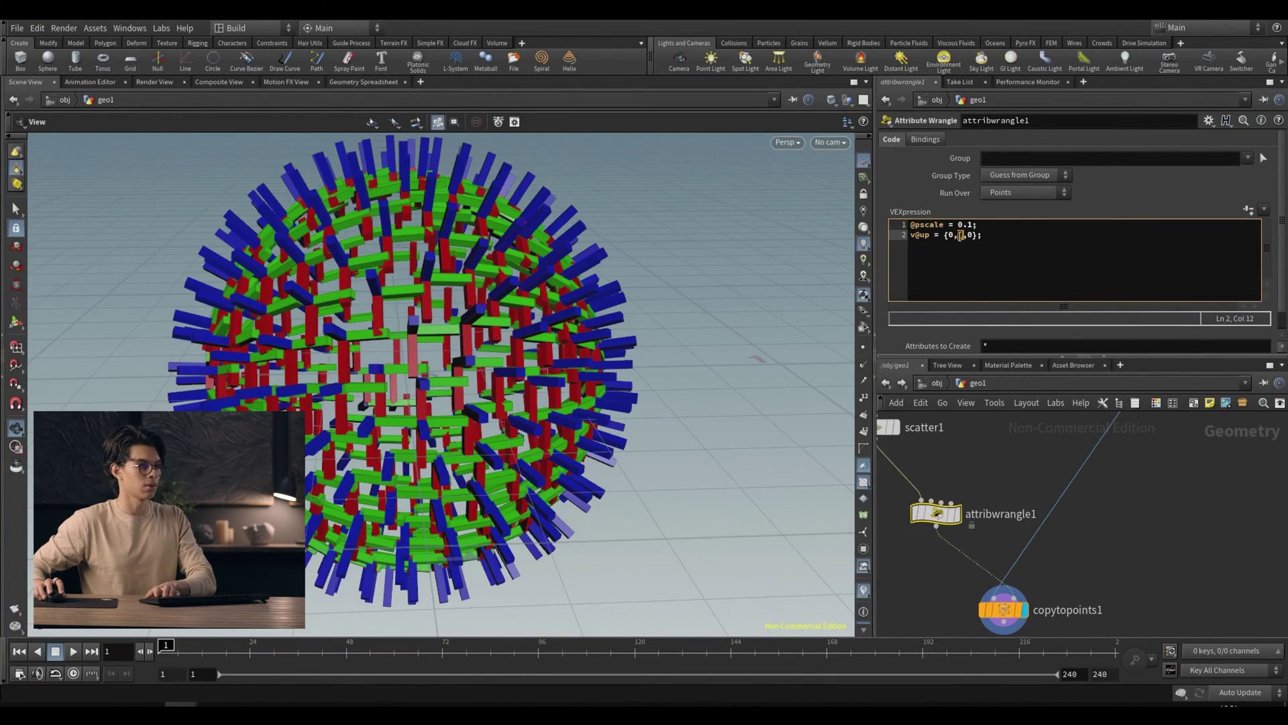
type("1")
left_click_drag(494, 328, 530, 358)
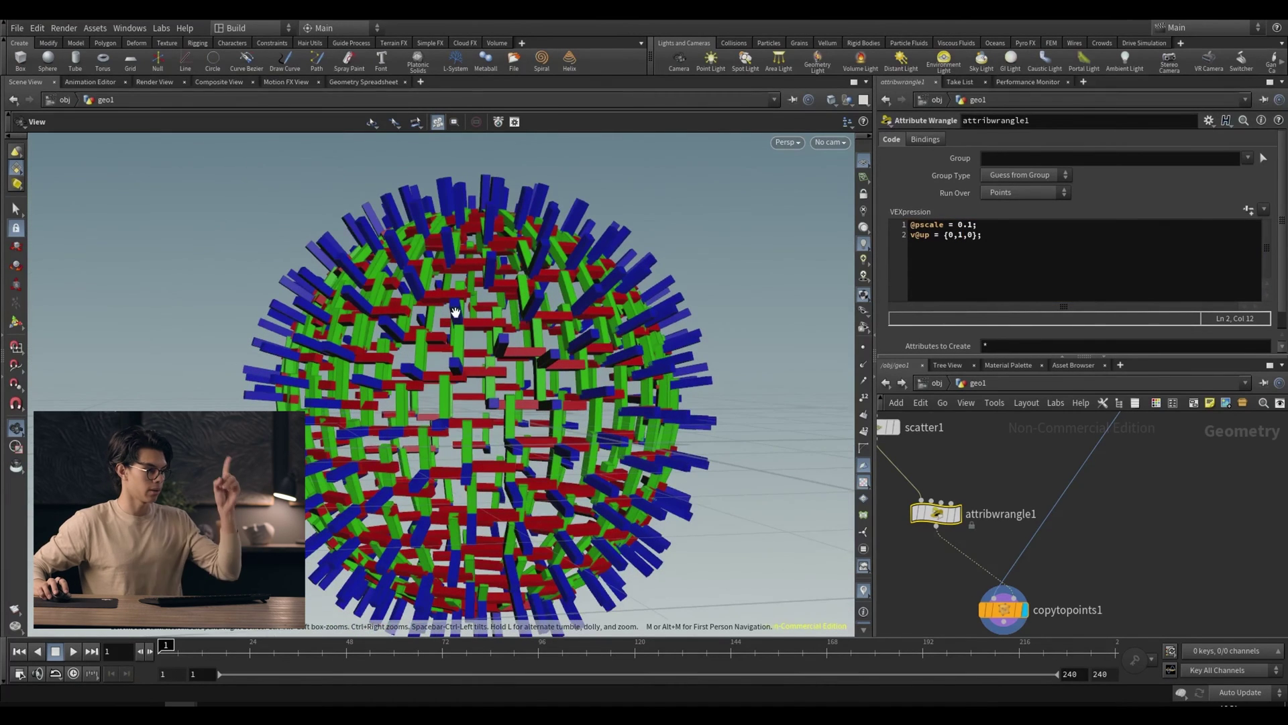
left_click(959, 234)
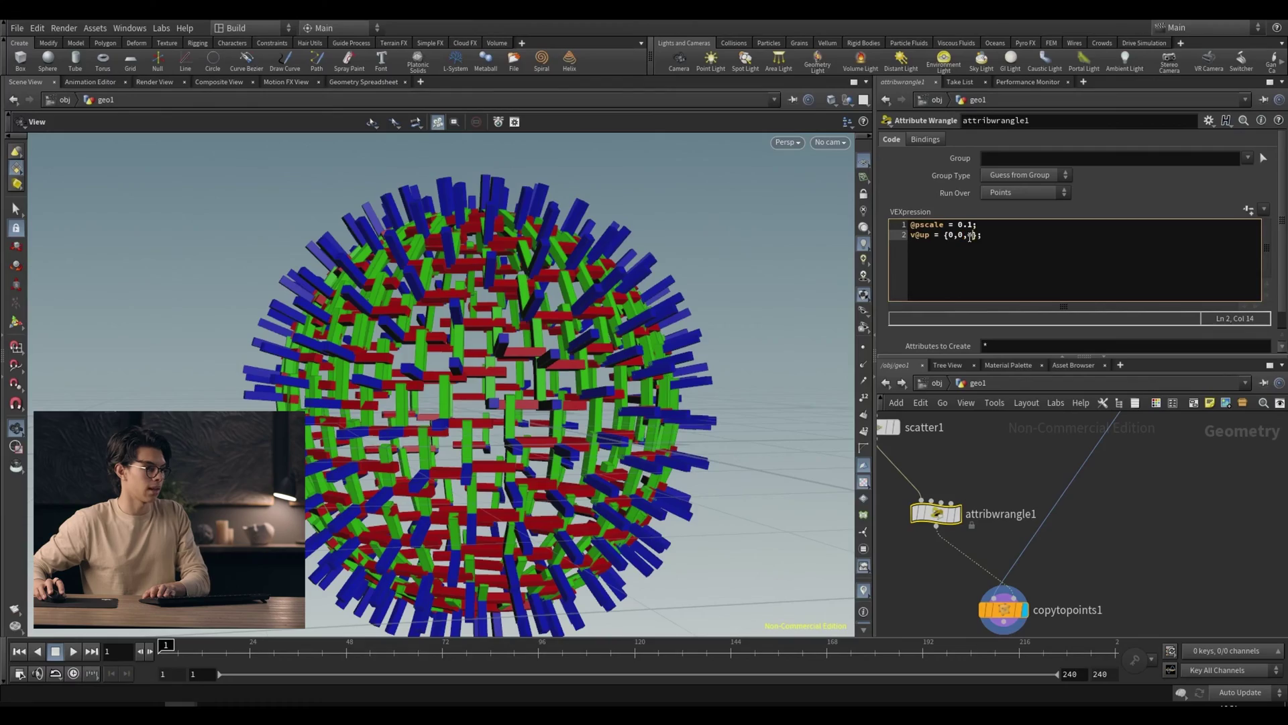
scroll(698, 379, "up", 5)
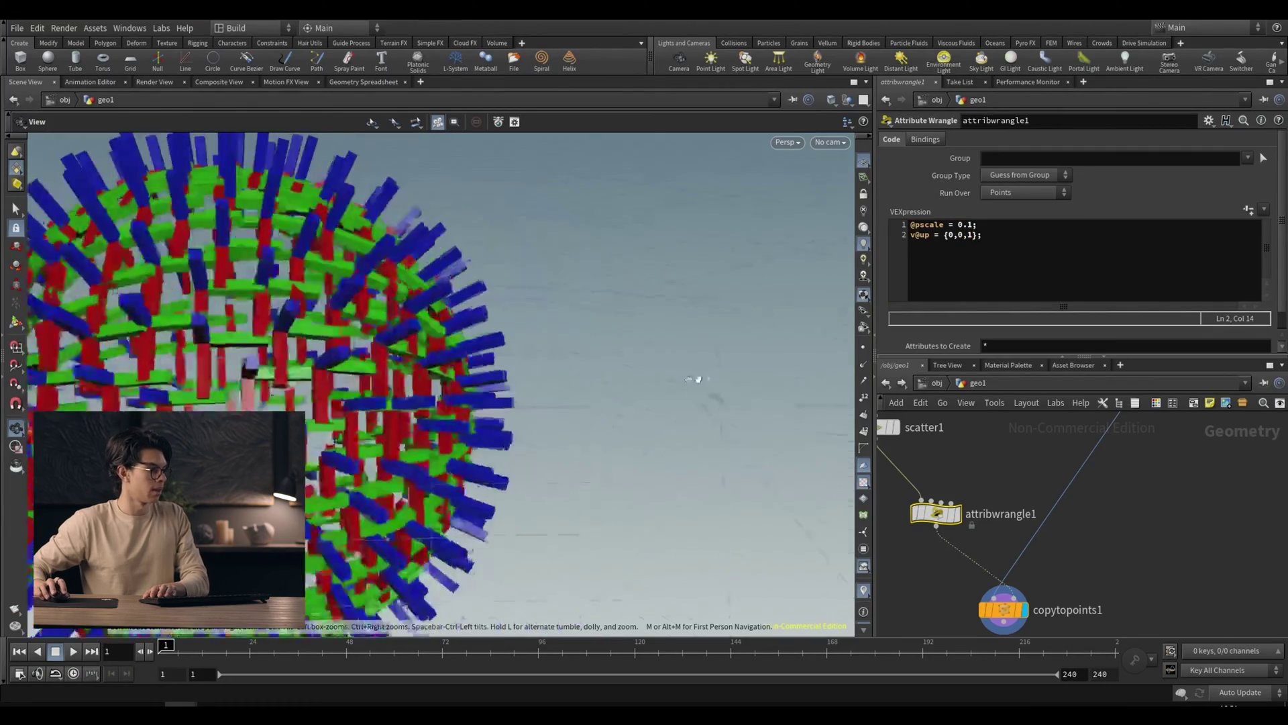
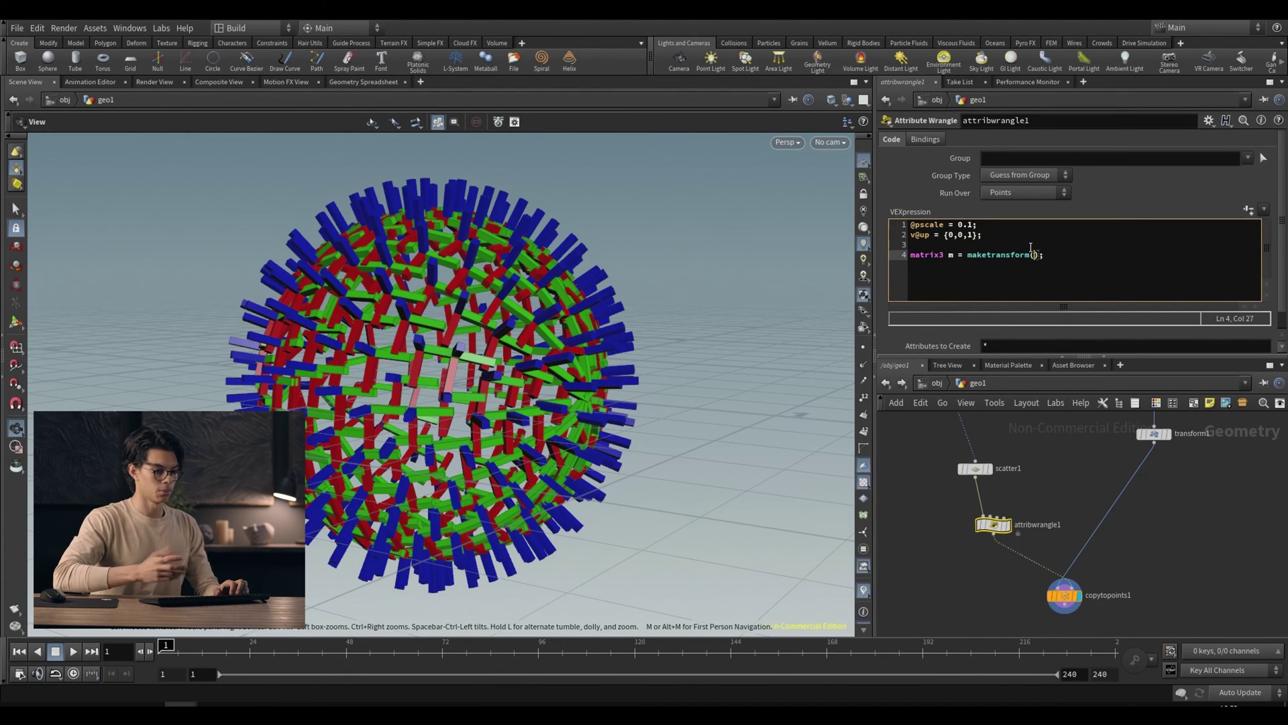
Step: Finish maketransform(v@N, v@up) and add p@orient = quaternion(m); to reorient the copied boxes
type("v@N,")
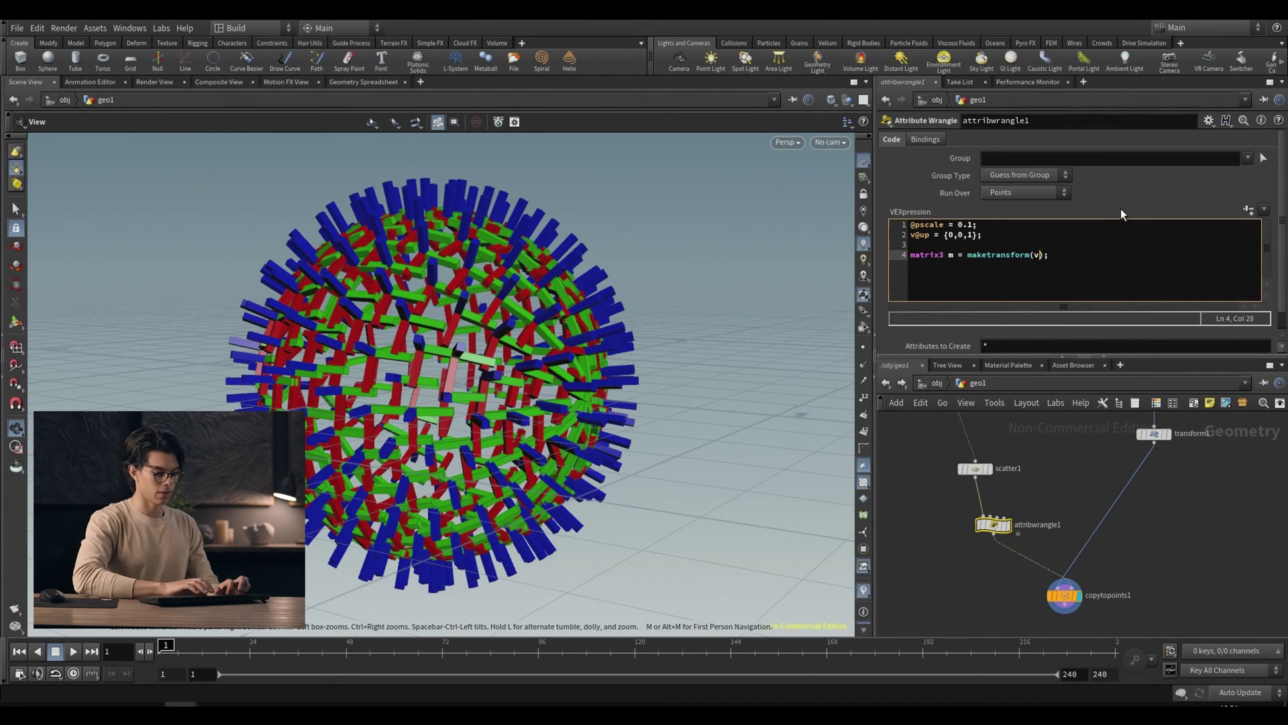
type("v@up")
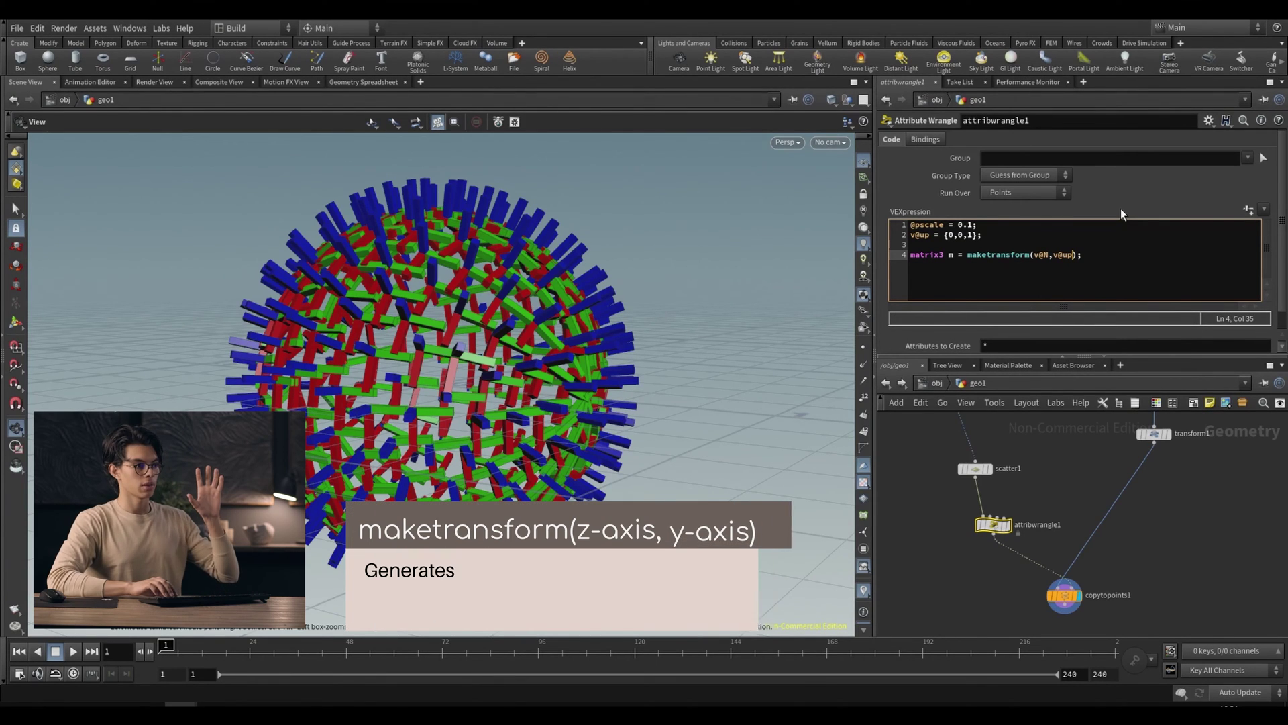
key("Right")
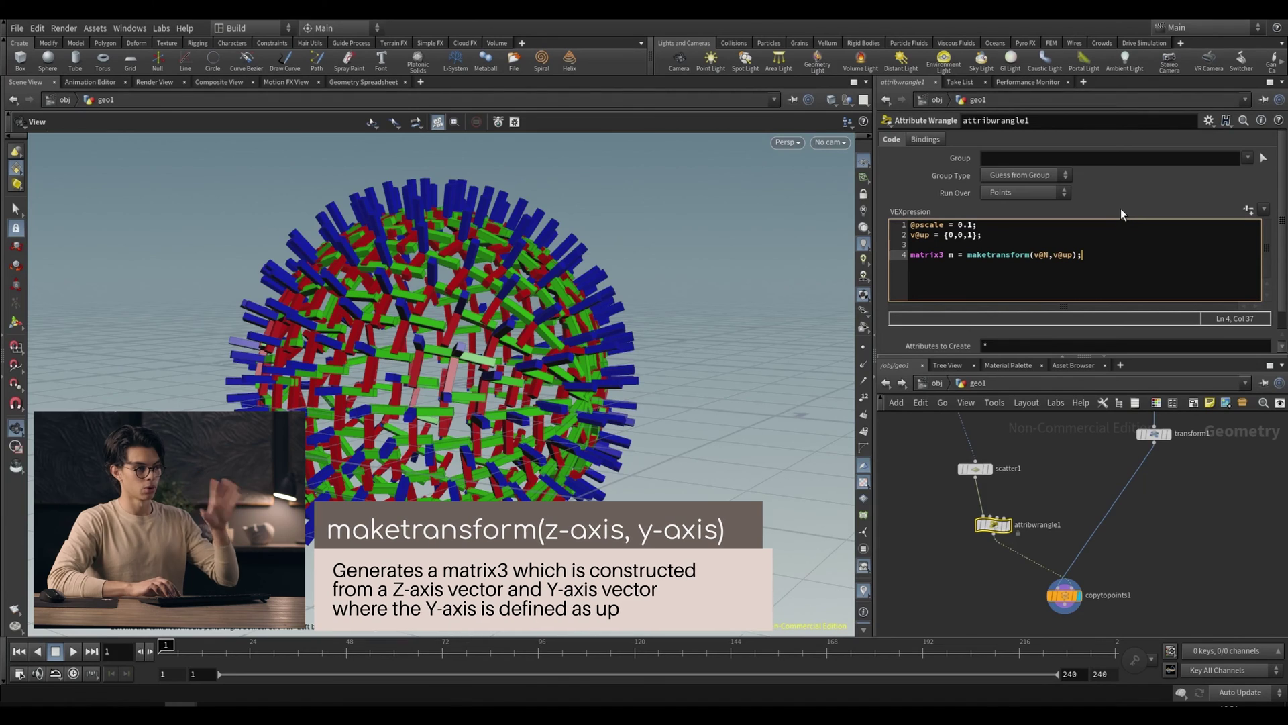
key("Right")
key("Return")
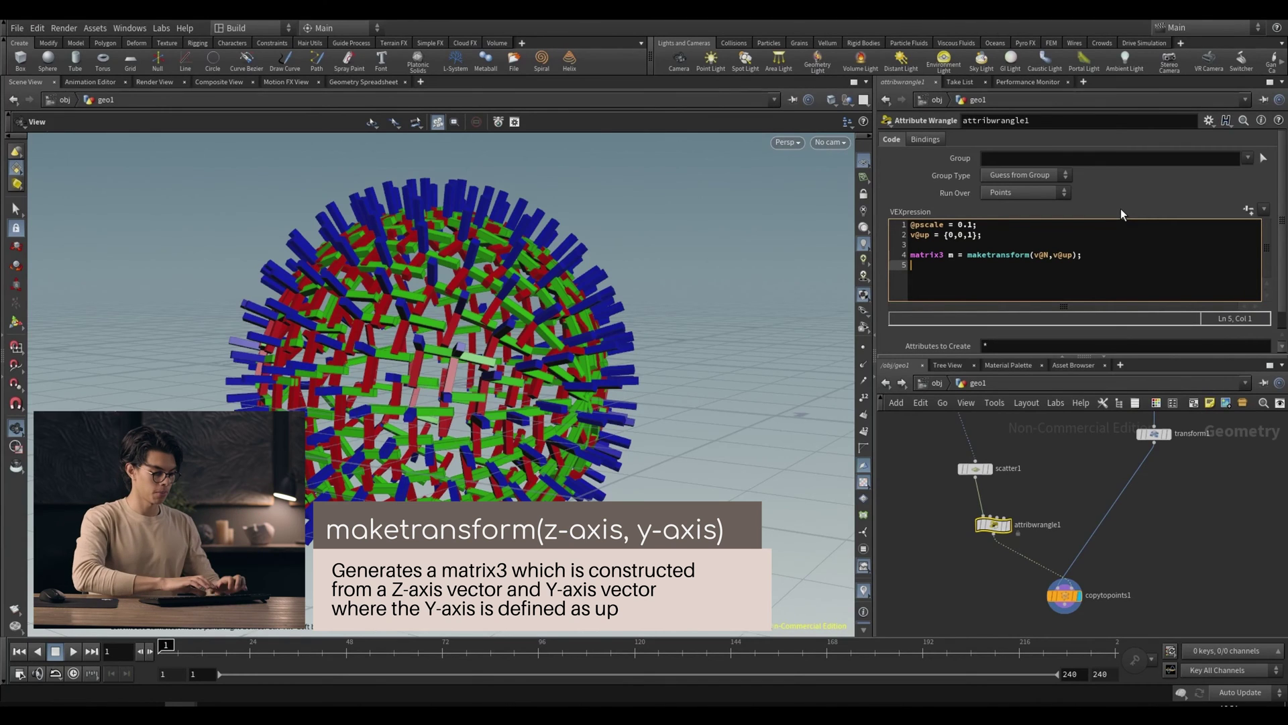
type("p")
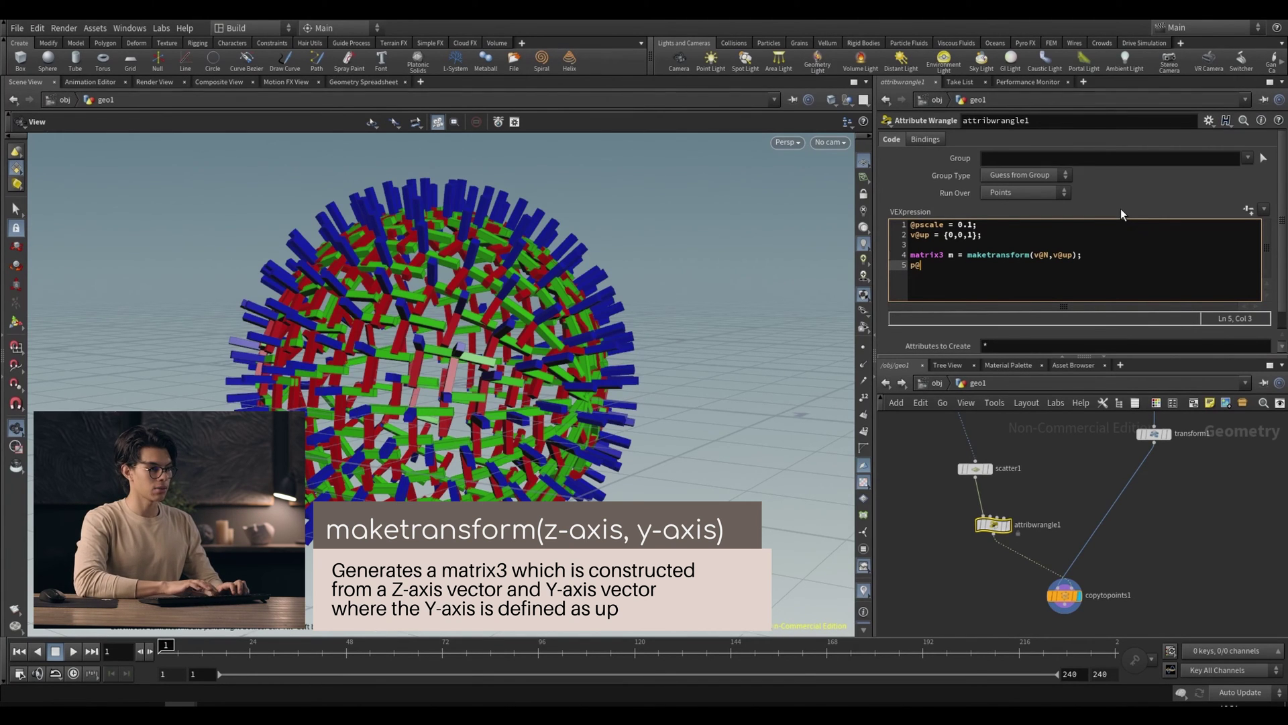
type("@orient")
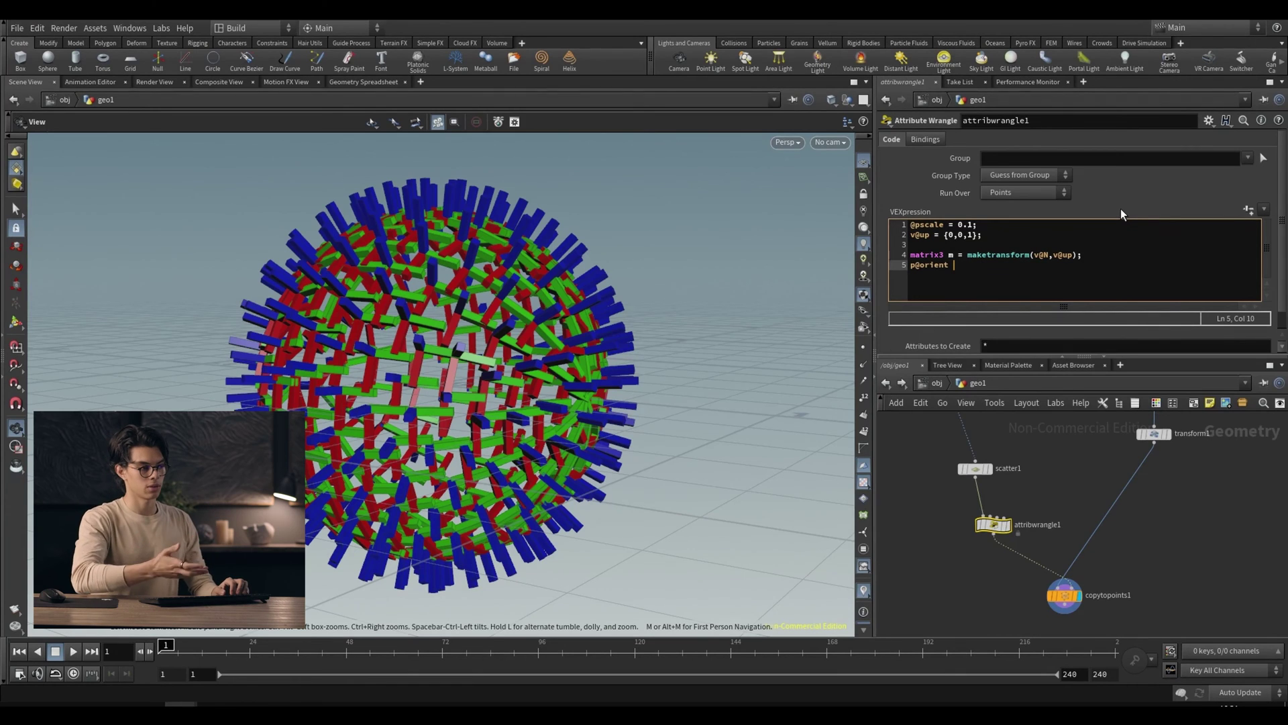
type("= ")
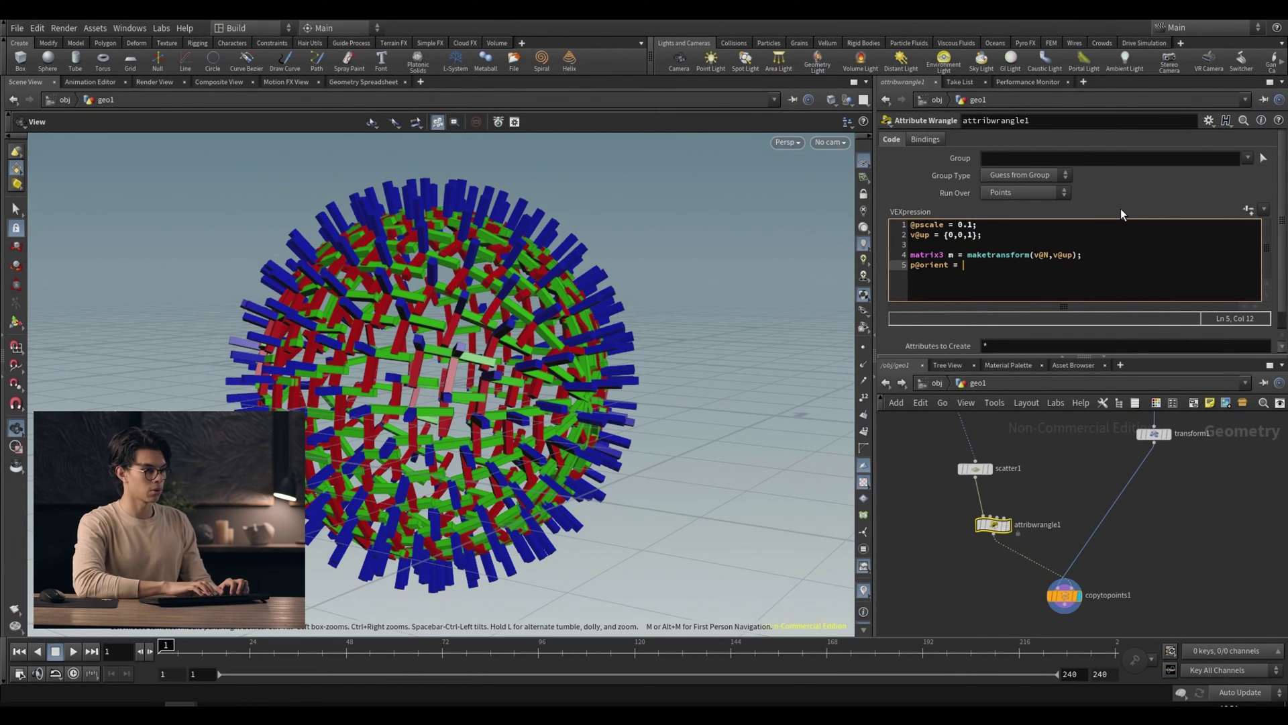
type("quat")
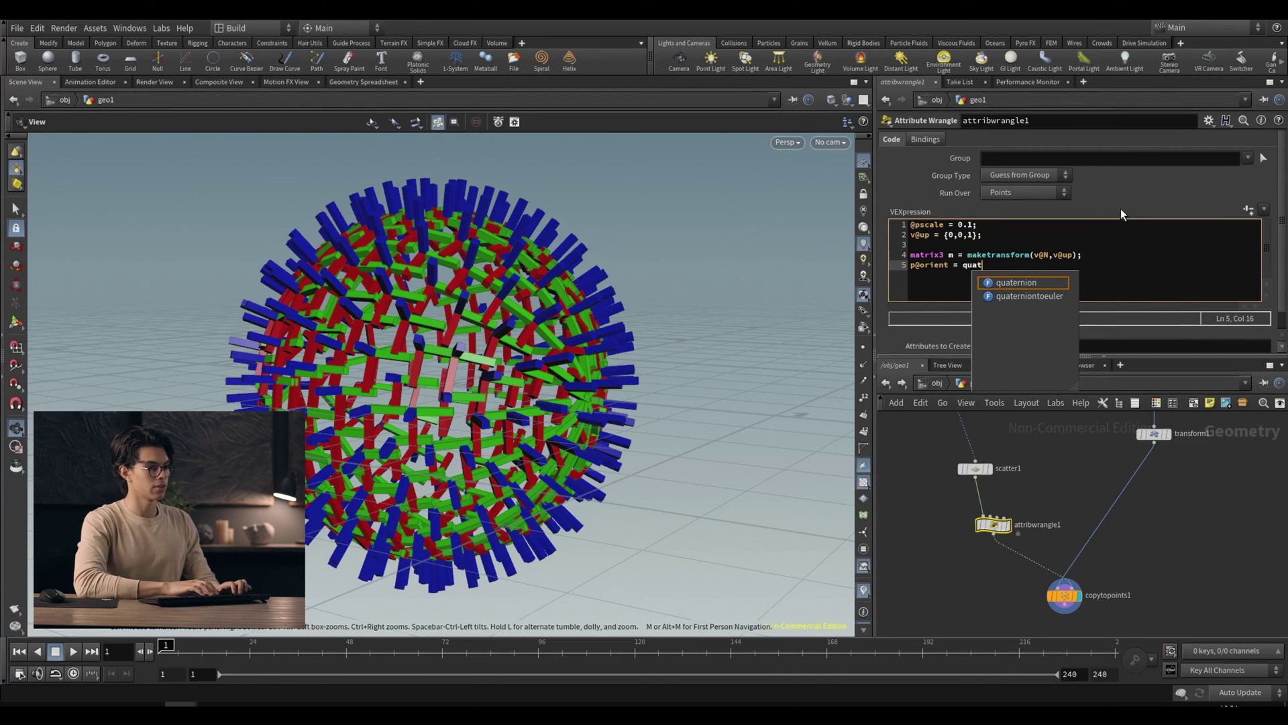
type("ernion(m);")
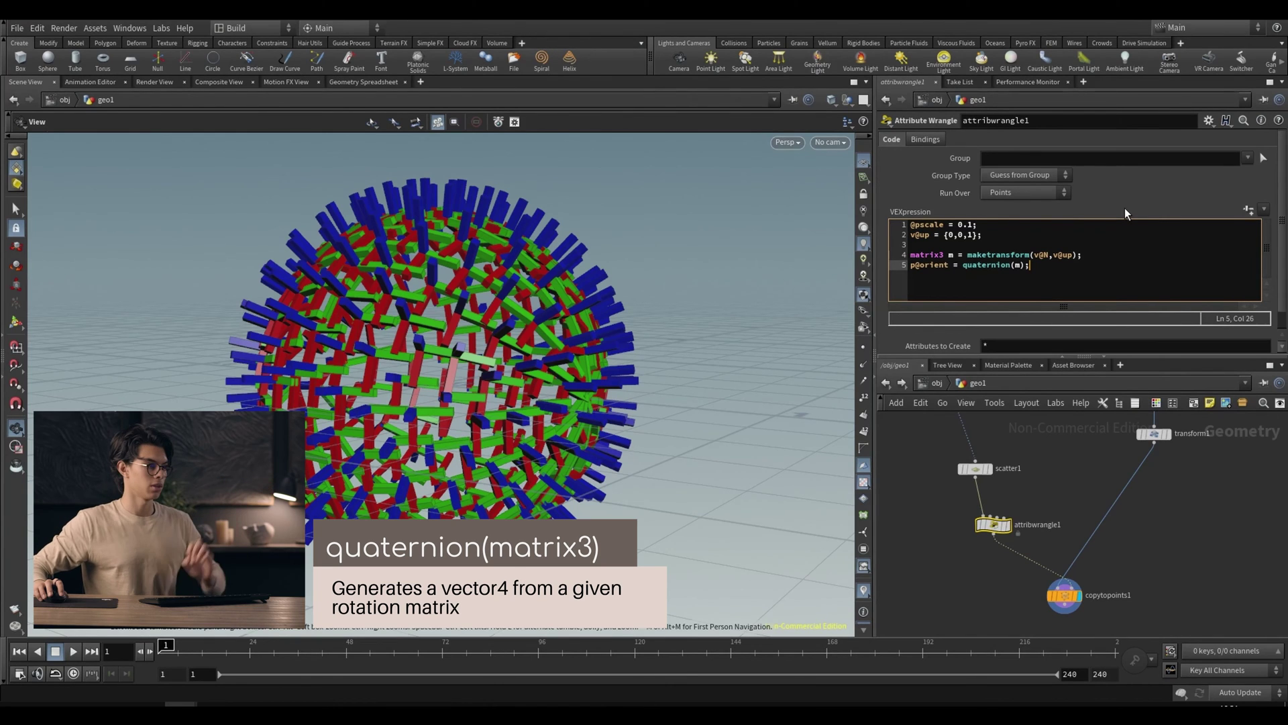
left_click(1125, 208)
middle_click_drag(1075, 508, 1035, 478)
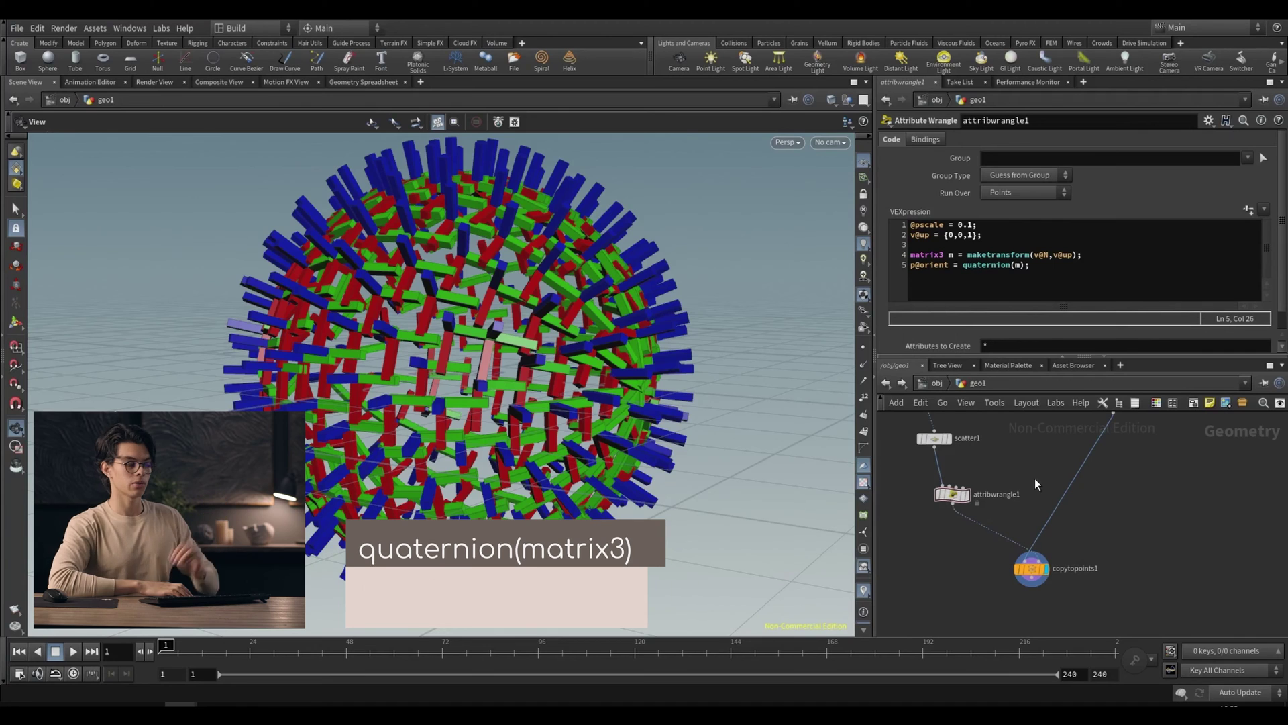
Step: Insert an Attribute Delete node on the wire into copytopoints1
key("Tab")
type("delete a")
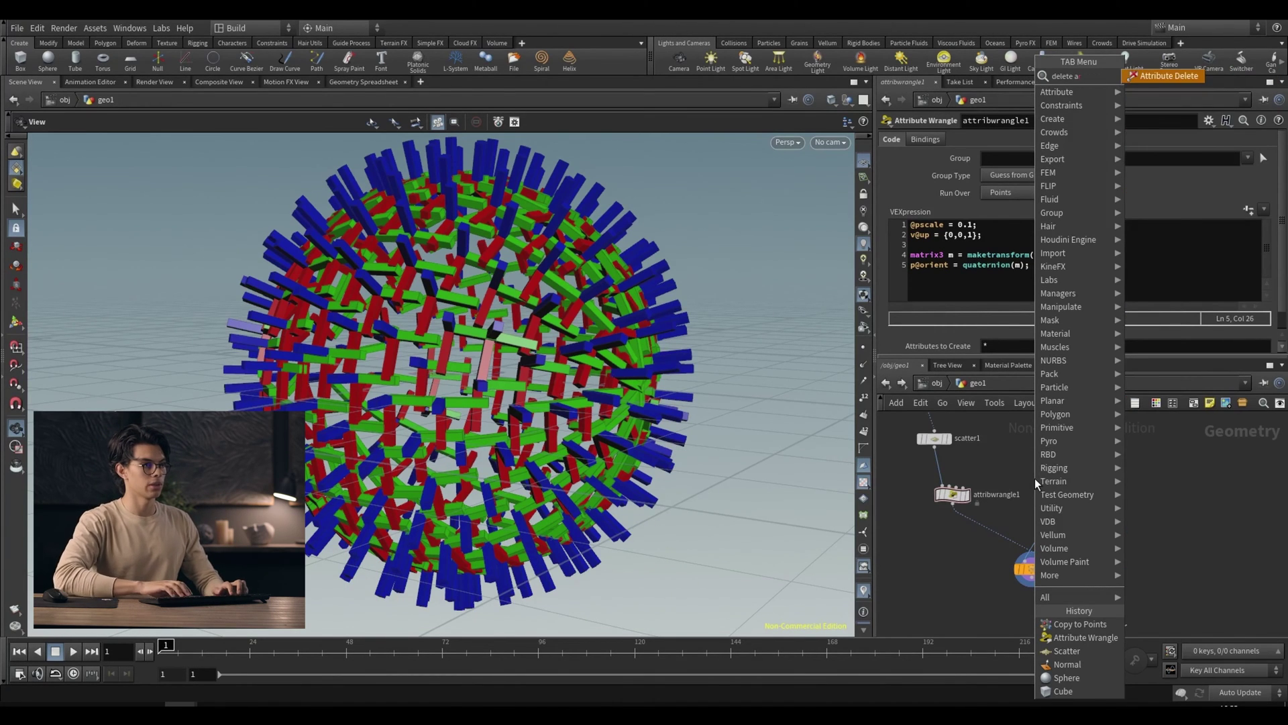
key("Return")
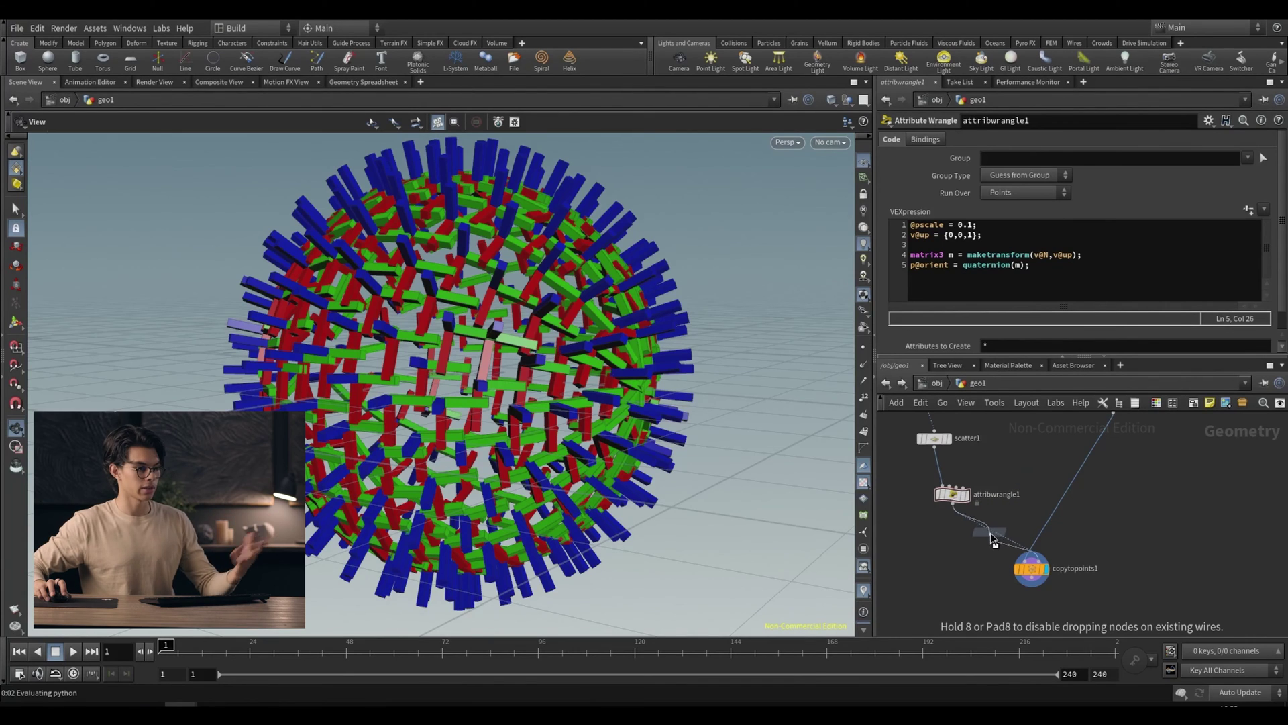
left_click(990, 532)
Step: Set the node's Point Attributes to 'up N', then reselect attribwrangle1
left_click(1054, 164)
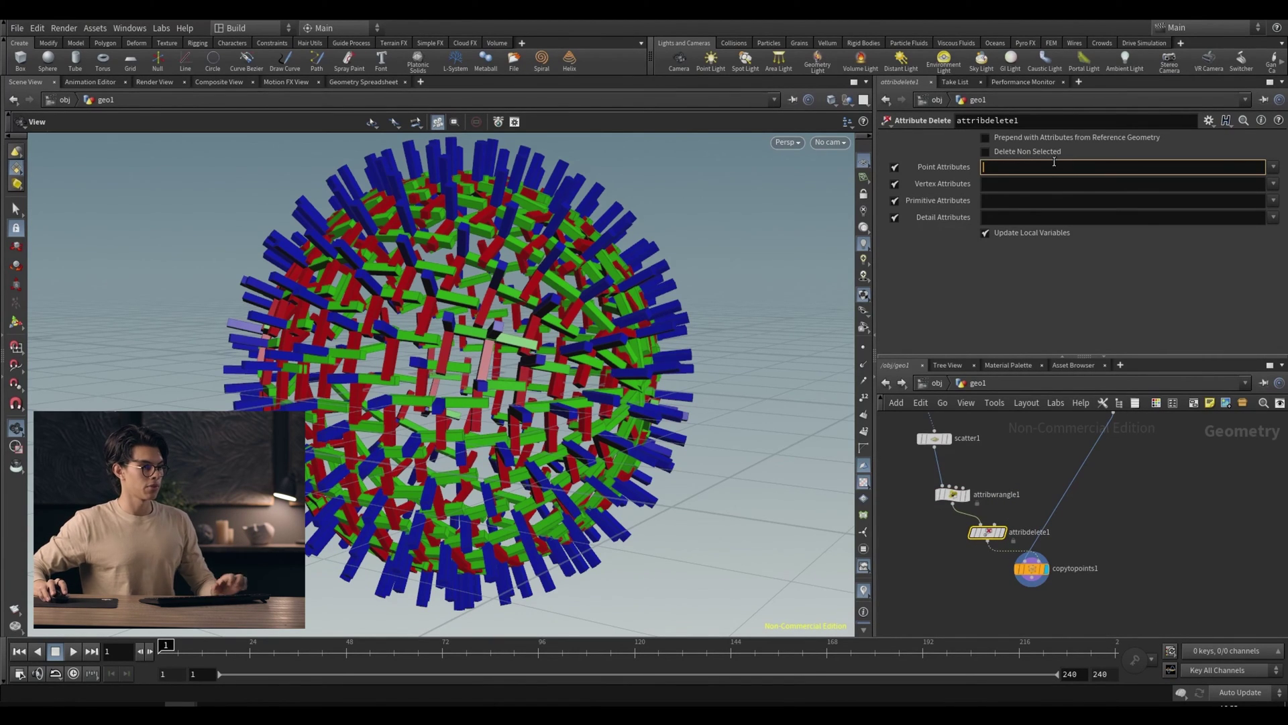
type("up N")
key("Return")
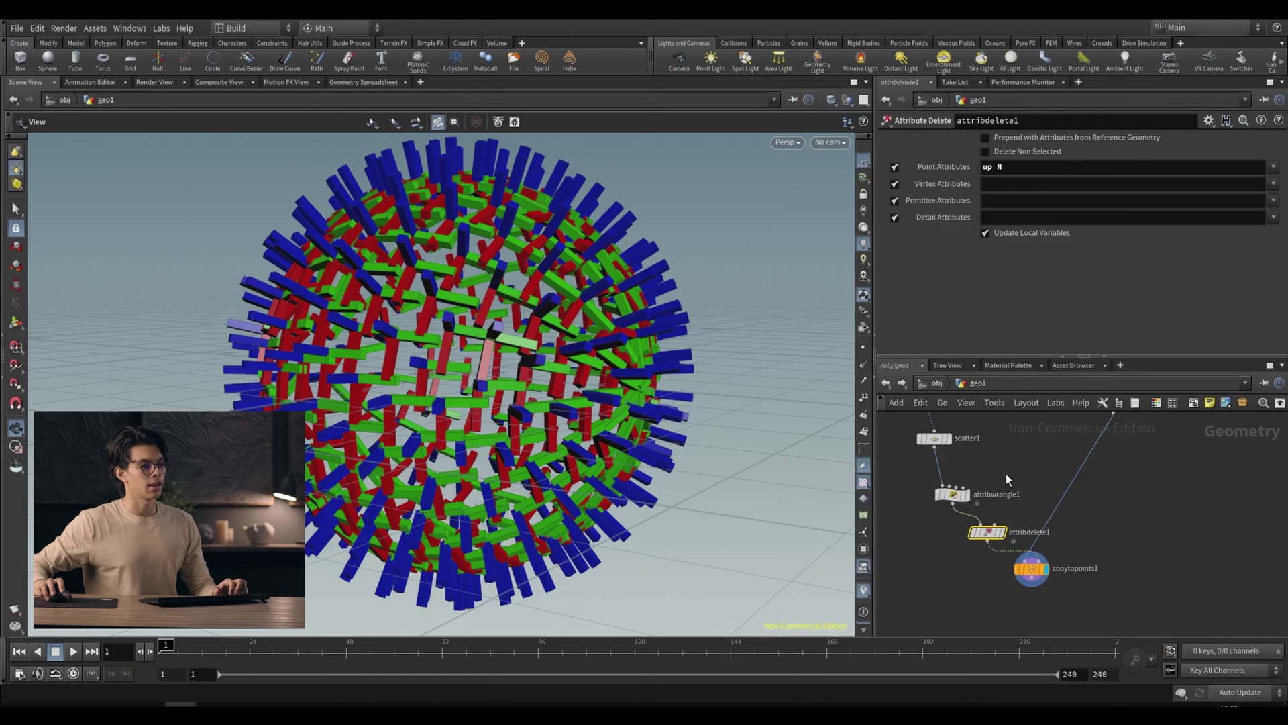
middle_click(985, 537)
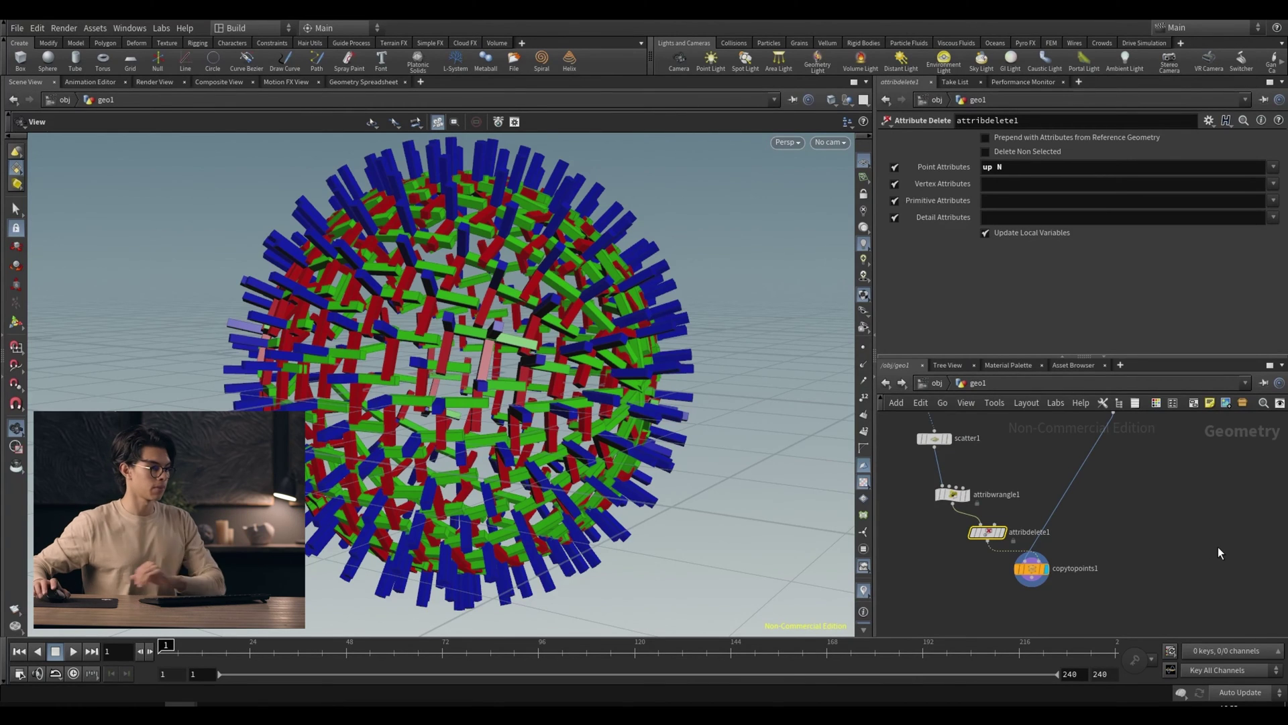
left_click(963, 496)
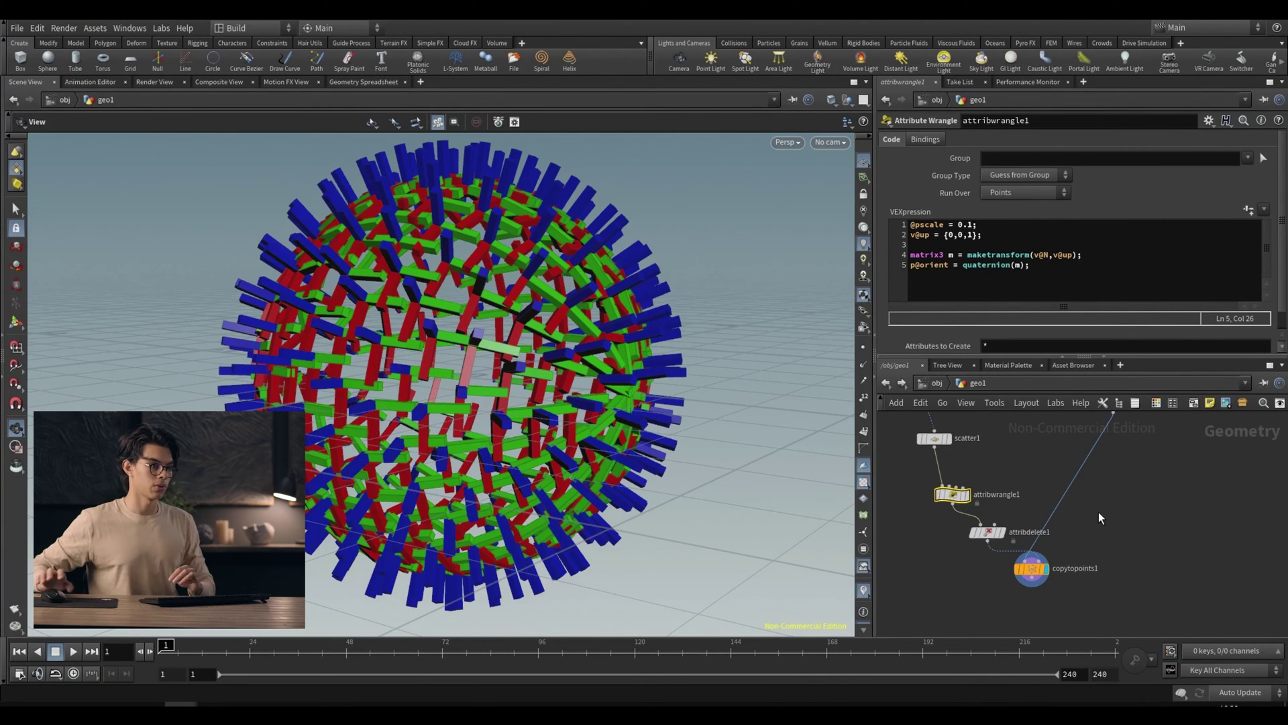
Step: Add a line reading a 'rotation' float channel with chf after the orientation code
left_click_drag(1031, 265, 970, 255)
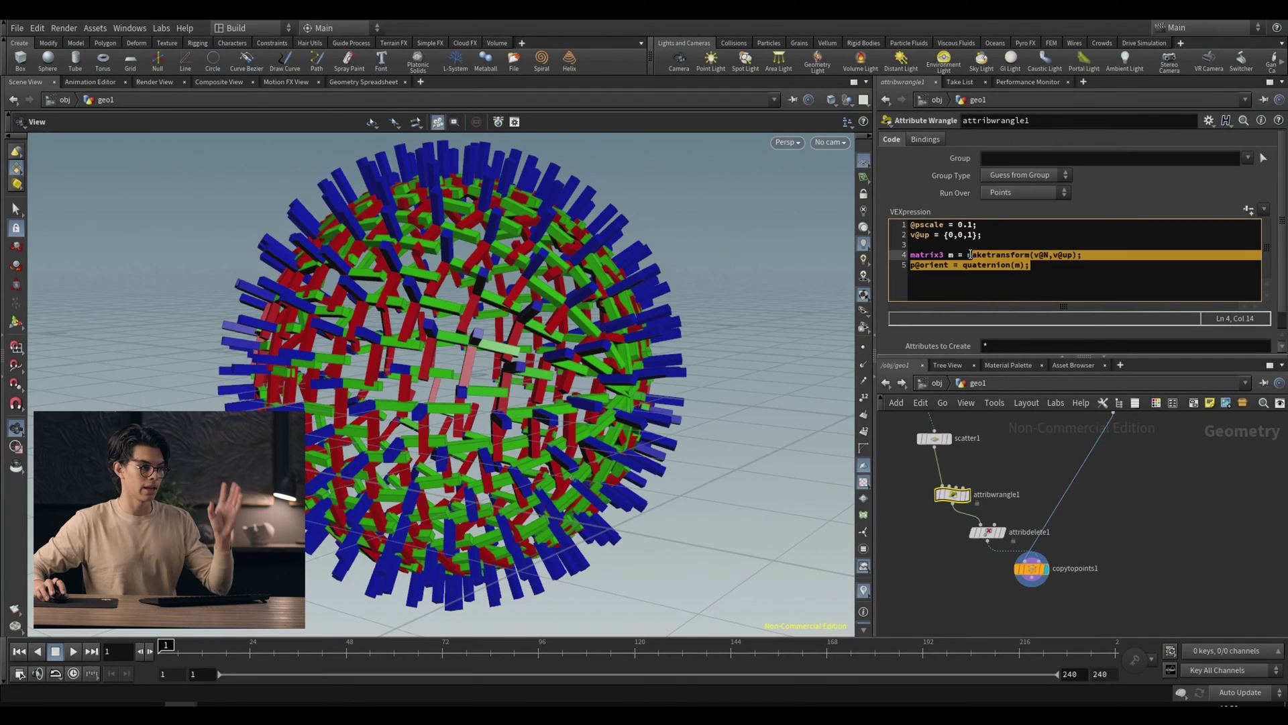
left_click(1078, 276)
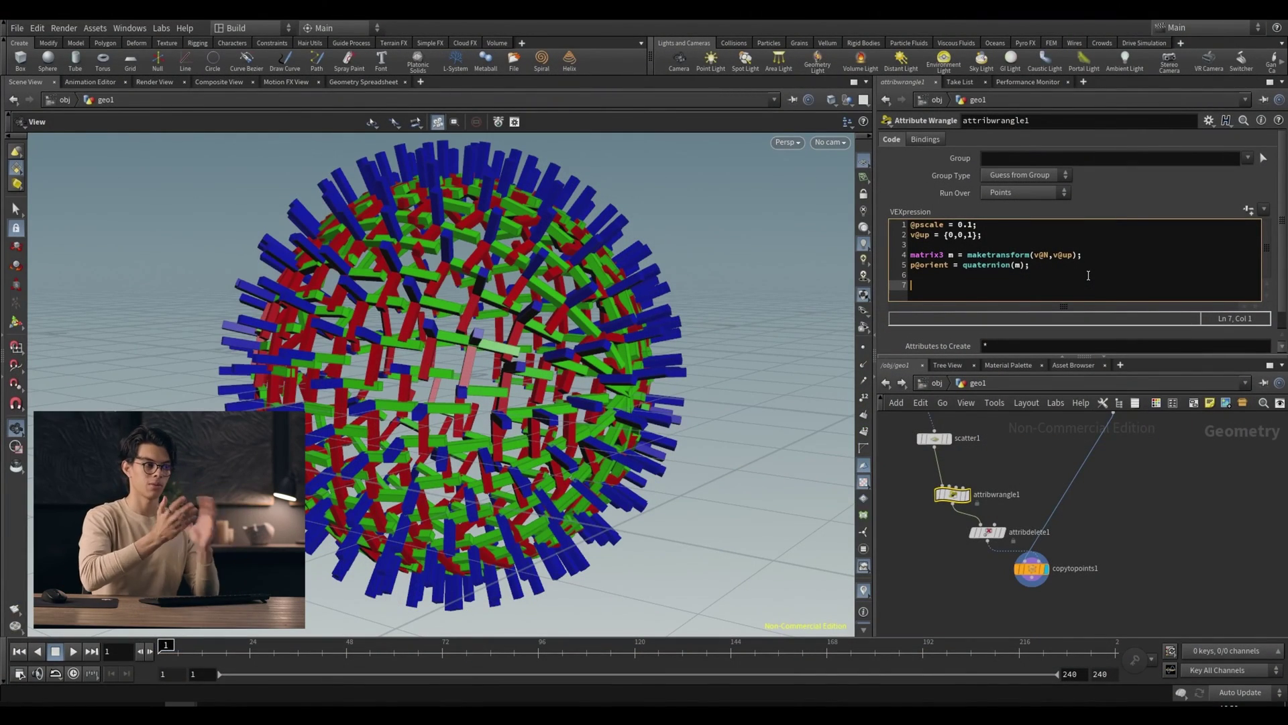
type("float rotation")
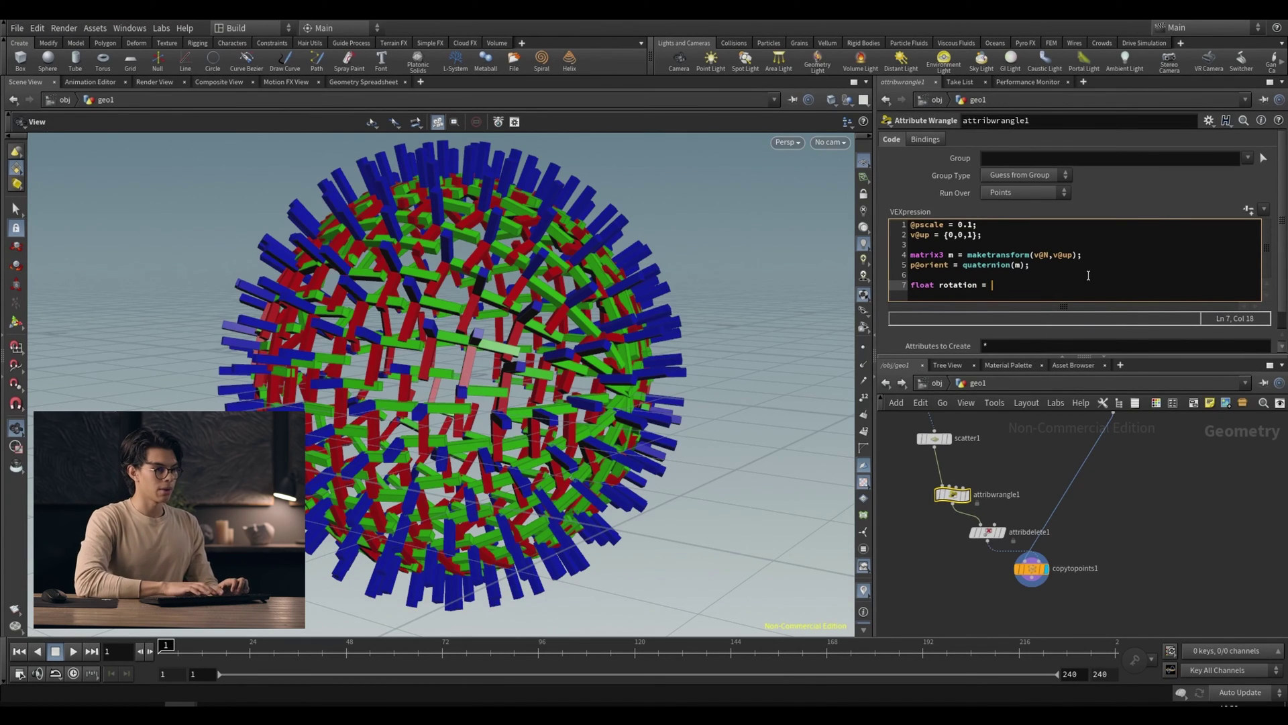
type(" = chf()")
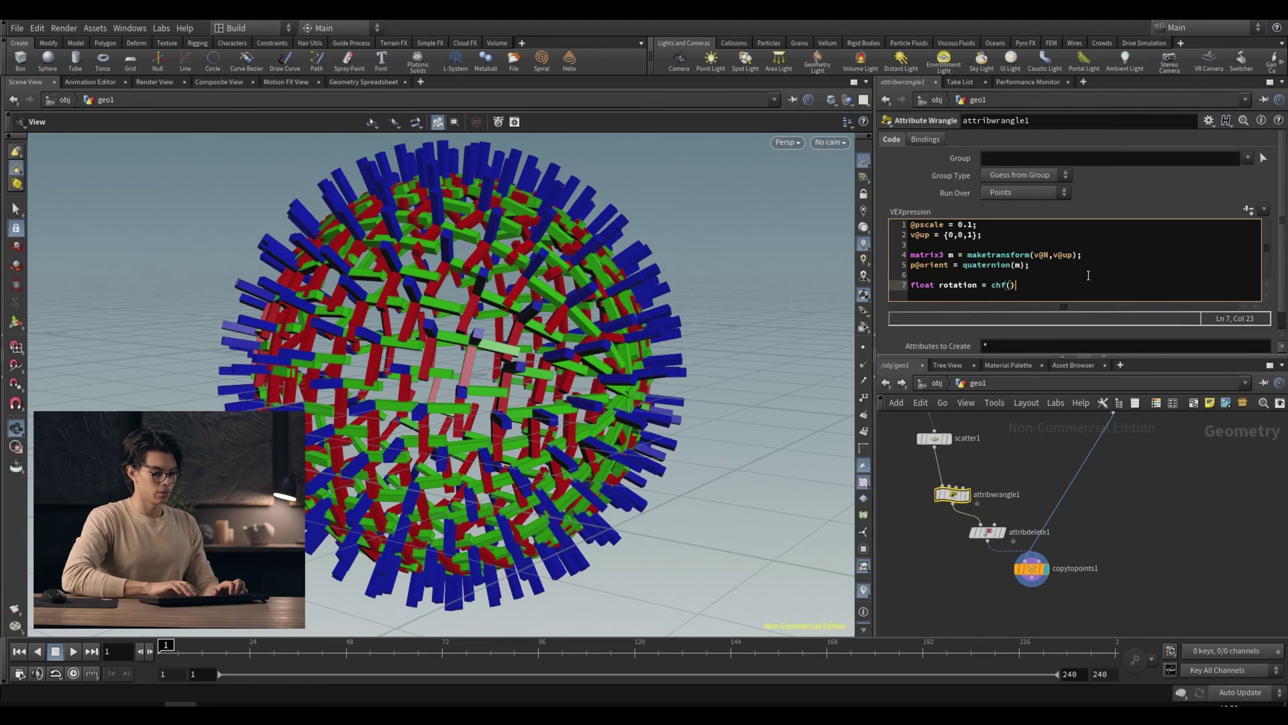
type("\"rotation")
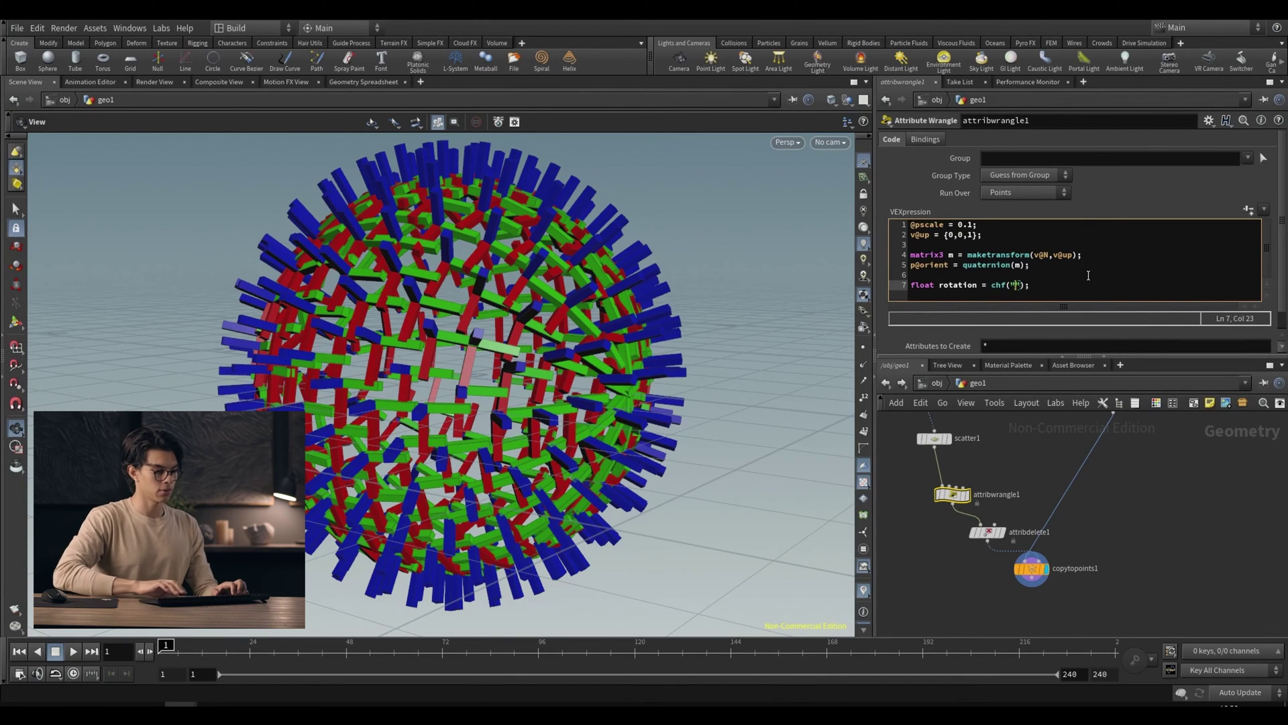
key("End")
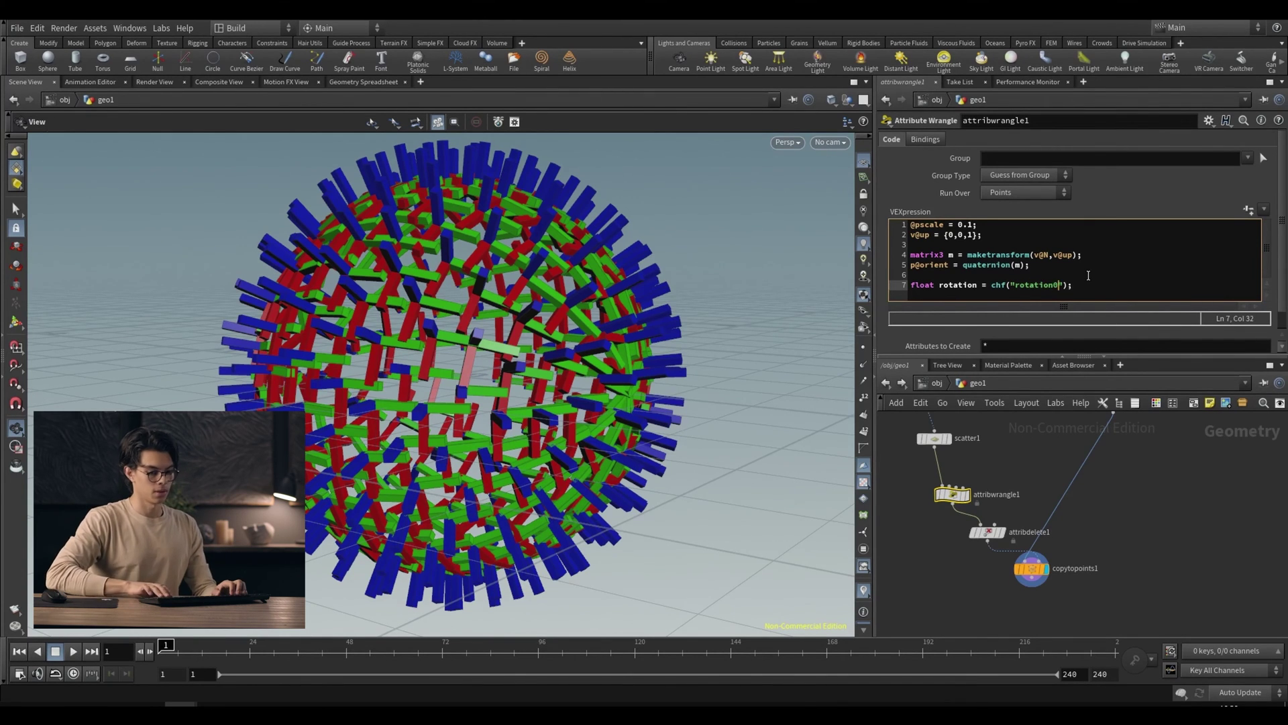
key("Return")
key("Return")
Step: Add rotation_quaternion = quaternion(radians(rotation),{0,1,0}); on the next line
left_click(980, 296)
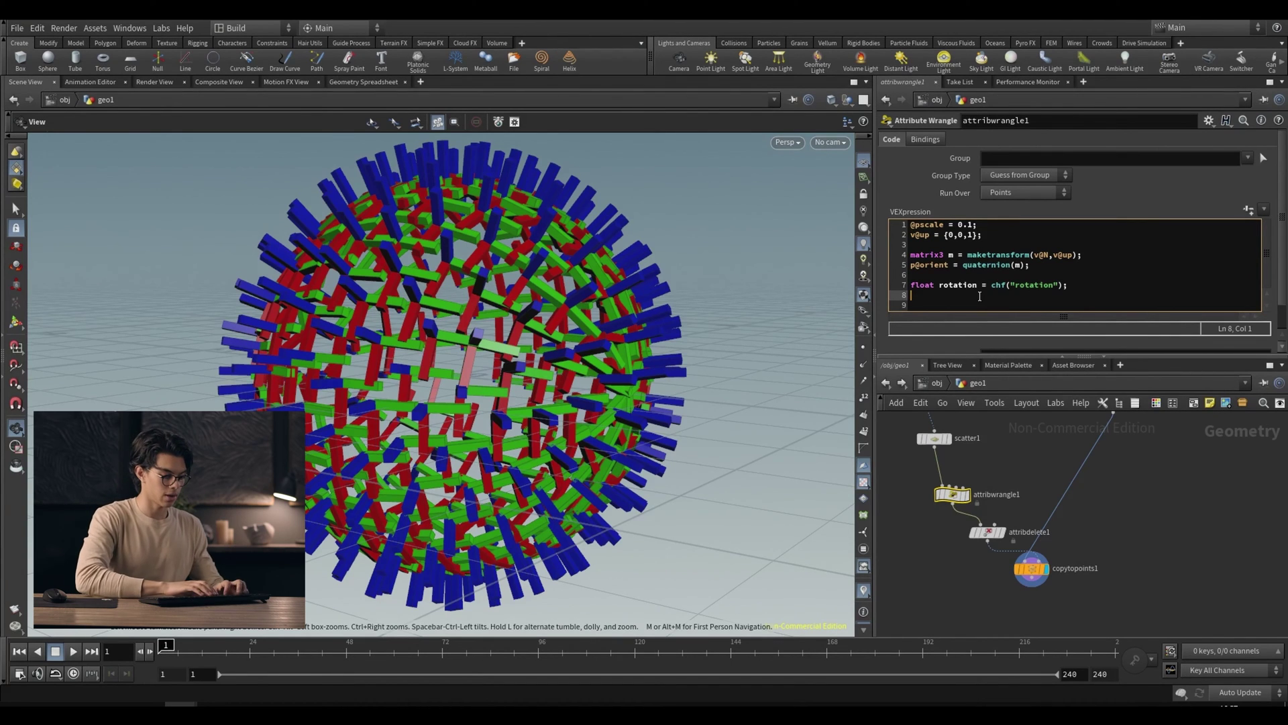
type("vector4")
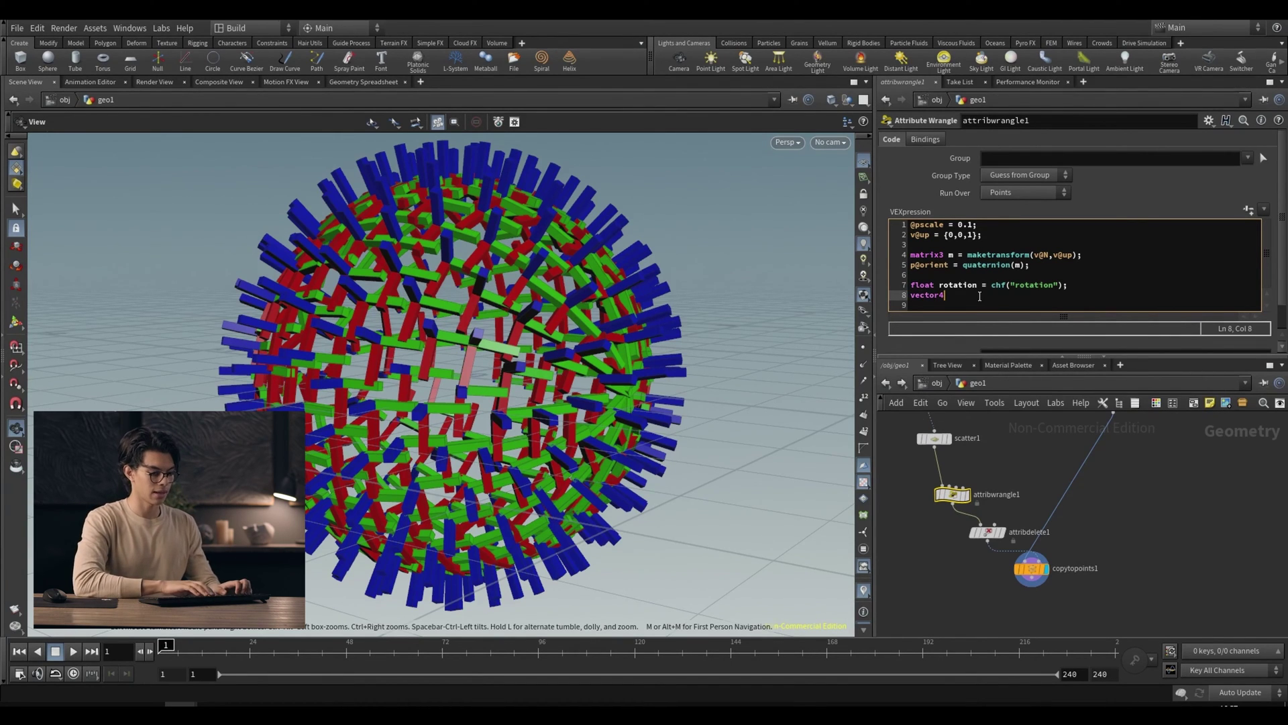
type(" ro")
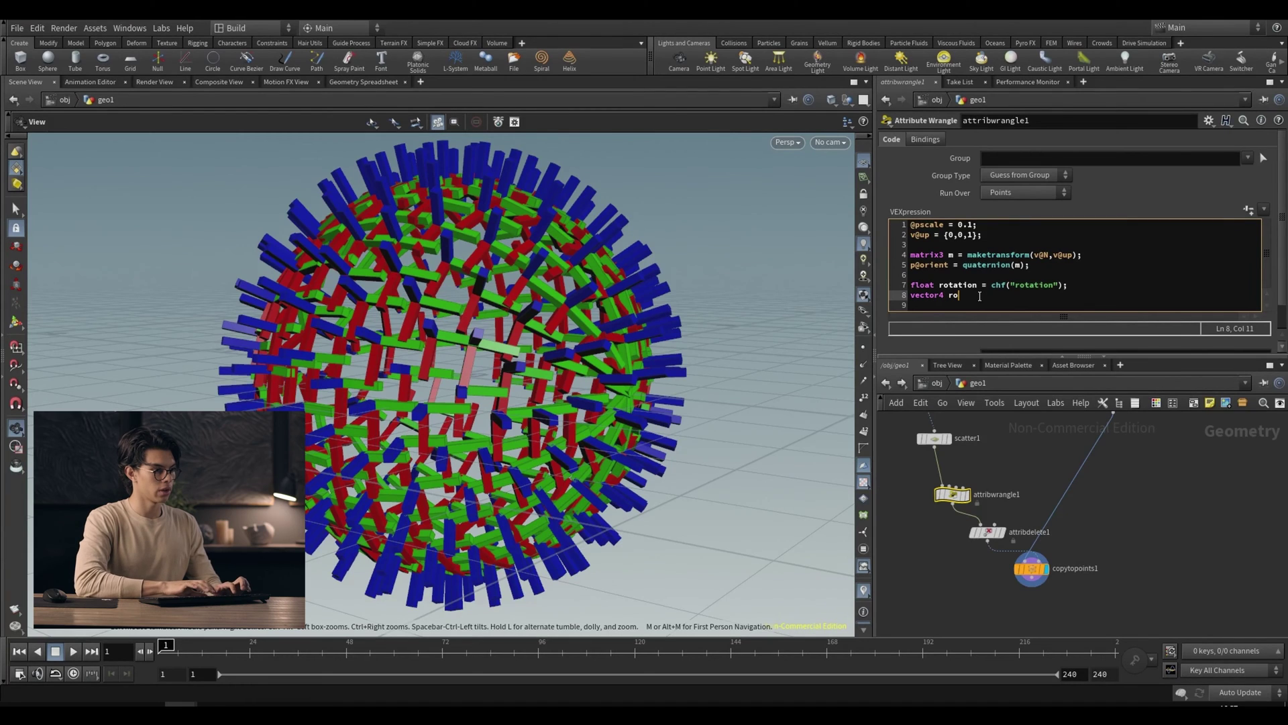
type("tation_")
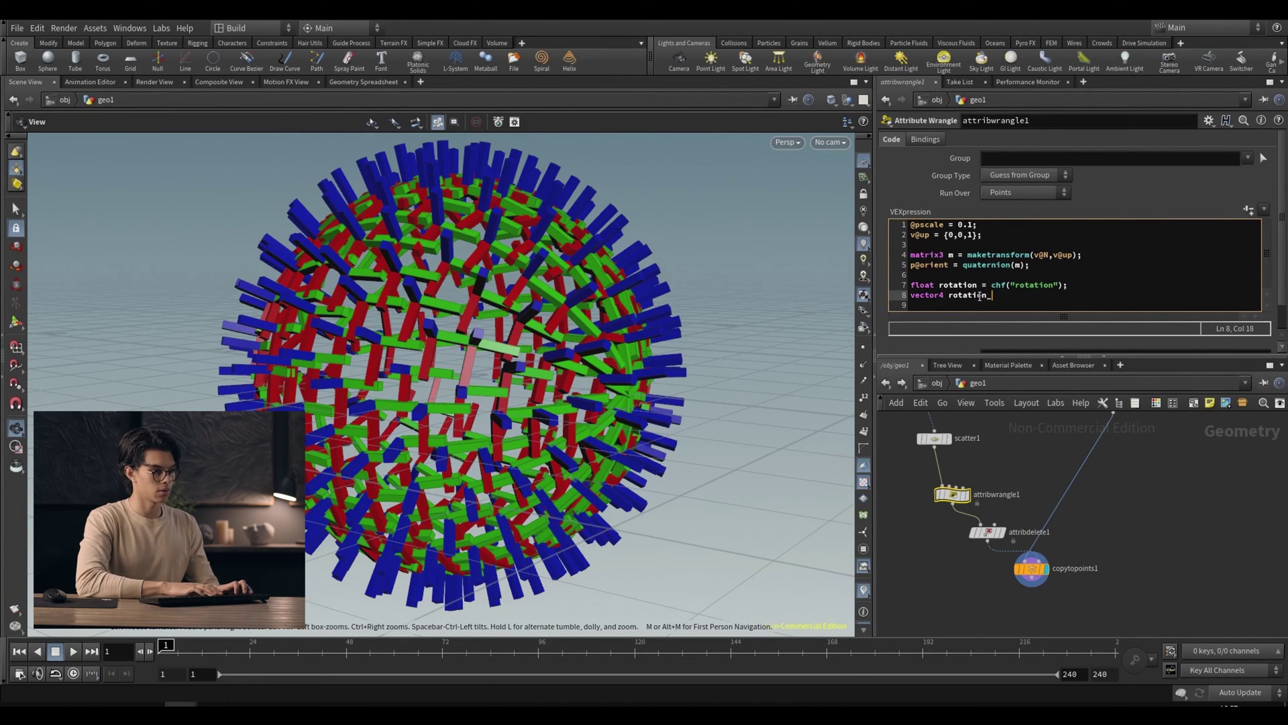
type("quater")
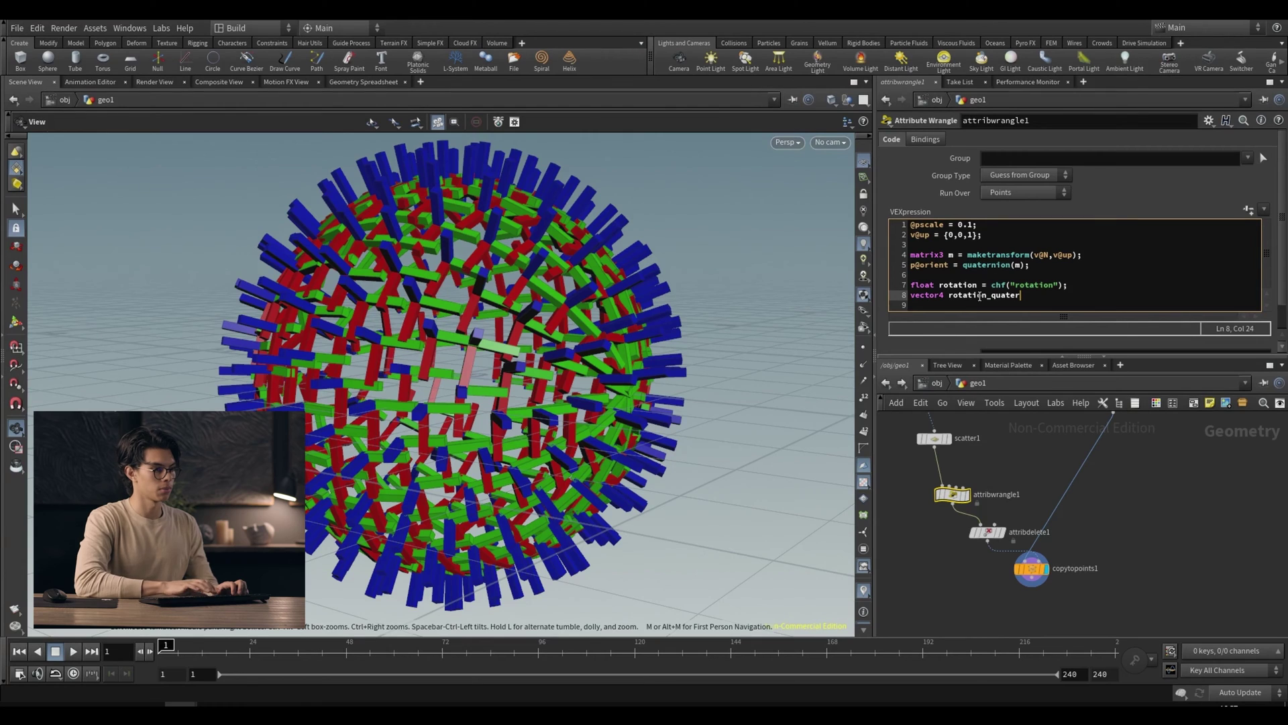
type("nnion = ")
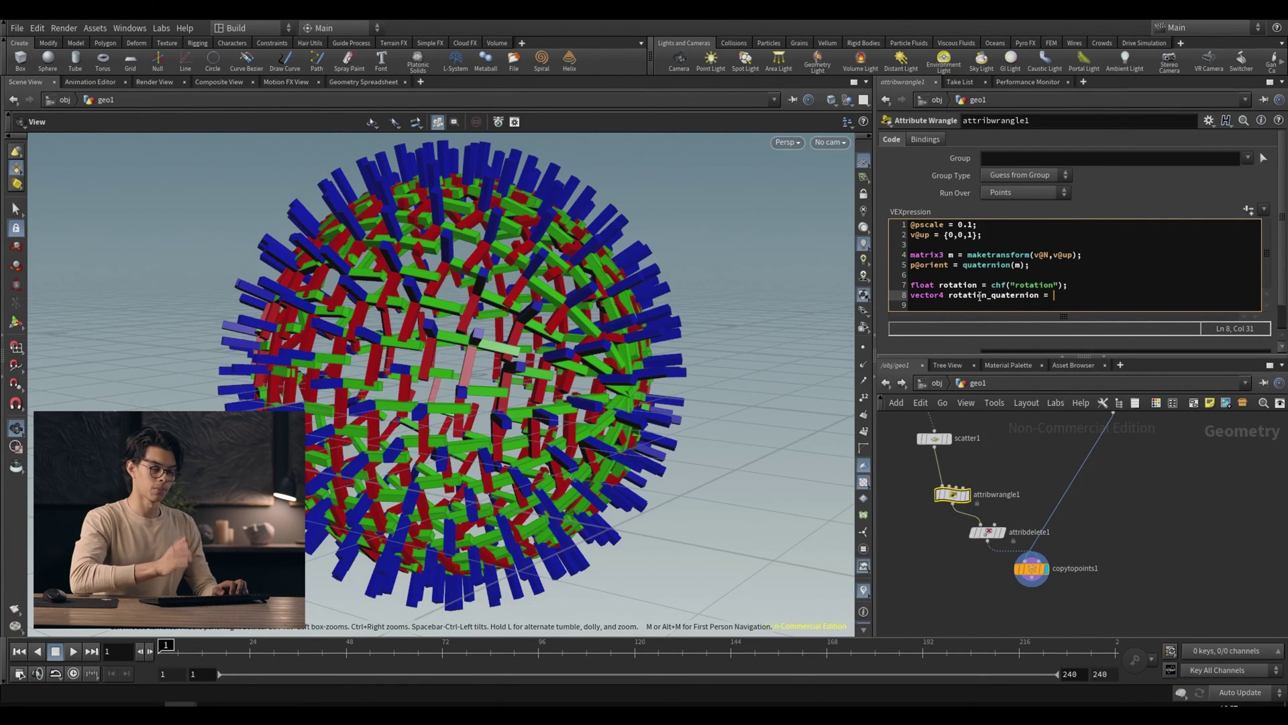
type("quaternion();")
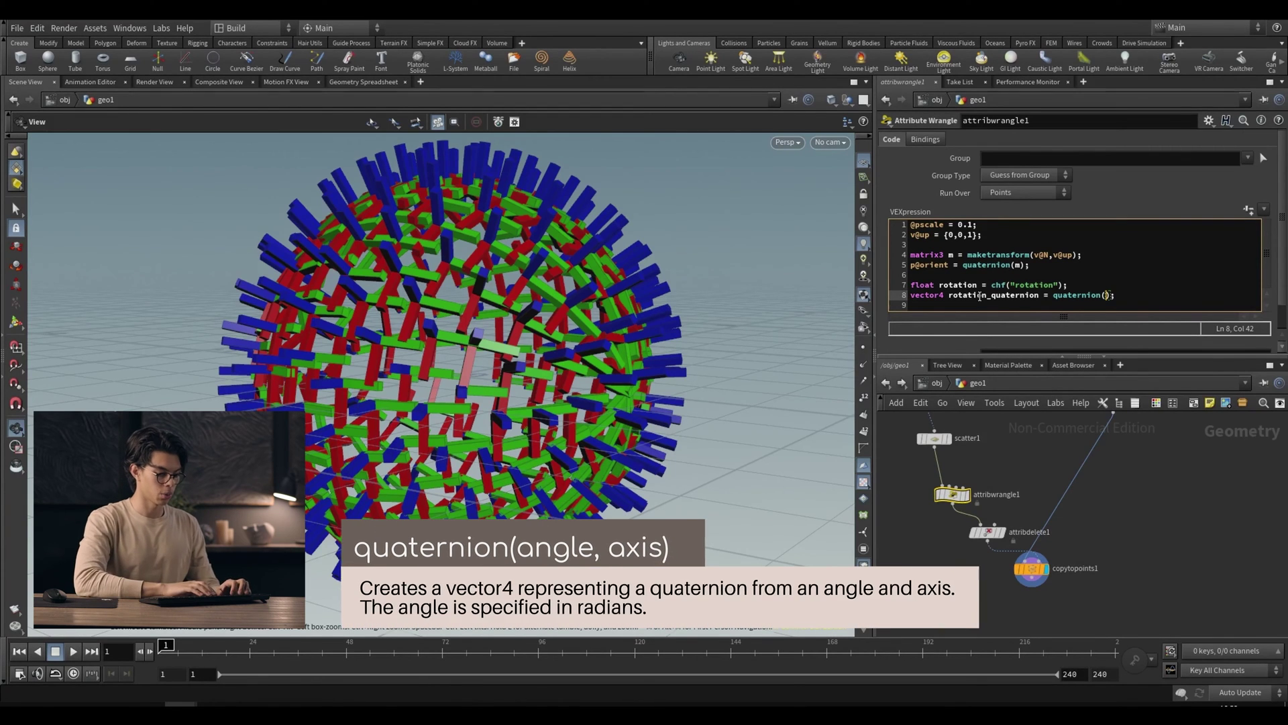
type("radians()")
key("Left")
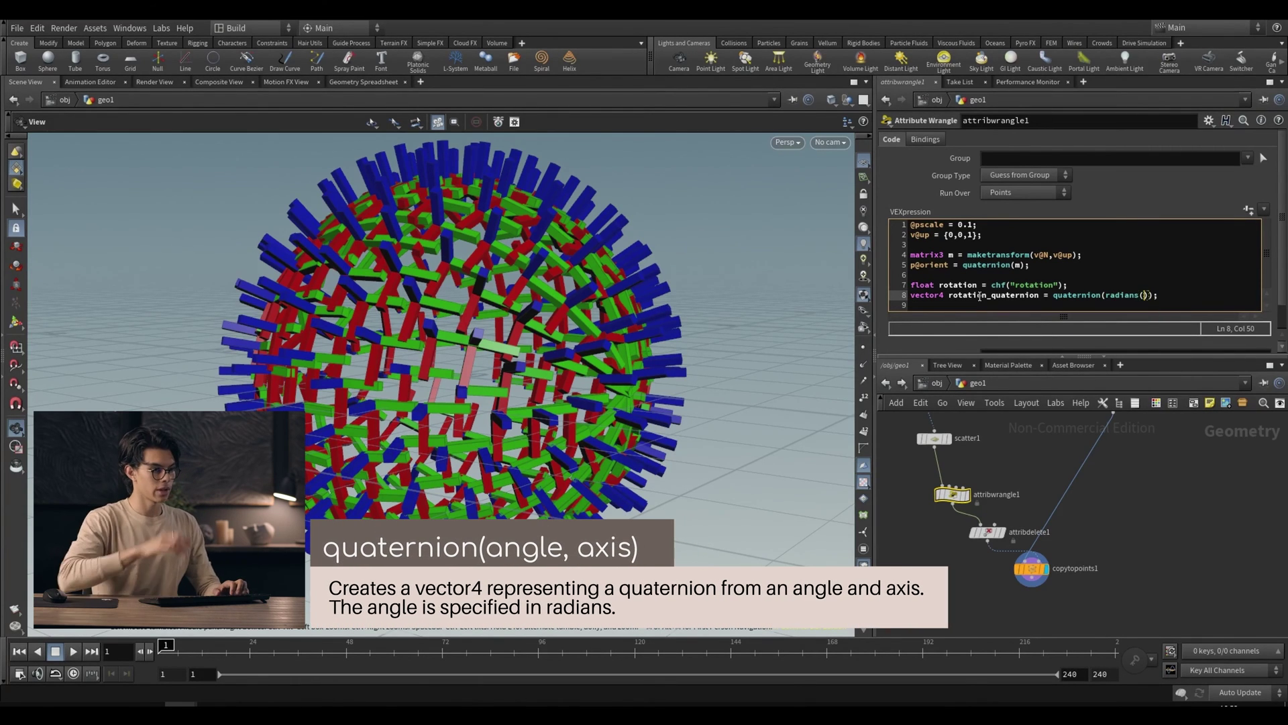
type("rotation")
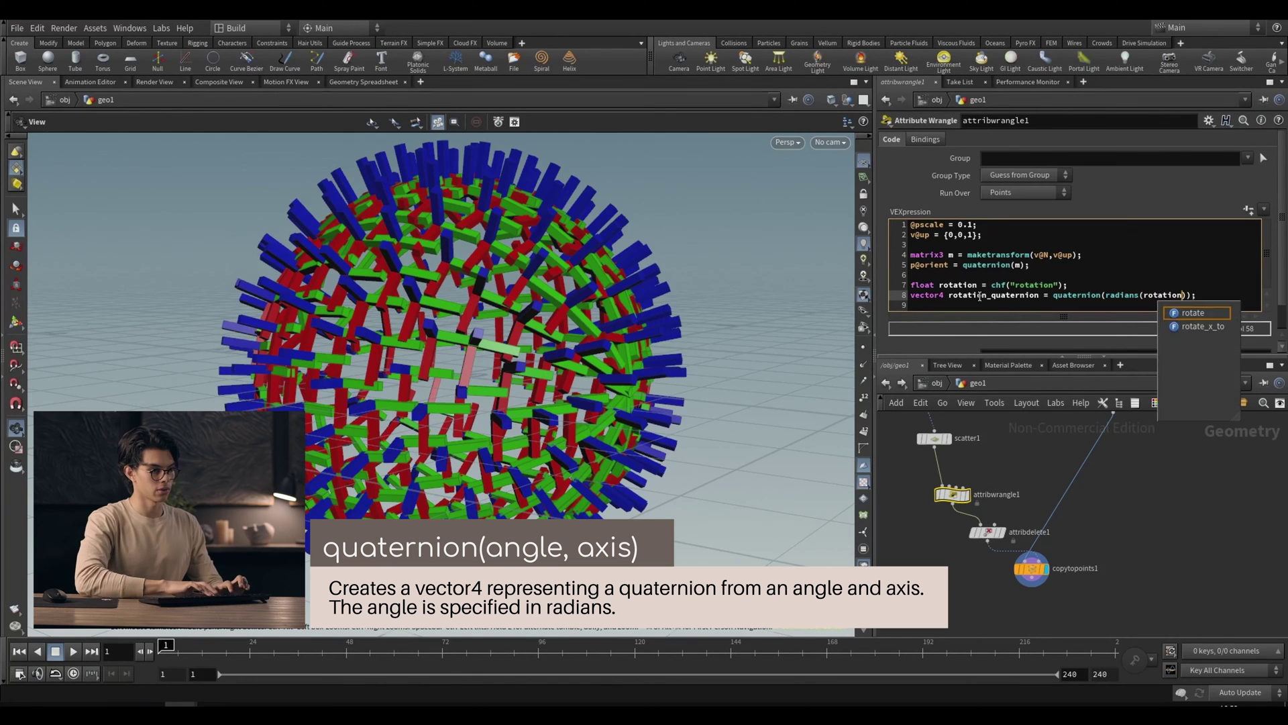
type(",")
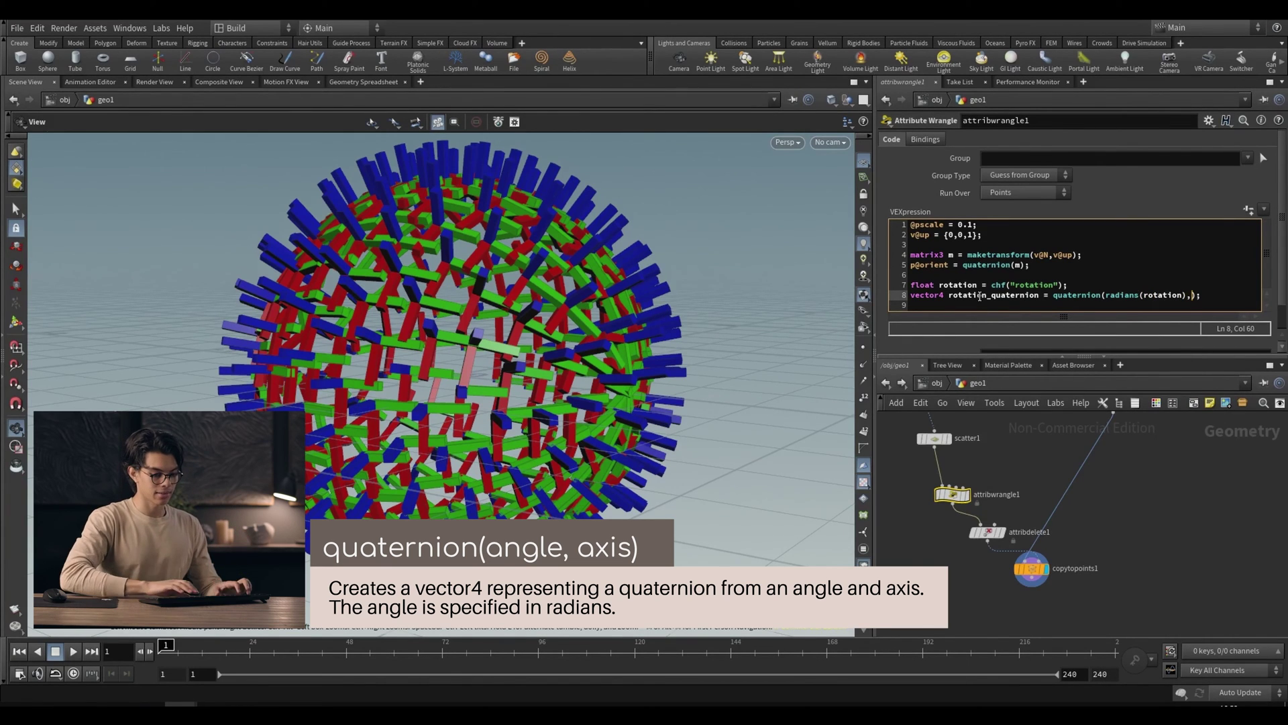
type("{}")
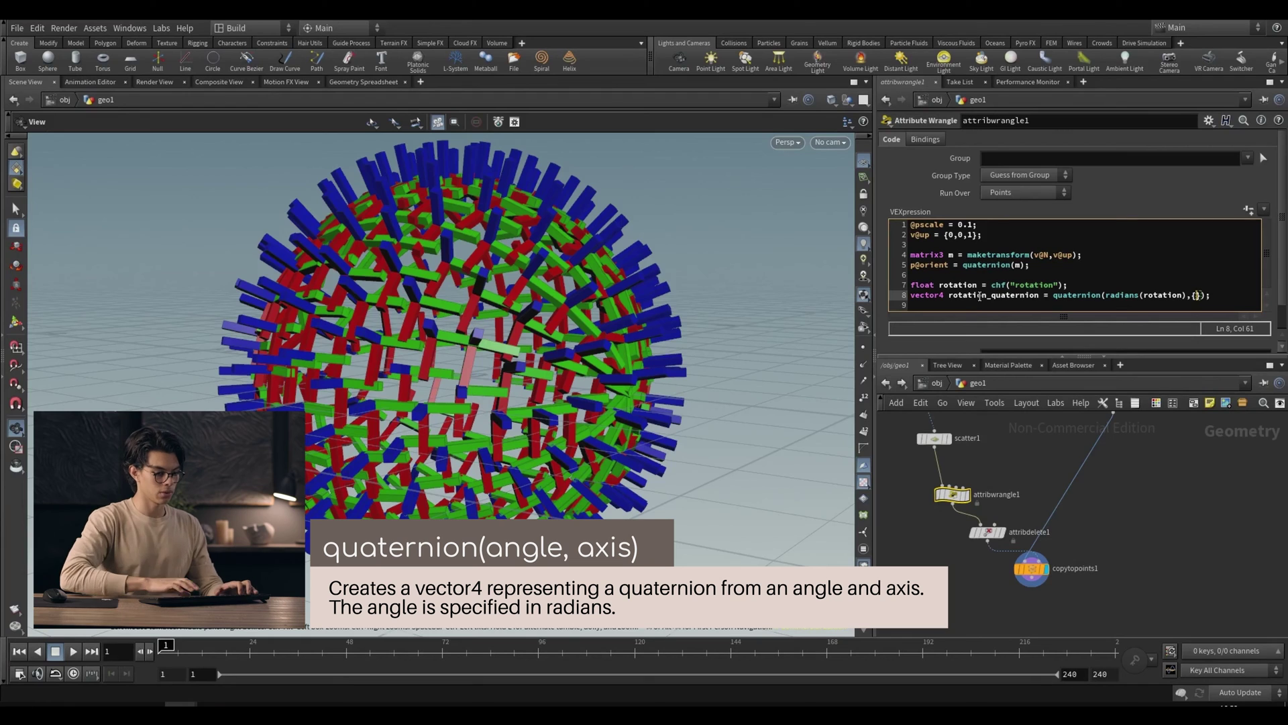
type("0,1,0")
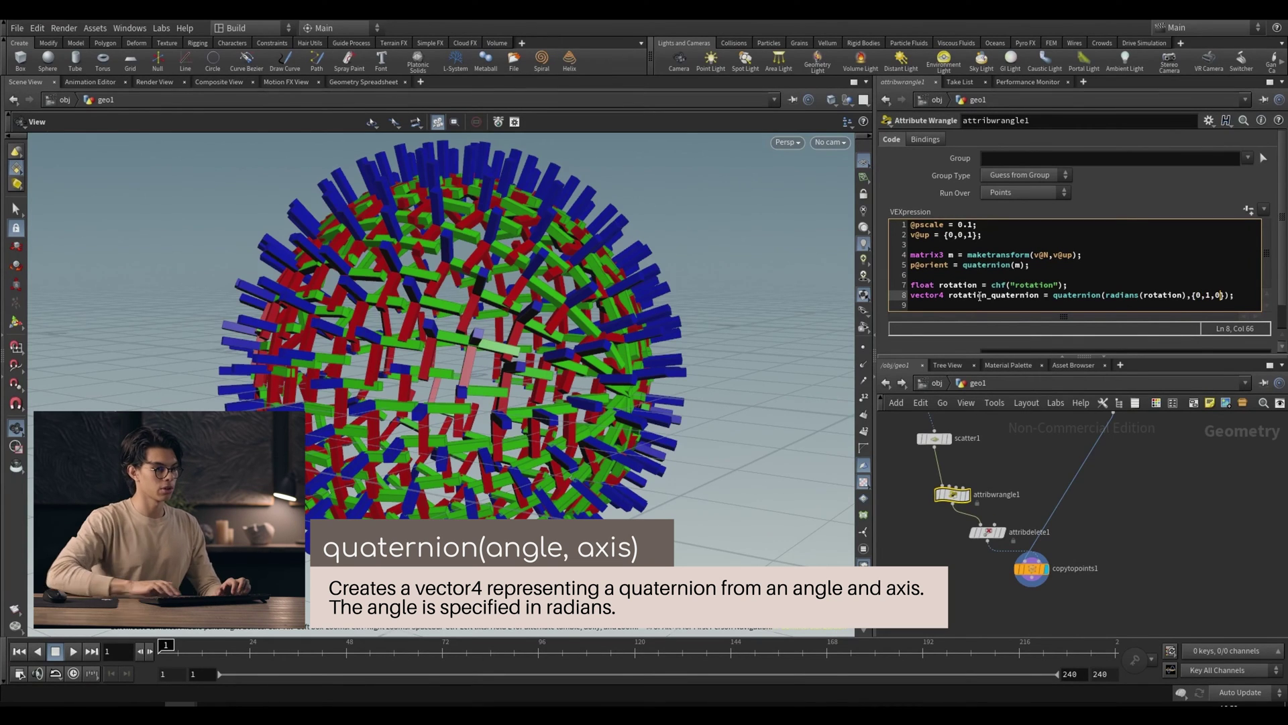
key("Down")
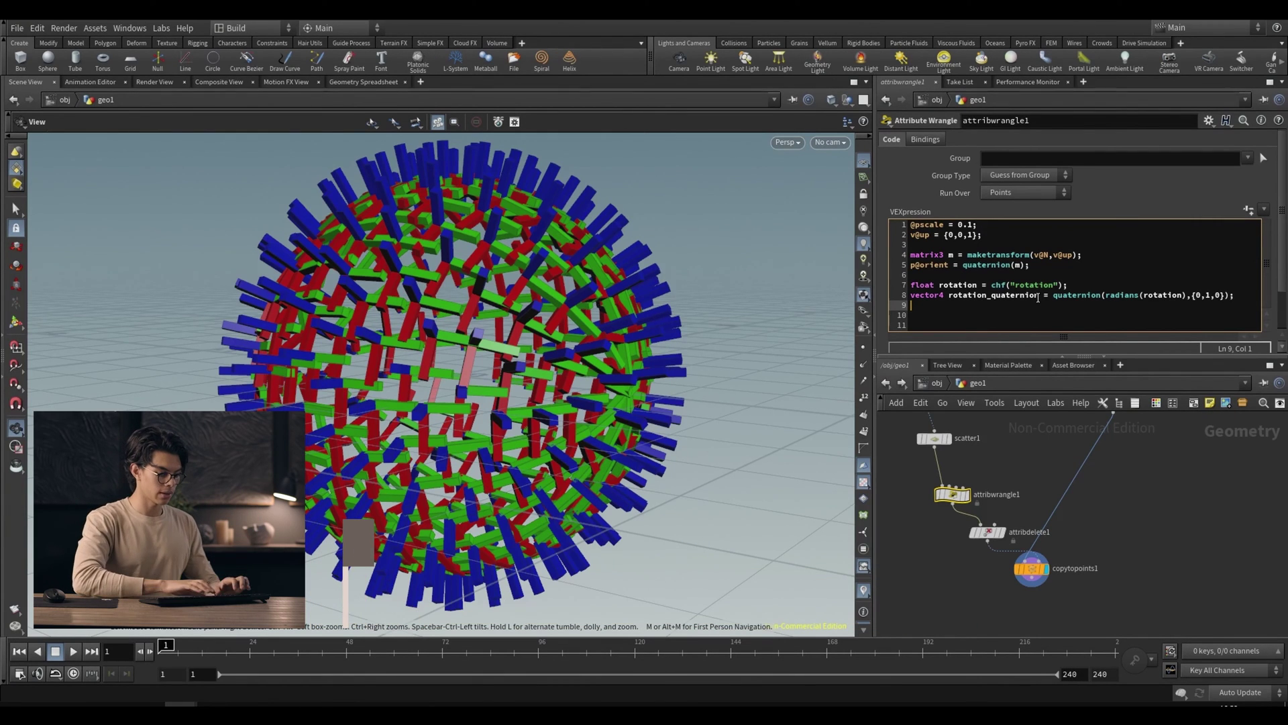
Step: Add p@orient = qmultiply(p@orient, rotation_quaternion); to the wrangle
type("@o")
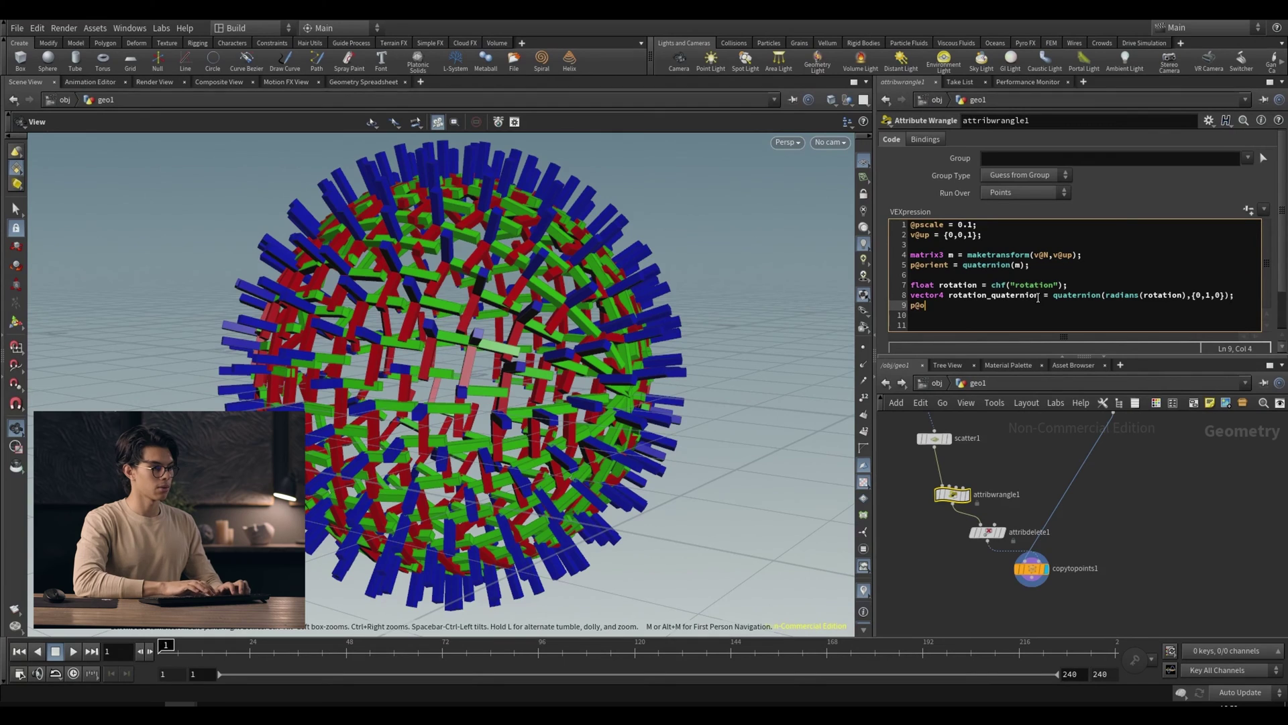
type("rient = q")
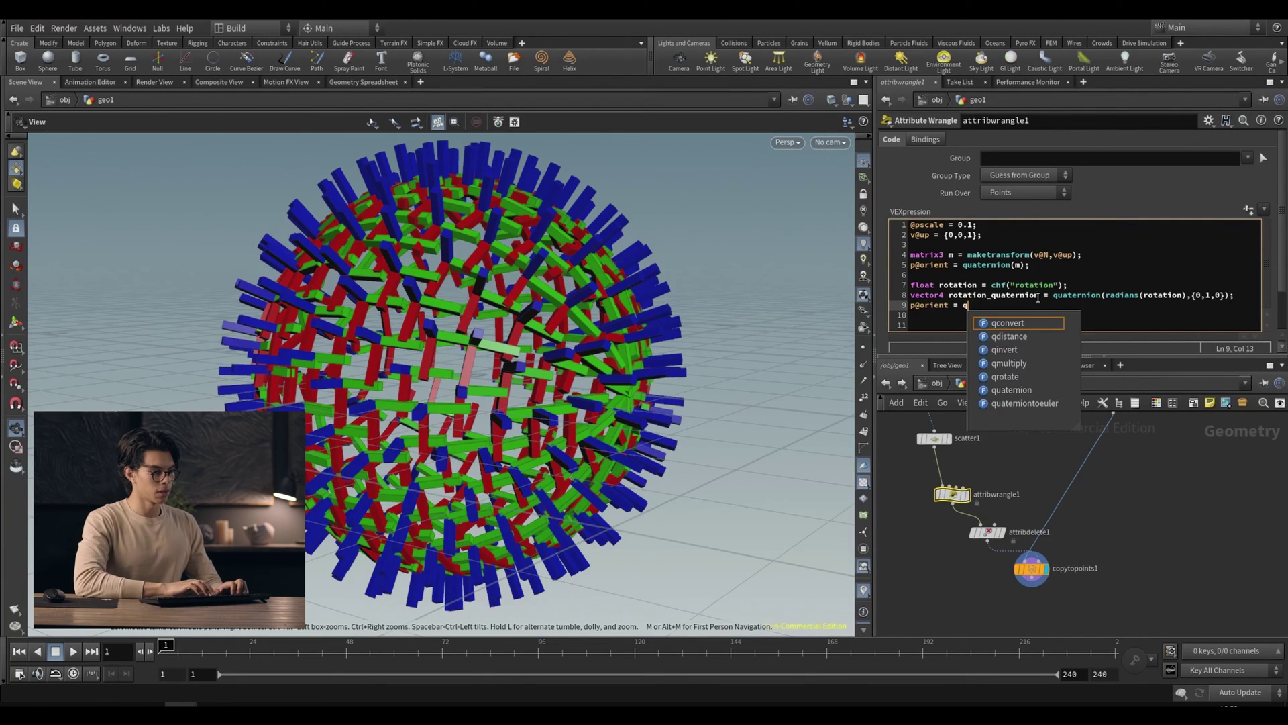
type("multiply();")
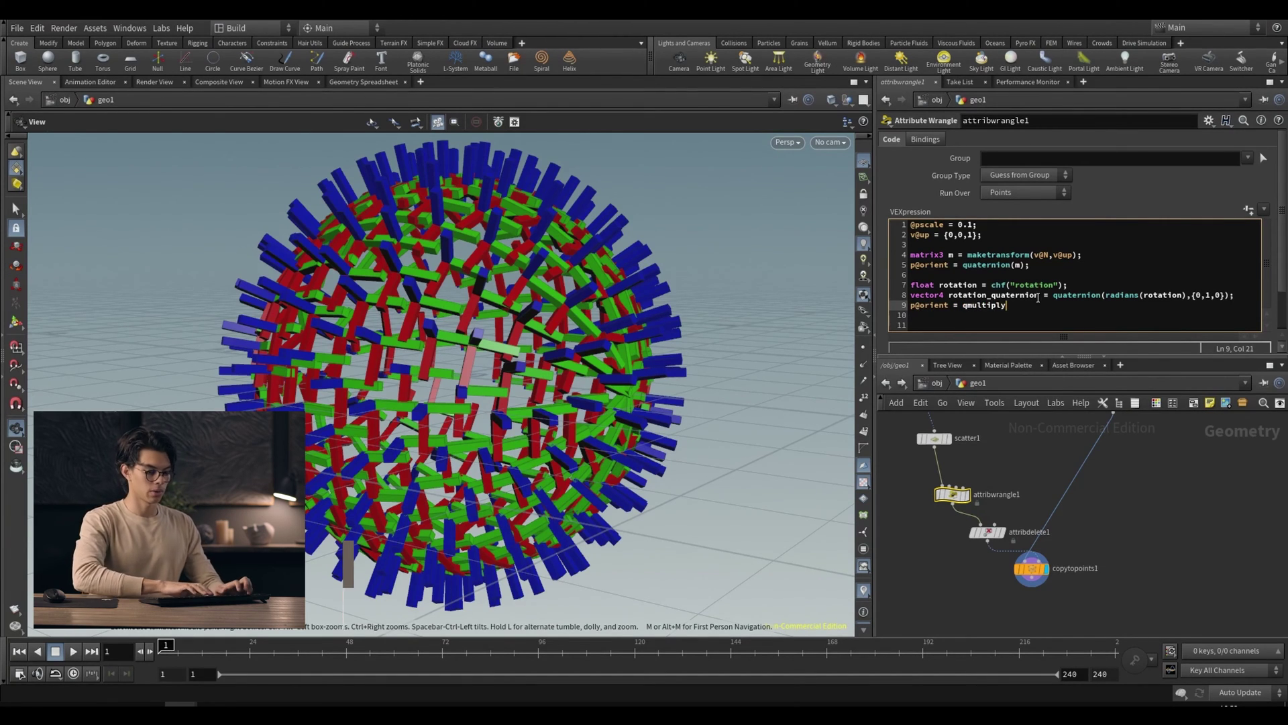
key("Left")
key("Left")
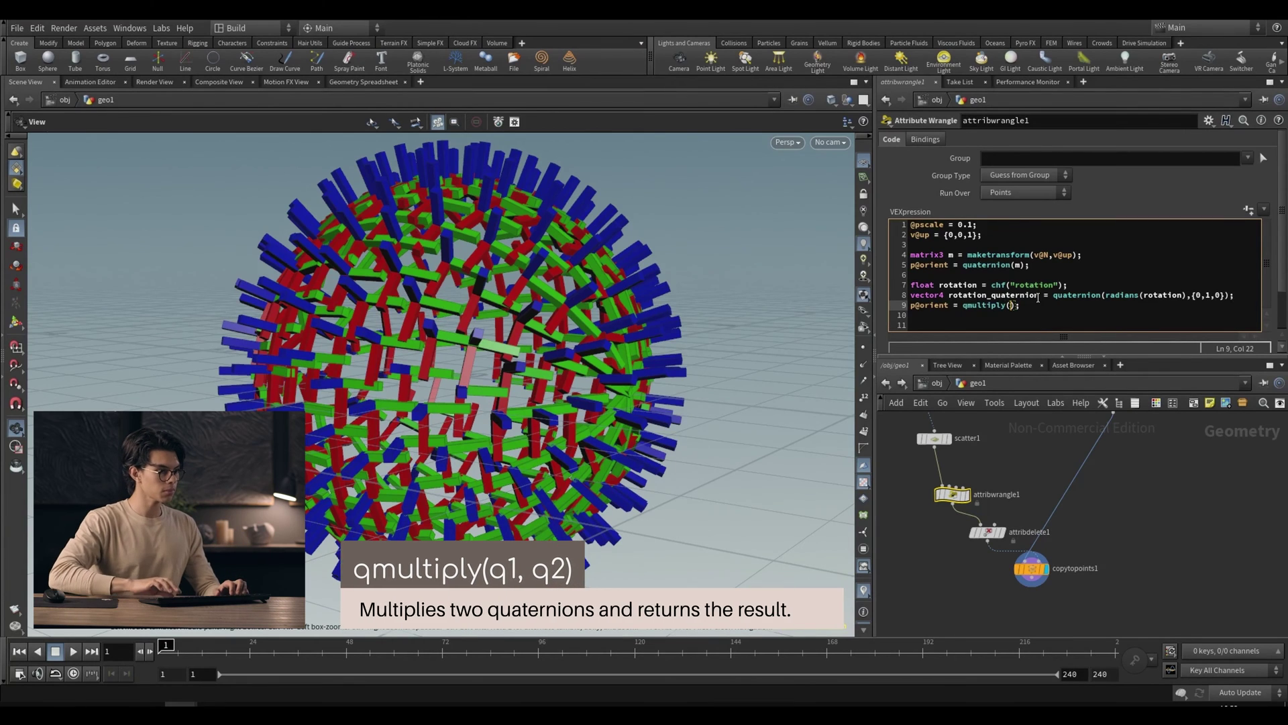
type("p@orient")
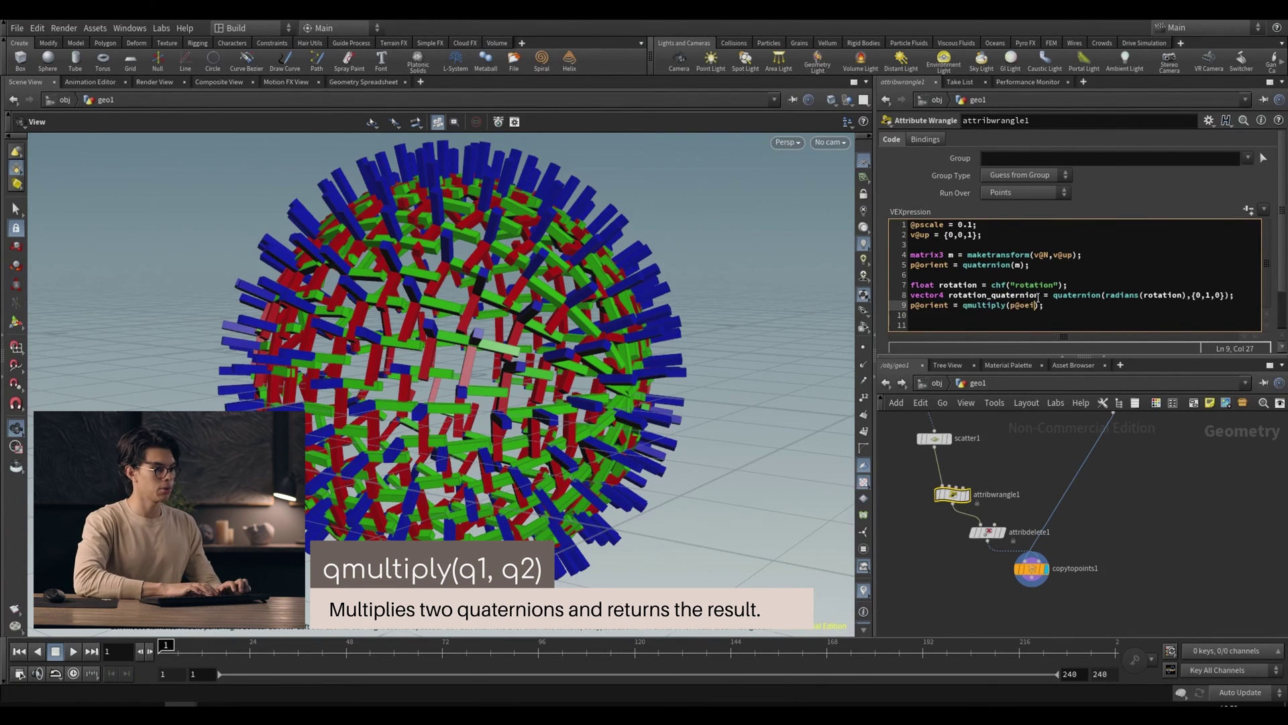
type(", ")
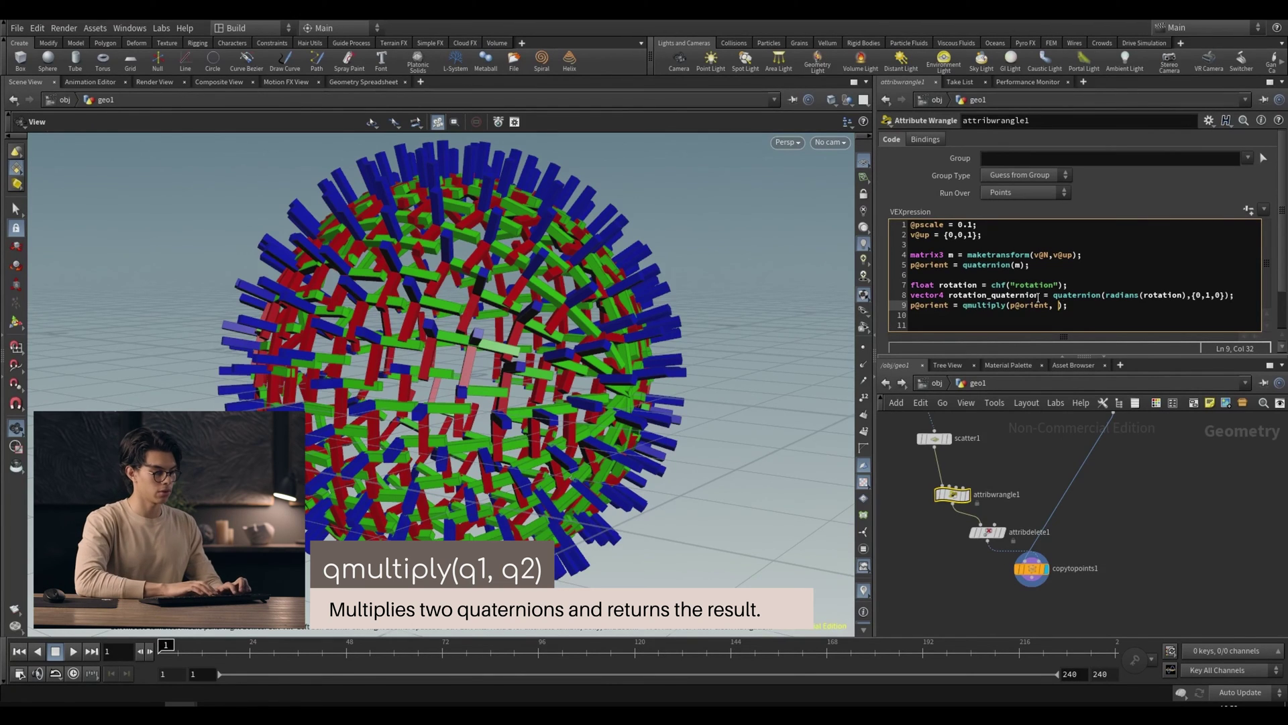
type("rotation_q")
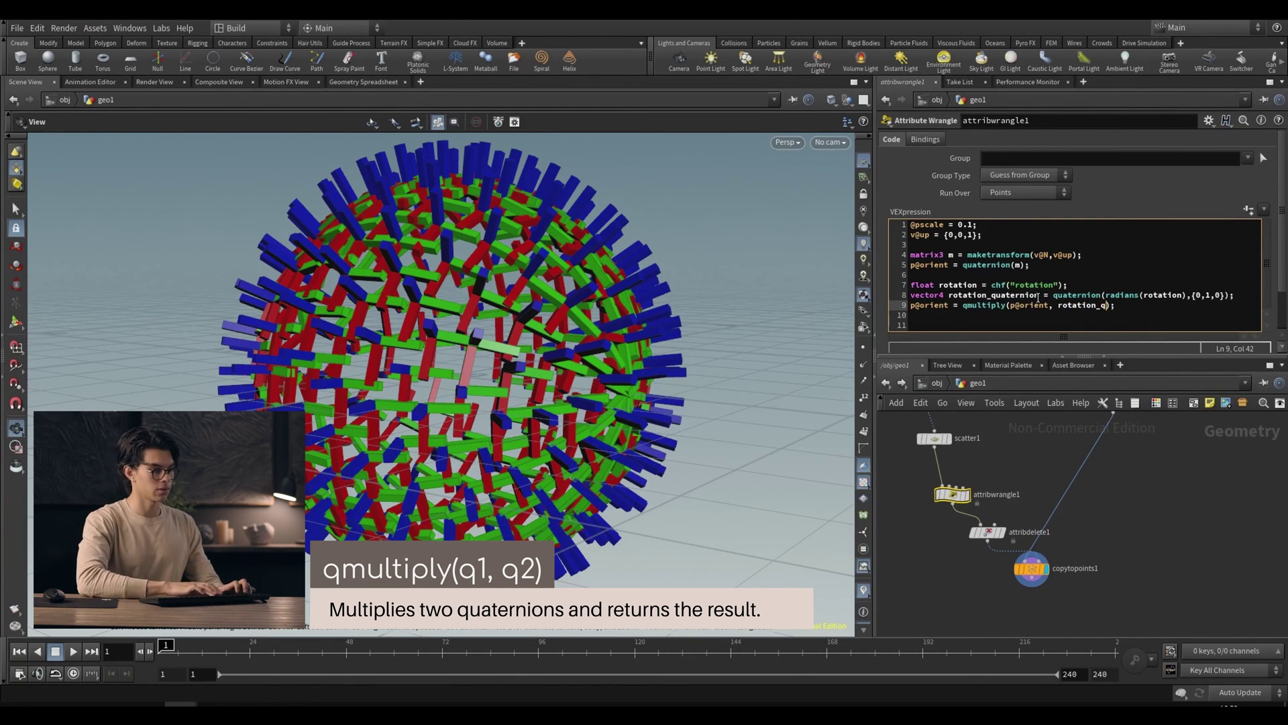
type("uaternion")
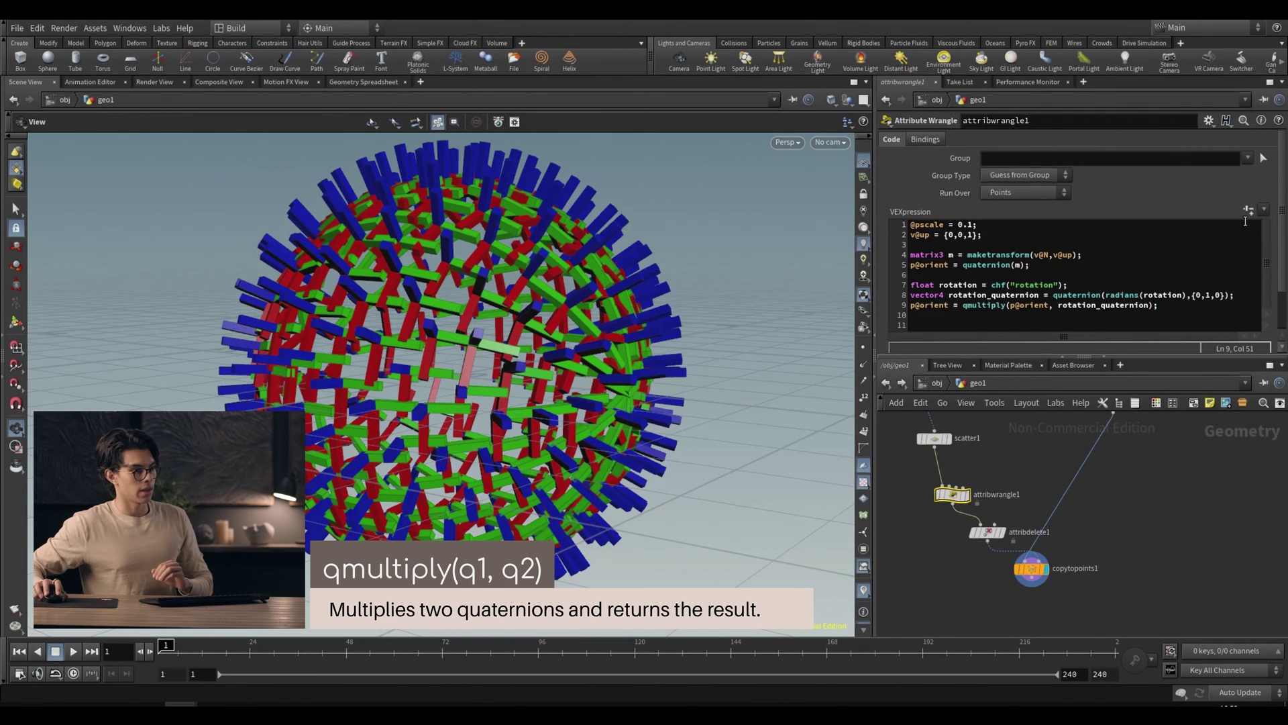
Step: In Edit Parameter Interface, select the Rotation parameter's range maximum for editing
left_click(1209, 120)
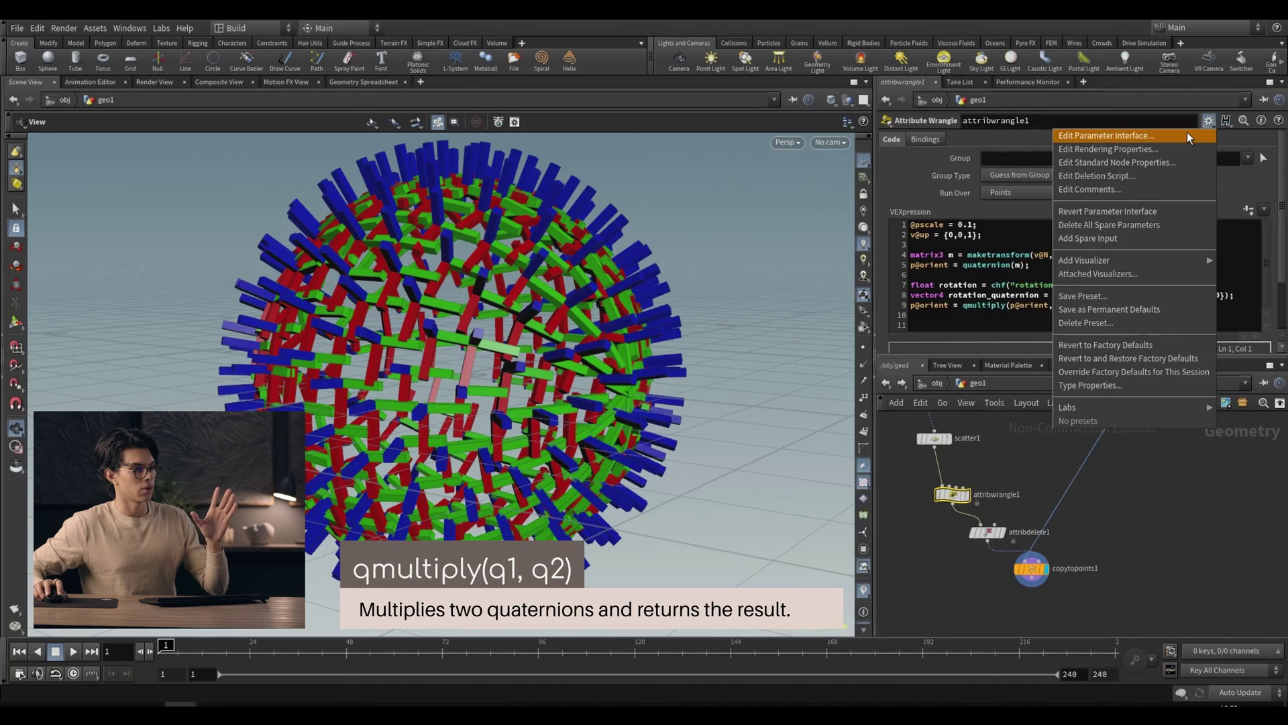
left_click(973, 416)
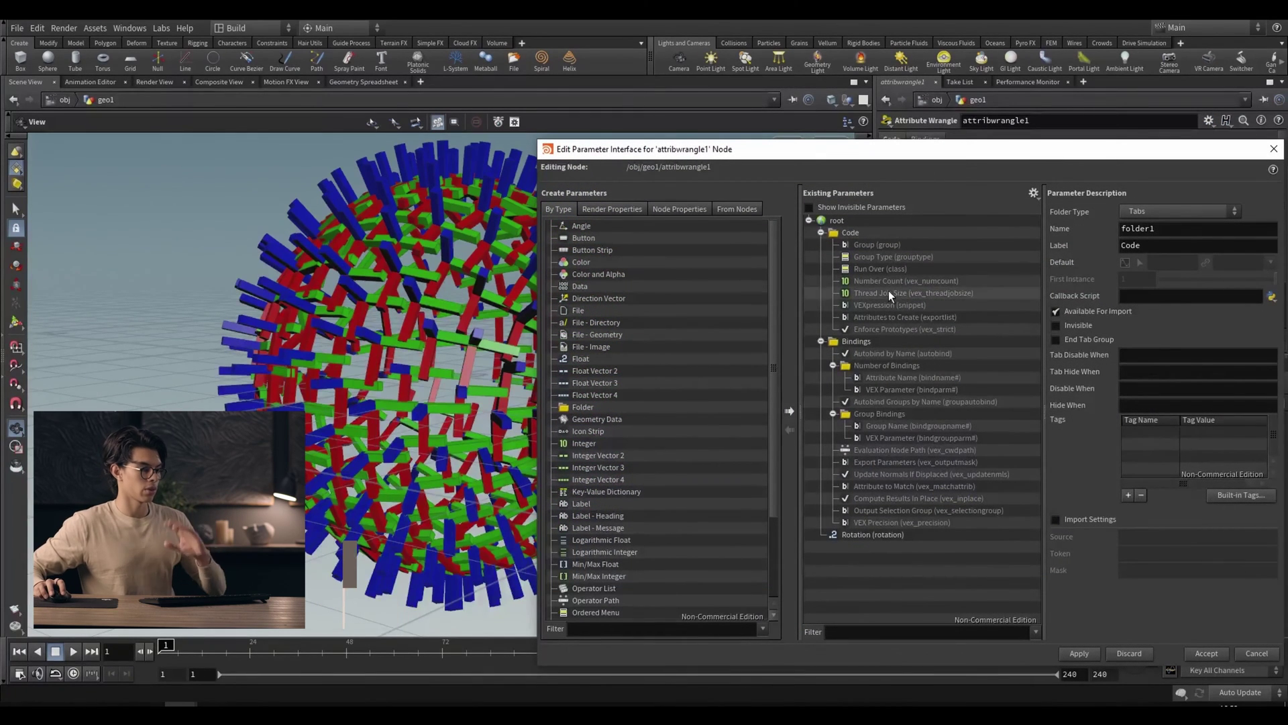
left_click(907, 534)
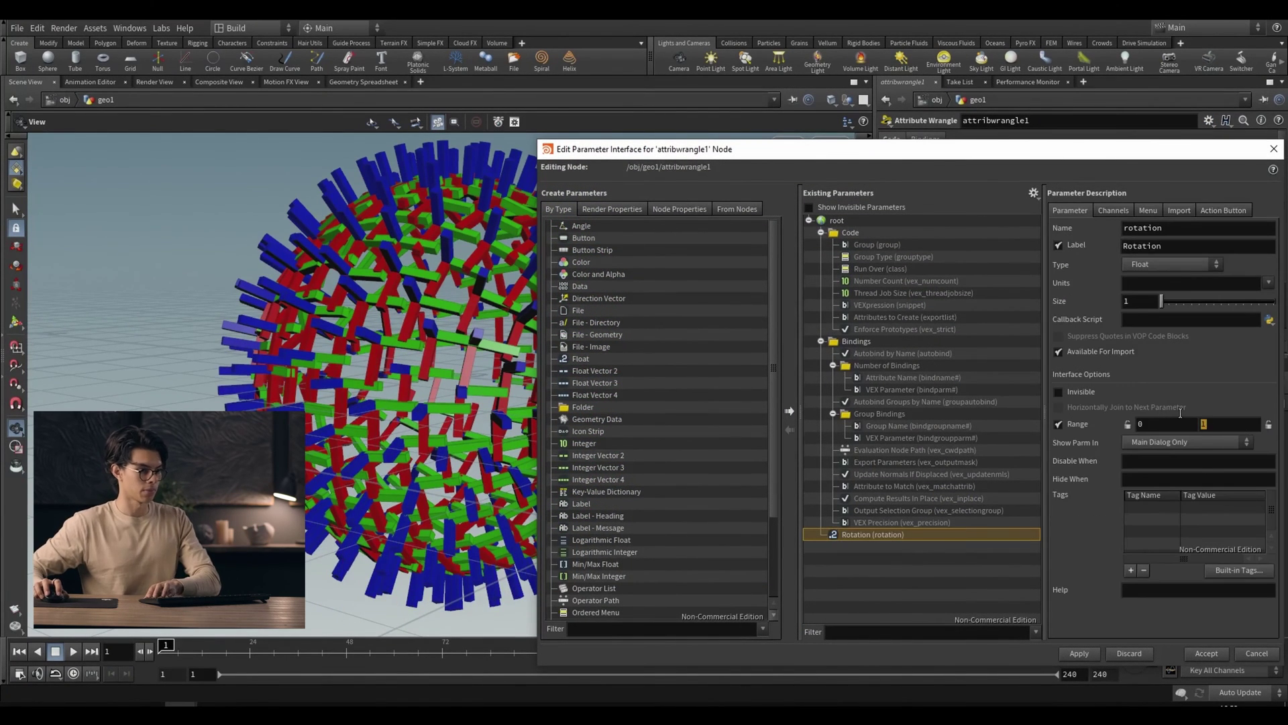
left_click(1204, 424)
Step: Set the Rotation range maximum to 360 and accept the parameter editor
type("360")
left_click(1080, 654)
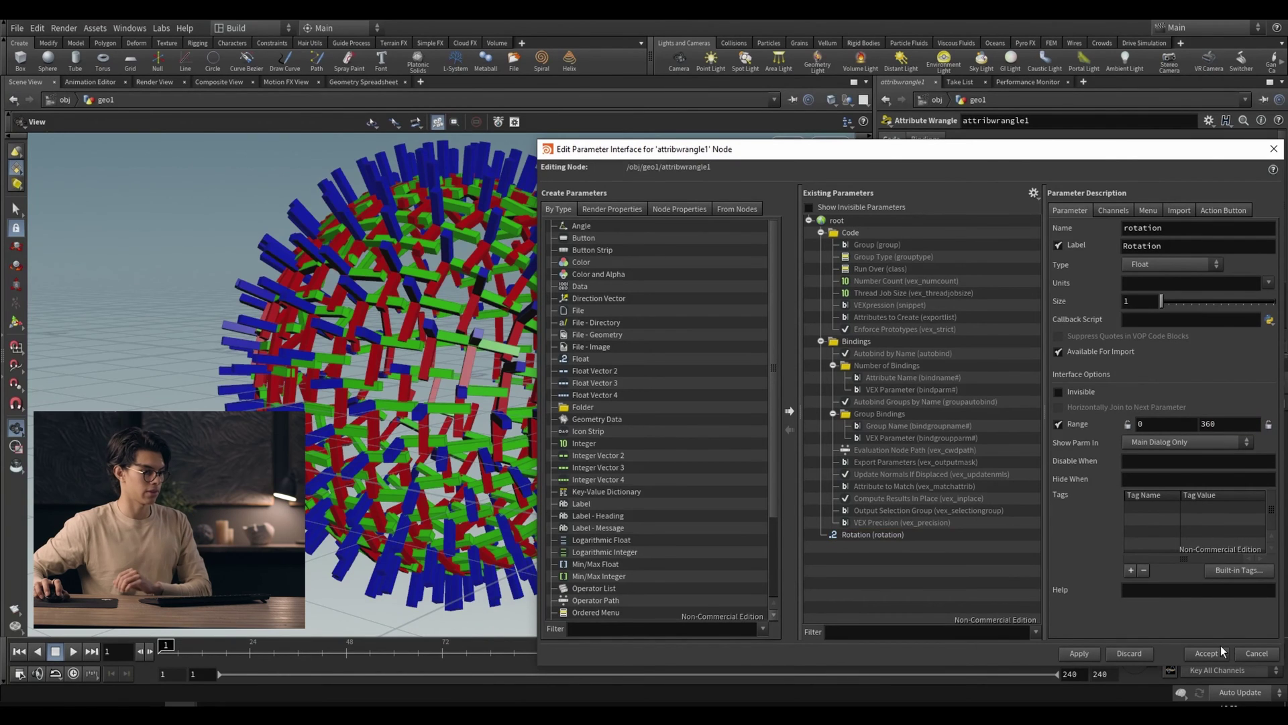
left_click(1211, 650)
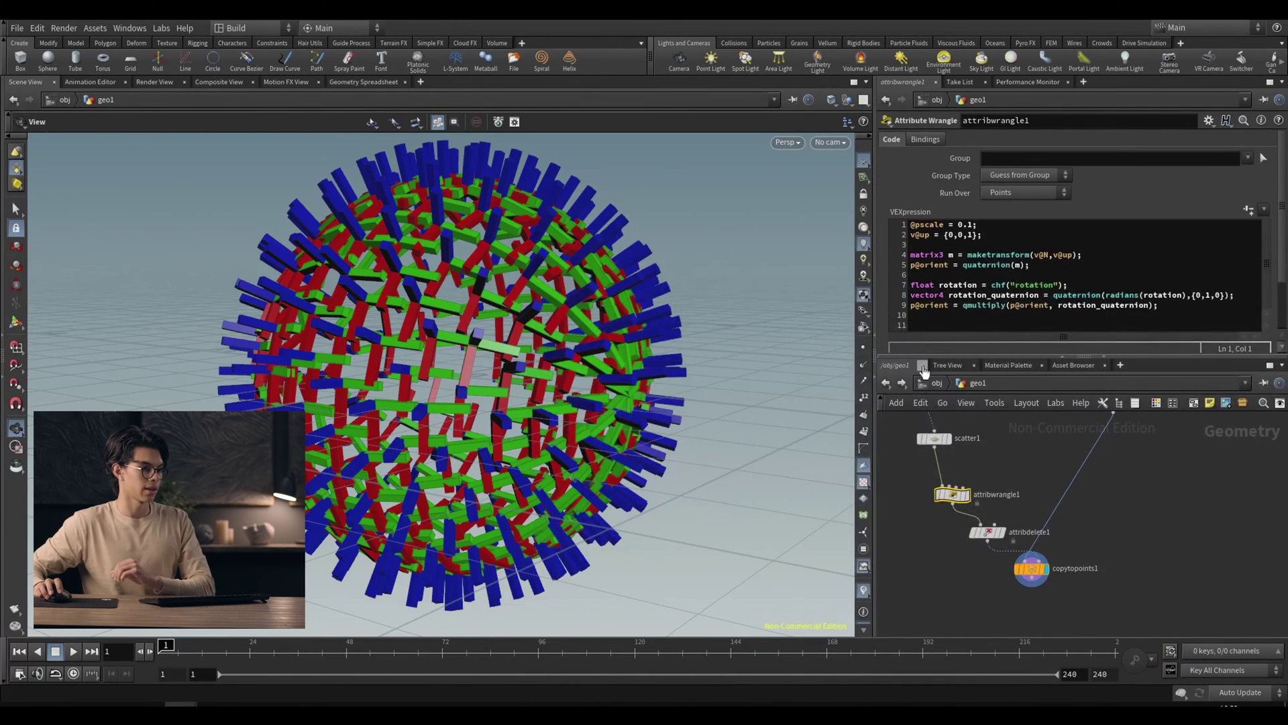
Step: Set Rotation to 103 and orbit to view the turned boxes
scroll(928, 336, "down", 2)
left_click_drag(1037, 349, 1100, 357)
scroll(439, 350, "up", 2)
left_click_drag(440, 349, 354, 340)
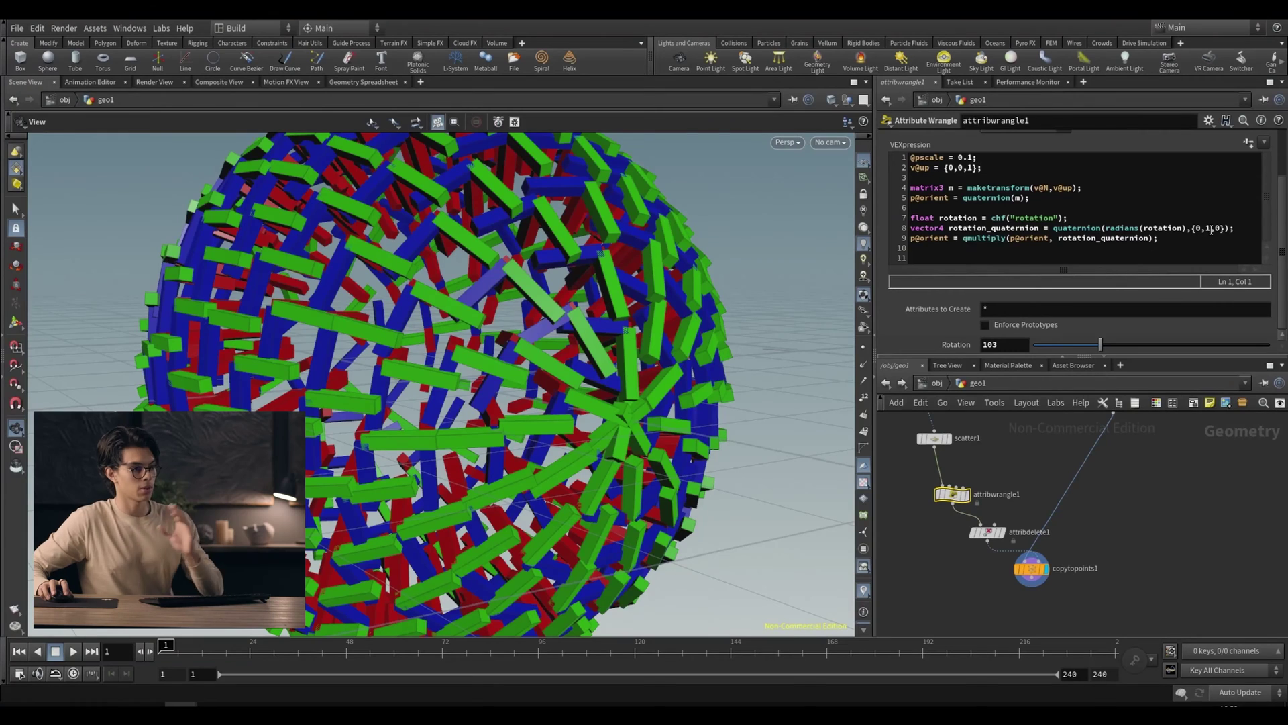
Step: Change the rotation axis to {1,0,0}, then {0,0,1}, and leave Rotation at 115
left_click(1206, 228)
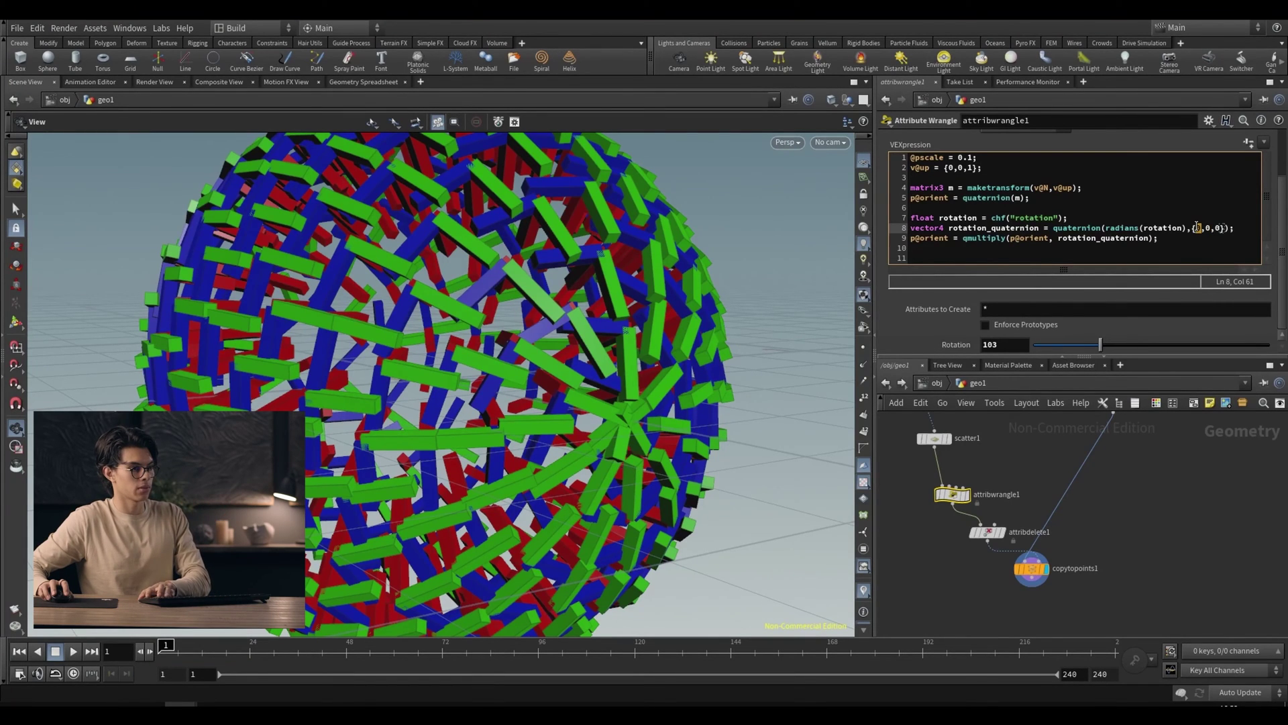
type("1")
left_click_drag(1100, 346, 1282, 354)
left_click_drag(1201, 228, 1222, 228)
type("0,0,1")
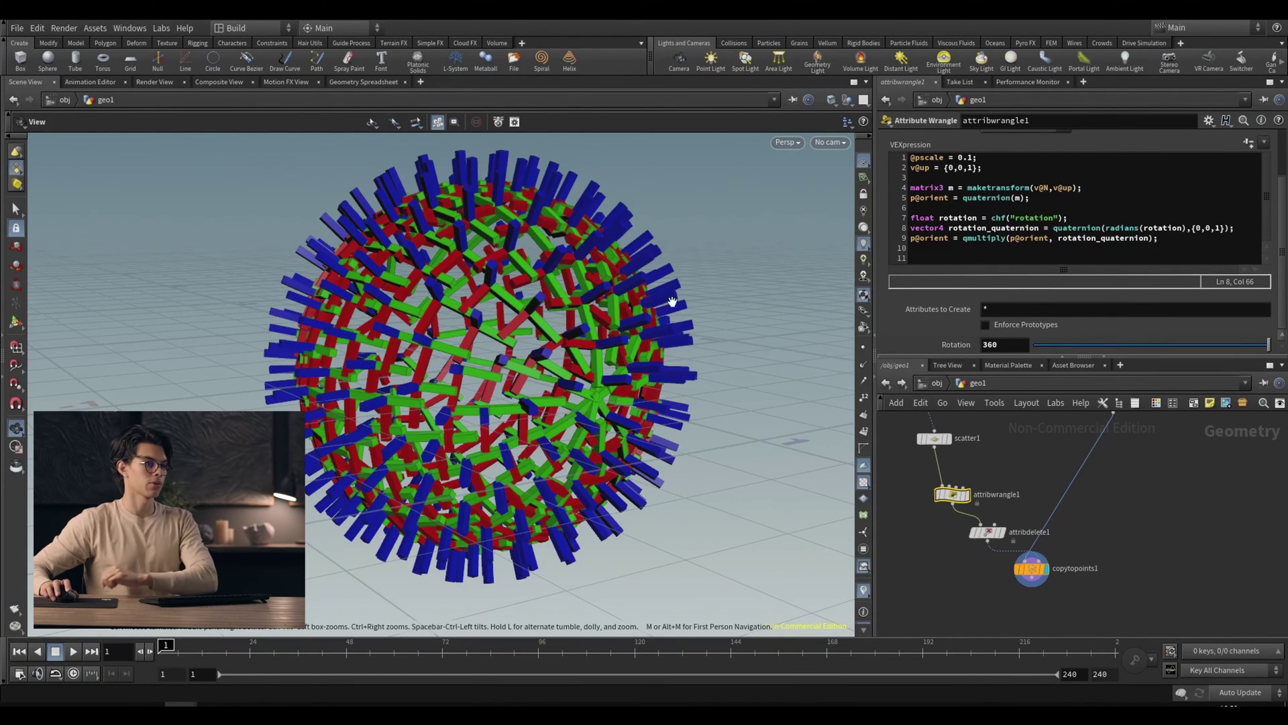
left_click(1034, 344)
mouse_move(1088, 348)
left_mouse_down()
mouse_move(1234, 348)
mouse_move(1058, 347)
mouse_move(1268, 347)
mouse_move(1108, 348)
left_mouse_up()
left_click_drag(524, 326, 416, 324)
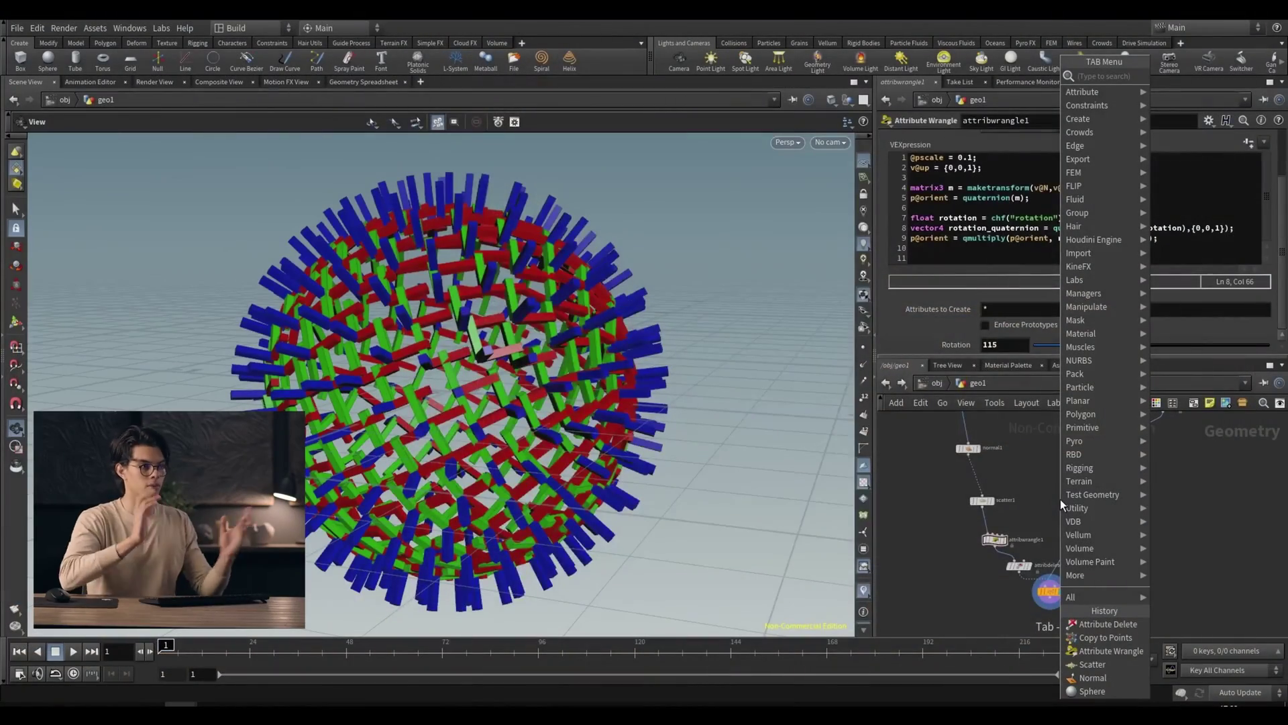
Step: Create scatteralign1, wire sphere1 into it, and set its display flag
type("scatter")
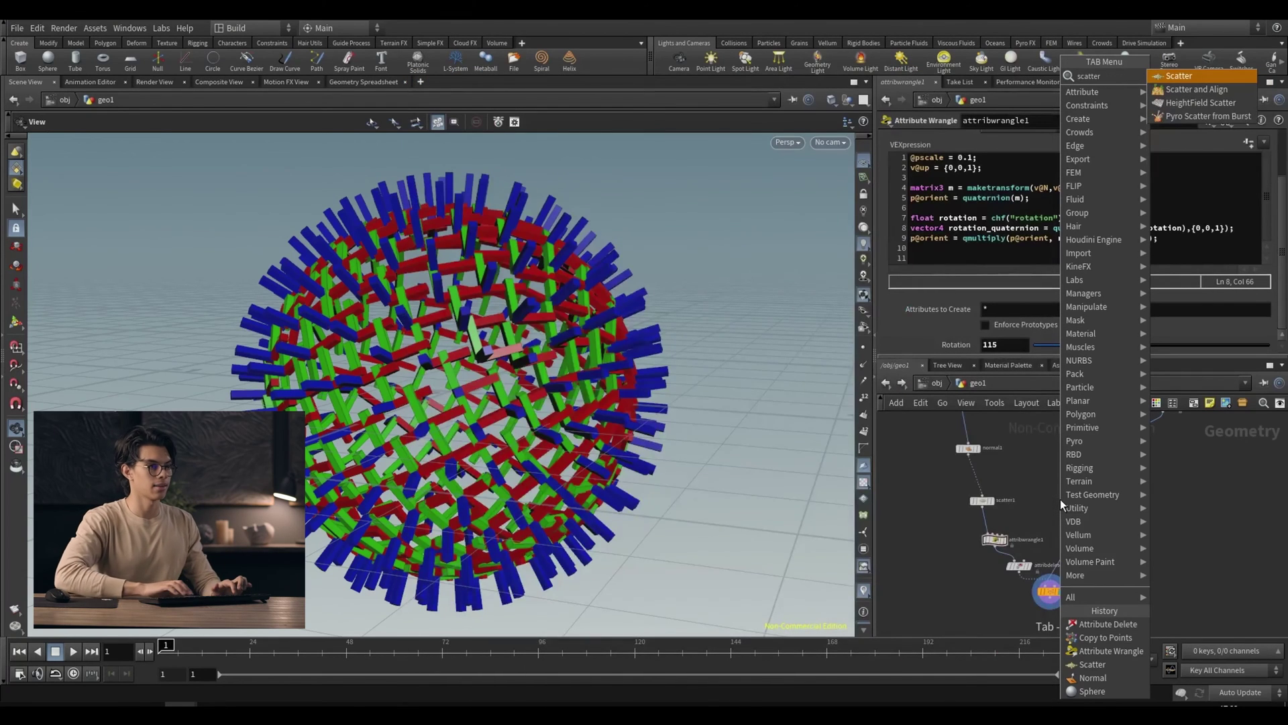
key("Return")
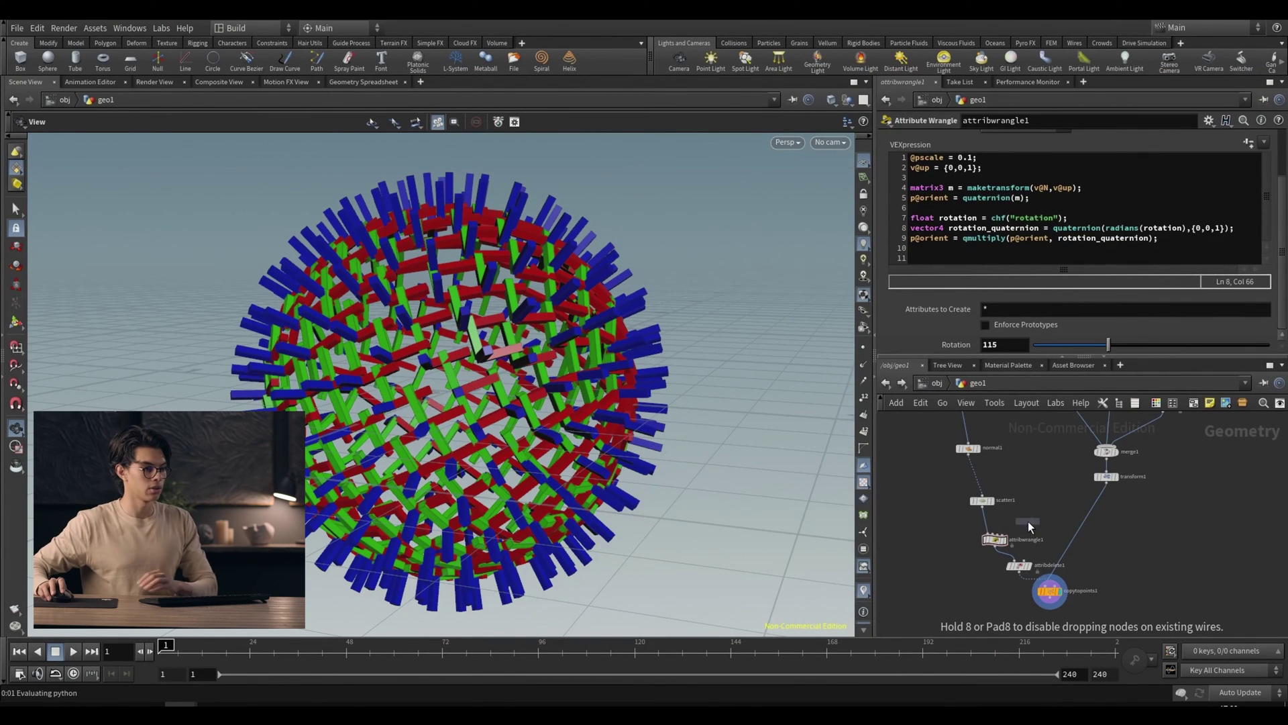
left_click(949, 530)
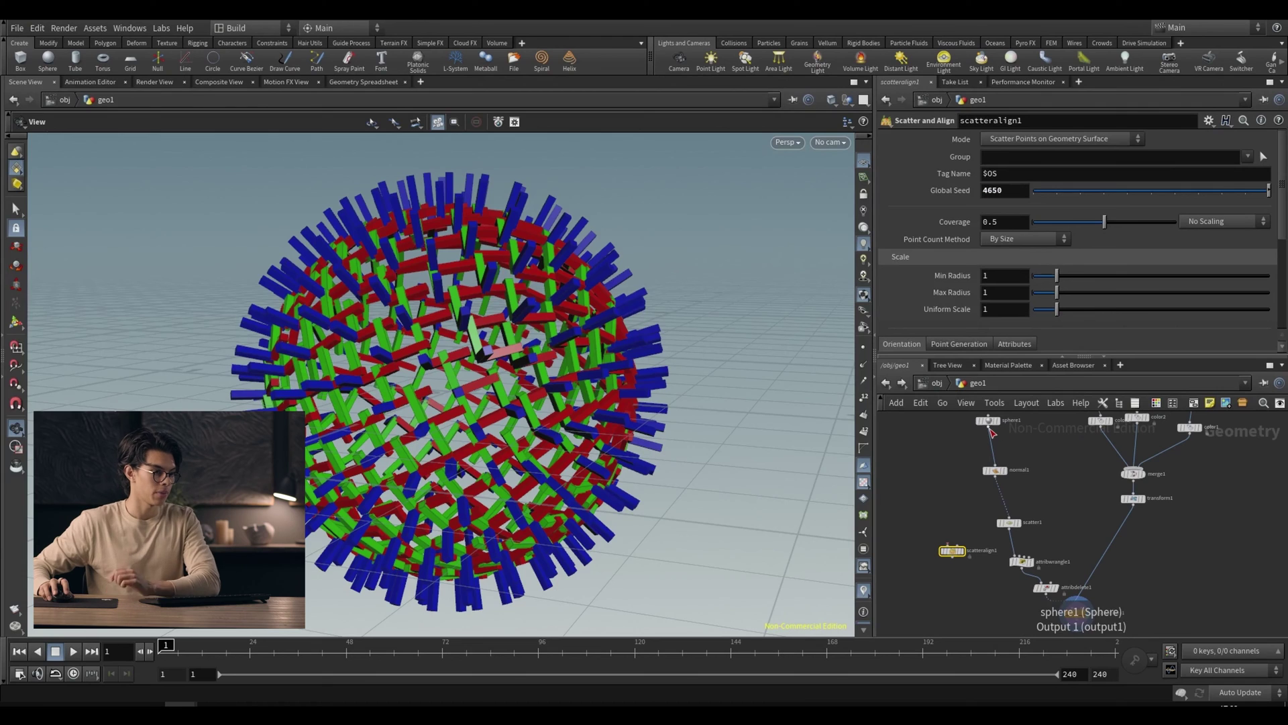
left_click_drag(991, 433, 951, 546)
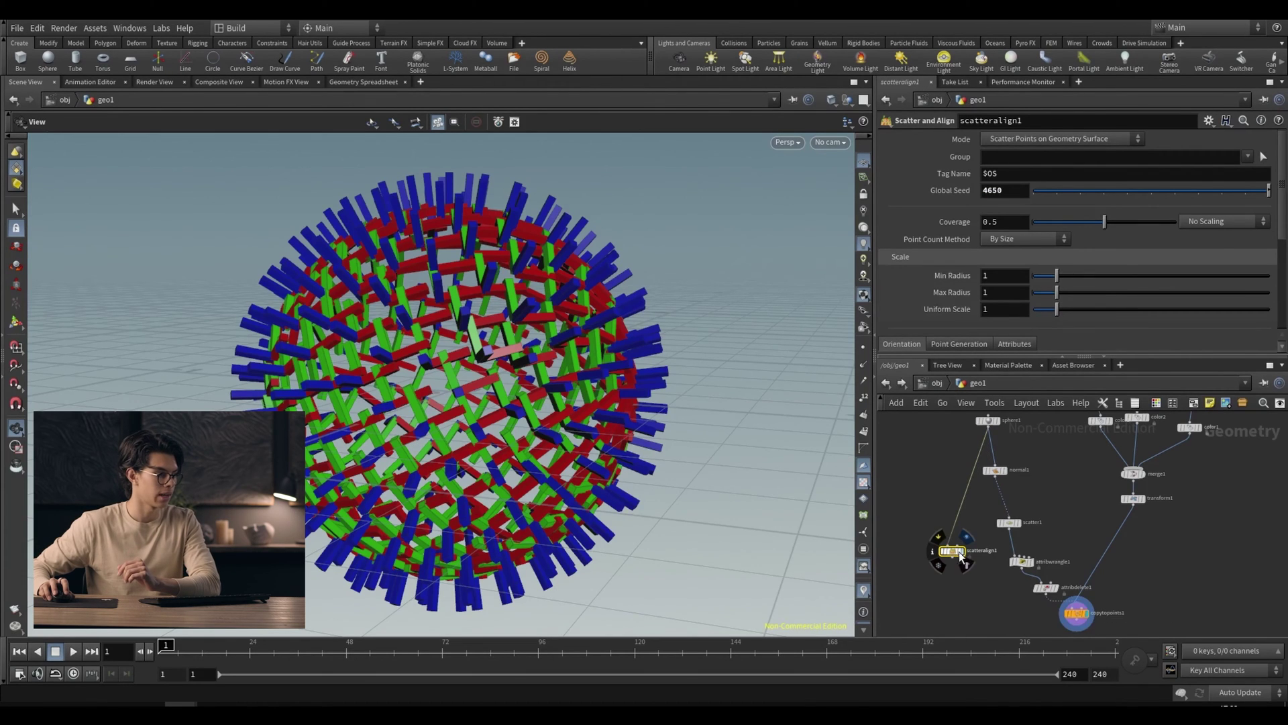
left_click(961, 552)
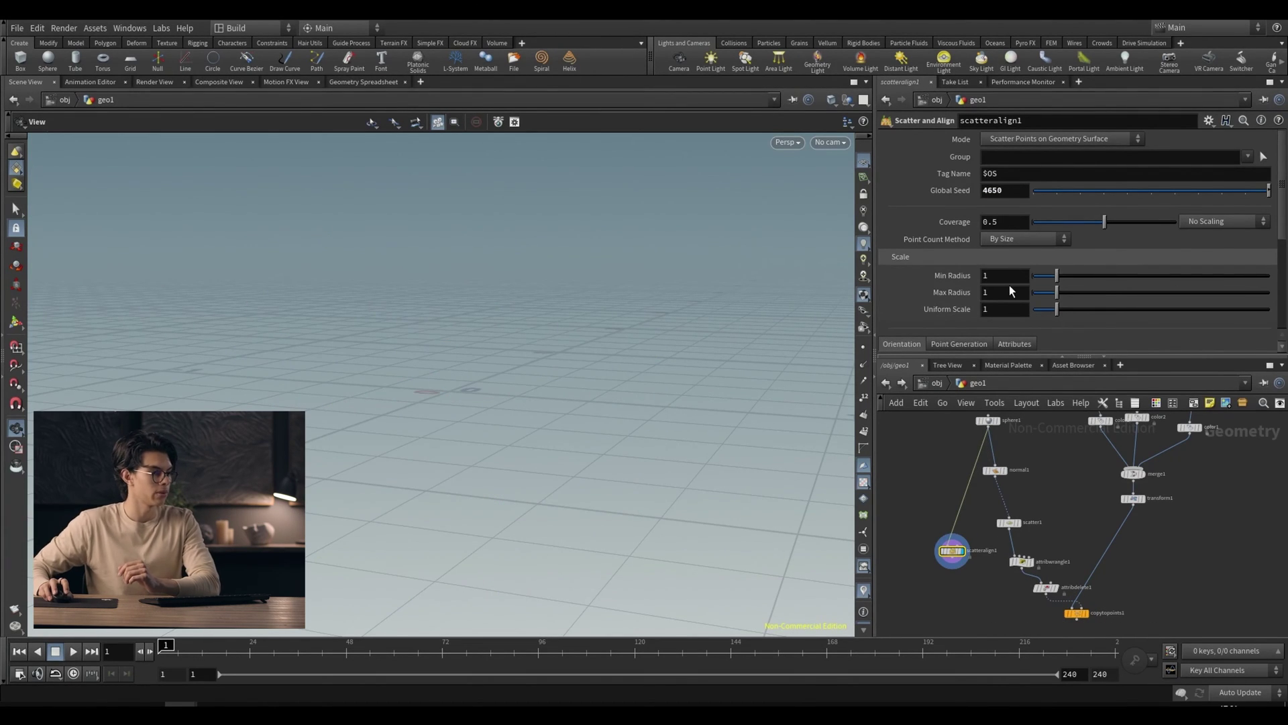
Step: Set Point Count Method to Number of Points with 500 total points, keeping No Scaling
left_click(1213, 234)
left_click(1020, 241)
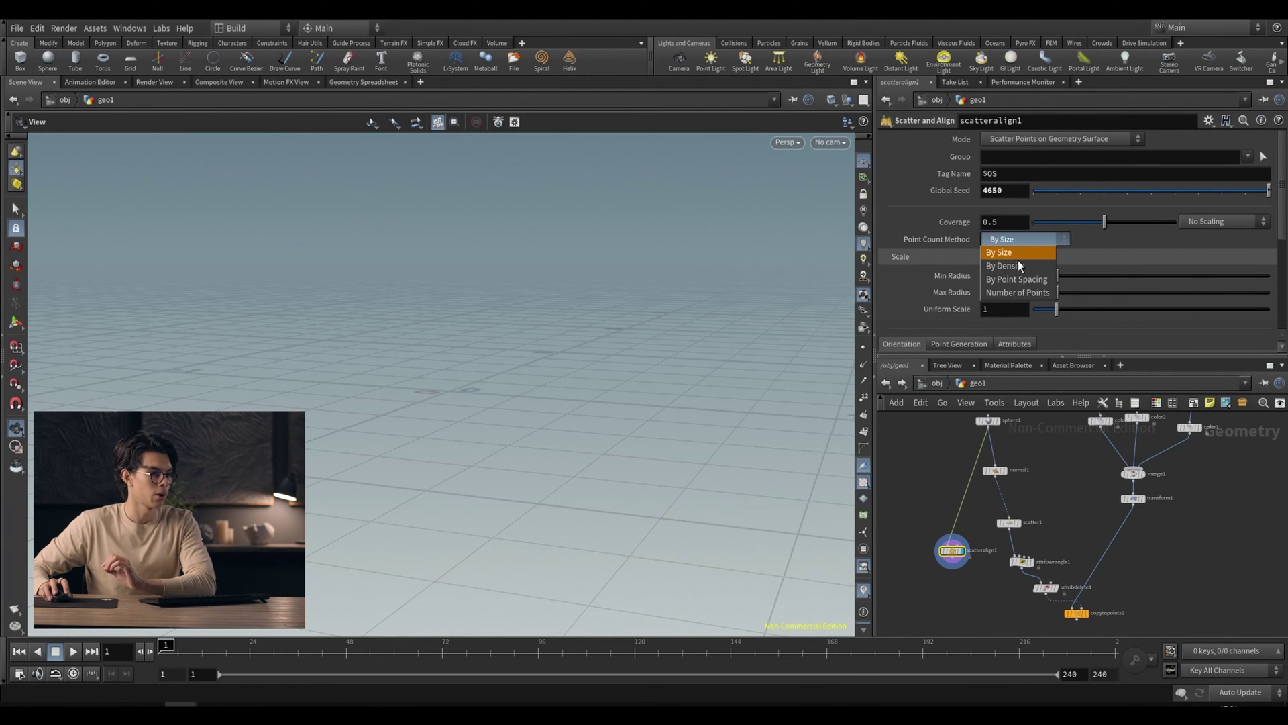
left_click(1014, 292)
left_click(1001, 257)
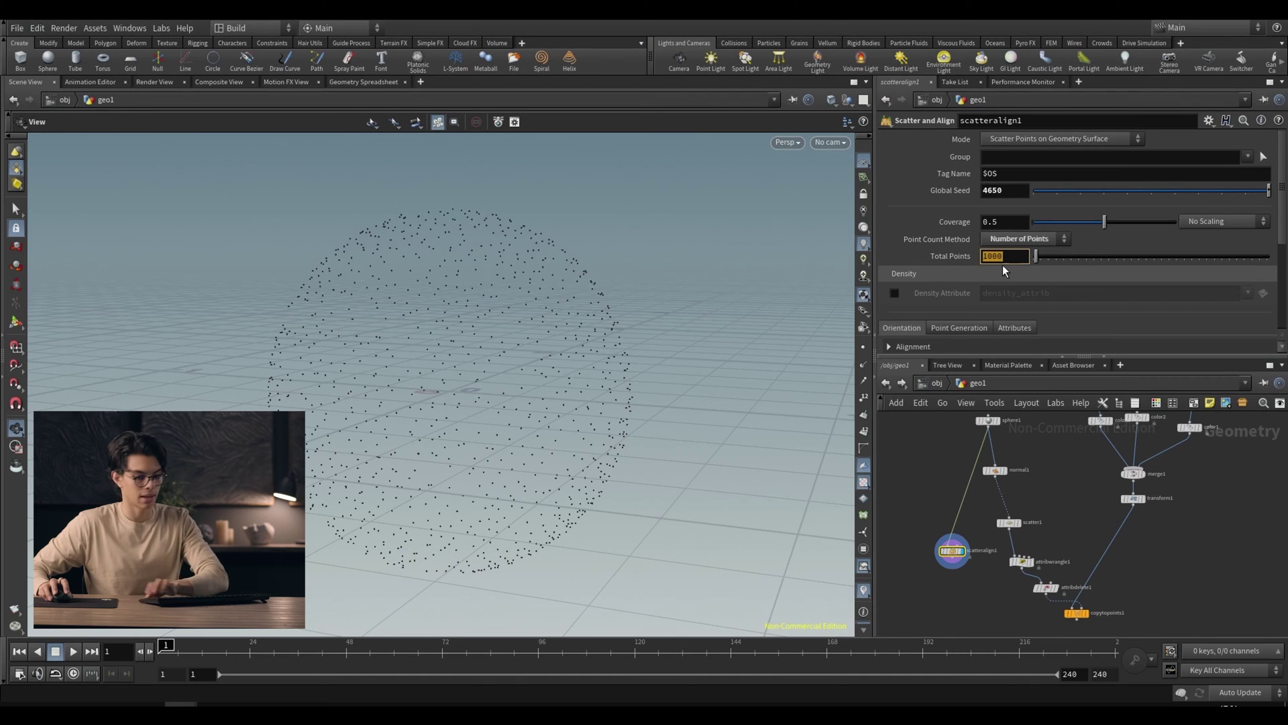
type("500")
key("Return")
Step: Wire scatteralign1 into copytopoints1's second input as the copy targets
scroll(543, 360, "up", 3)
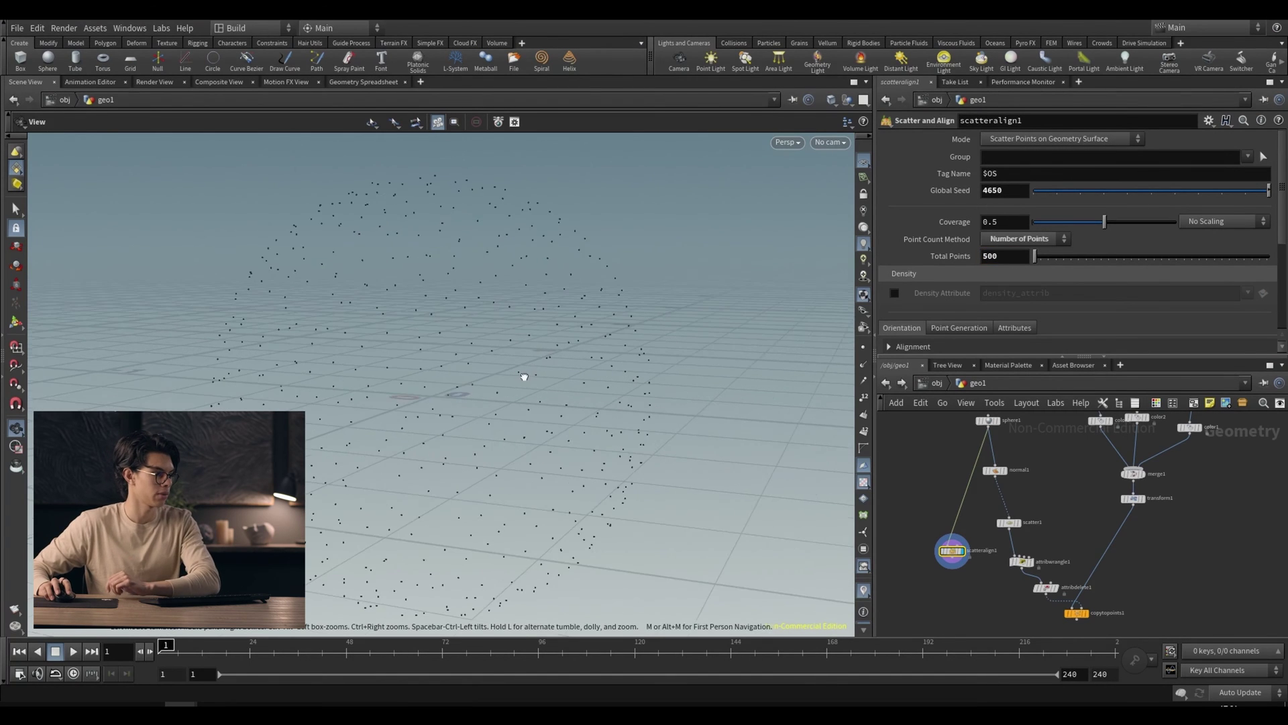
scroll(933, 563, "up", 2)
left_click(933, 563)
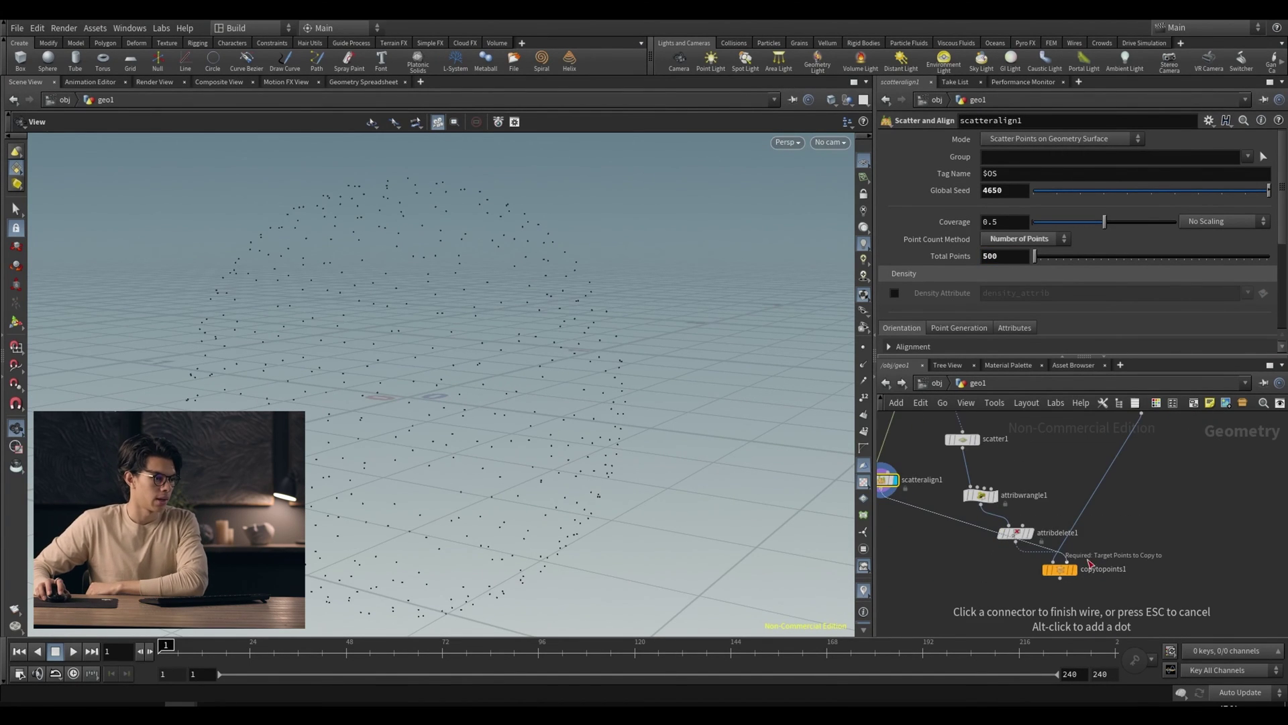
left_click(1067, 562)
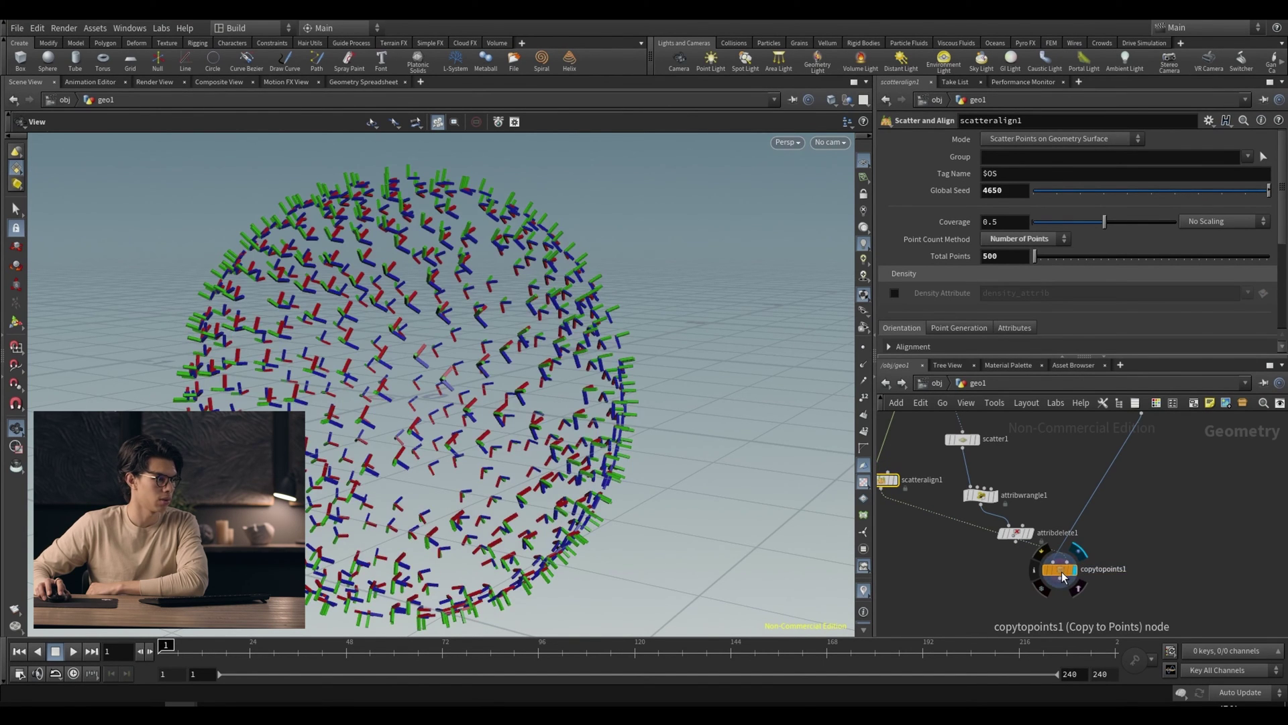
Step: Raise scatteralign1's Coverage from 0.5 to 1 and inspect its point info
scroll(607, 403, "up", 3)
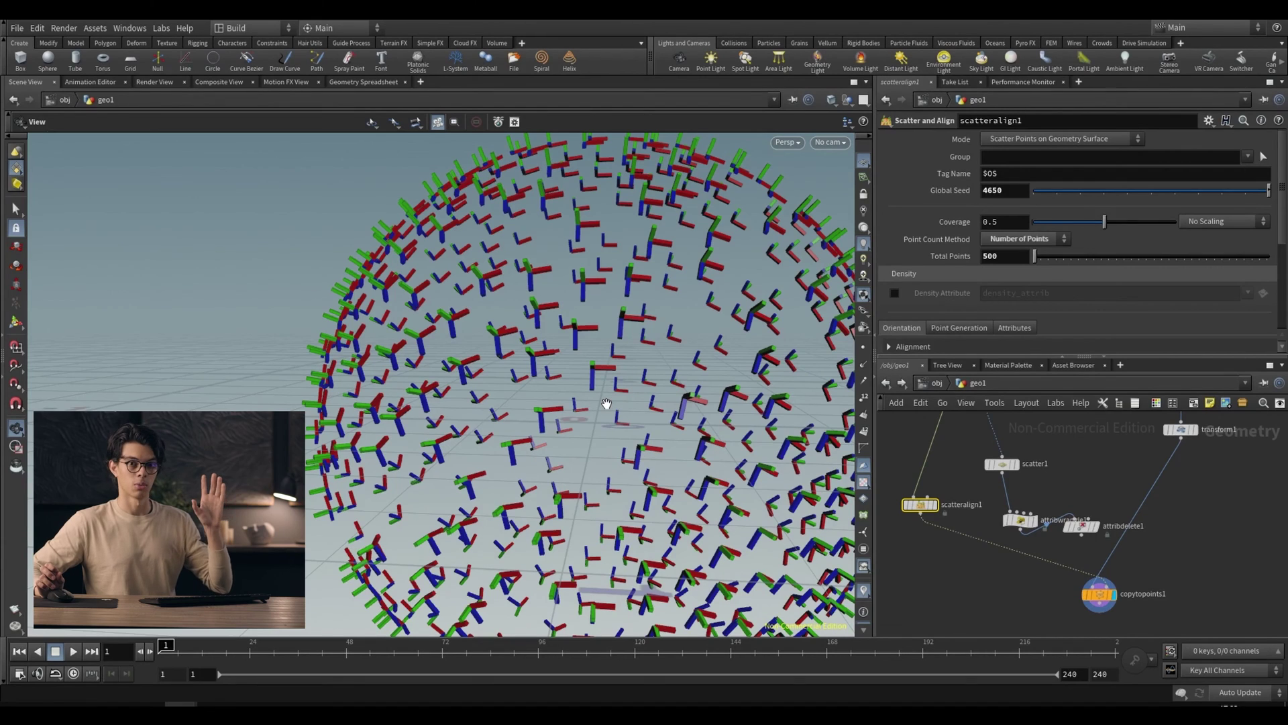
left_click_drag(607, 403, 456, 390)
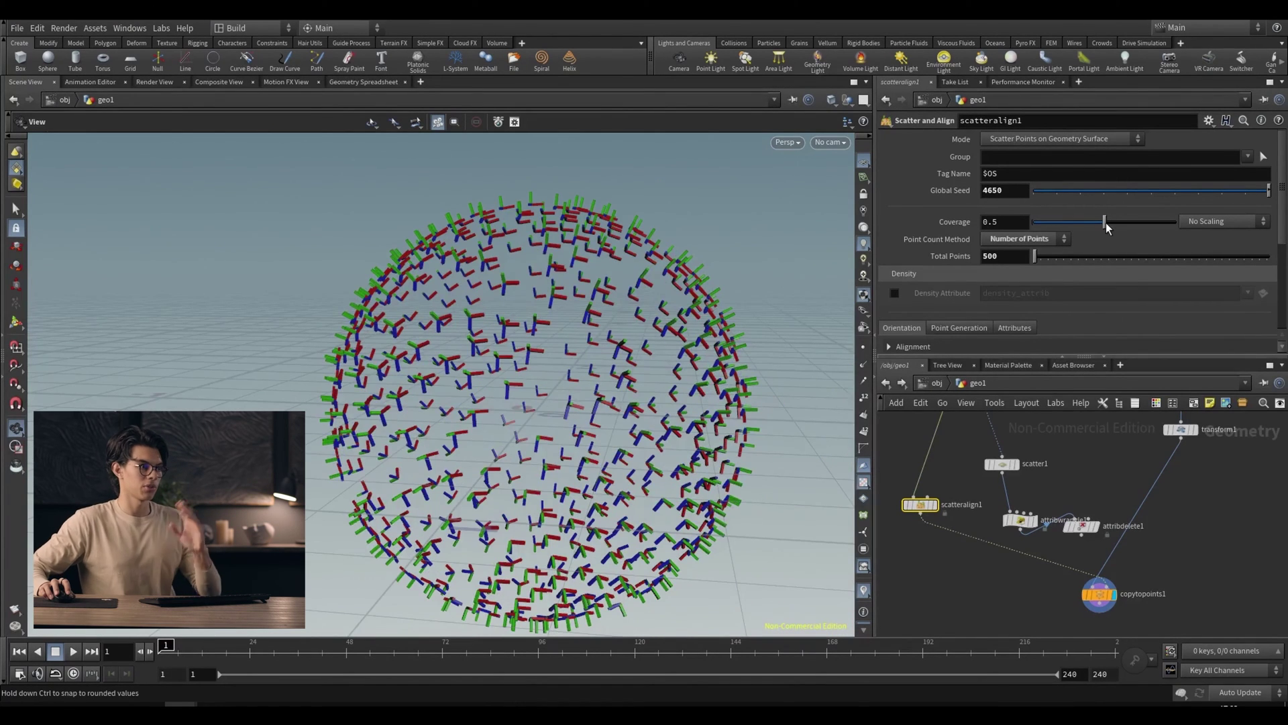
left_click_drag(1106, 222, 1213, 244)
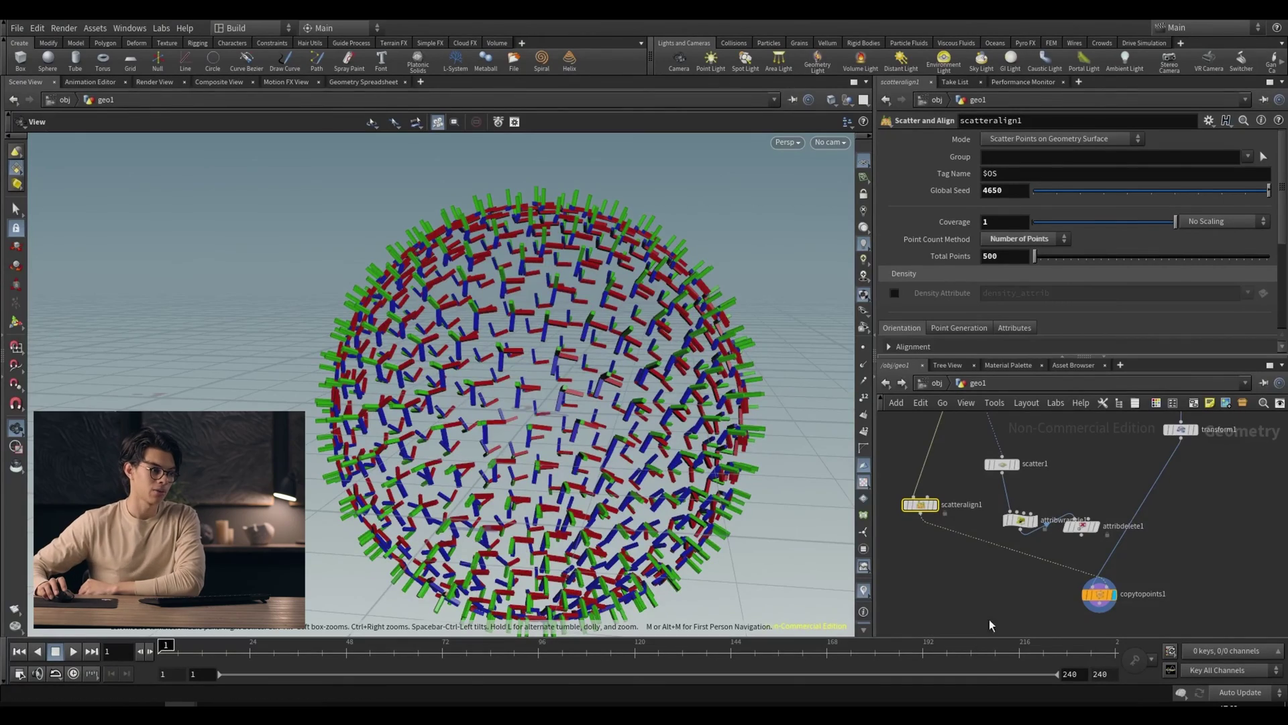
left_click_drag(622, 490, 577, 451)
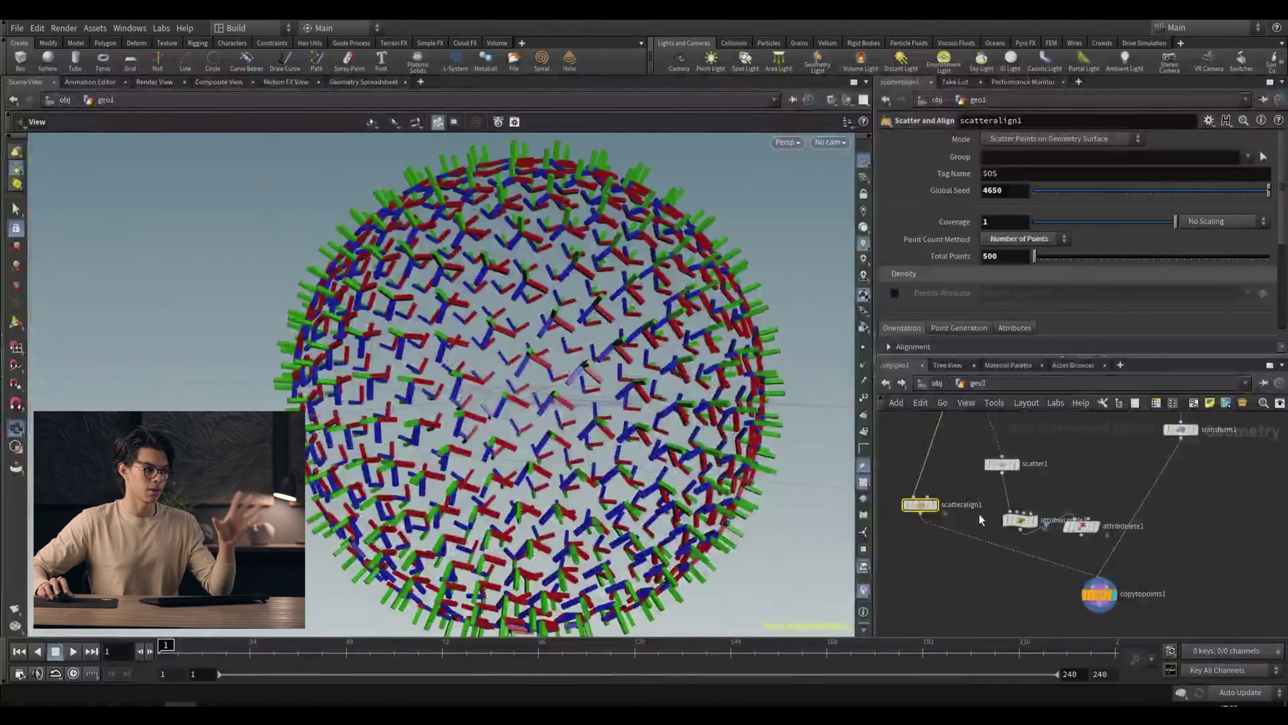
middle_click(926, 512)
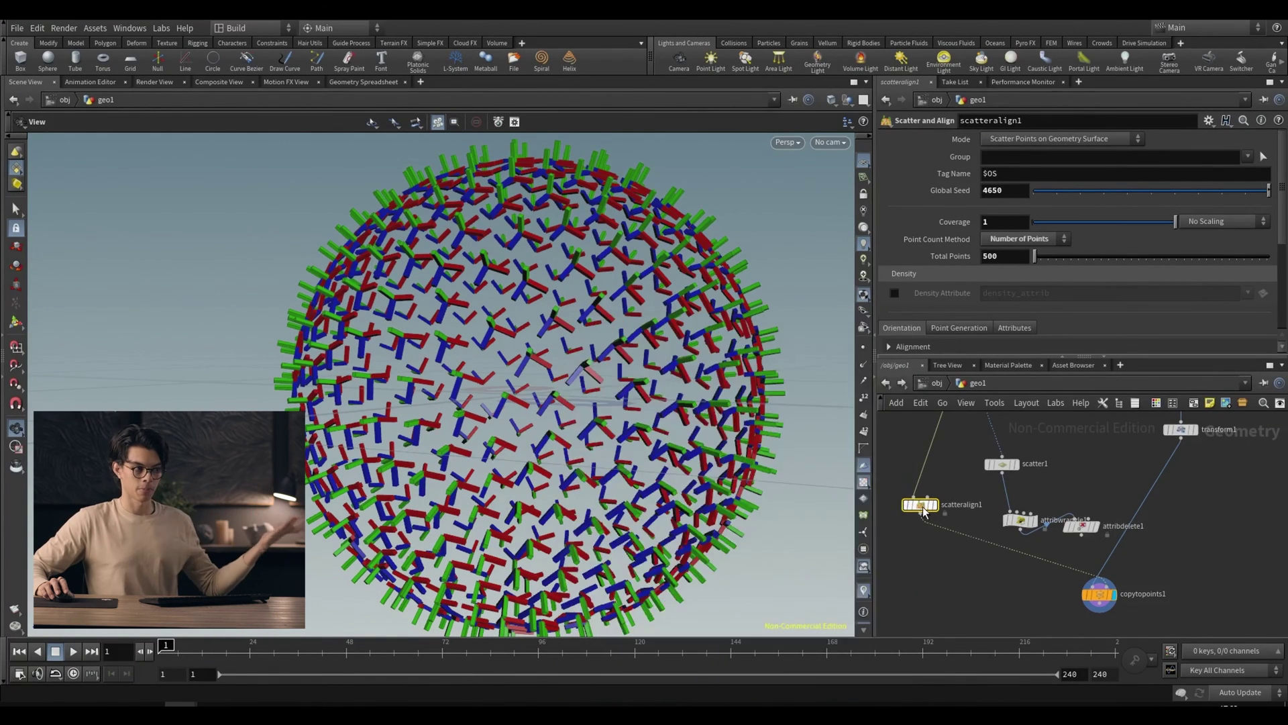
mouse_move(604, 315)
left_mouse_down()
mouse_move(579, 333)
mouse_move(624, 328)
left_mouse_up()
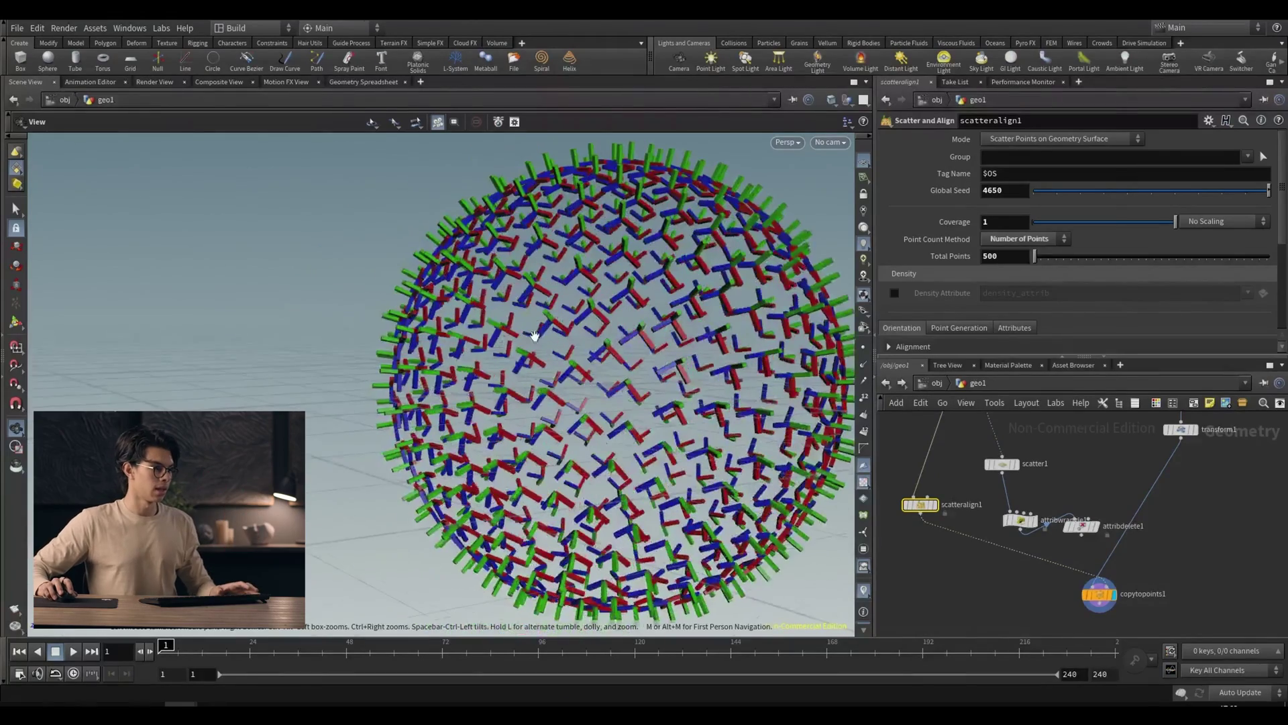
Step: Try a 58.9 Max Random Cone Angle on scatteralign1 while checking the wrangle code
scroll(919, 308, "down", 5)
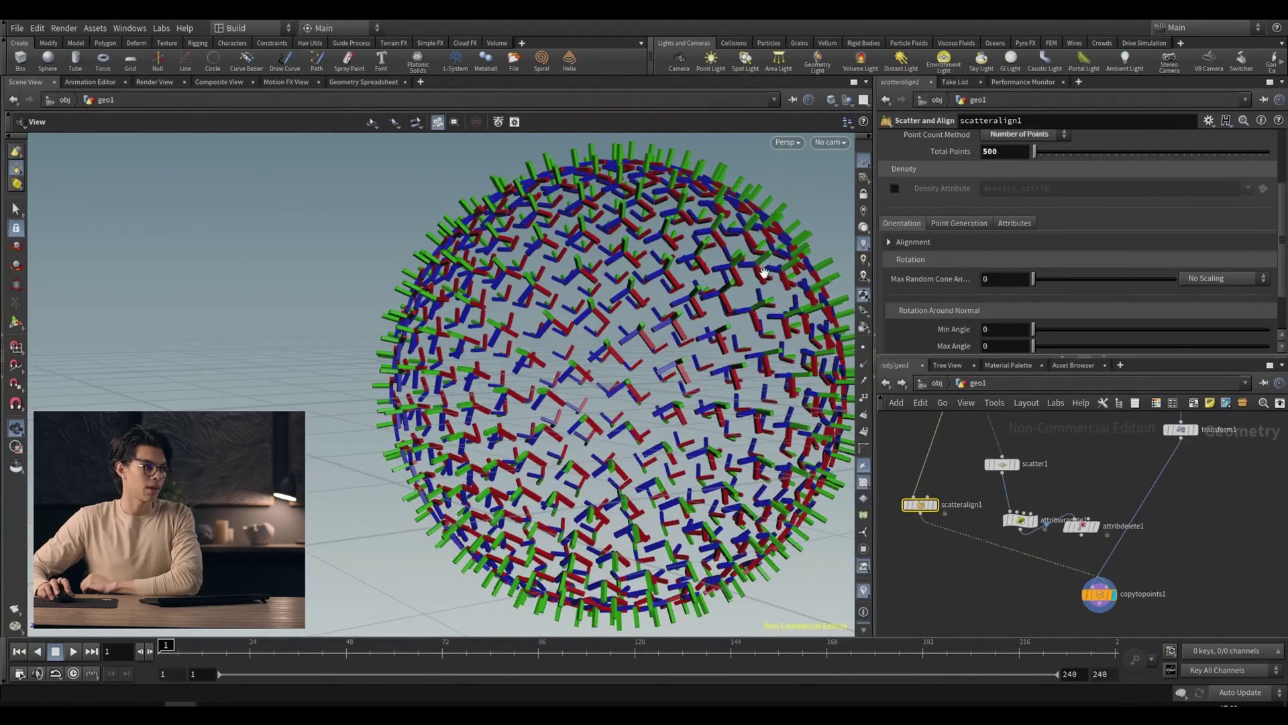
left_click_drag(604, 312, 641, 295)
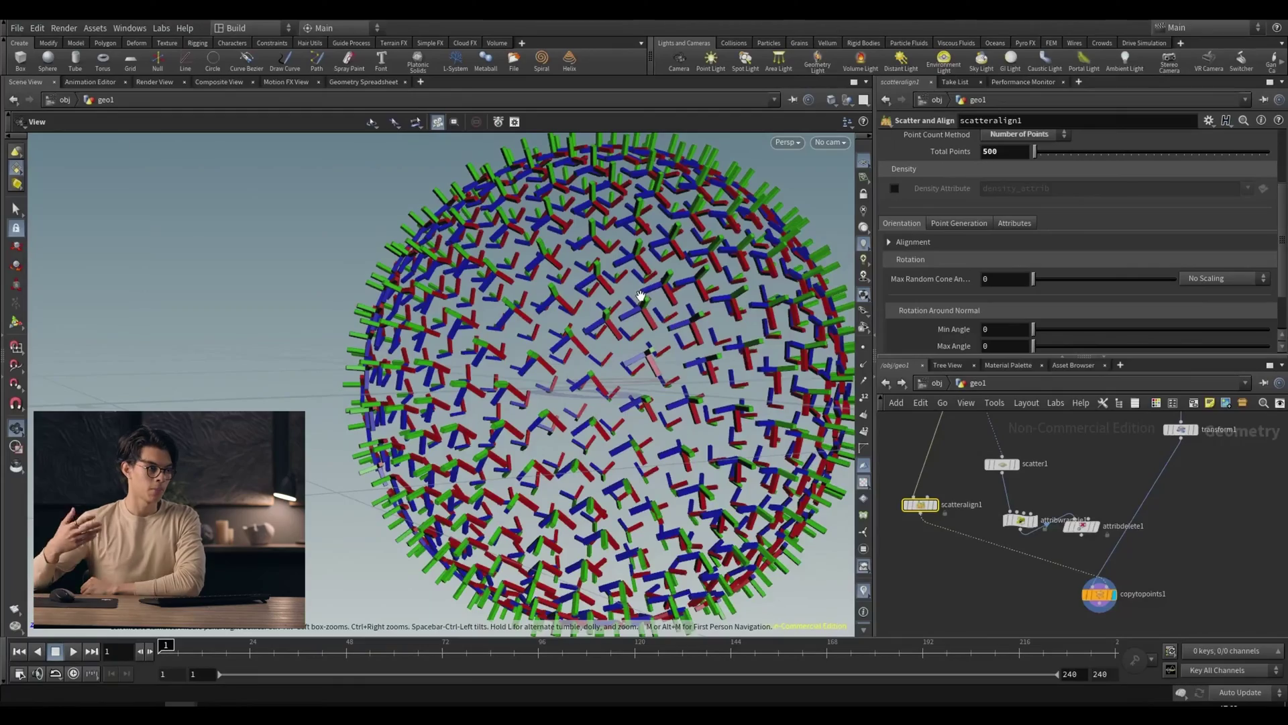
mouse_move(1036, 280)
left_mouse_down()
mouse_move(1073, 289)
mouse_move(1013, 279)
mouse_move(1056, 289)
mouse_move(1044, 285)
left_mouse_up()
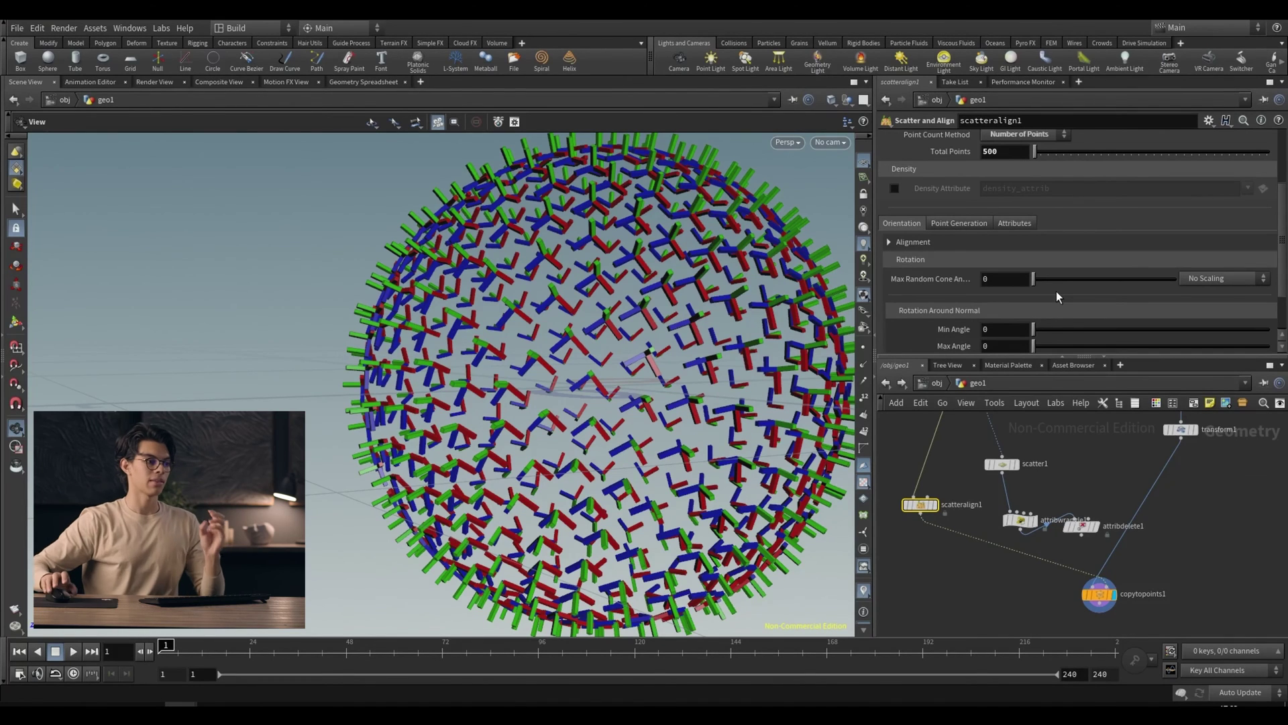
left_click(1020, 520)
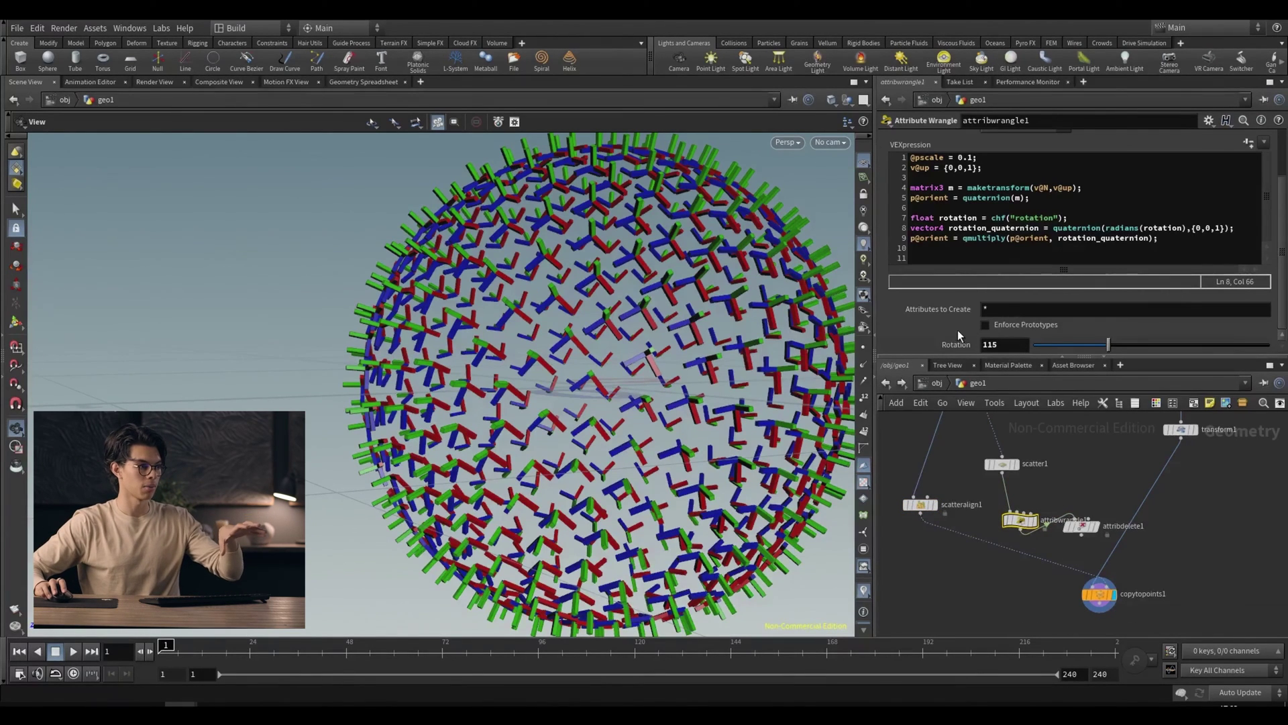
left_click(919, 504)
Step: Test Min/Max Angle values (183, 269), keep angles at 0, and move copytopoints1 aside
left_click_drag(1037, 329, 1038, 358)
scroll(976, 299, "down", 2)
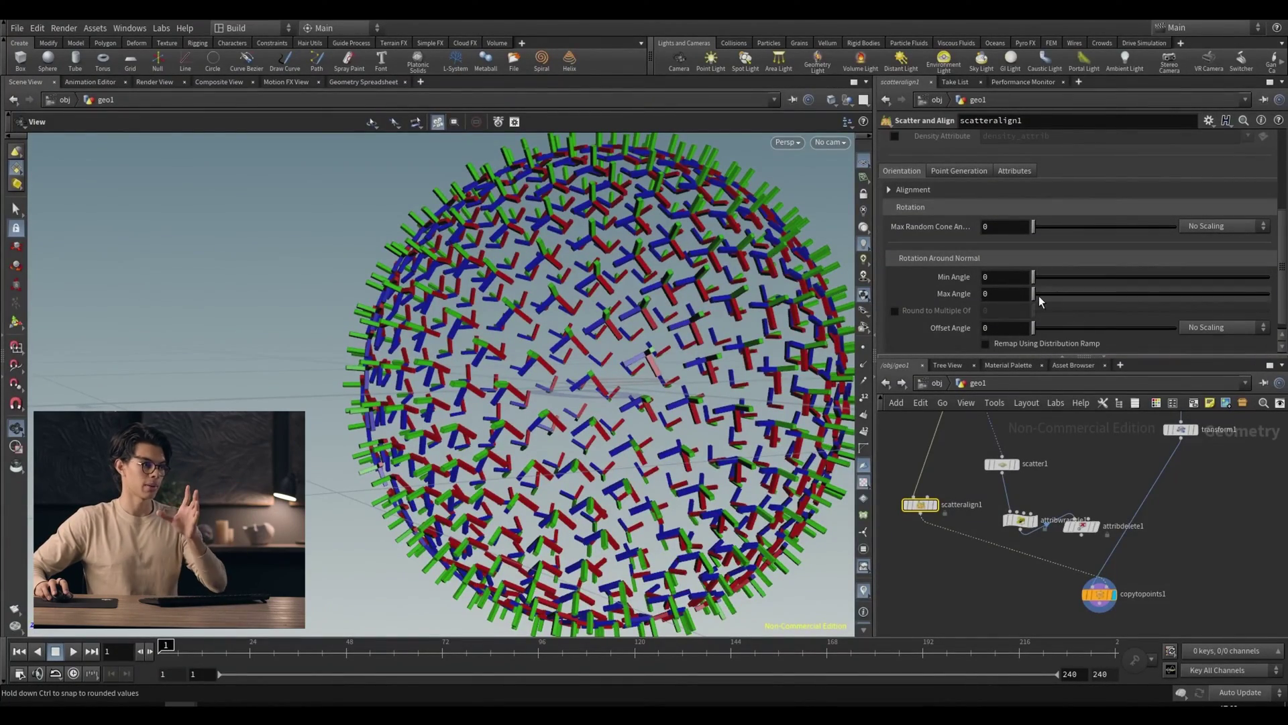
mouse_move(1039, 296)
left_mouse_down()
mouse_move(1245, 305)
mouse_move(1085, 299)
mouse_move(1115, 308)
mouse_move(1135, 295)
mouse_move(1033, 285)
left_mouse_up()
scroll(1056, 326, "down", 1)
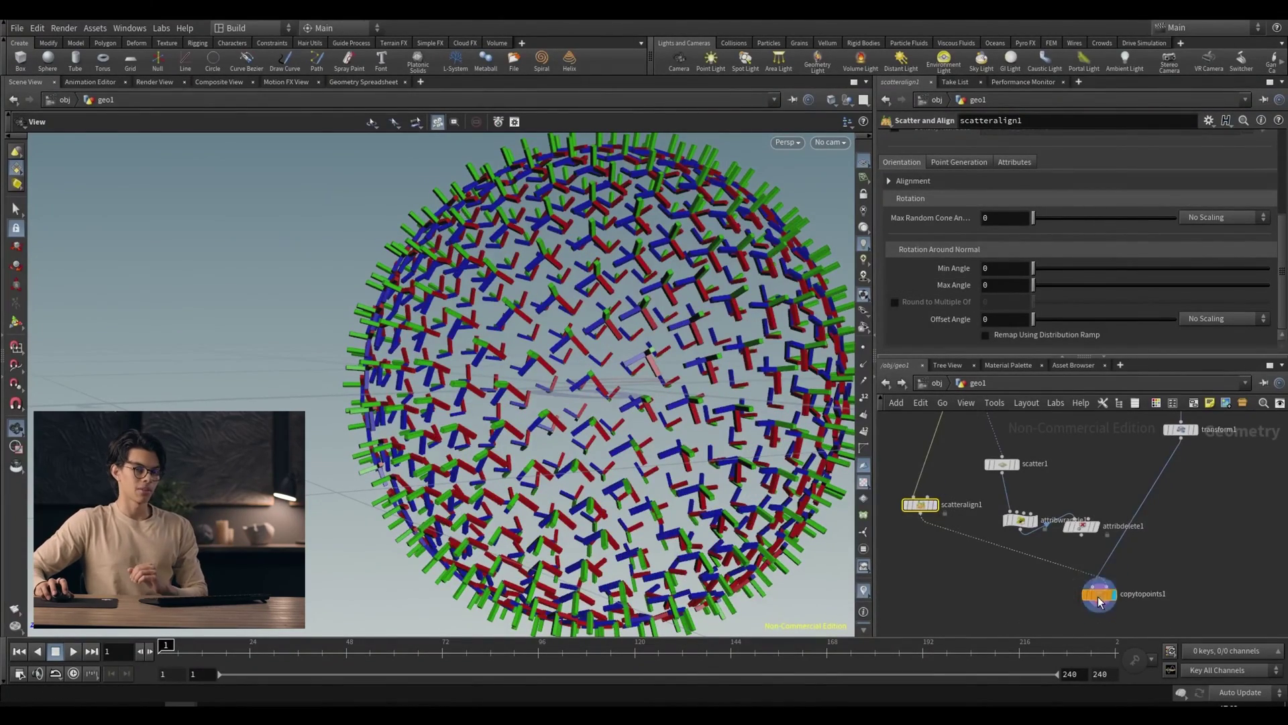
left_click_drag(1097, 598, 1064, 627)
scroll(1064, 622, "down", 3)
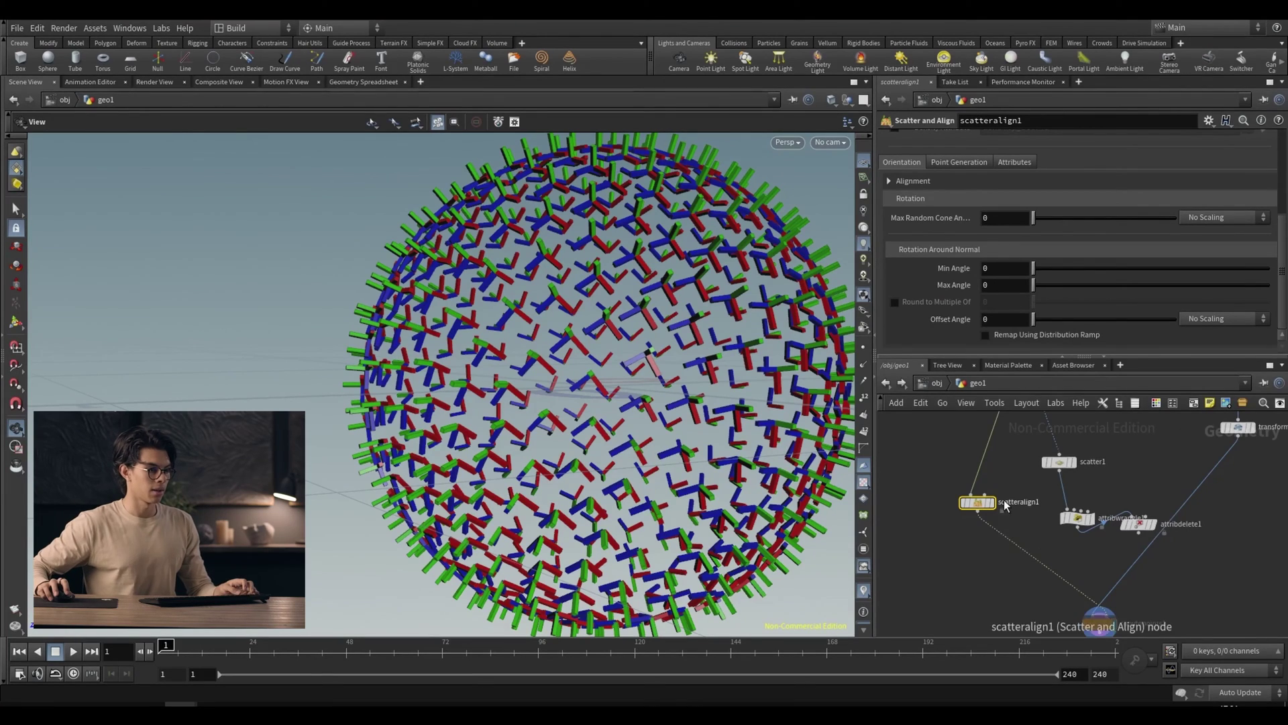
Step: Duplicate scatteralign1 as scatteralign2 and place it beside the original
left_click_drag(969, 504, 942, 508)
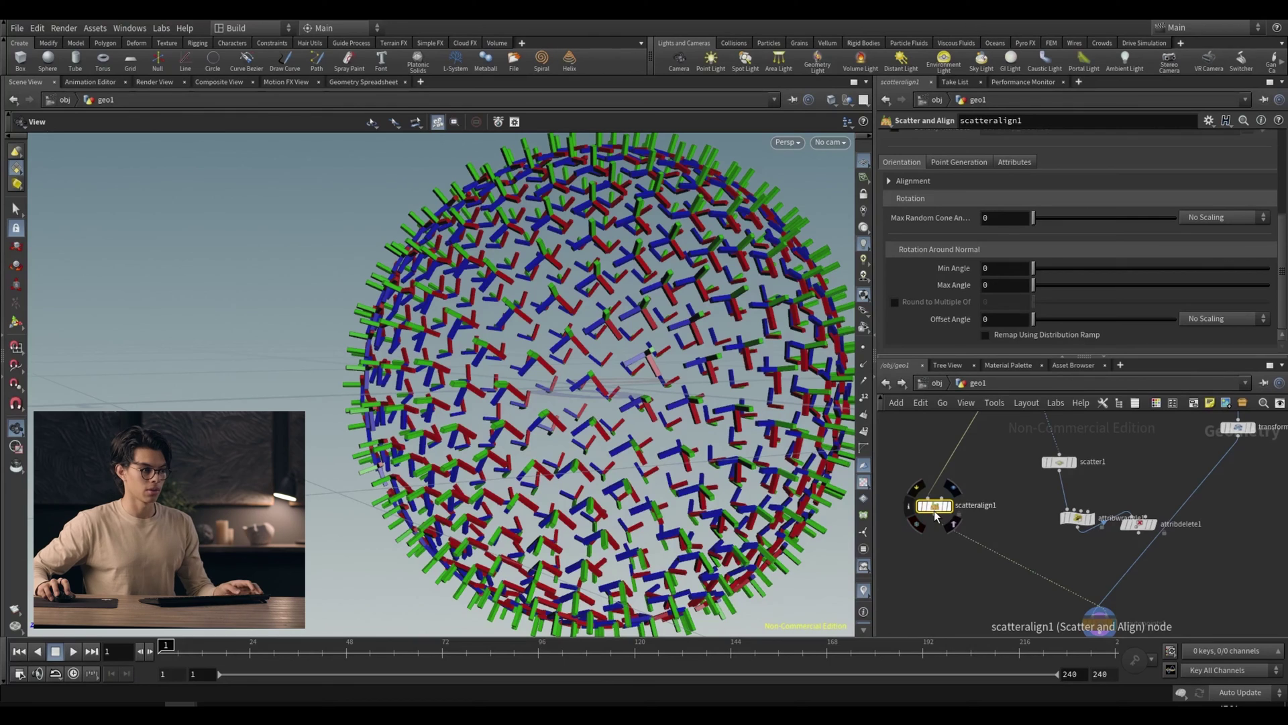
right_click(934, 510)
left_click(939, 509)
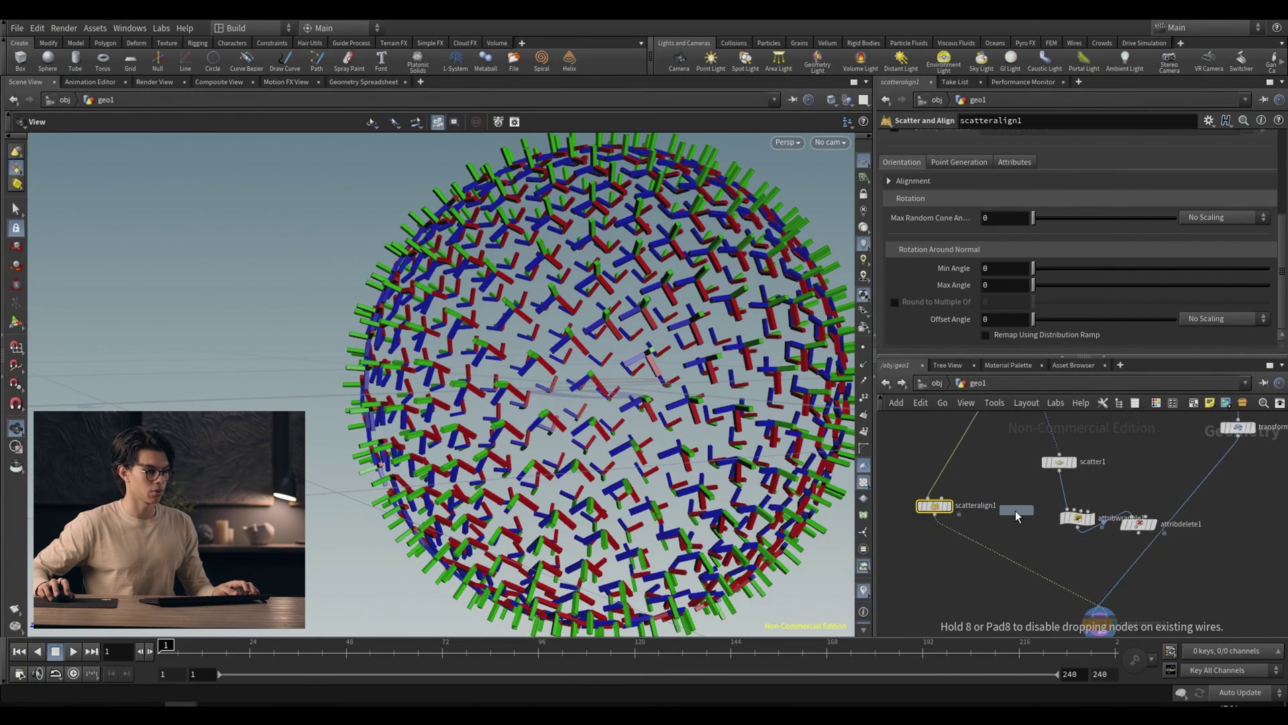
left_click(1016, 510)
scroll(939, 228, "up", 4)
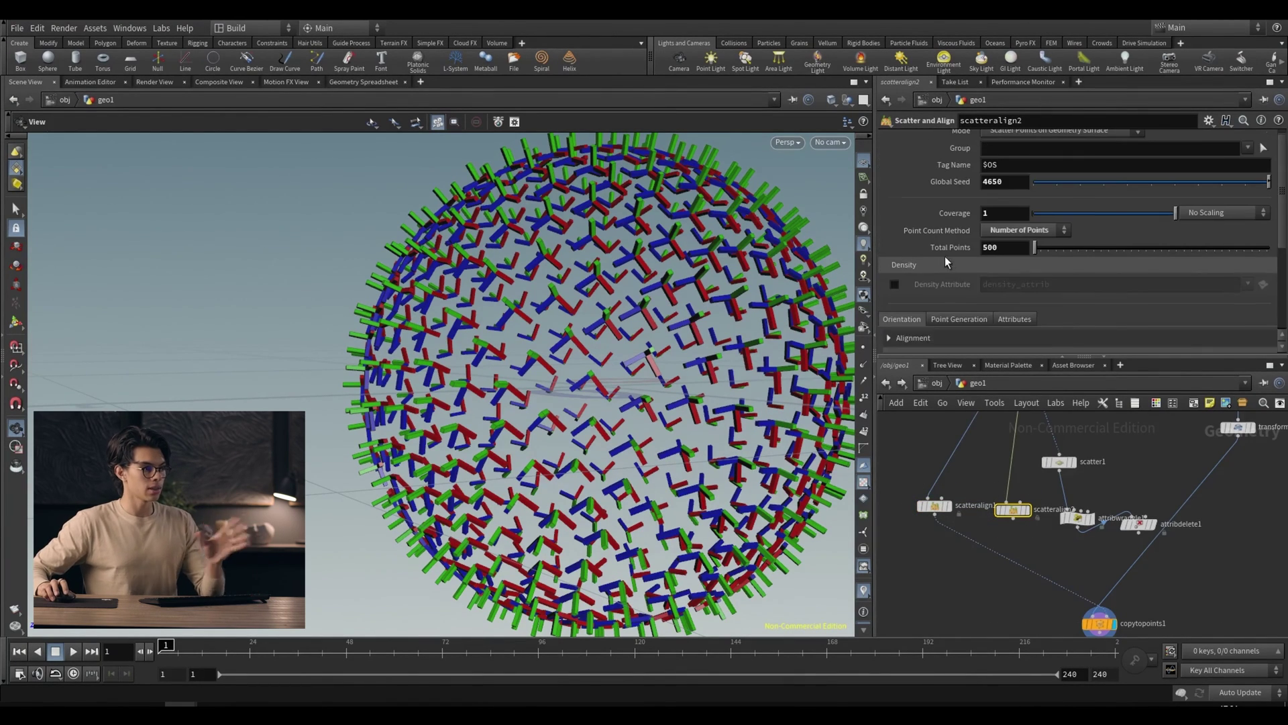
scroll(953, 265, "up", 1)
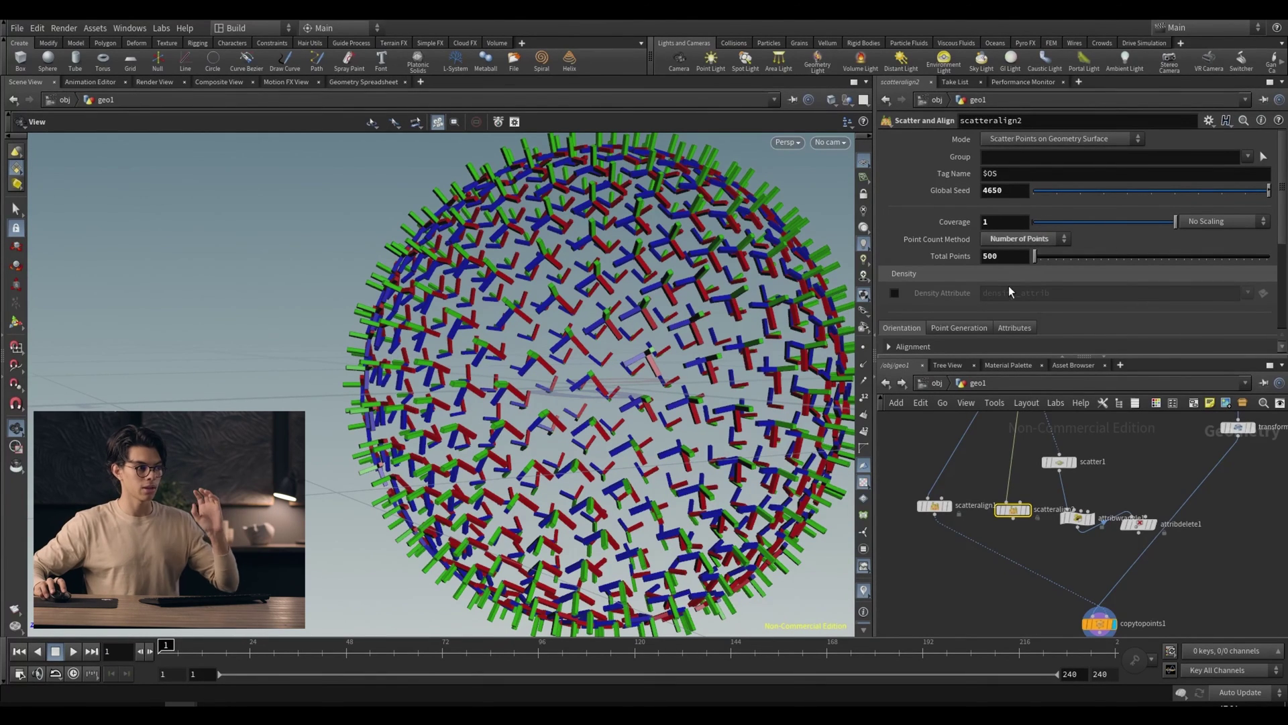
mouse_move(938, 516)
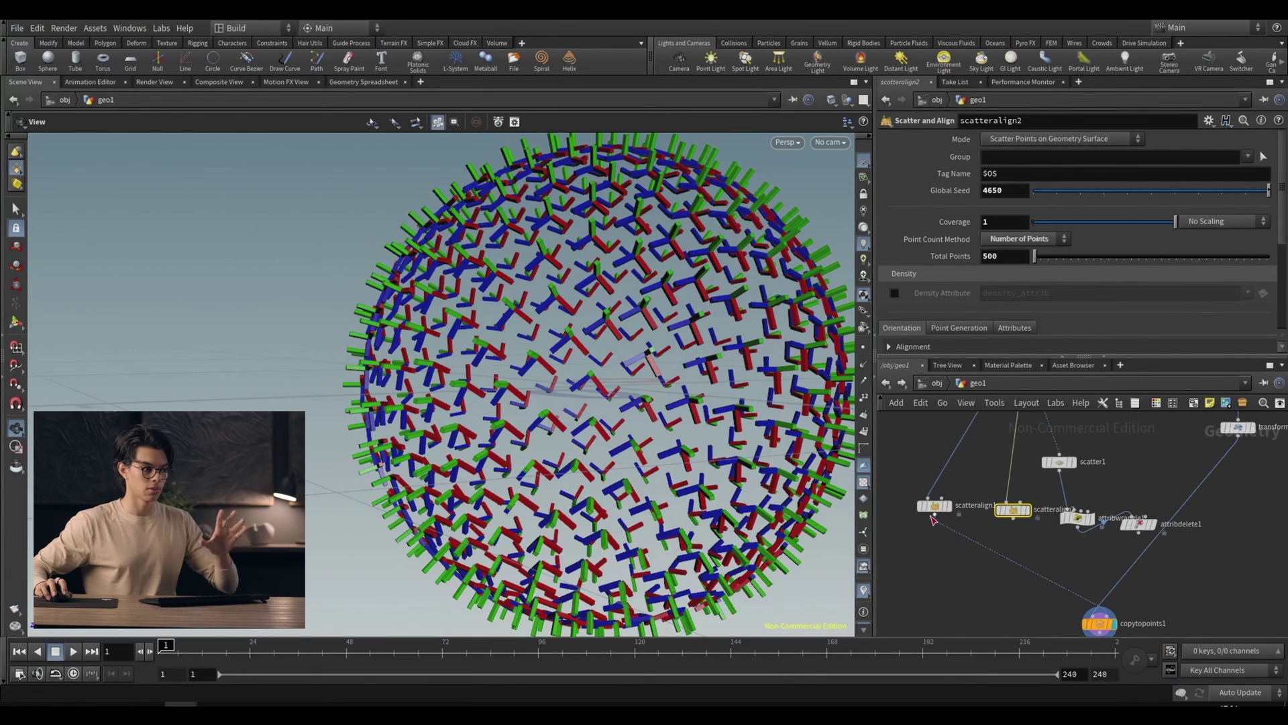
Step: Link scatteralign2's Total Points to scatteralign1's with a relative reference
left_click(934, 507)
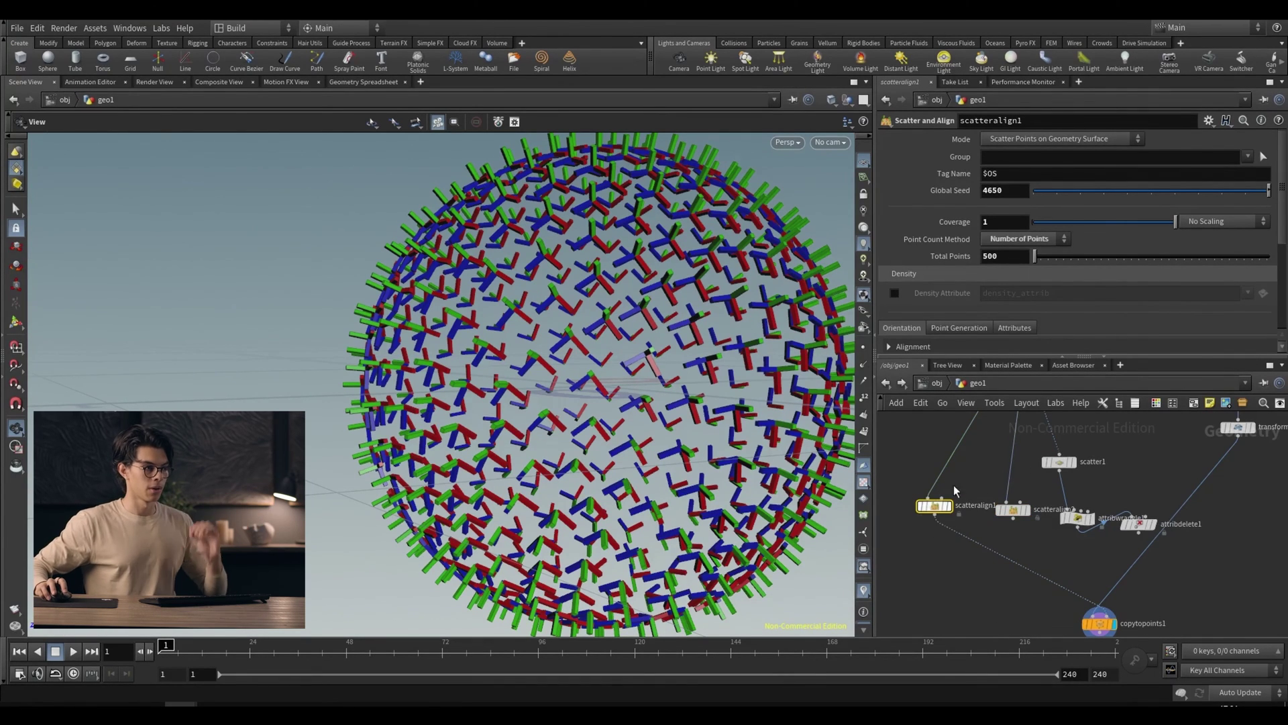
right_click(945, 263)
left_click(978, 360)
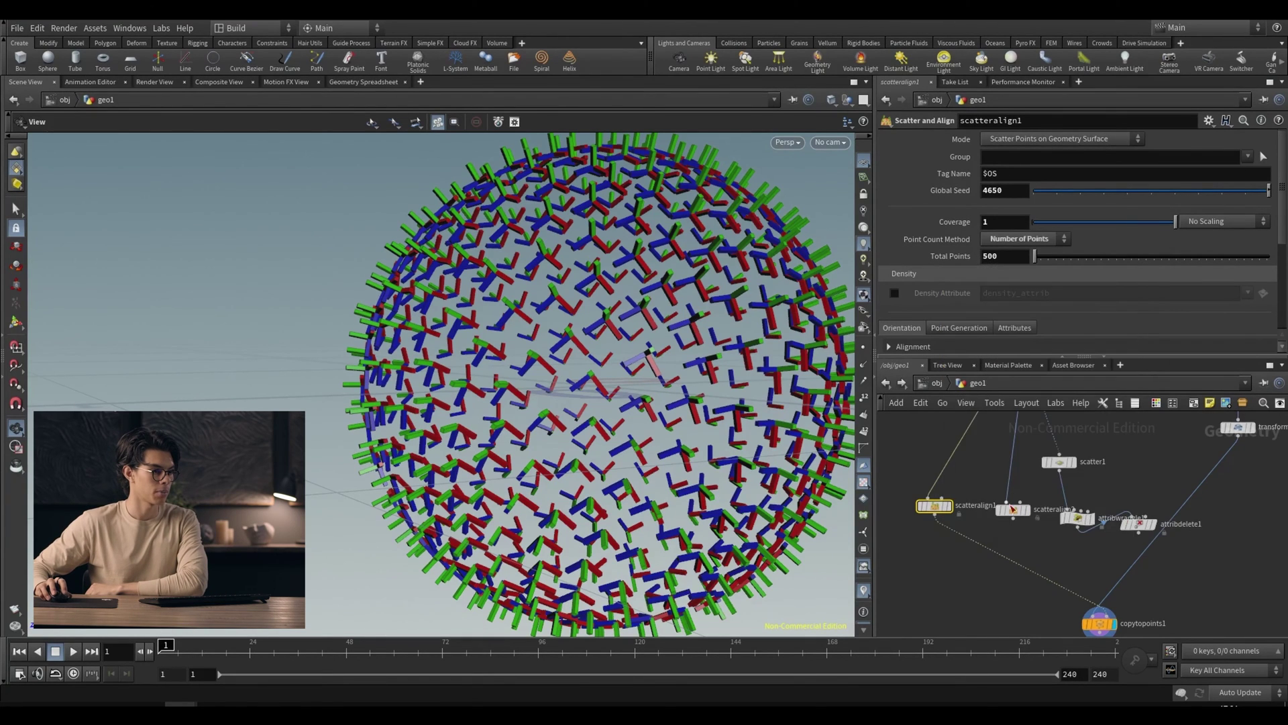
left_click(1013, 510)
right_click(949, 255)
left_click(1018, 397)
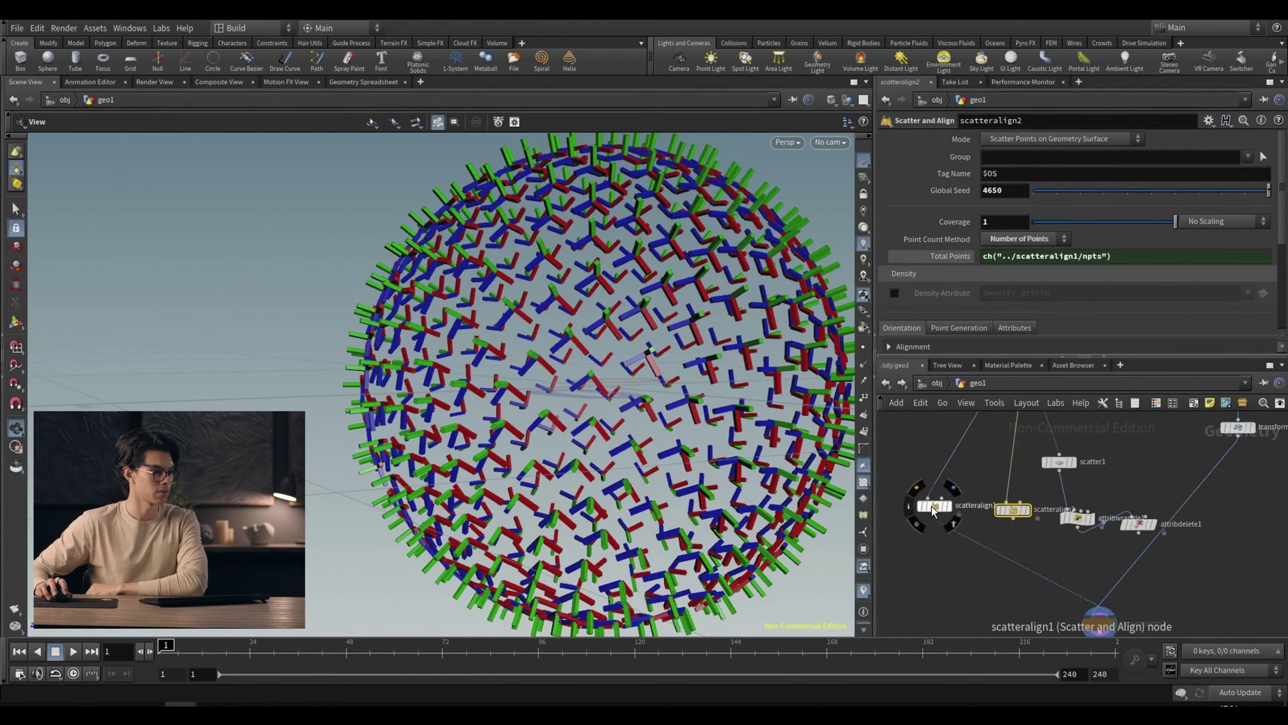
Step: Link scatteralign2's Global Seed to scatteralign1's and display scatteralign2's points
left_click(934, 506)
right_click(952, 191)
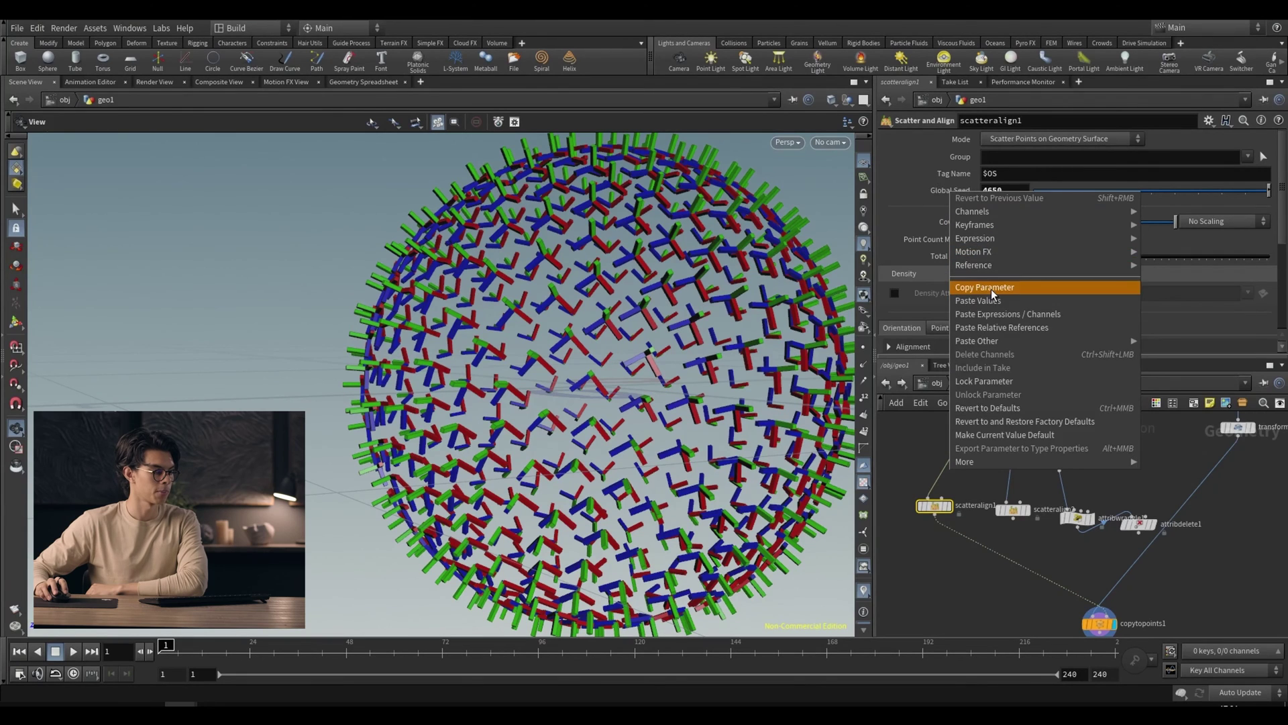
left_click(984, 287)
left_click(1013, 510)
right_click(956, 191)
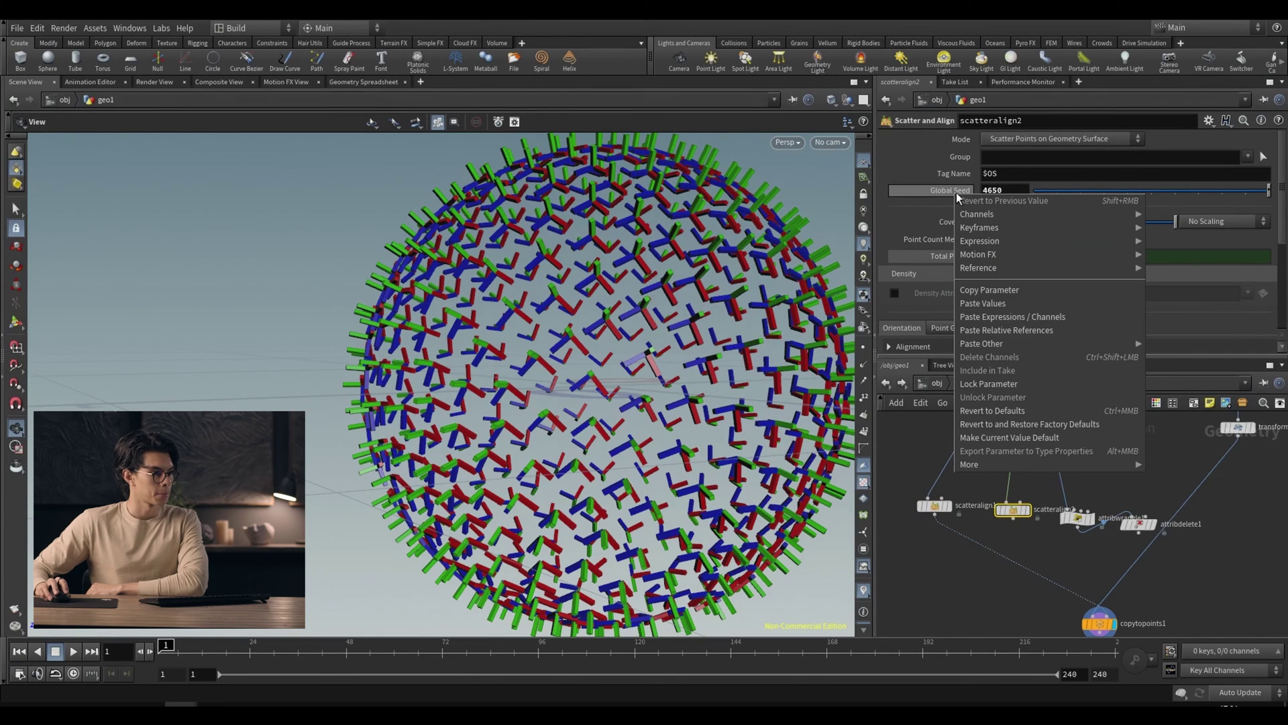
left_click(1012, 330)
left_click(1022, 521)
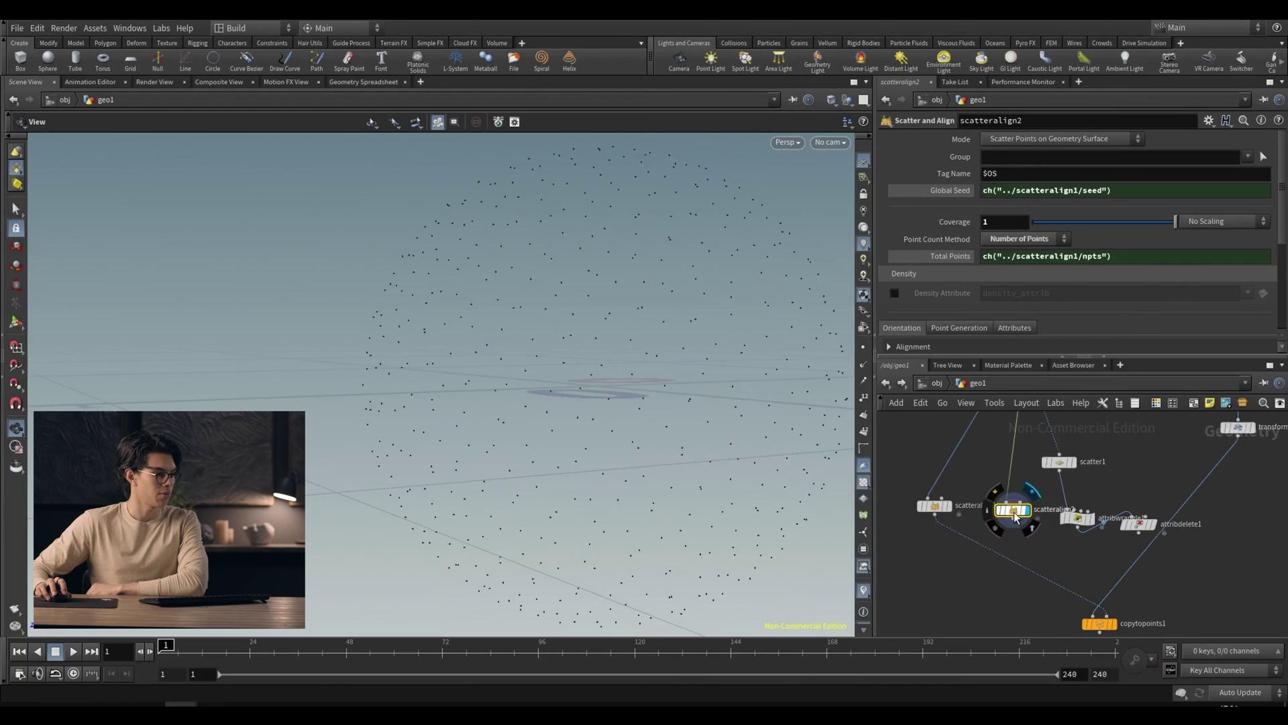
left_click(1017, 520)
Step: Feed scatteralign2 into copytopoints1 and set Max Angle 355, cone angle 48.4, offset 117
left_click(1084, 581)
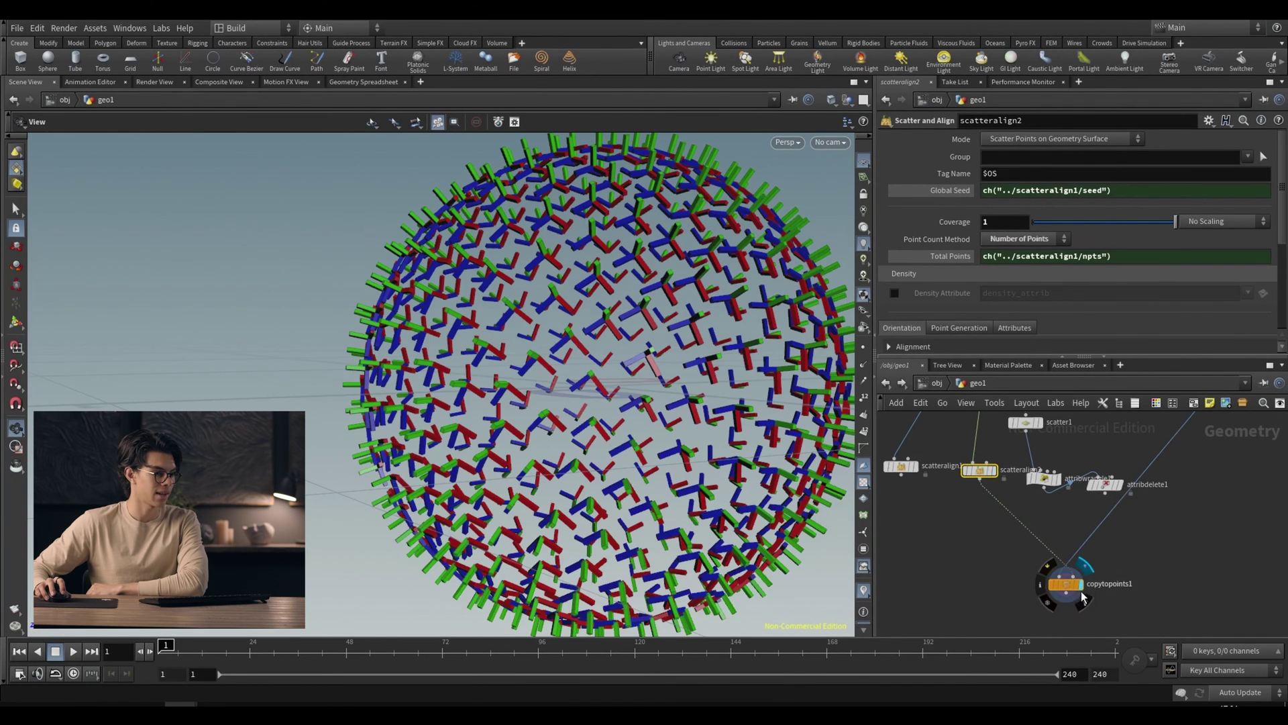
left_click(978, 471)
scroll(1061, 267, "down", 6)
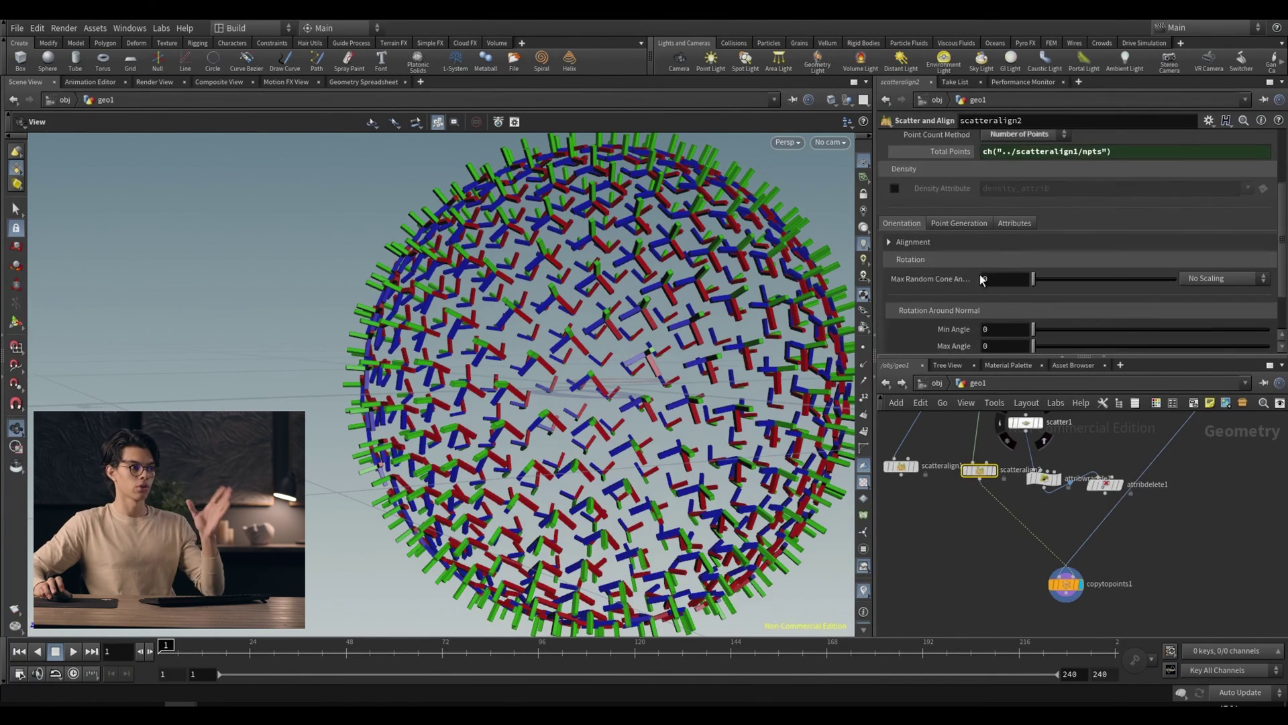
left_click_drag(1056, 290, 1264, 287)
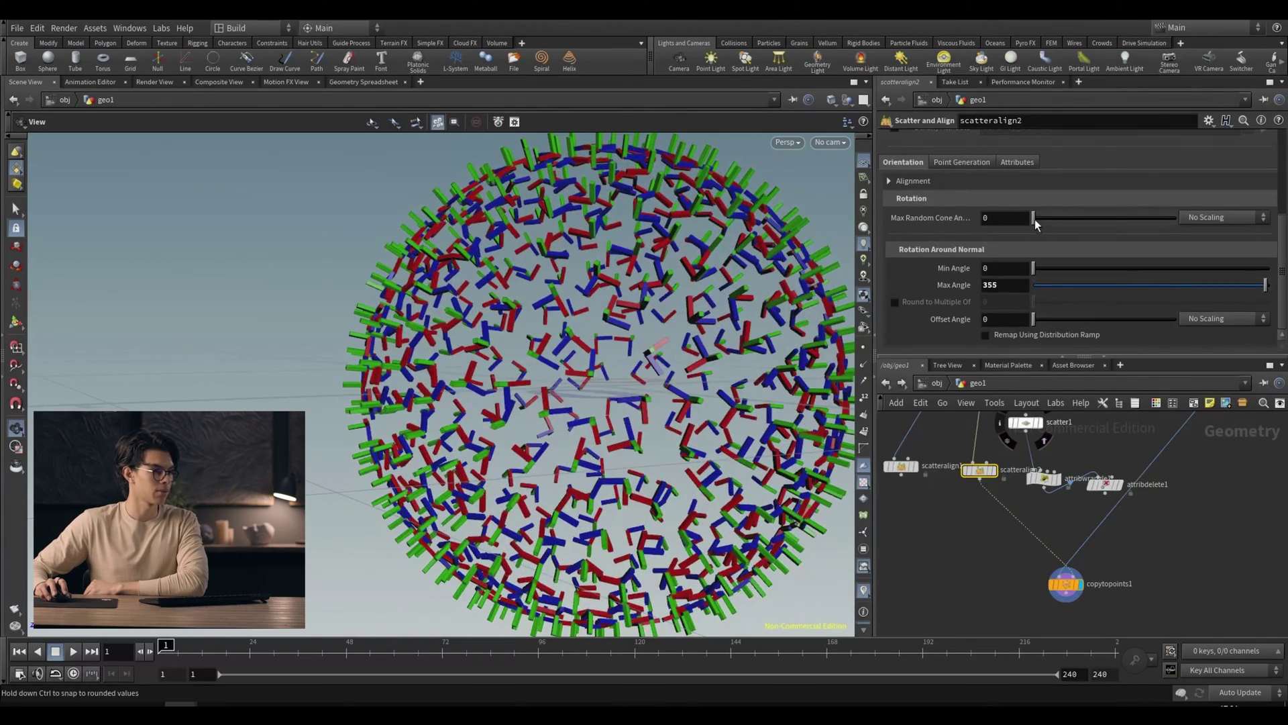
left_click_drag(1034, 217, 1072, 219)
left_click_drag(1034, 319, 1079, 319)
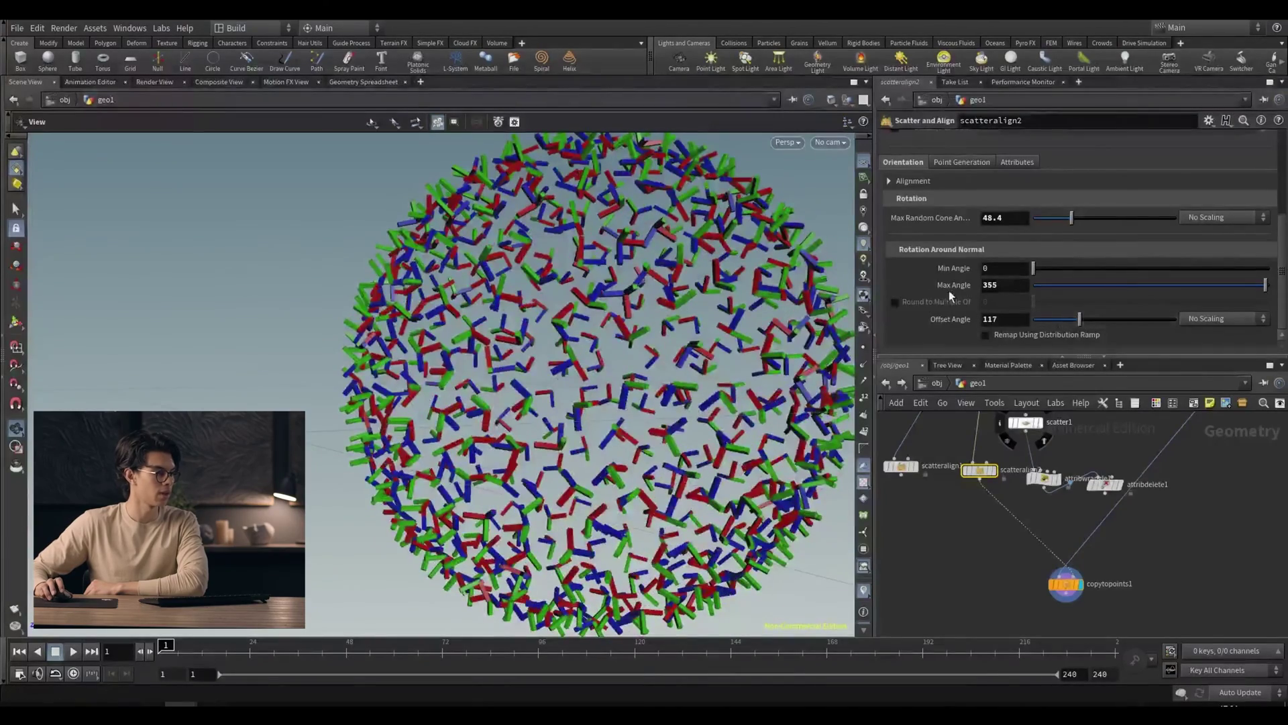
scroll(979, 275, "up", 2)
left_click(1018, 231)
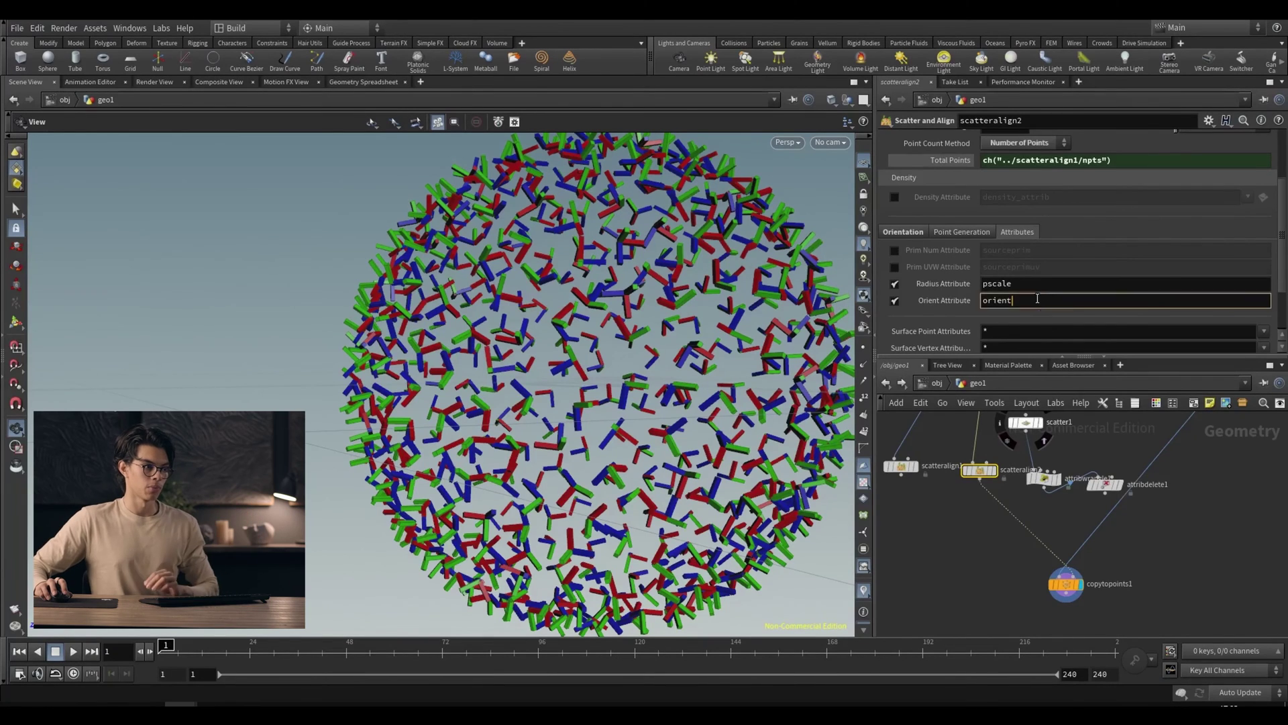
key("Tab")
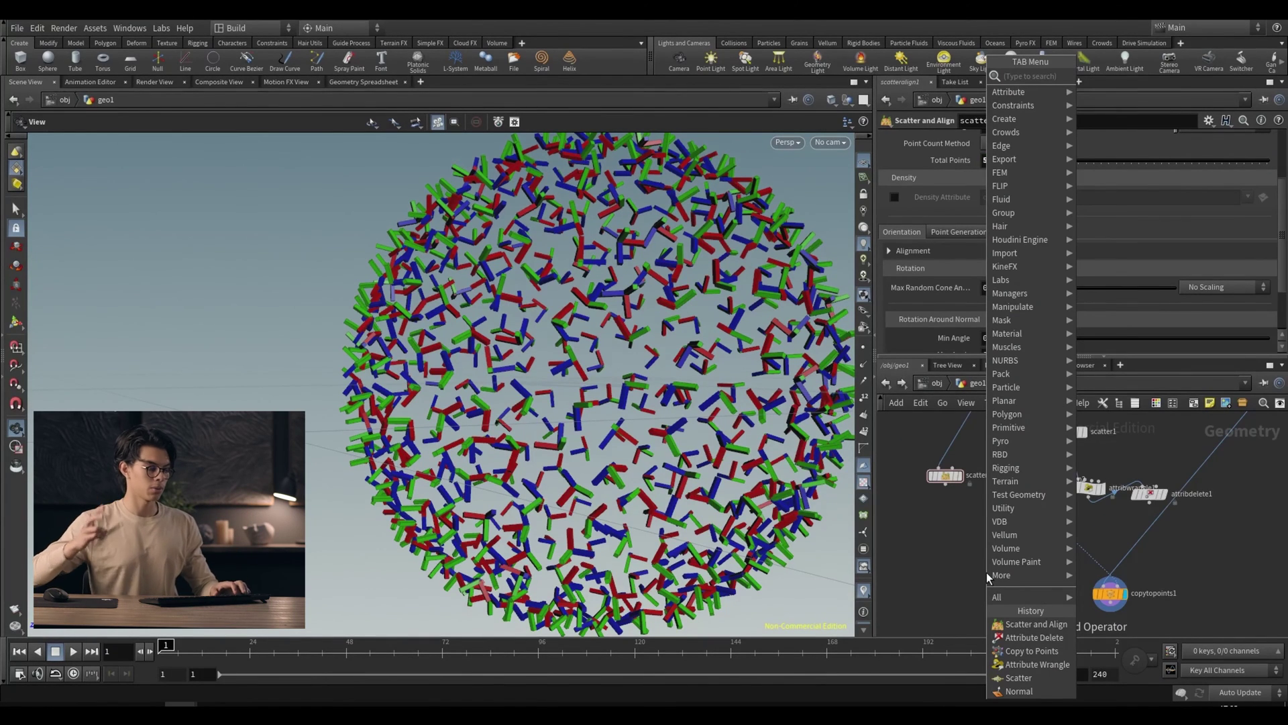
Step: Add an Attribute Wrangle fed by scatteralign1 and scatteralign2, and display it
mouse_move(989, 574)
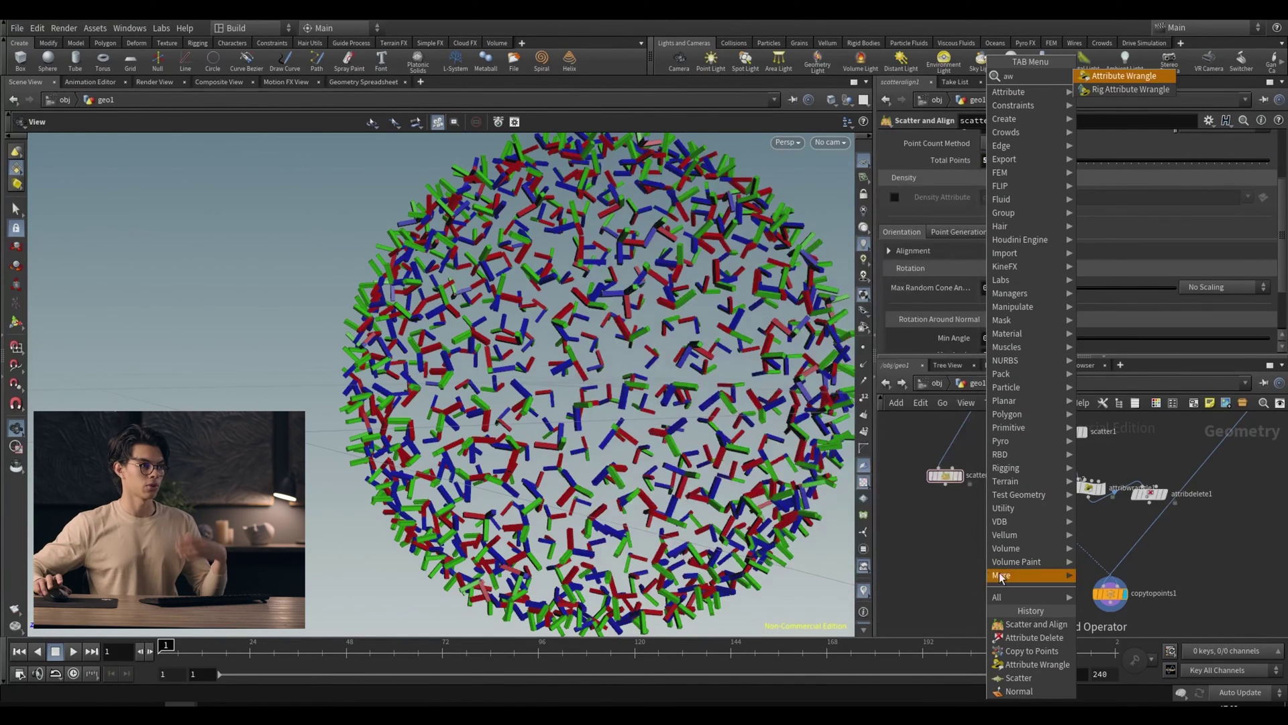
left_click(1129, 78)
left_click(1003, 567)
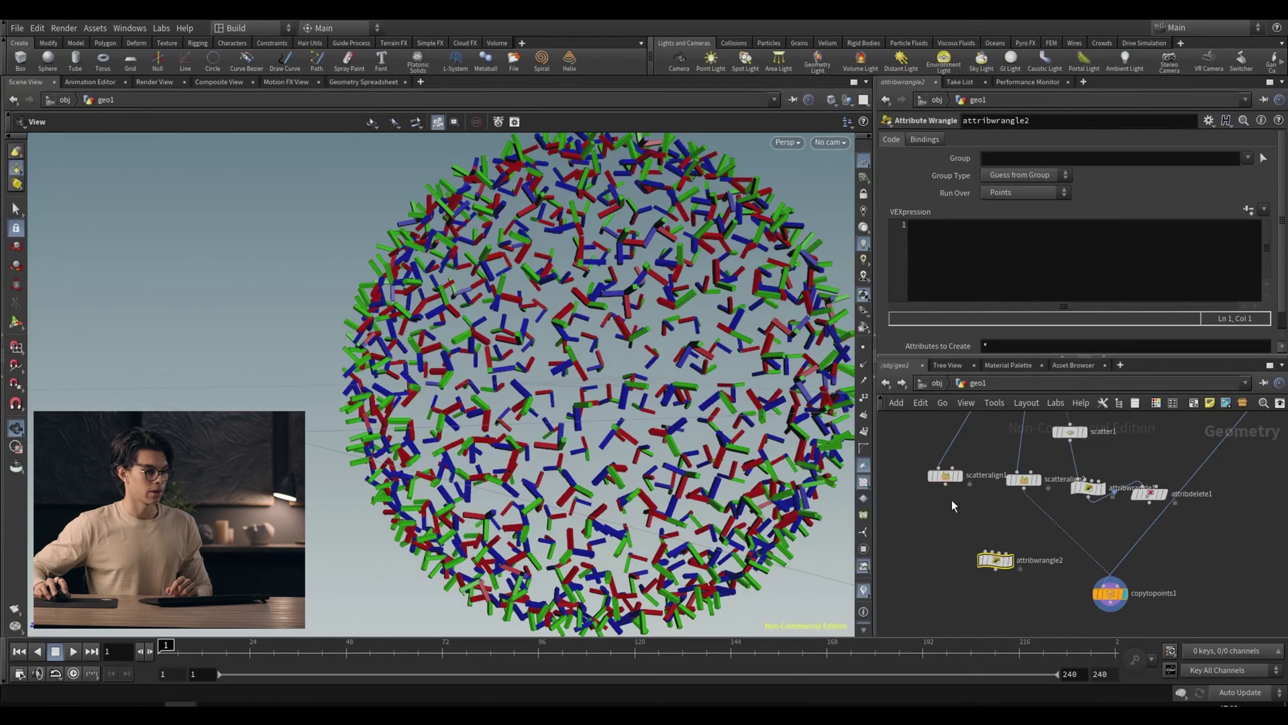
left_click(945, 483)
left_click(991, 551)
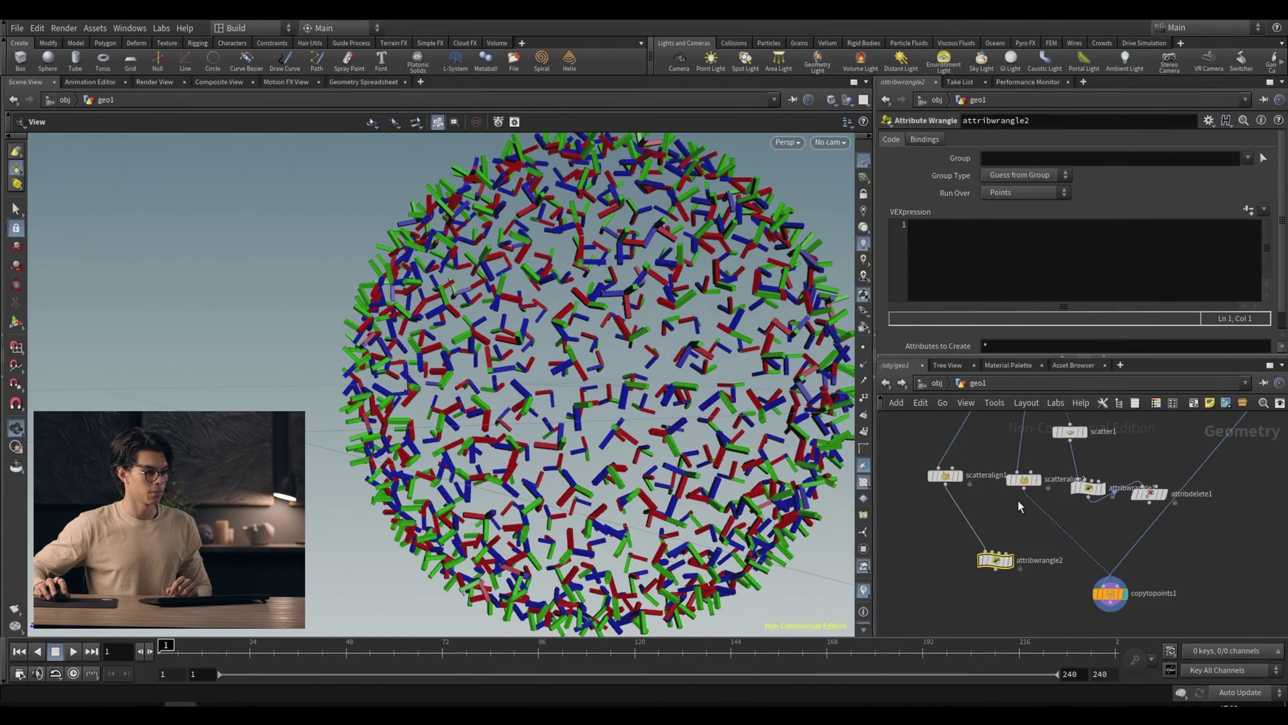
left_click(1024, 487)
left_click(997, 551)
left_click(1010, 560)
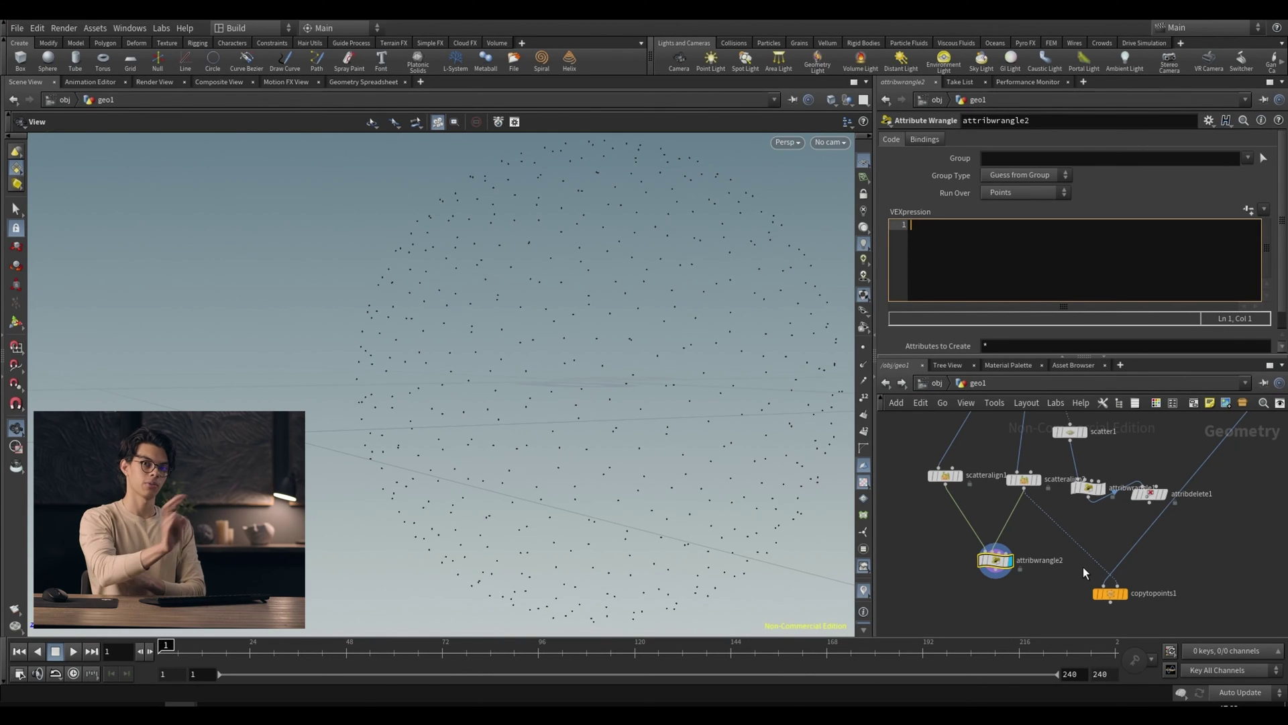
type("vector4 ")
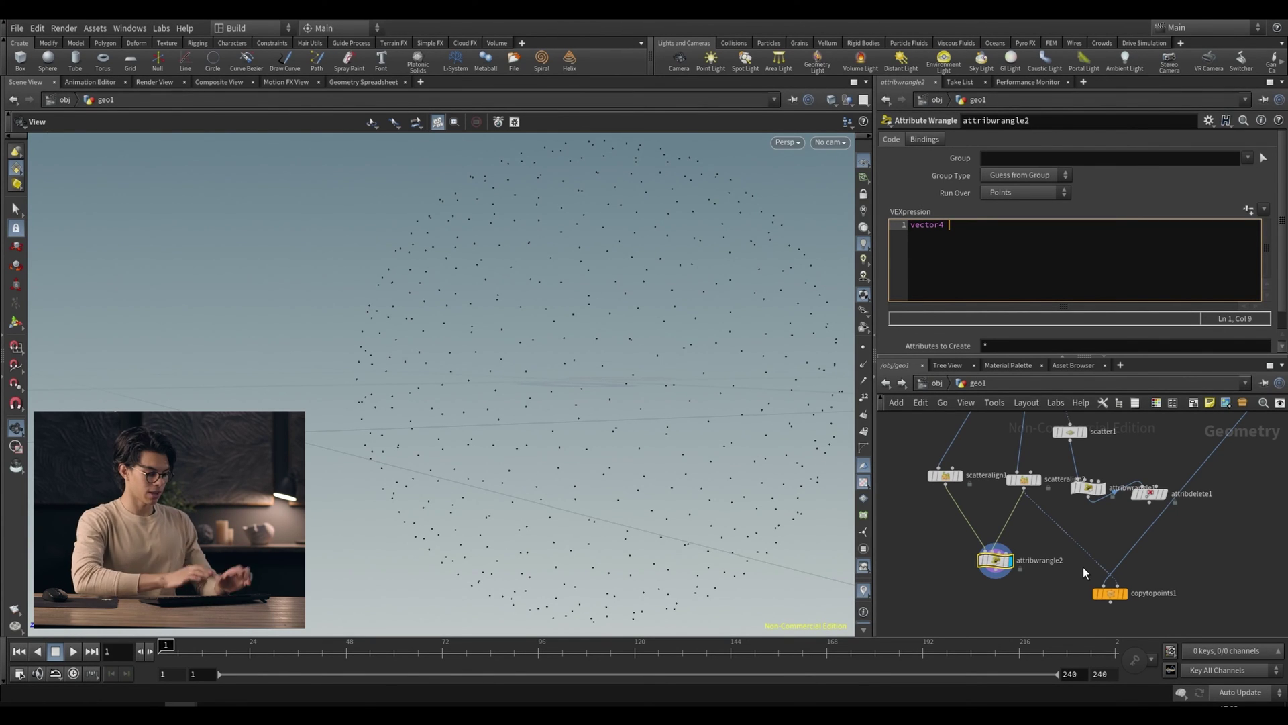
type("randomization =")
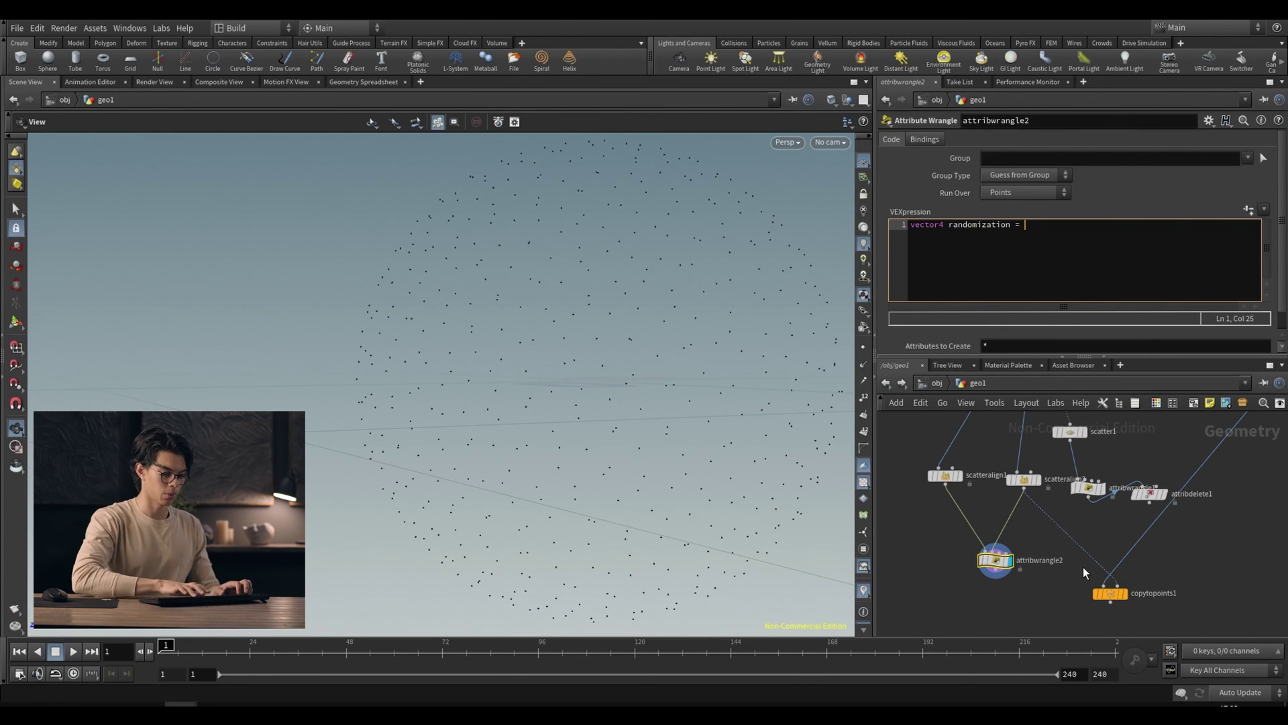
type("point(1")
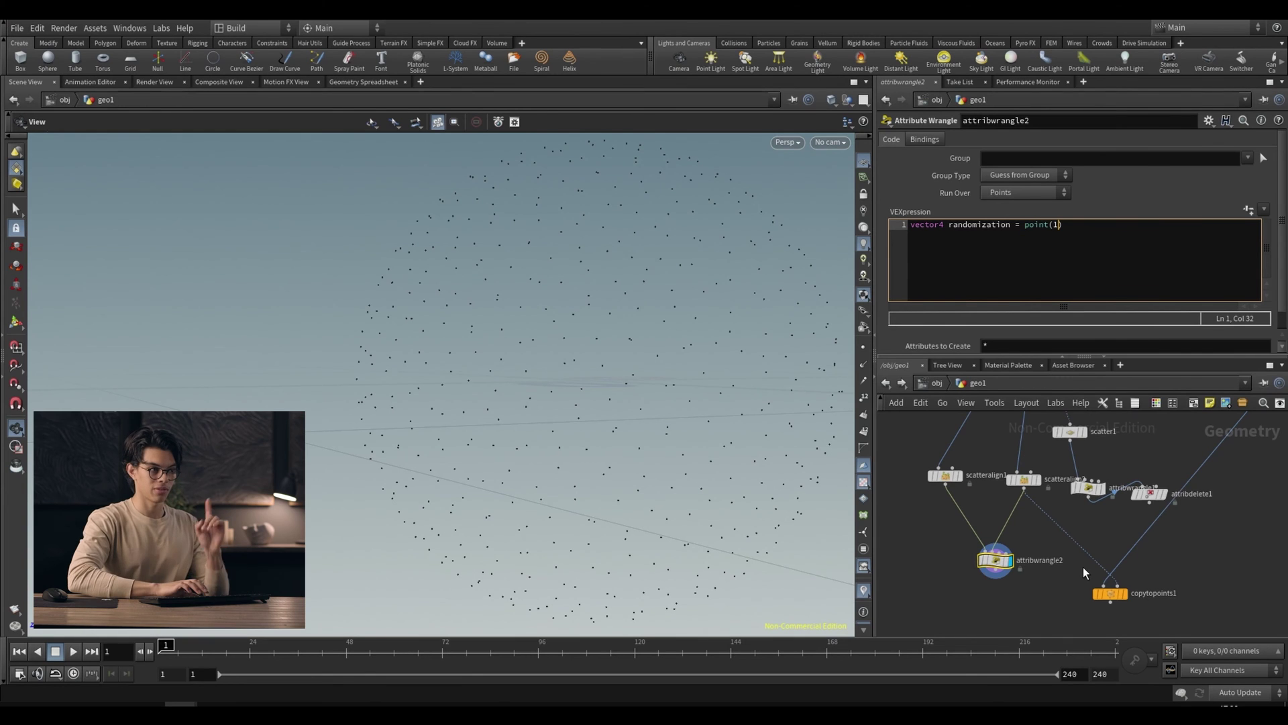
type(", \"orient0\"")
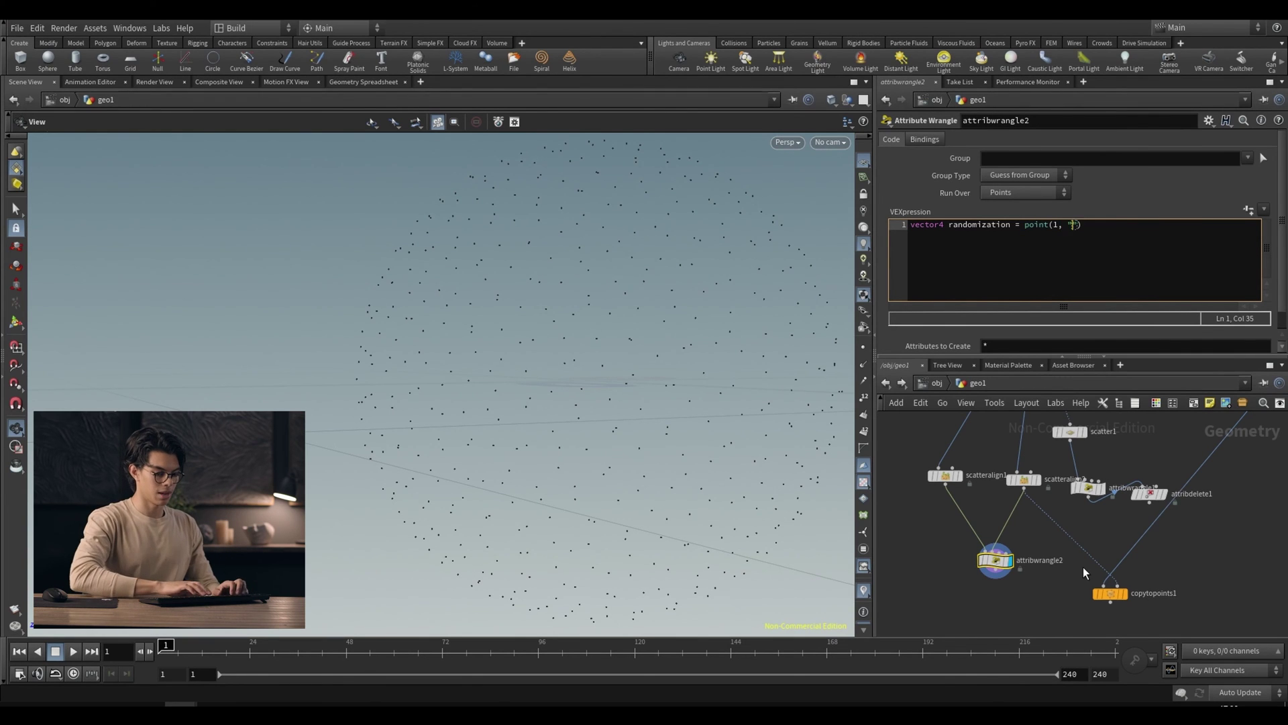
key("Left")
key("BackSpace")
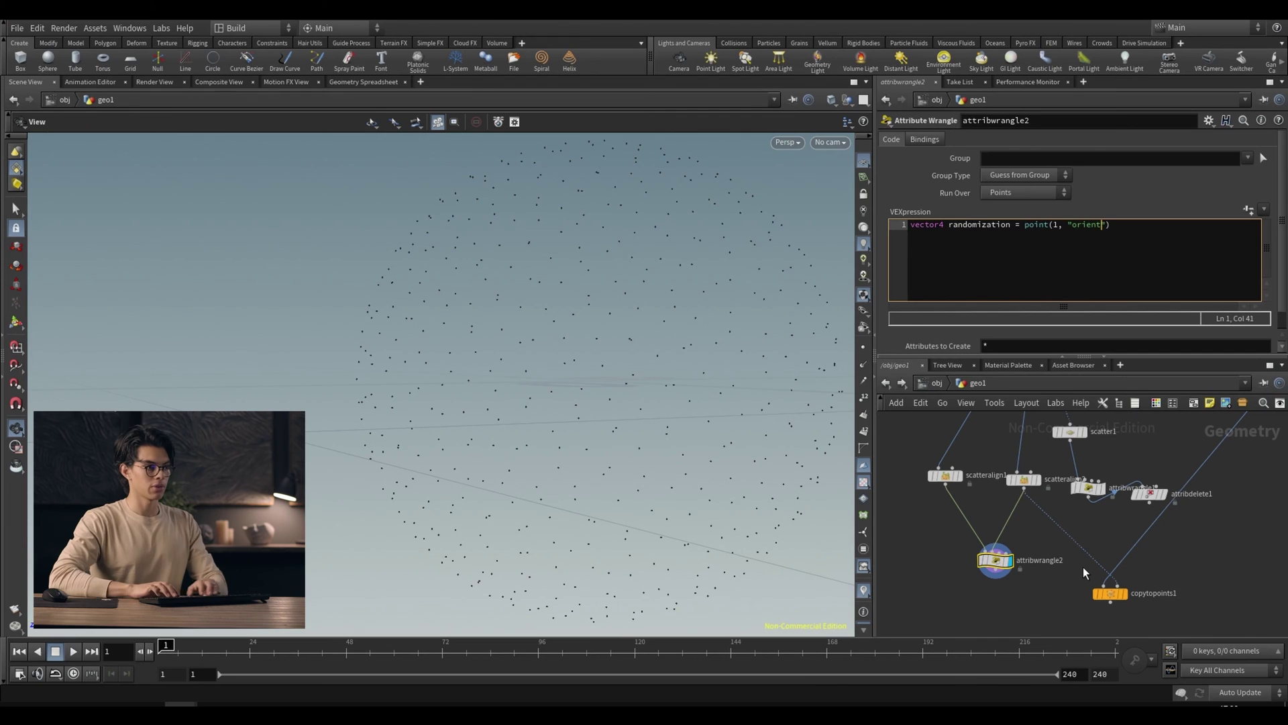
type(", @ptnum")
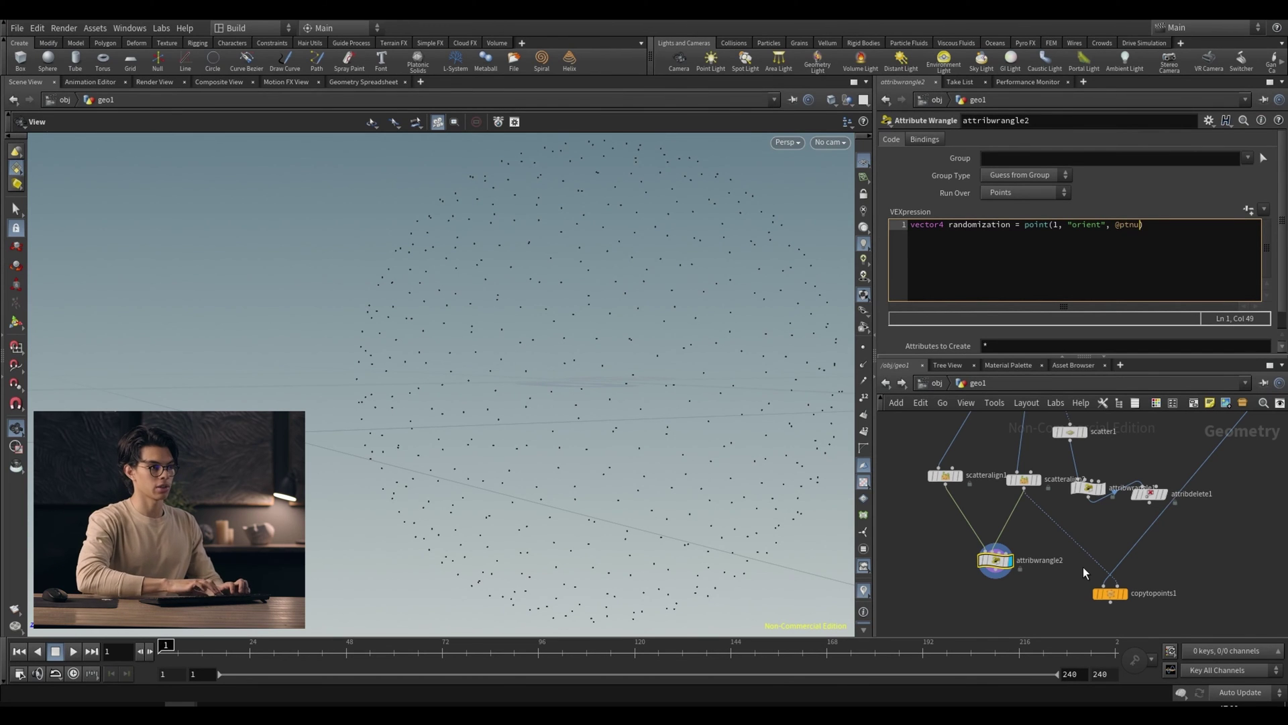
type(");")
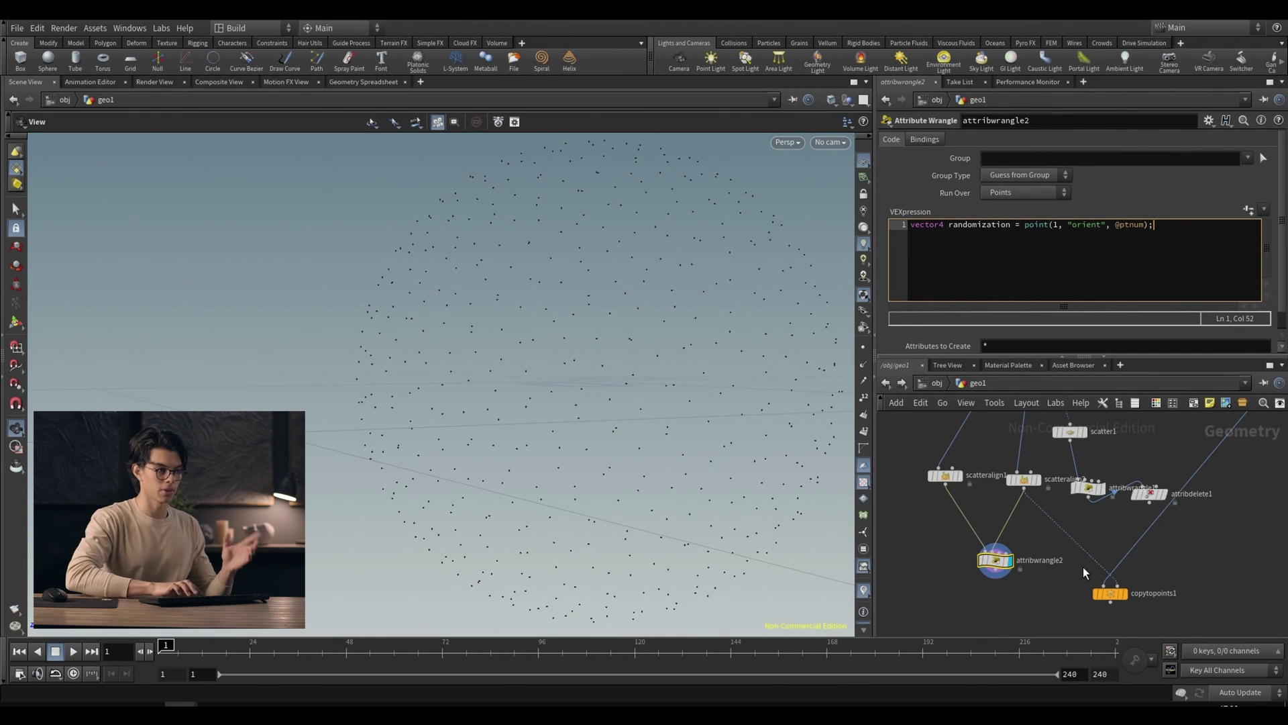
key("Return")
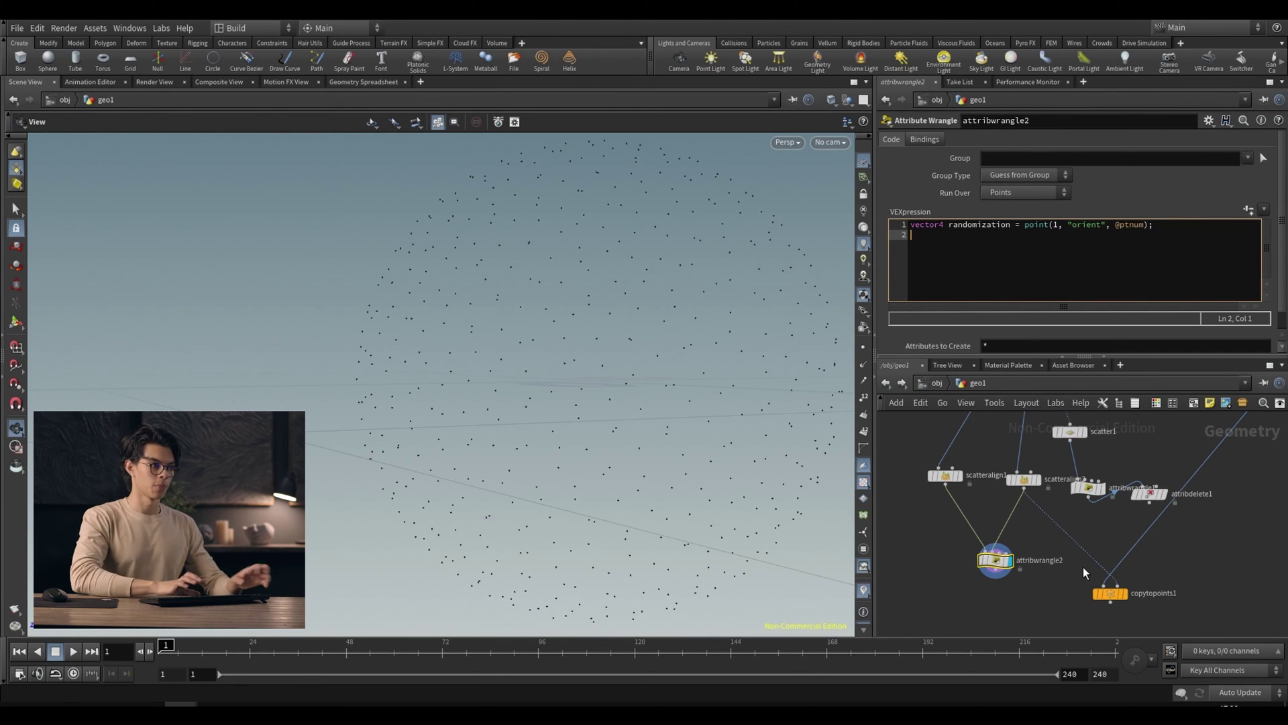
type("v")
key("BackSpace")
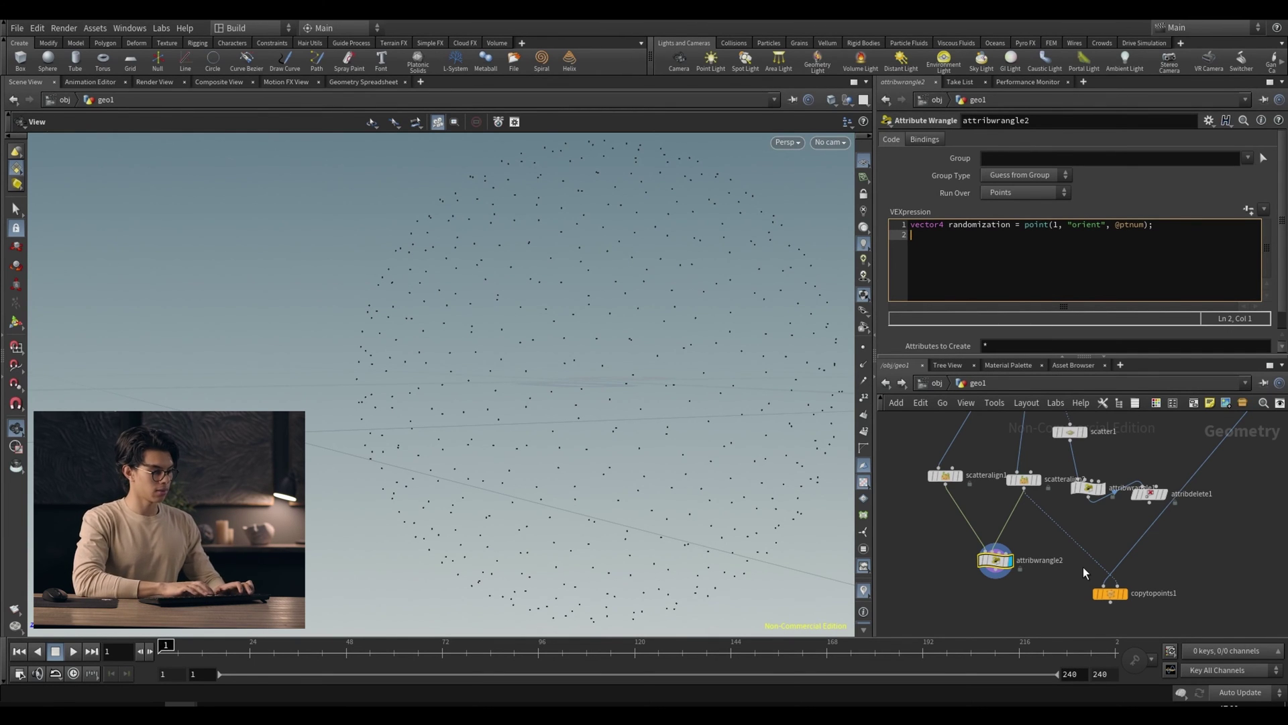
type("p@orient =")
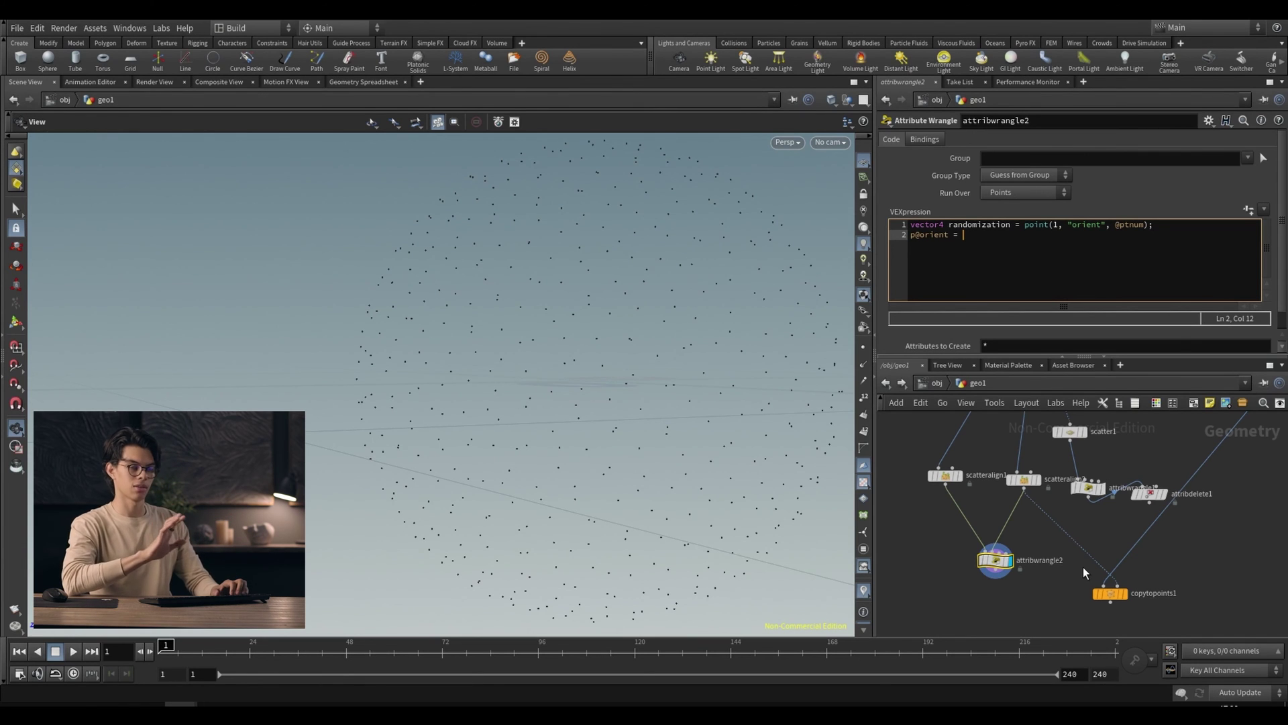
type("lerp(")
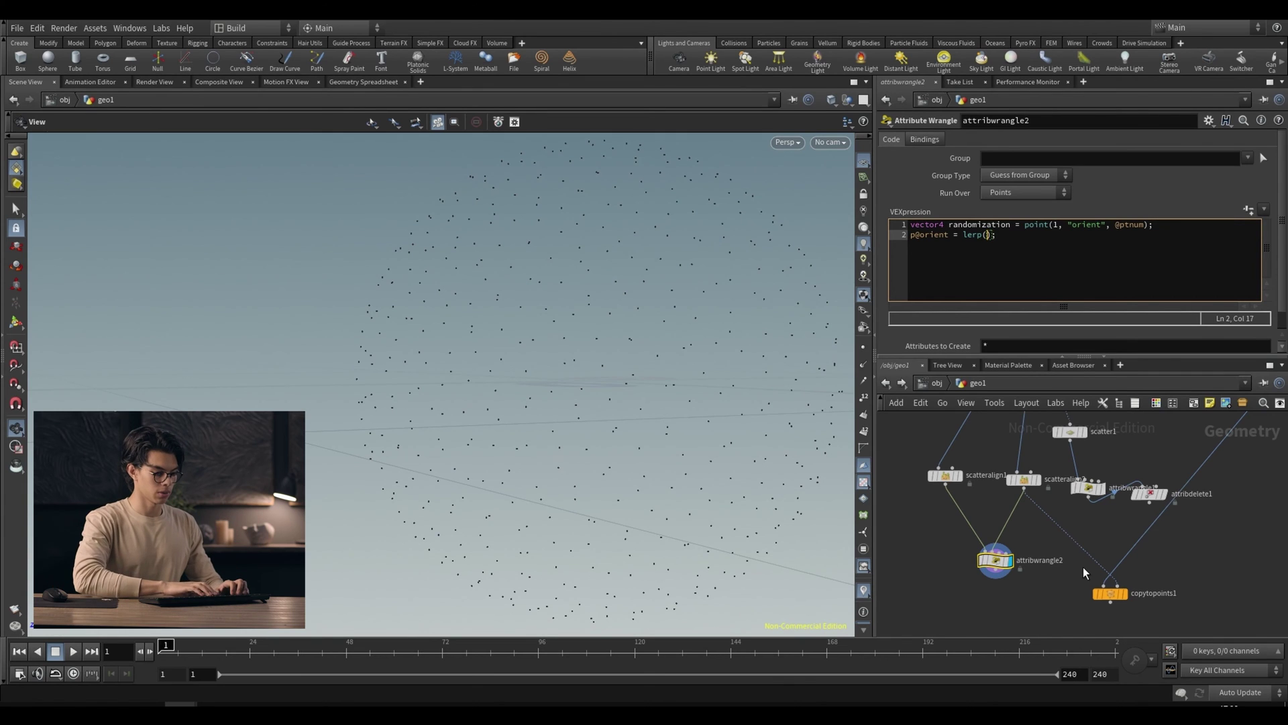
type("@")
key("Escape")
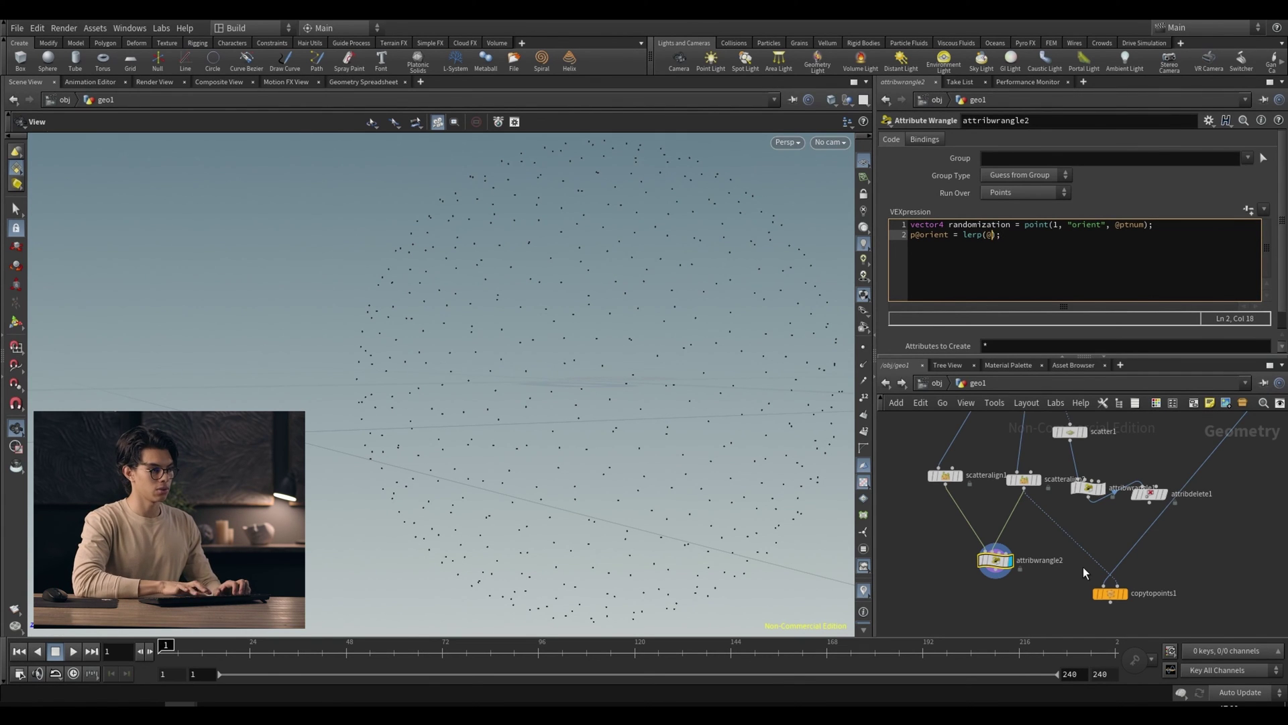
type("orient, ")
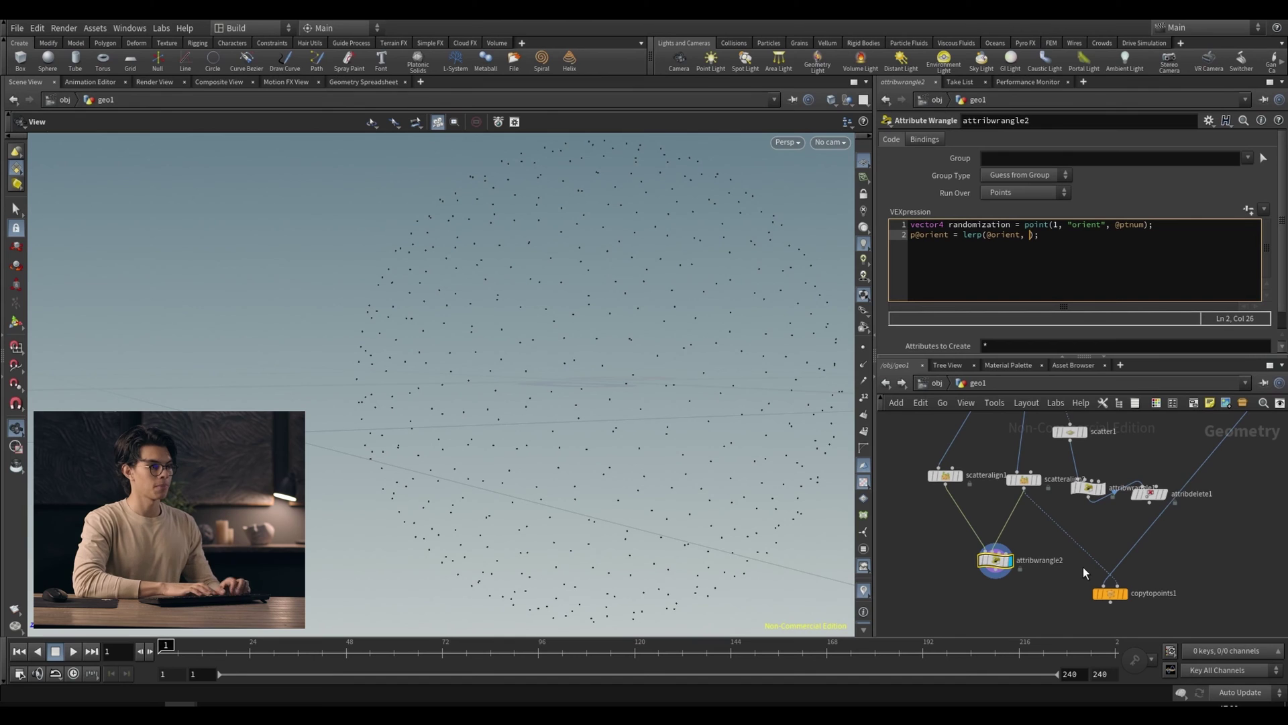
type("randomi")
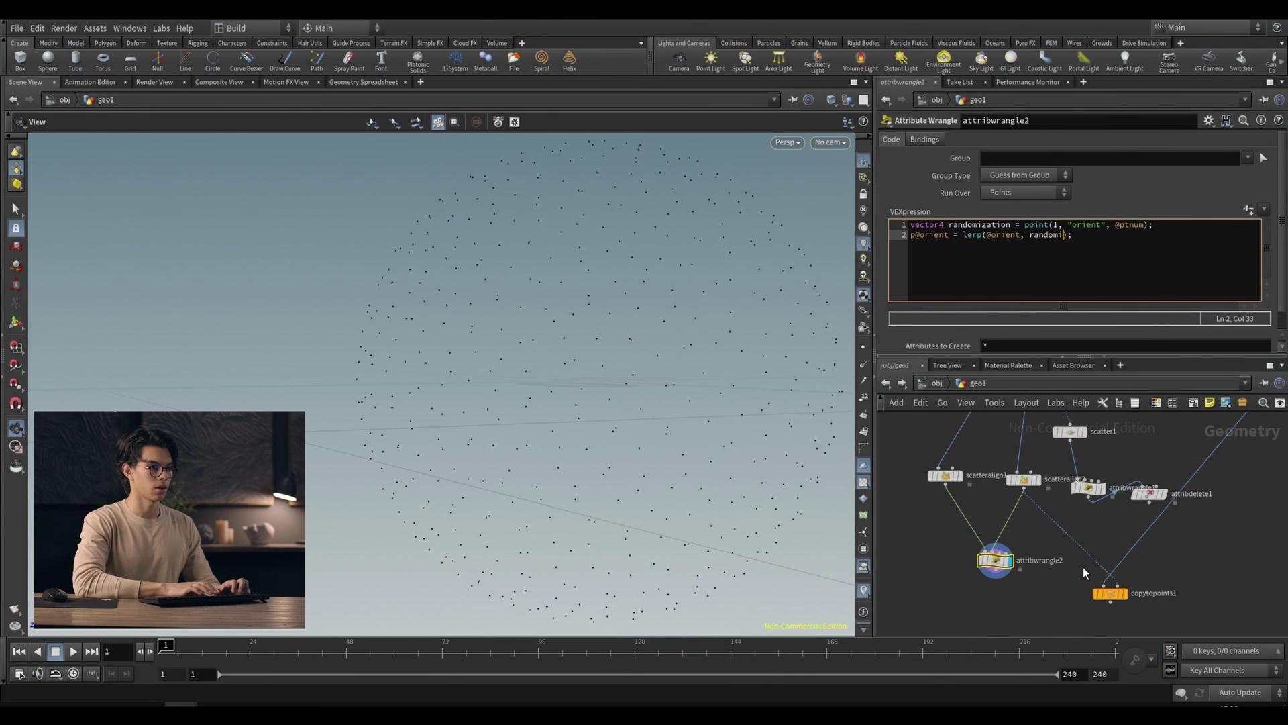
type("zation")
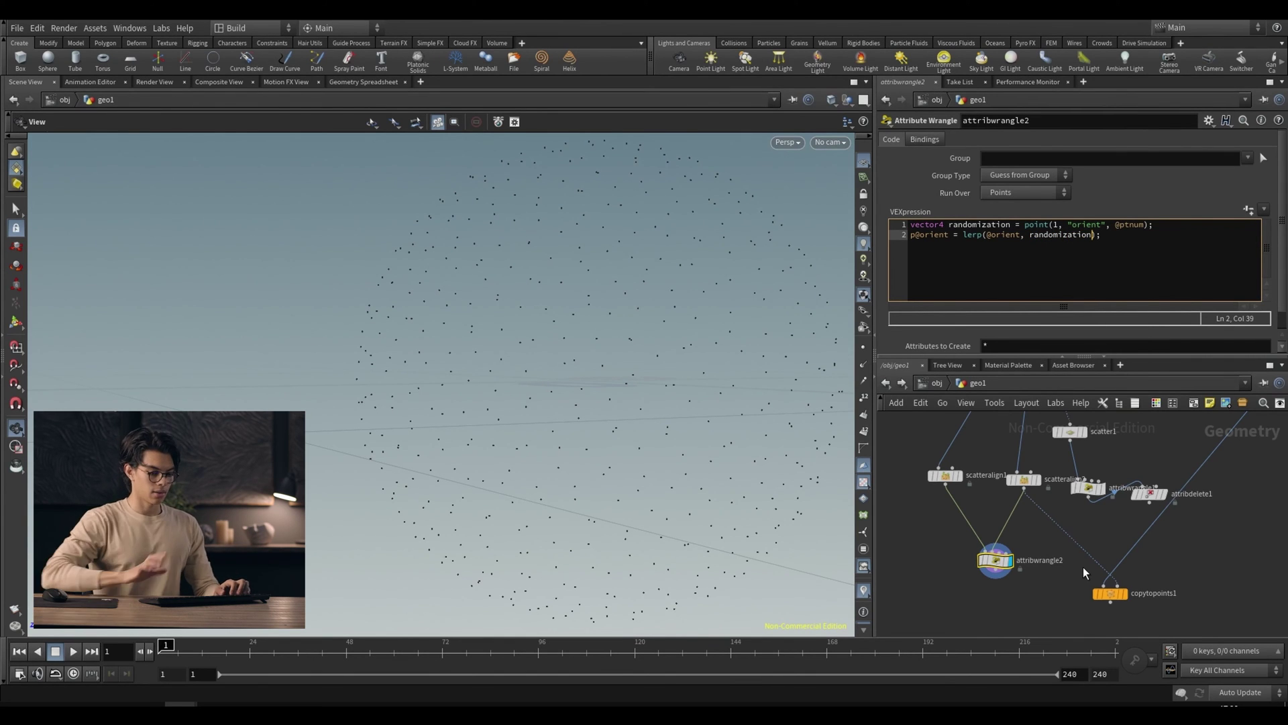
type(", ")
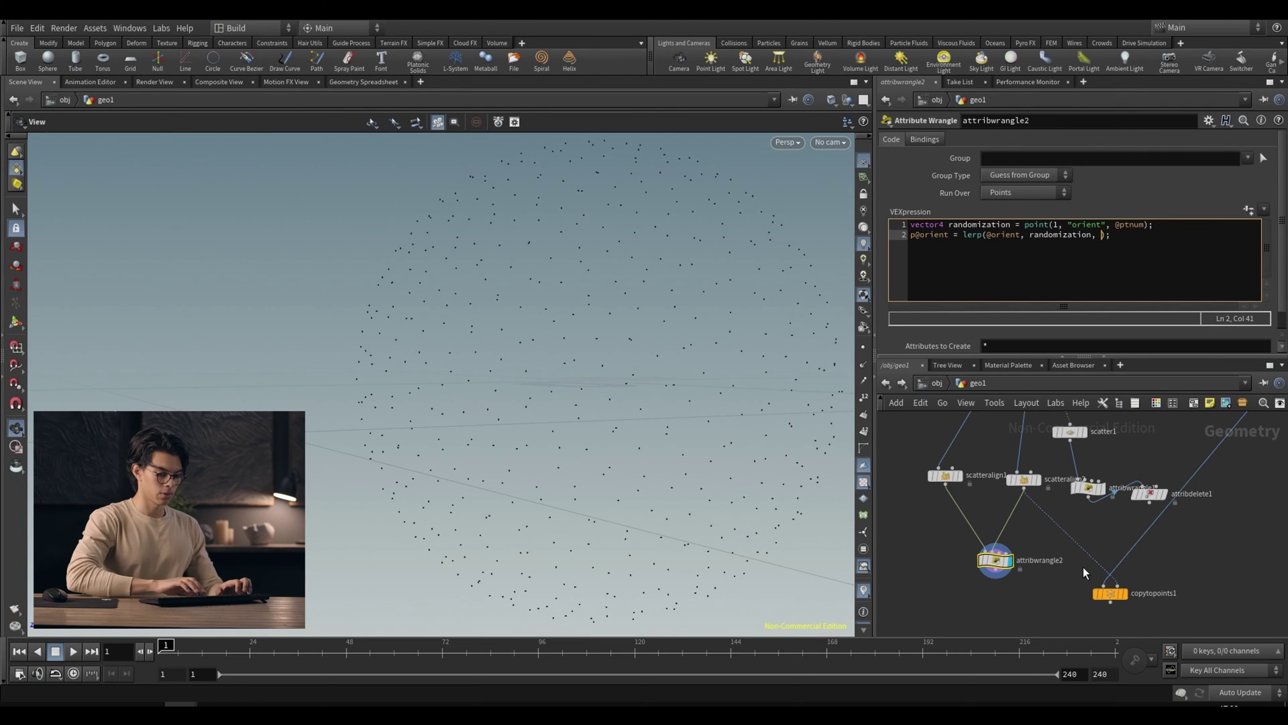
type("chf(\"")
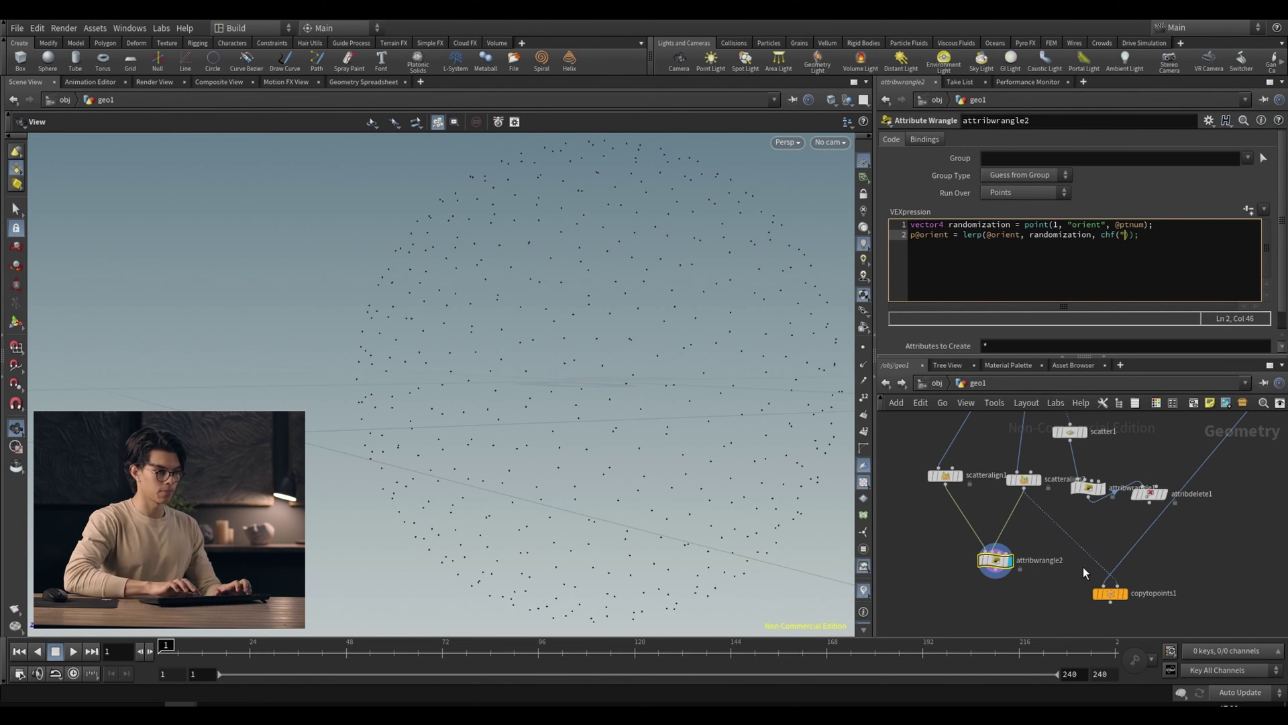
type("blend")
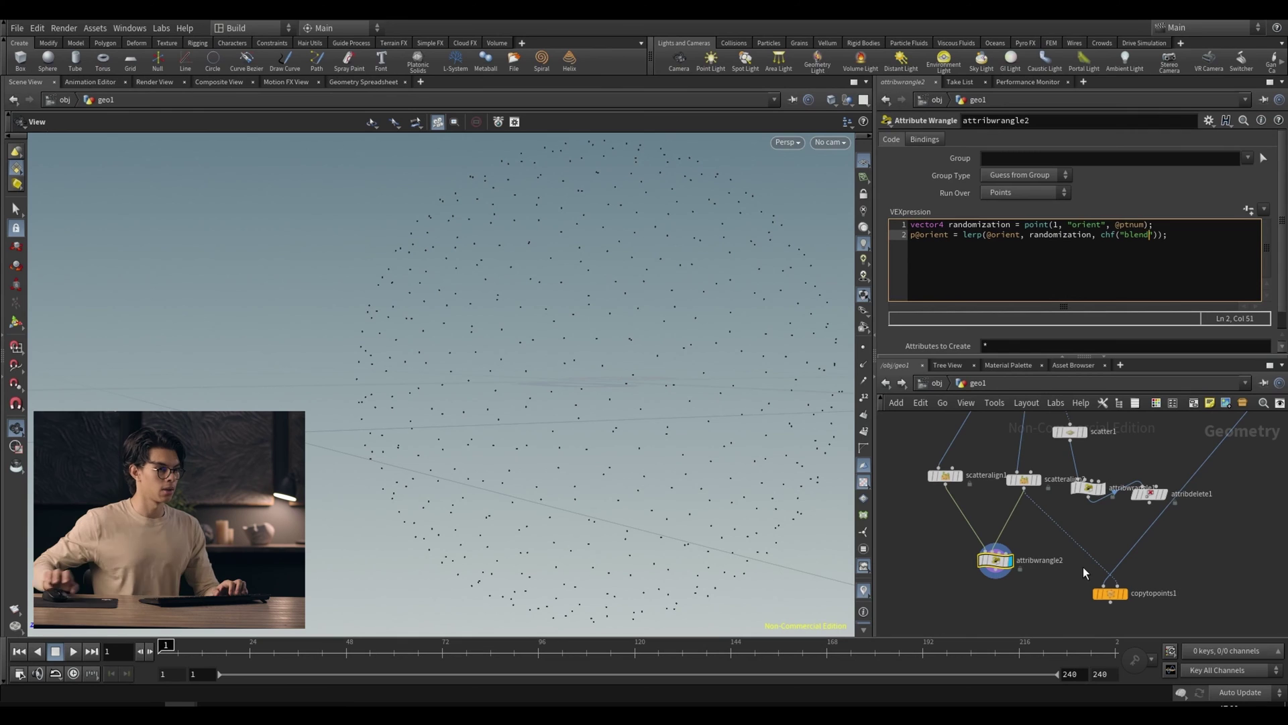
left_click(1249, 210)
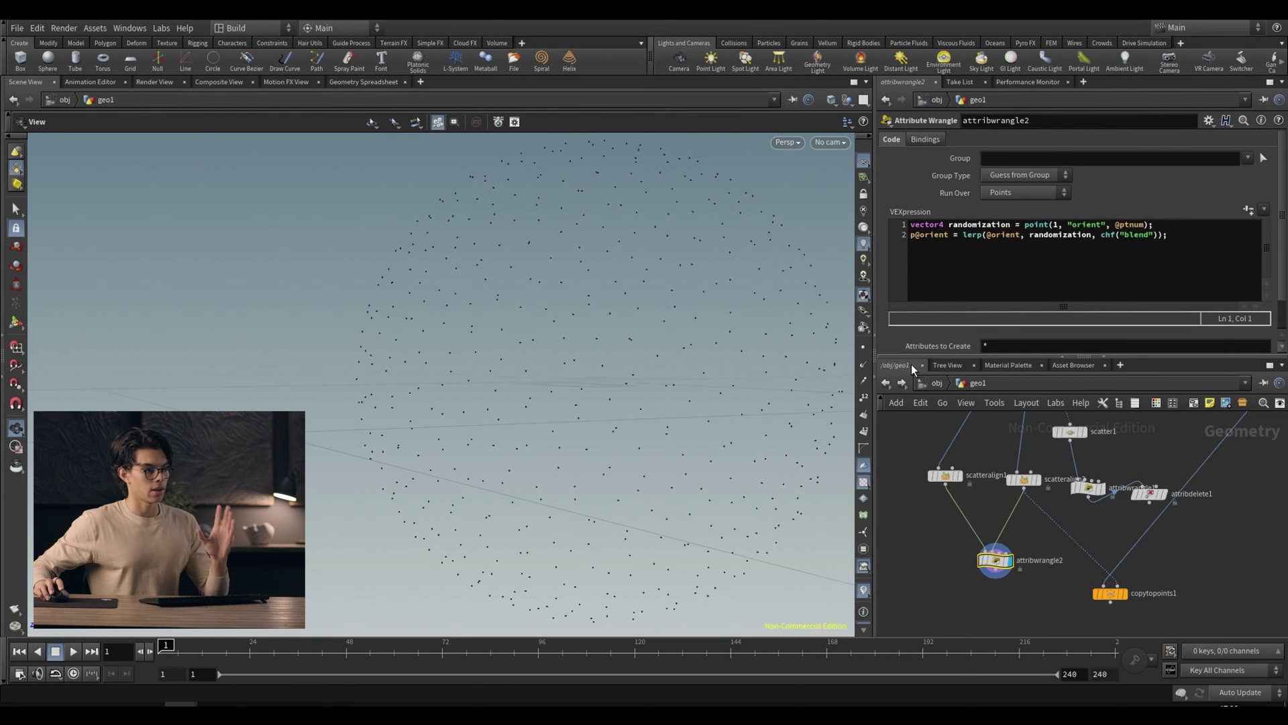
Step: Wire attribwrangle2 into copytopoints1's target input and display copytopoints1
scroll(951, 336, "down", 1)
left_click(1019, 569)
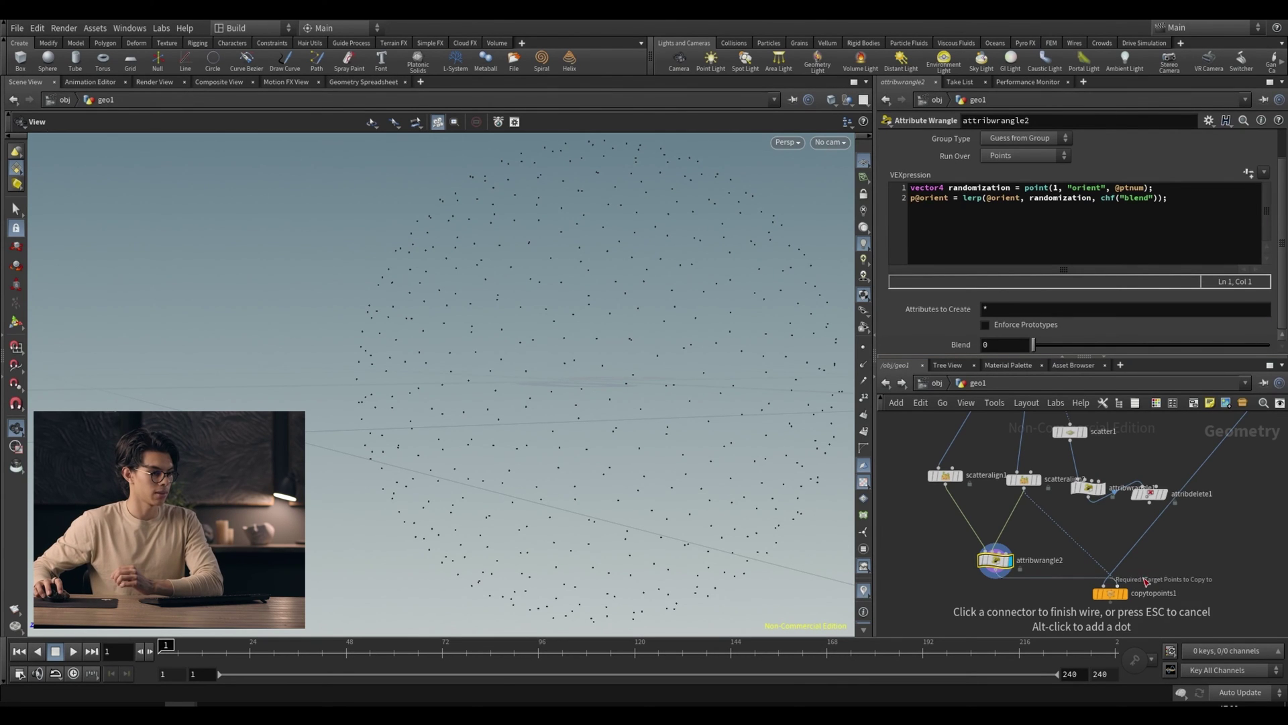
left_click(1131, 598)
left_click(1130, 599)
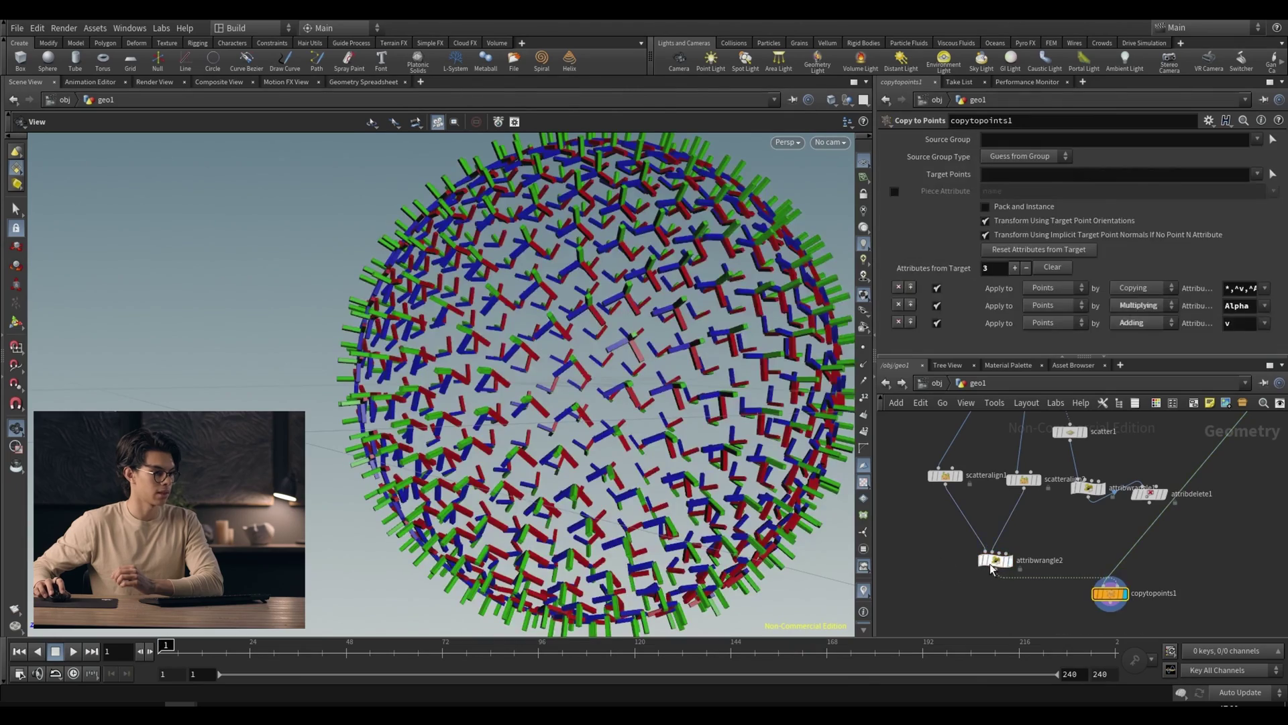
Step: Test the wrangle's Blend slider, raising then lowering the orientation randomness
left_click(989, 564)
mouse_move(1038, 349)
left_mouse_down()
mouse_move(1260, 358)
mouse_move(1091, 367)
mouse_move(1138, 364)
mouse_move(1025, 357)
mouse_move(1052, 366)
mouse_move(1260, 358)
mouse_move(1018, 349)
left_mouse_up()
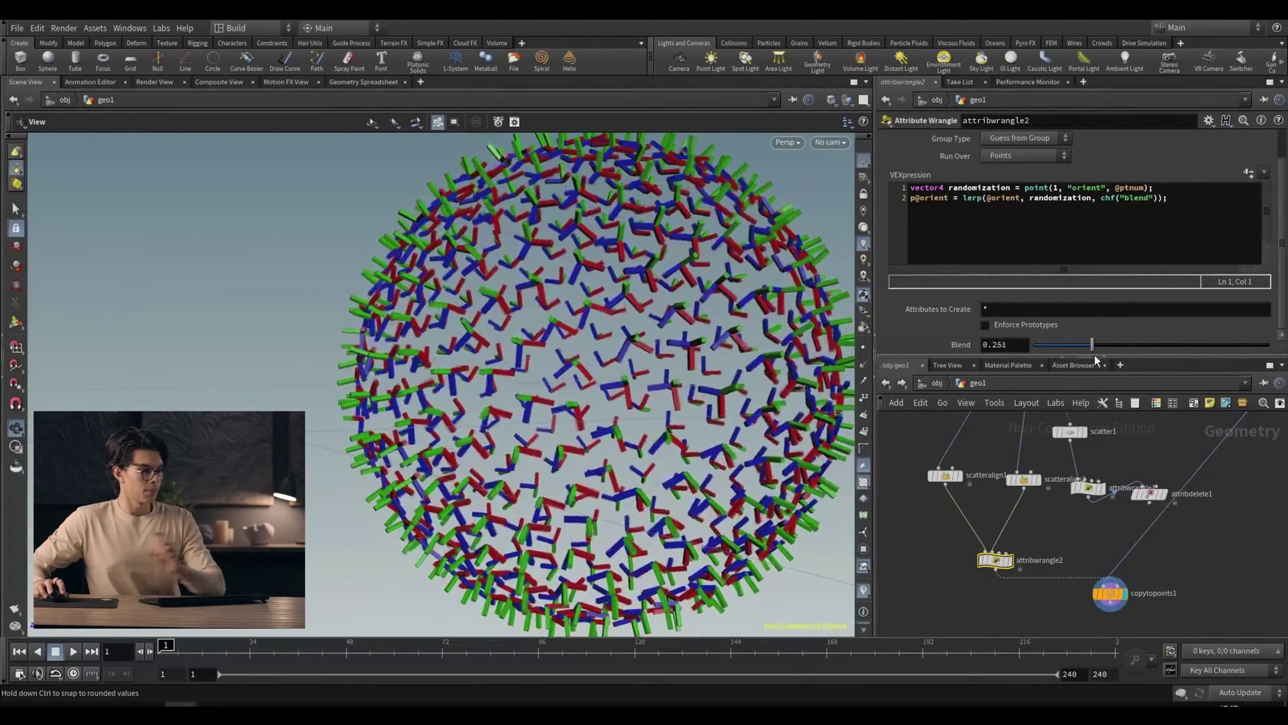
left_click_drag(1122, 357, 1210, 365)
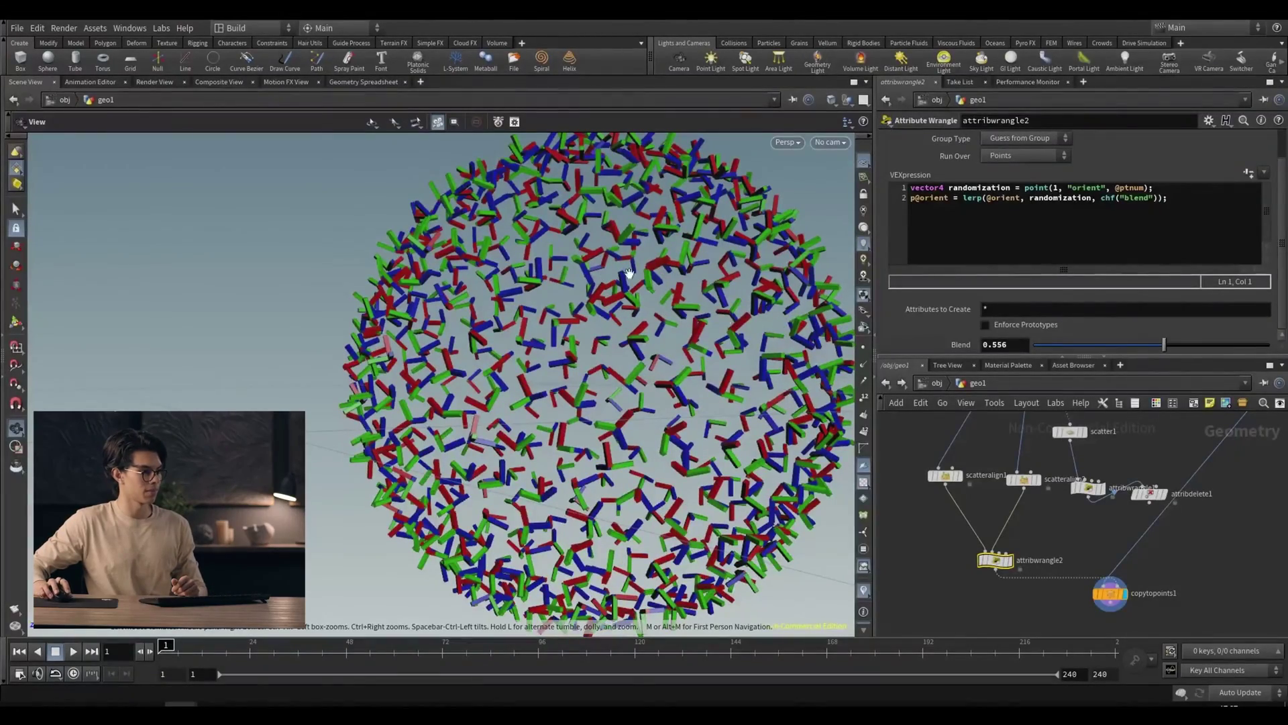
left_click_drag(1162, 344, 1012, 354)
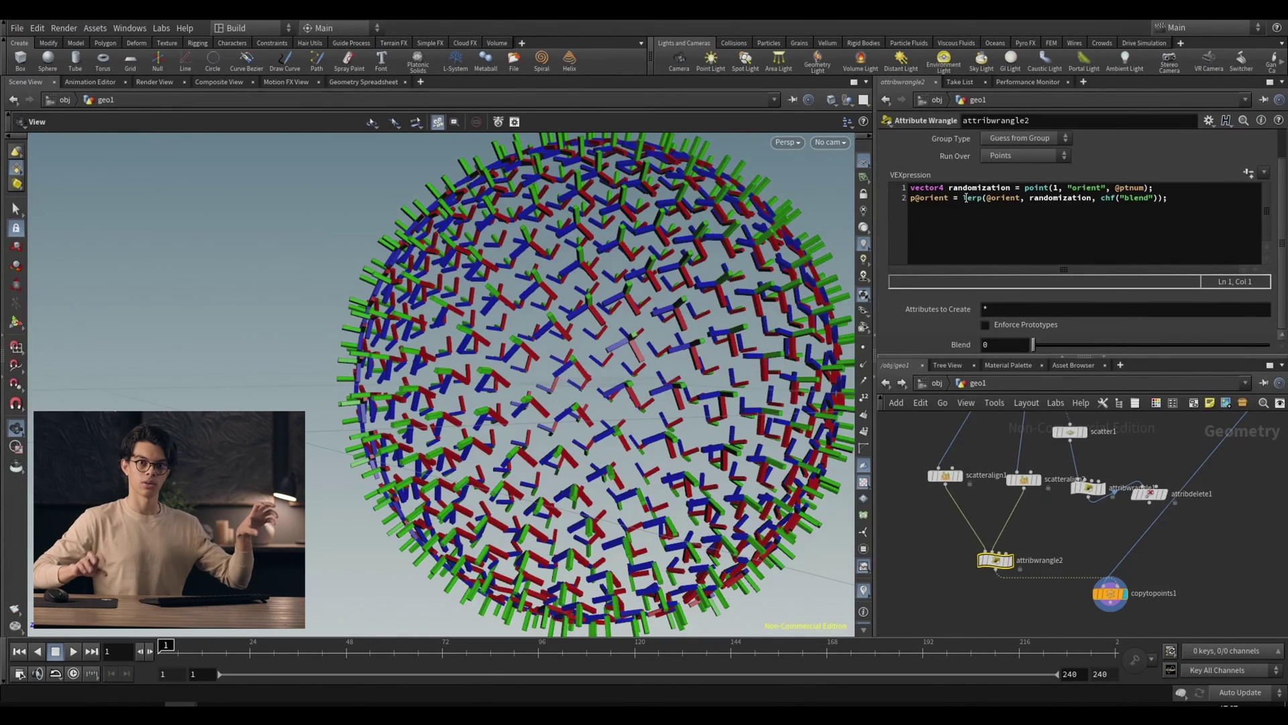
Step: Change lerp to slerp on line 2 and raise Blend to 1
left_click(964, 198)
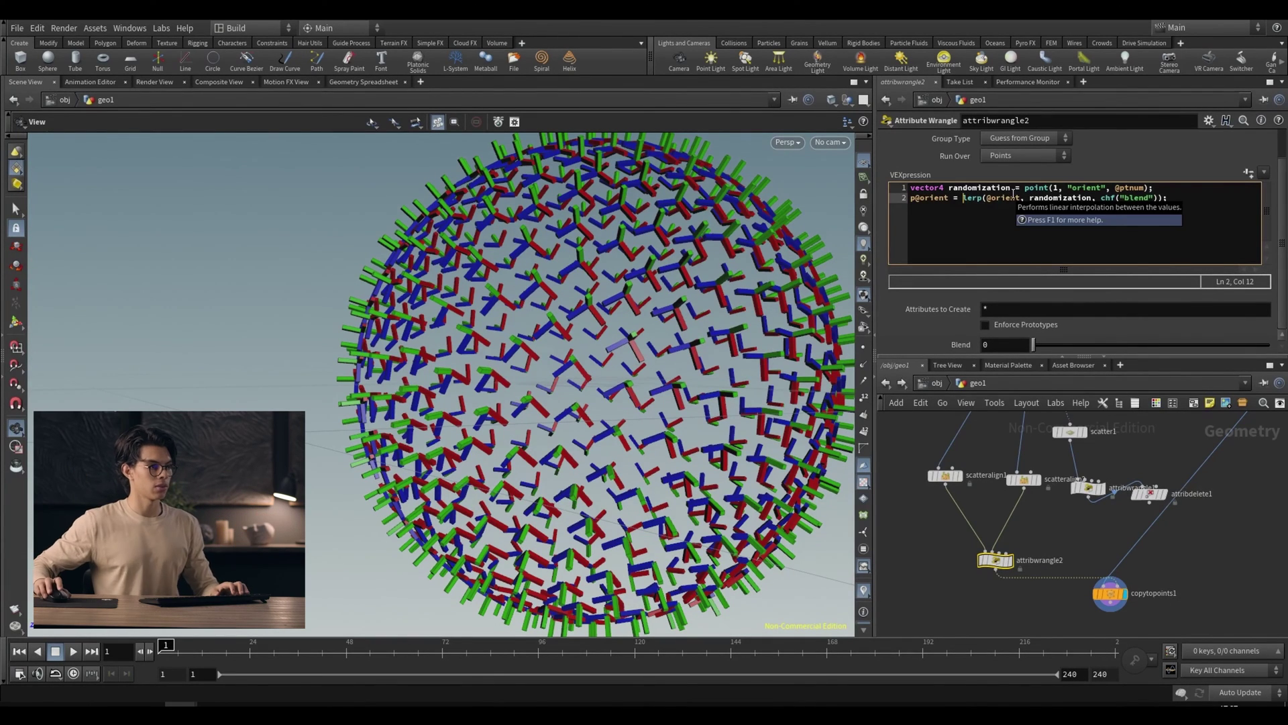
type("s")
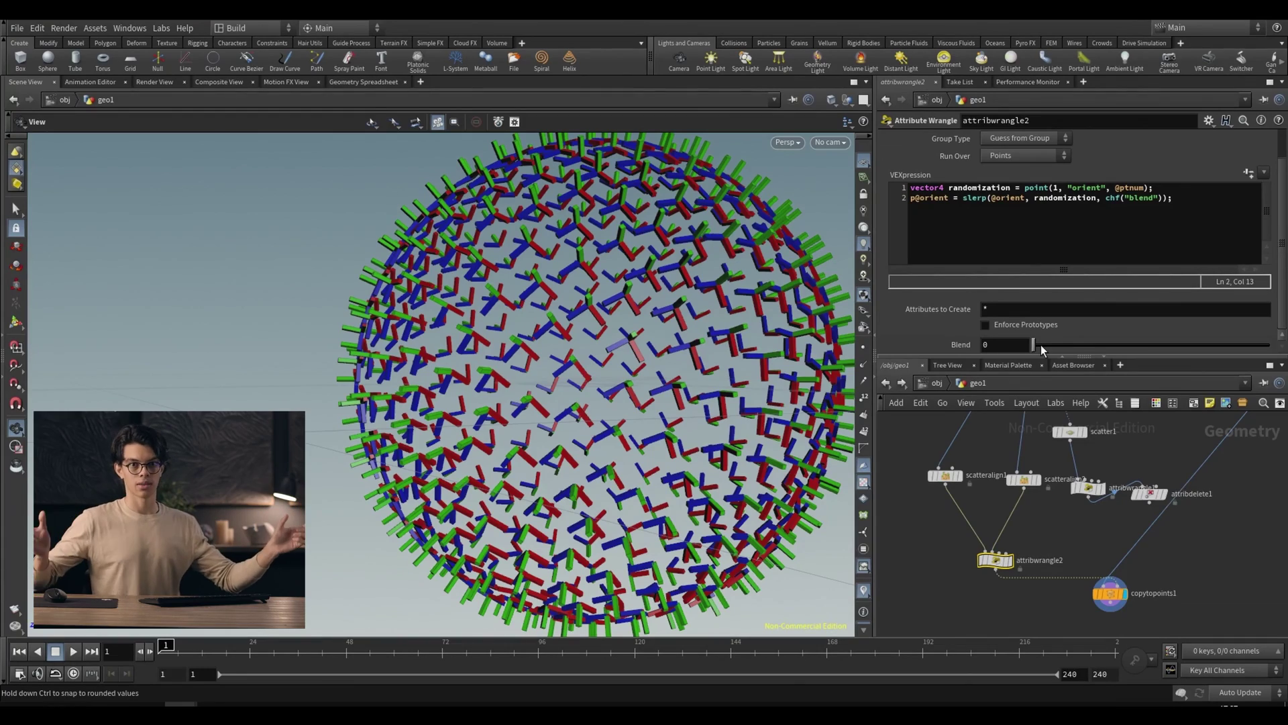
left_click_drag(1034, 347, 1271, 349)
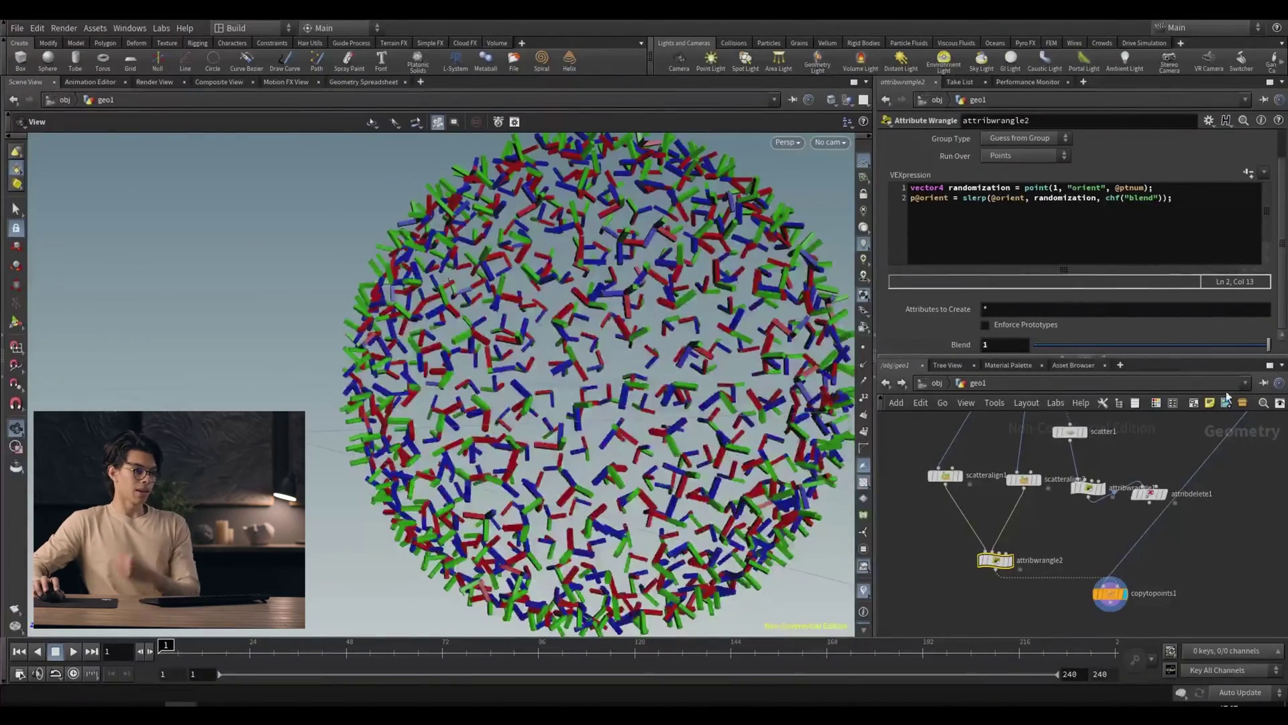
scroll(1107, 537, "down", 3)
scroll(1091, 577, "up", 3)
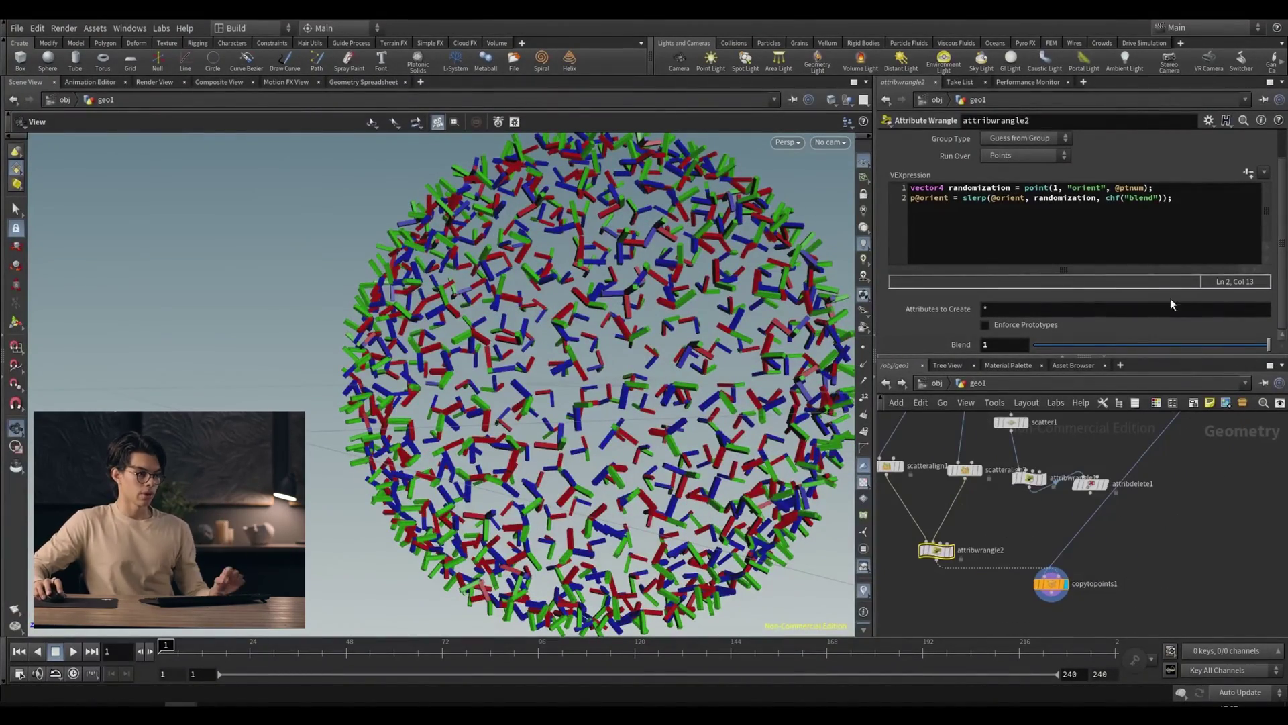
Step: Set the wrangle's orientation Blend back to 0
left_click_drag(1116, 348, 1006, 348)
scroll(1197, 489, "down", 3)
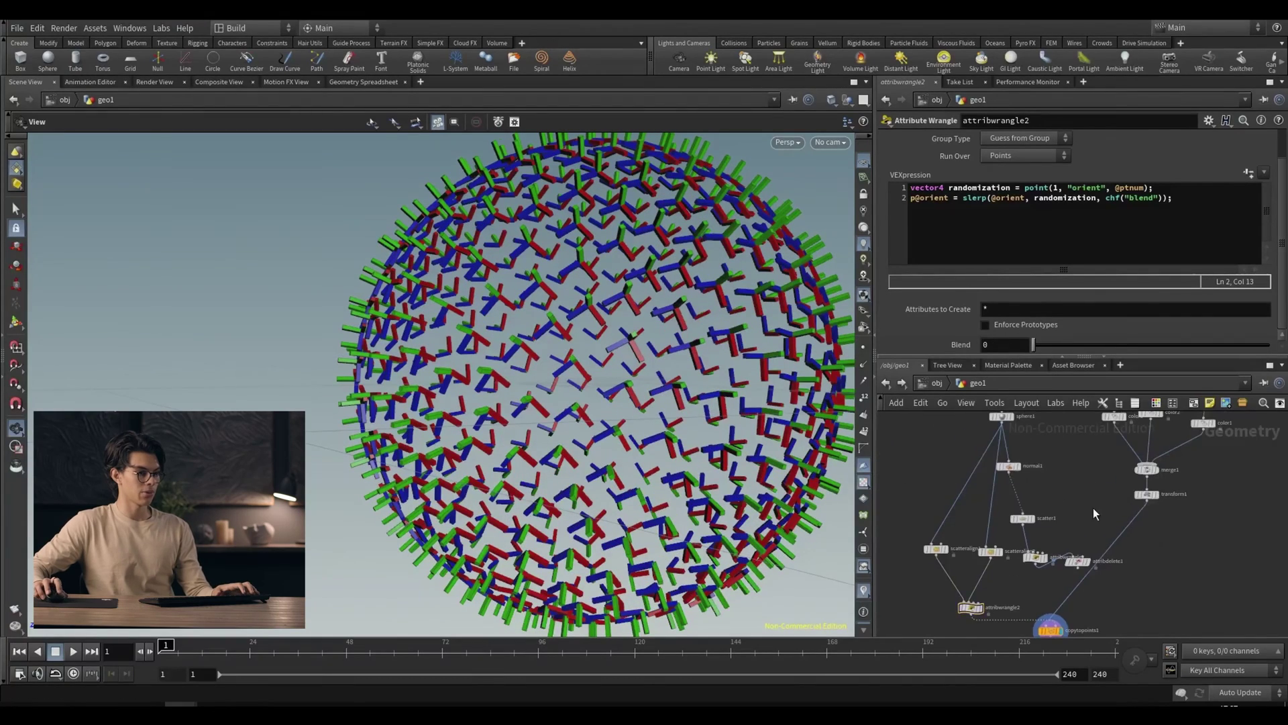
scroll(1073, 499, "down", 3)
Step: Add a displayed Add node containing one point
key("Tab")
type("null")
key("Return")
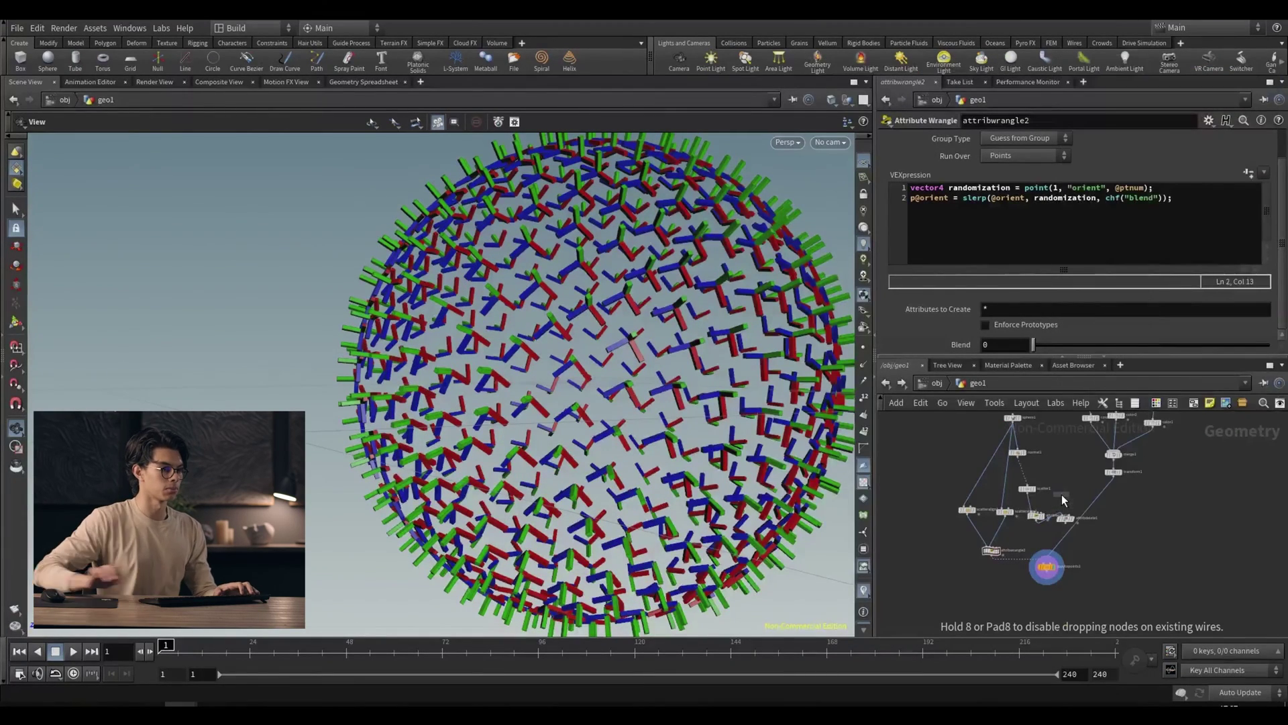
left_click(1067, 477)
scroll(1077, 478, "up", 2)
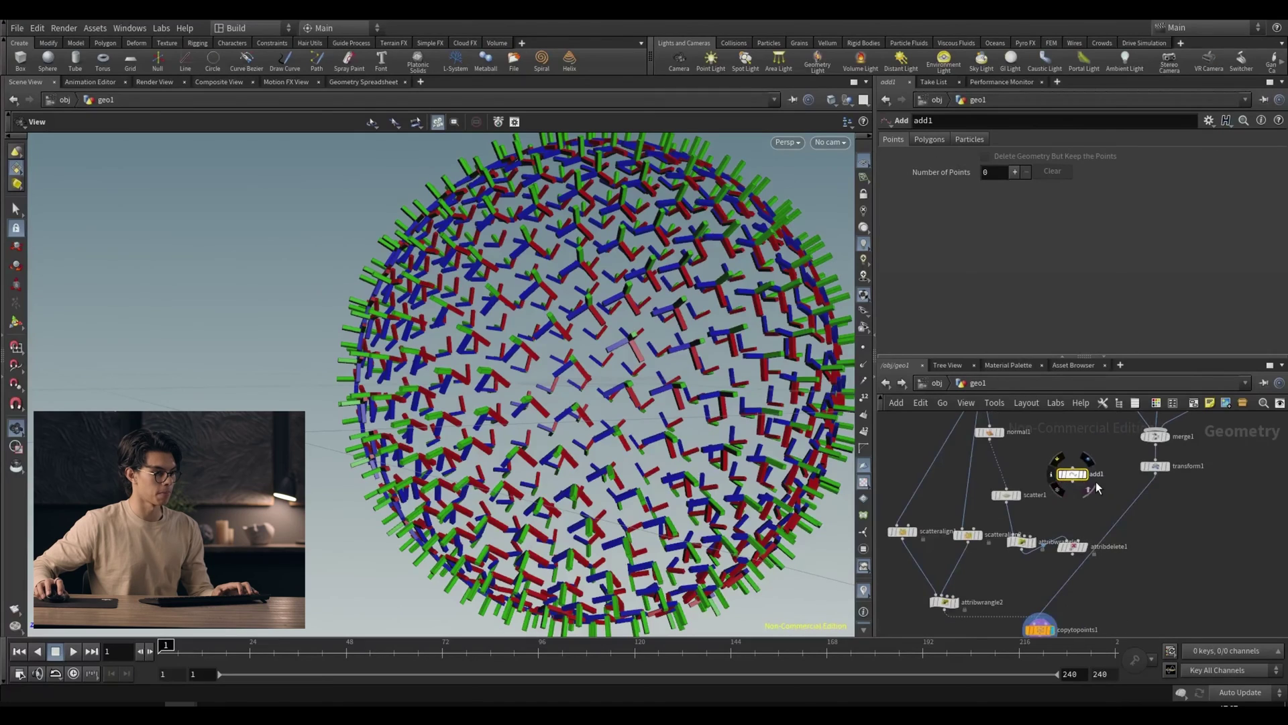
left_click(1086, 470)
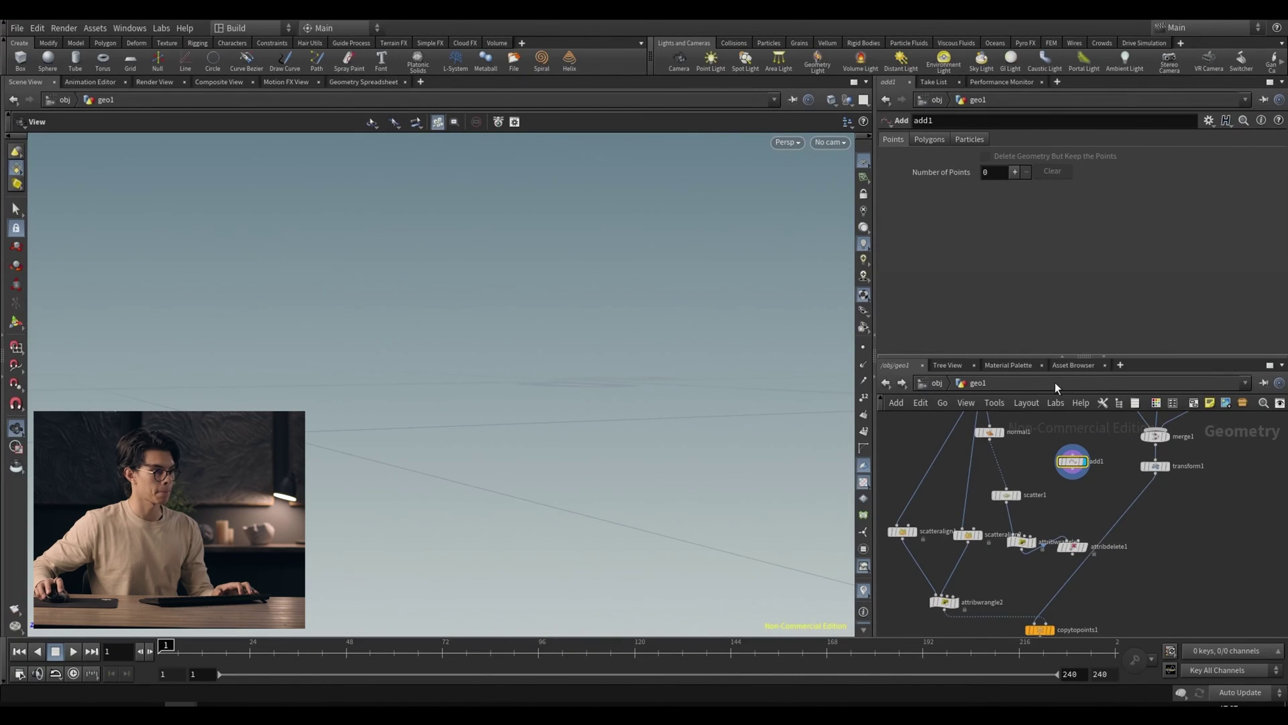
left_click(1015, 173)
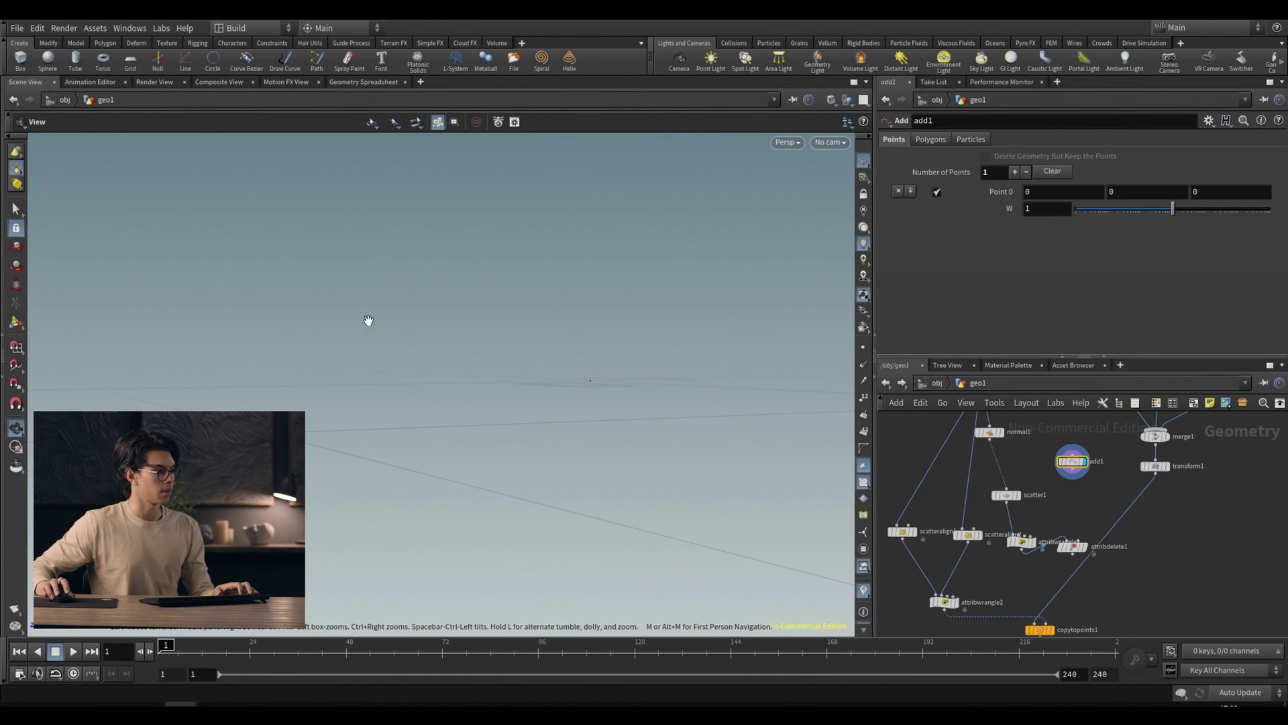
Step: Raise the point to about 0.45 in Y and enlarge the viewport point size
left_click(16, 322)
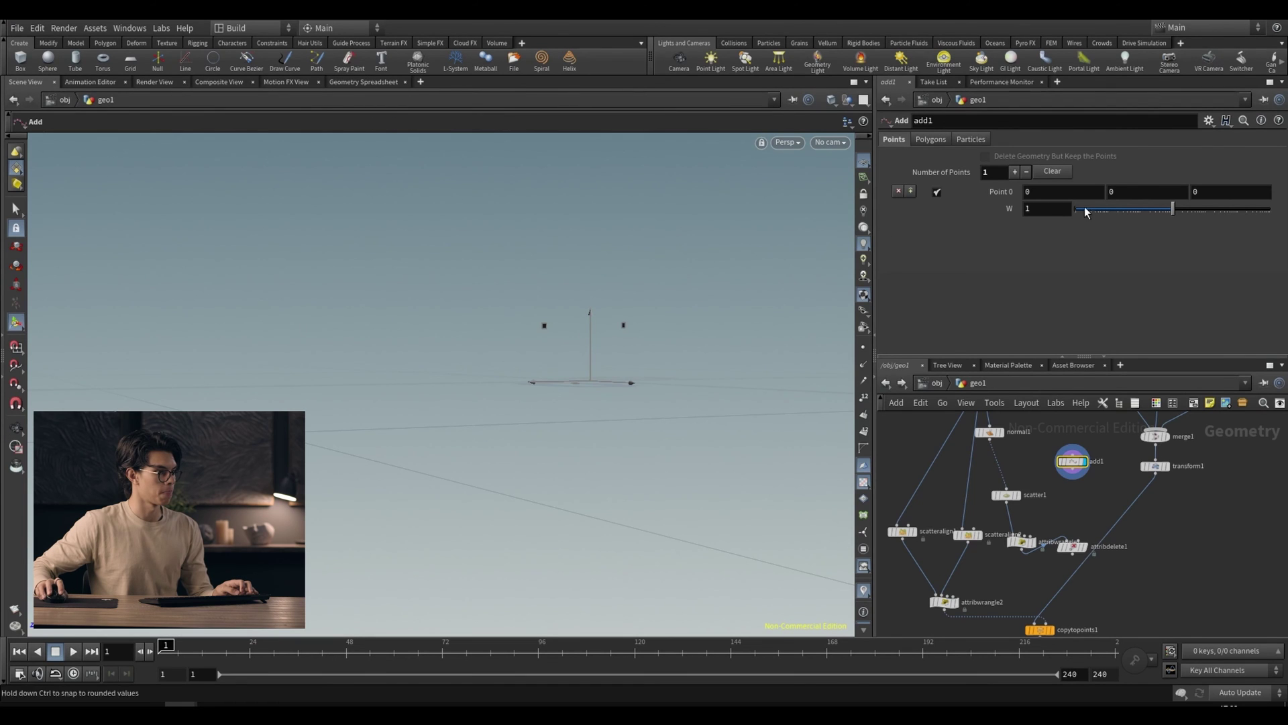
left_click_drag(589, 333, 585, 137)
left_click_drag(585, 137, 581, 290, "alt")
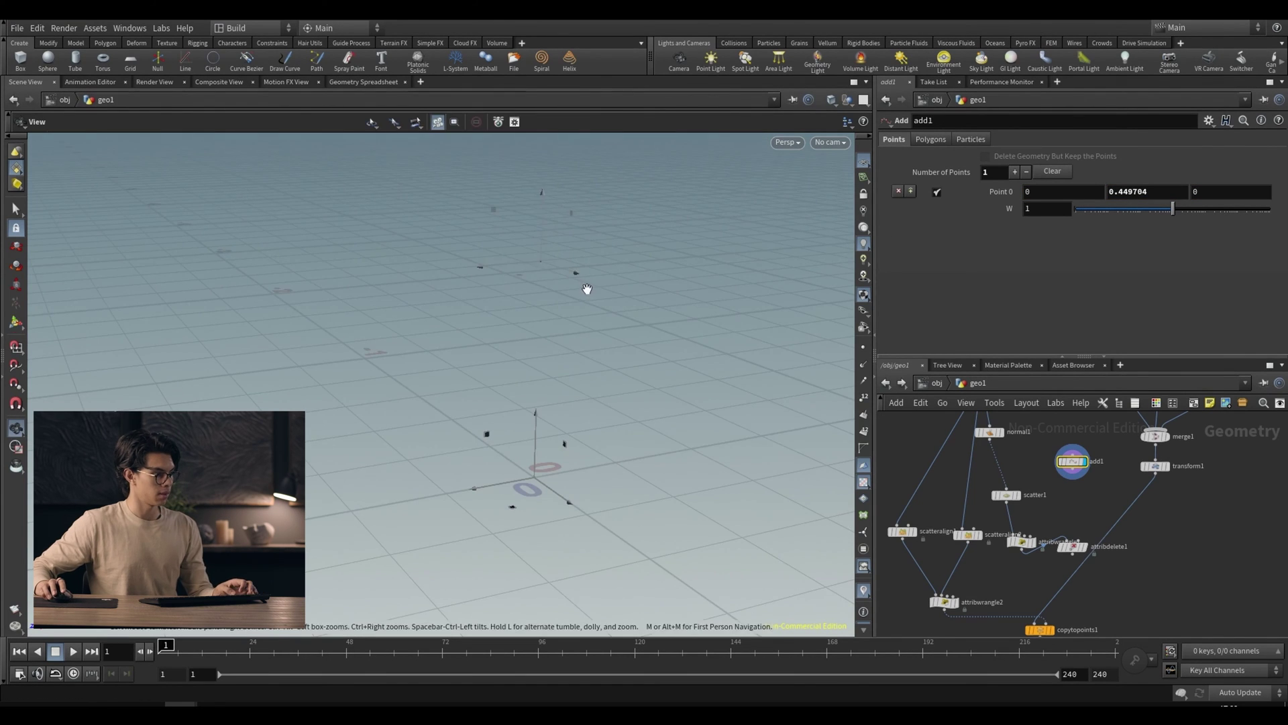
key("d")
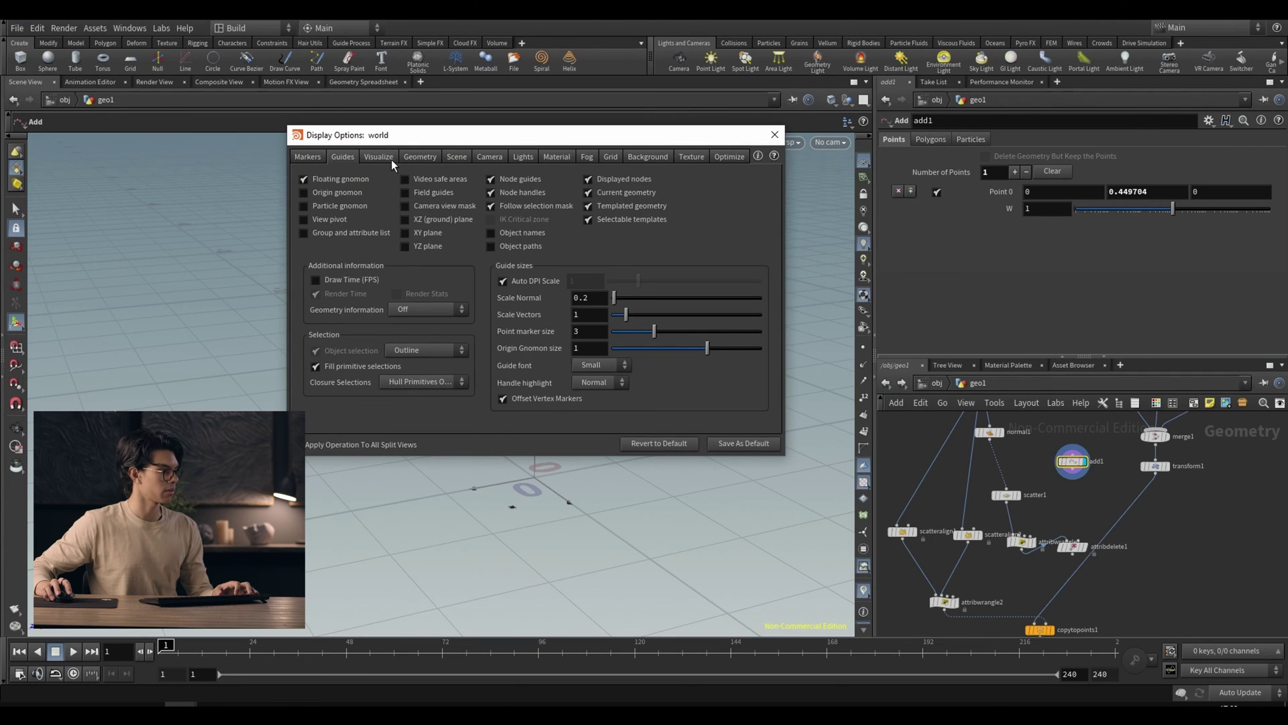
left_click(389, 159)
left_click(421, 158)
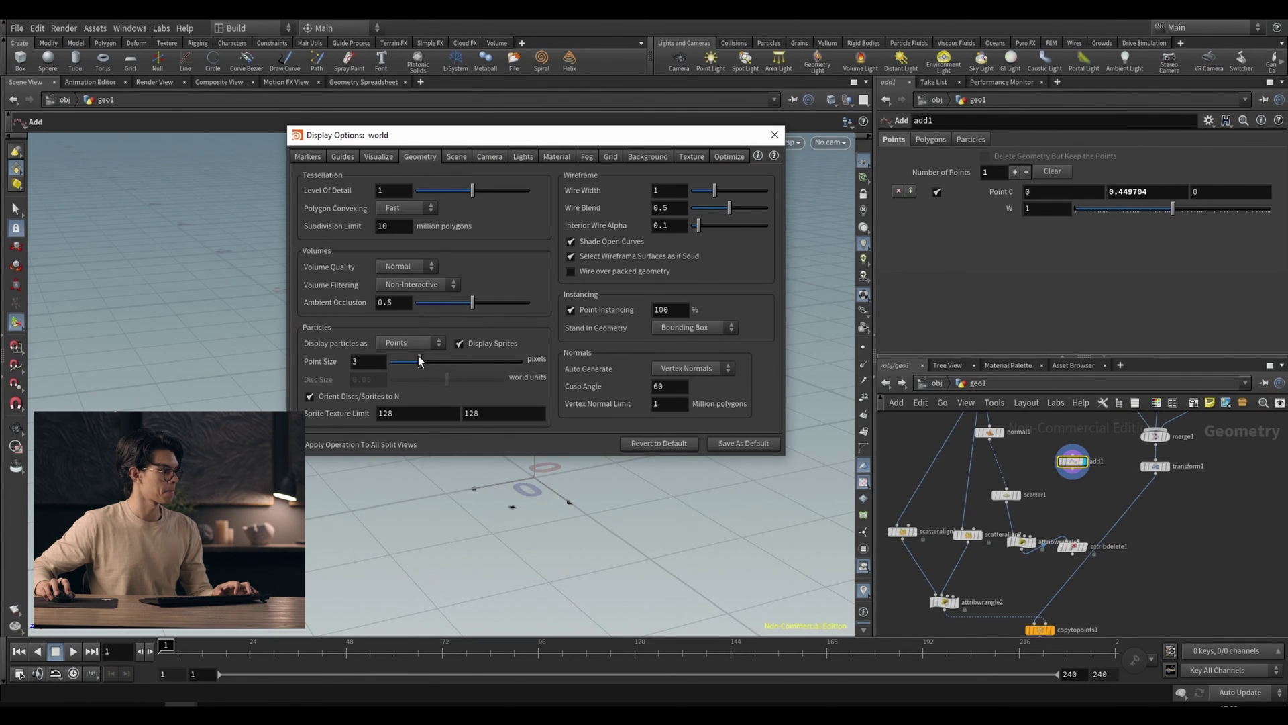
left_click_drag(417, 360, 505, 361)
left_click(1047, 192)
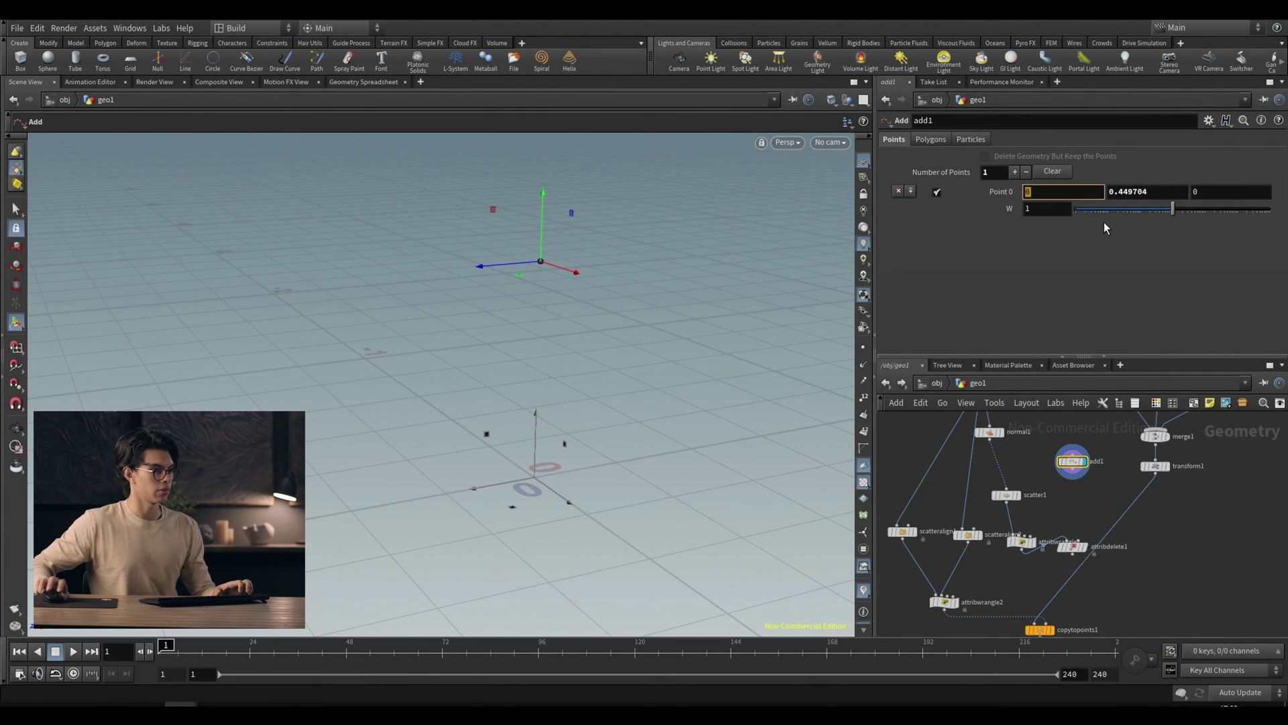
type("sin")
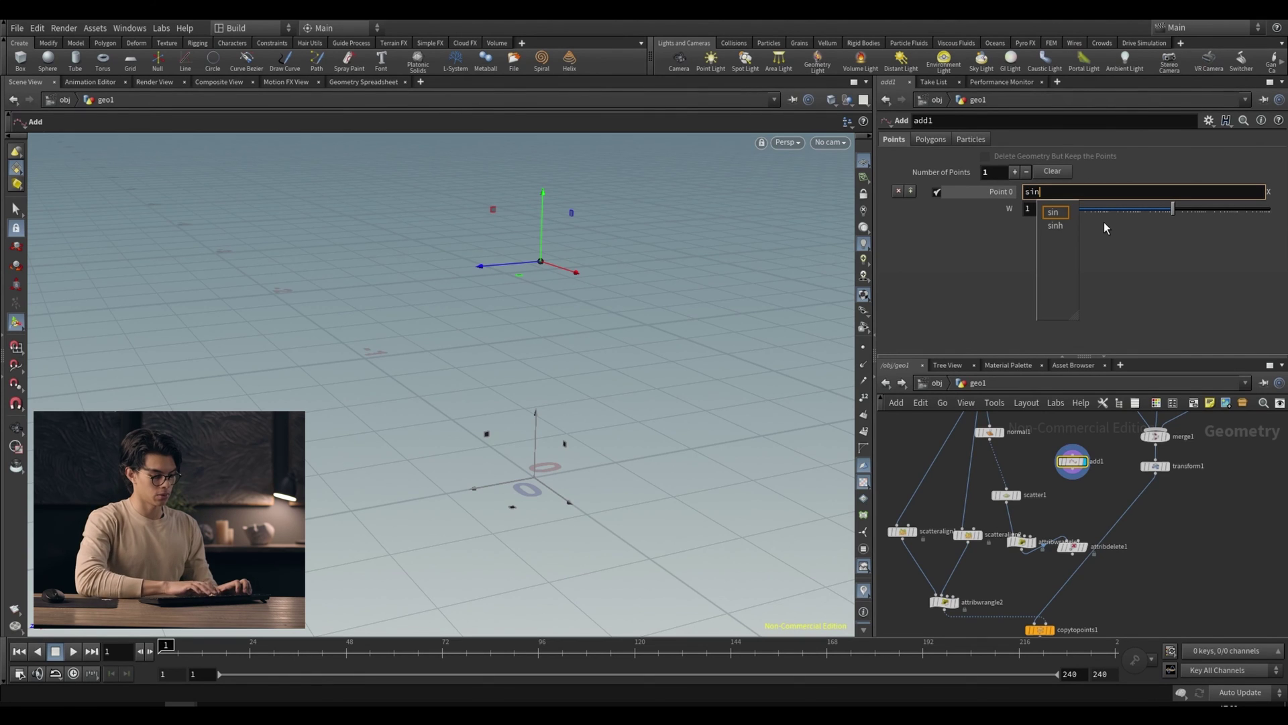
type("()")
type("@Time")
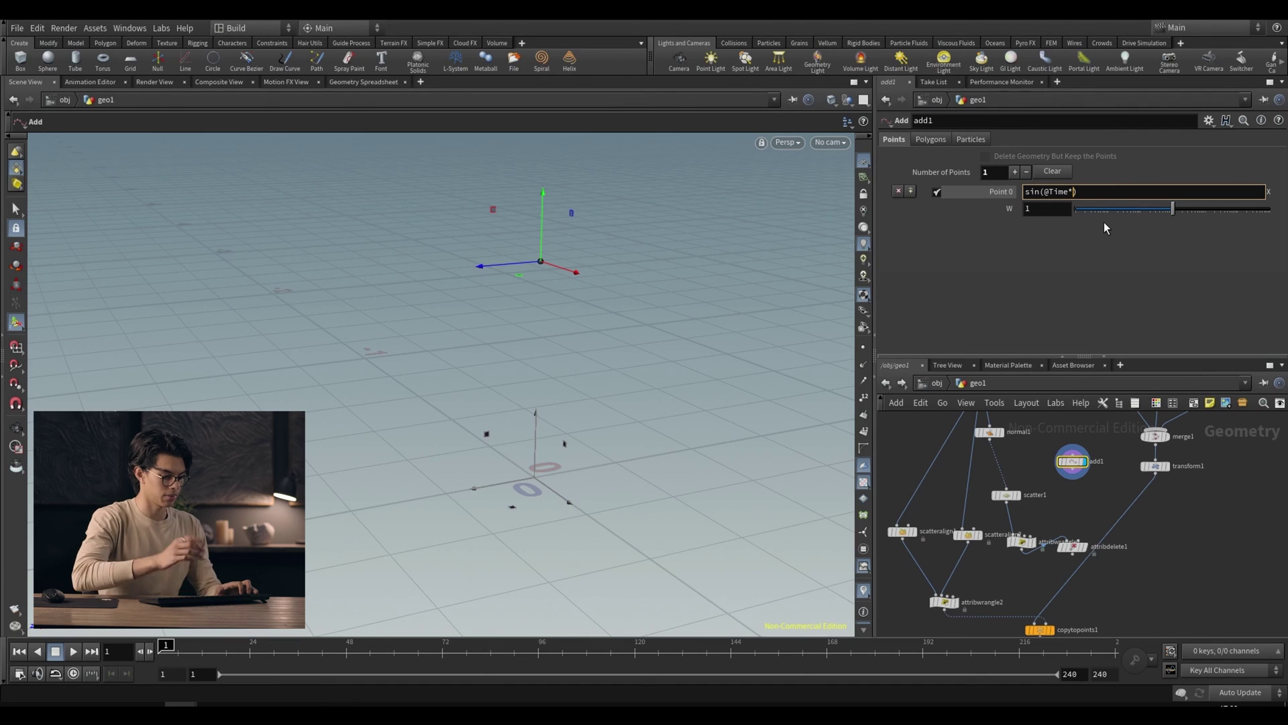
type("*")
key("Return")
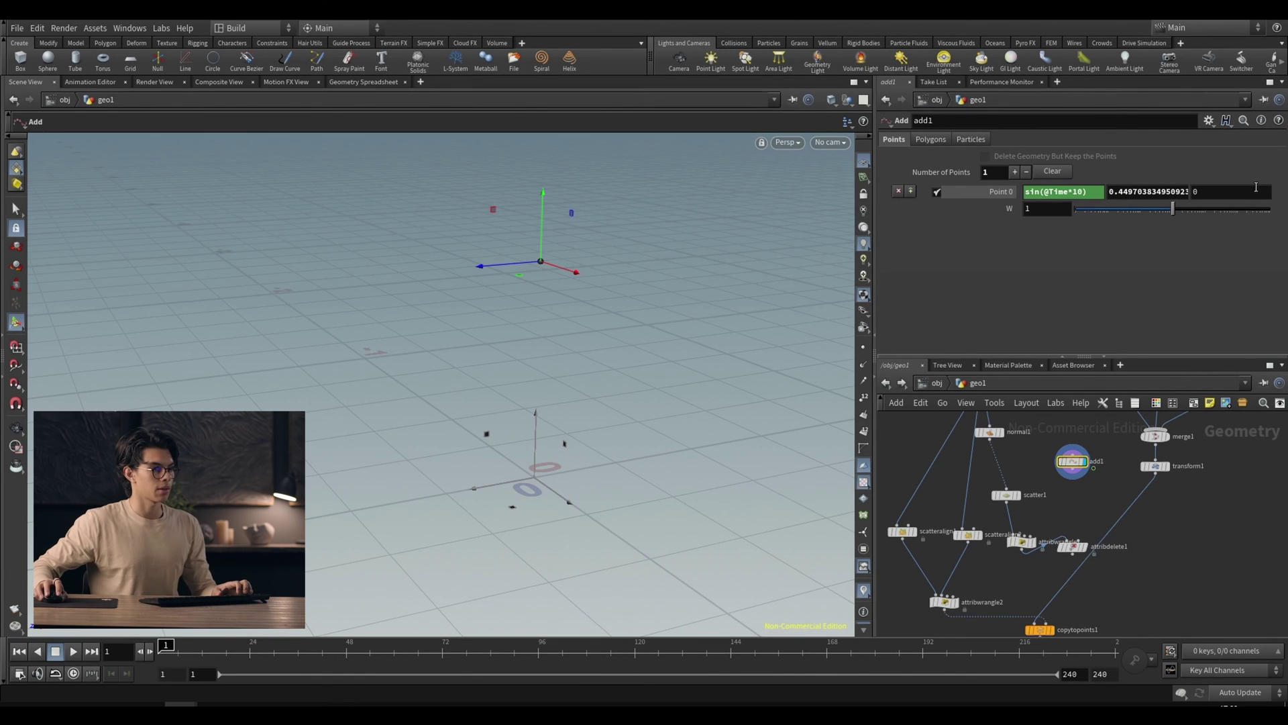
left_click(1153, 190)
type("cos()")
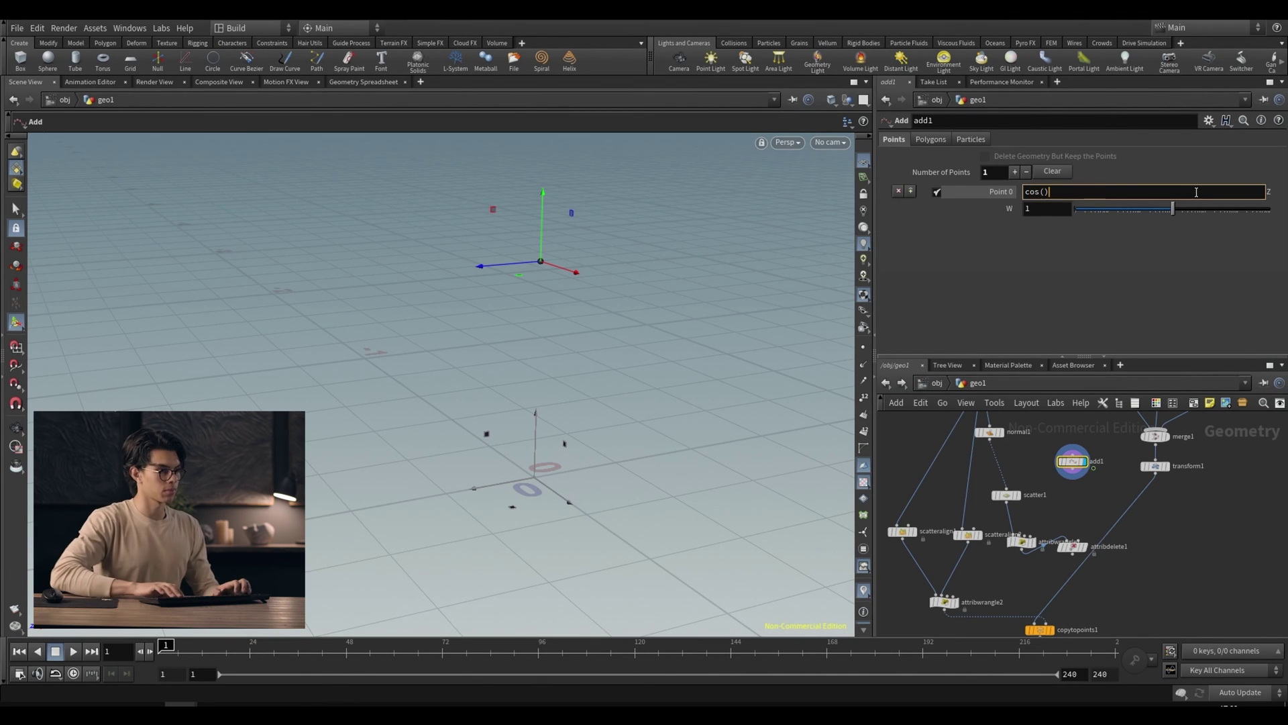
type("@Time")
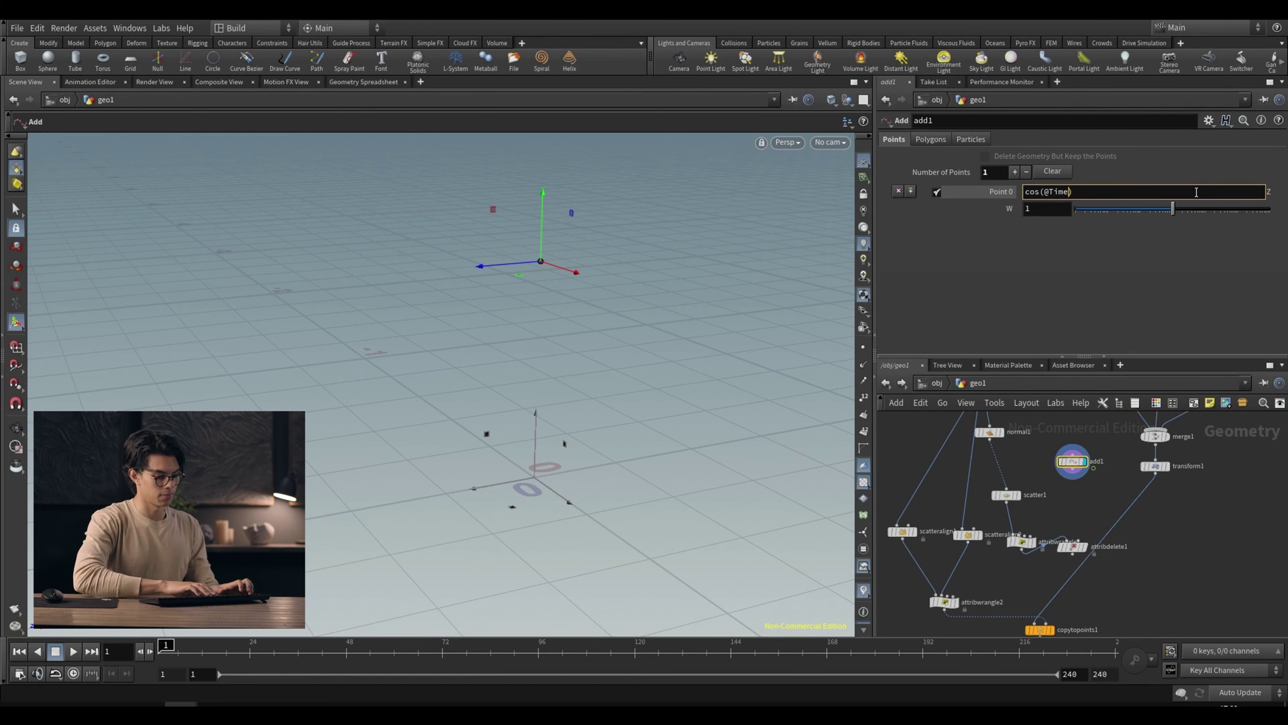
type("*10")
key("Return")
key("Up")
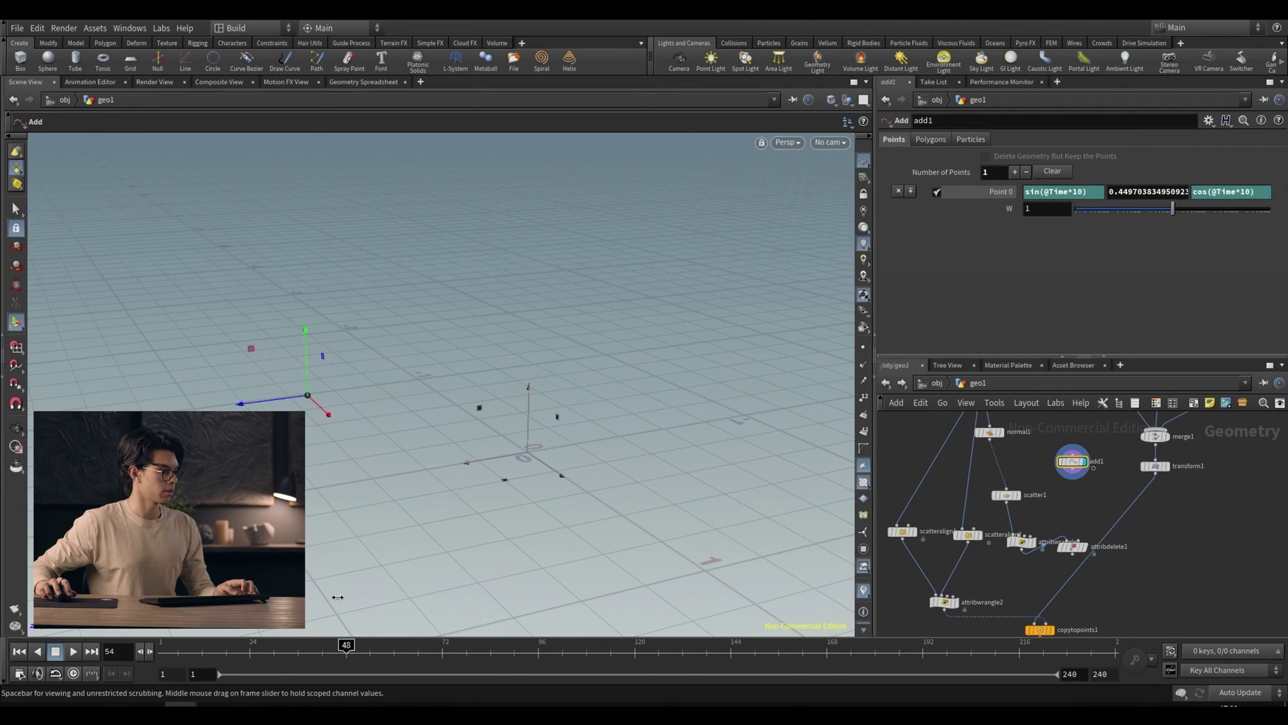
key("ctrl+Up")
left_click(1080, 195)
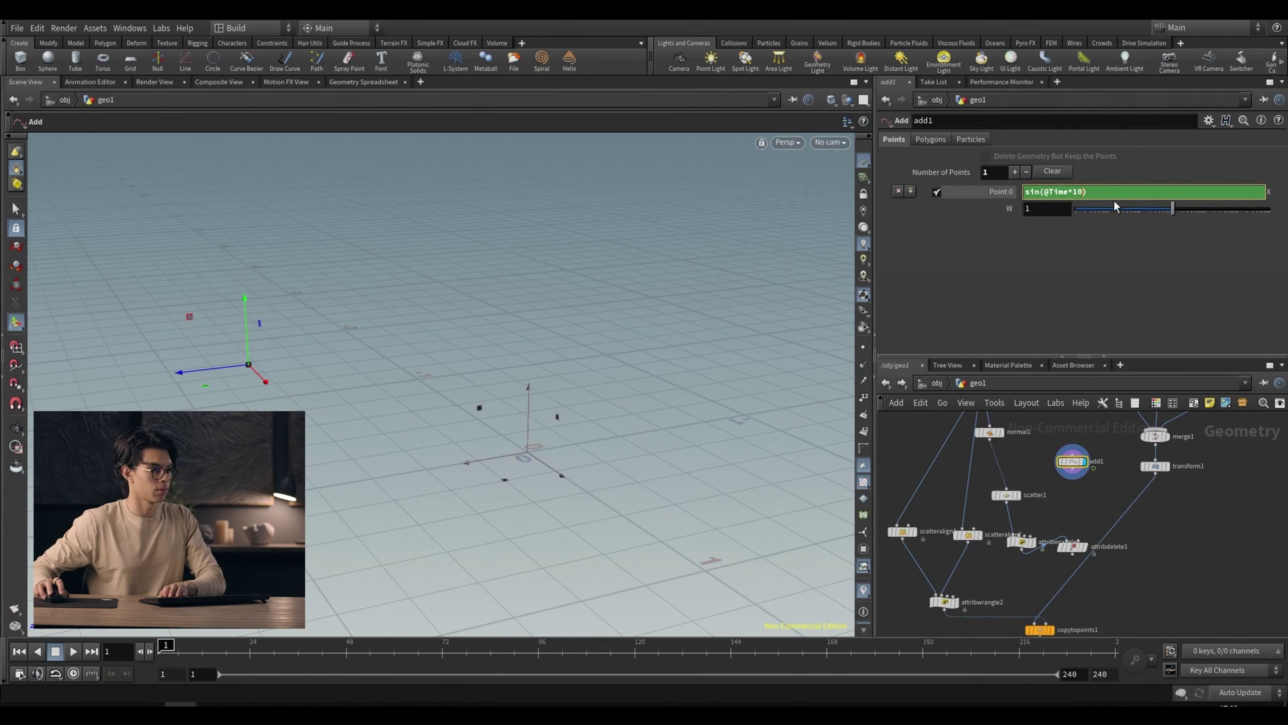
type("0")
key("Return")
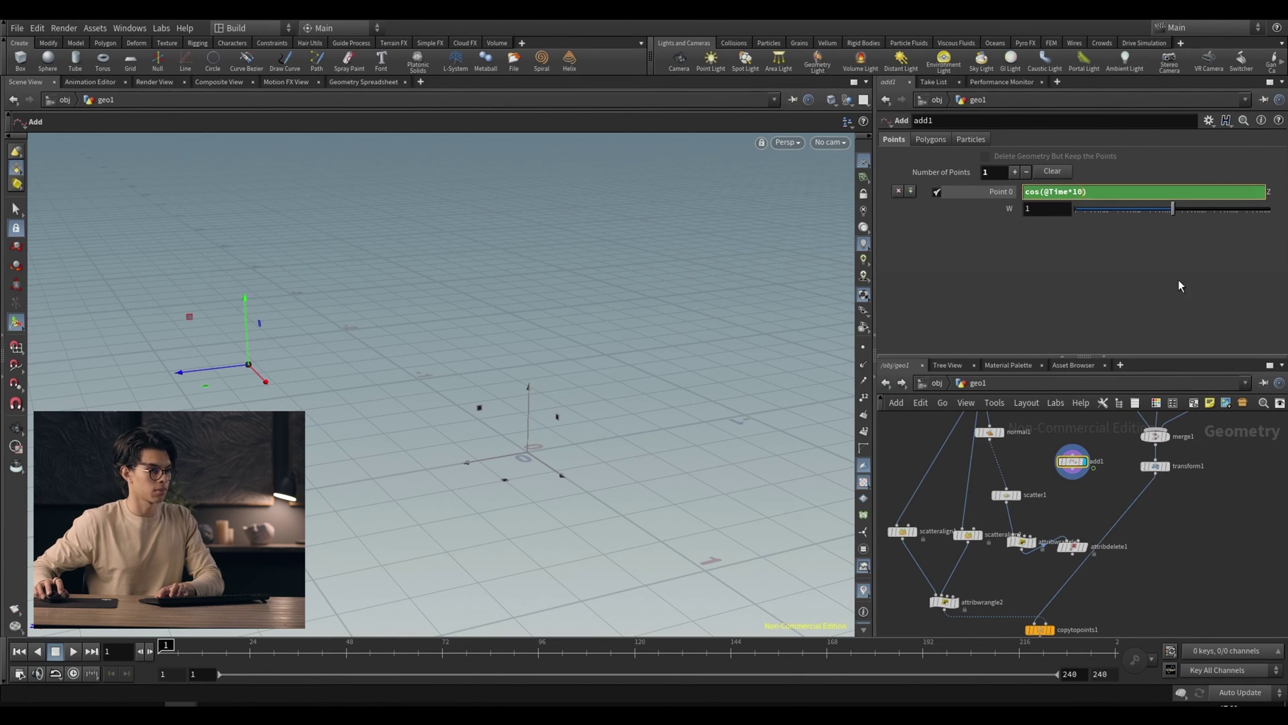
left_click_drag(166, 645, 820, 597)
middle_click_drag(1085, 497, 1076, 538)
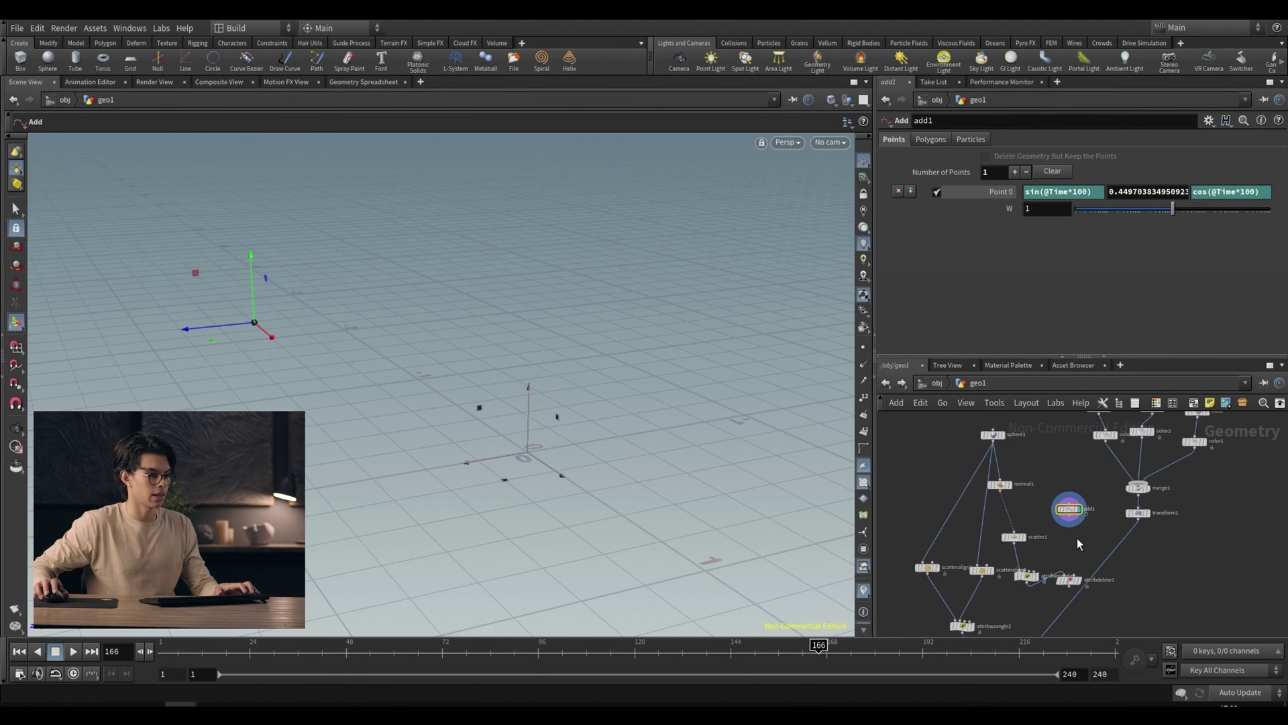
Step: Add a Ray node to the network
key("Tab")
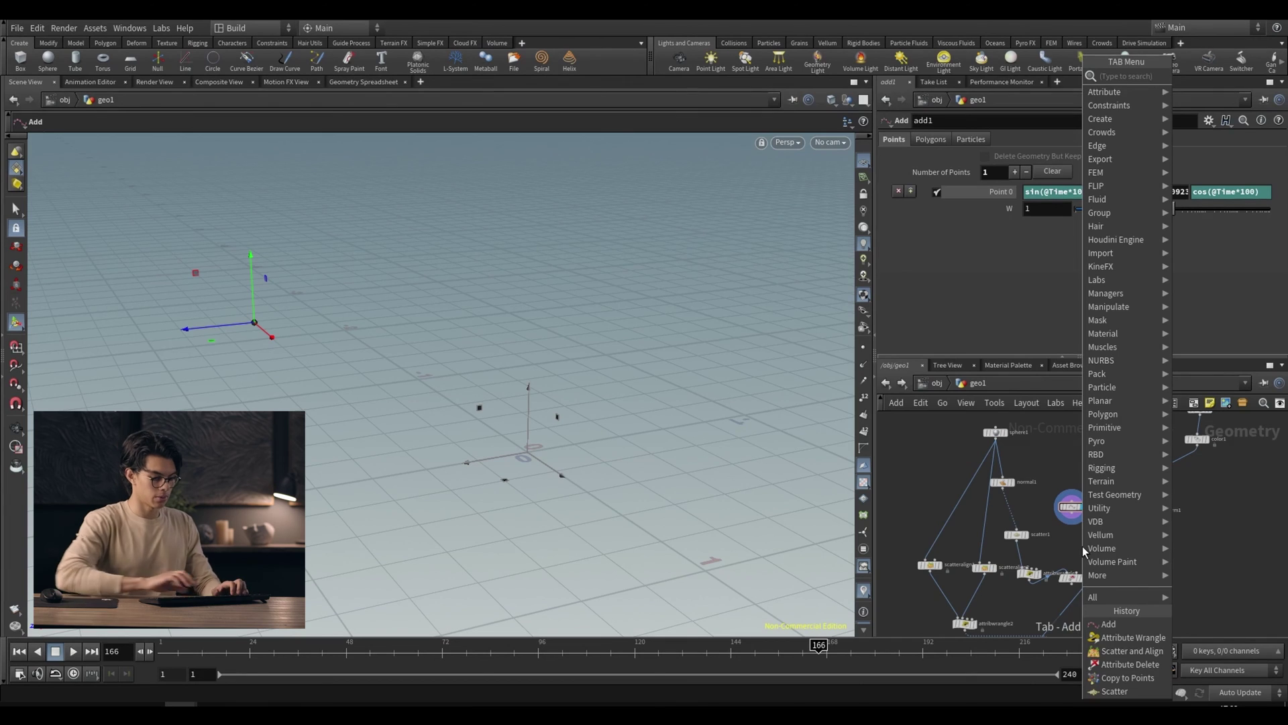
type("ray")
key("Return")
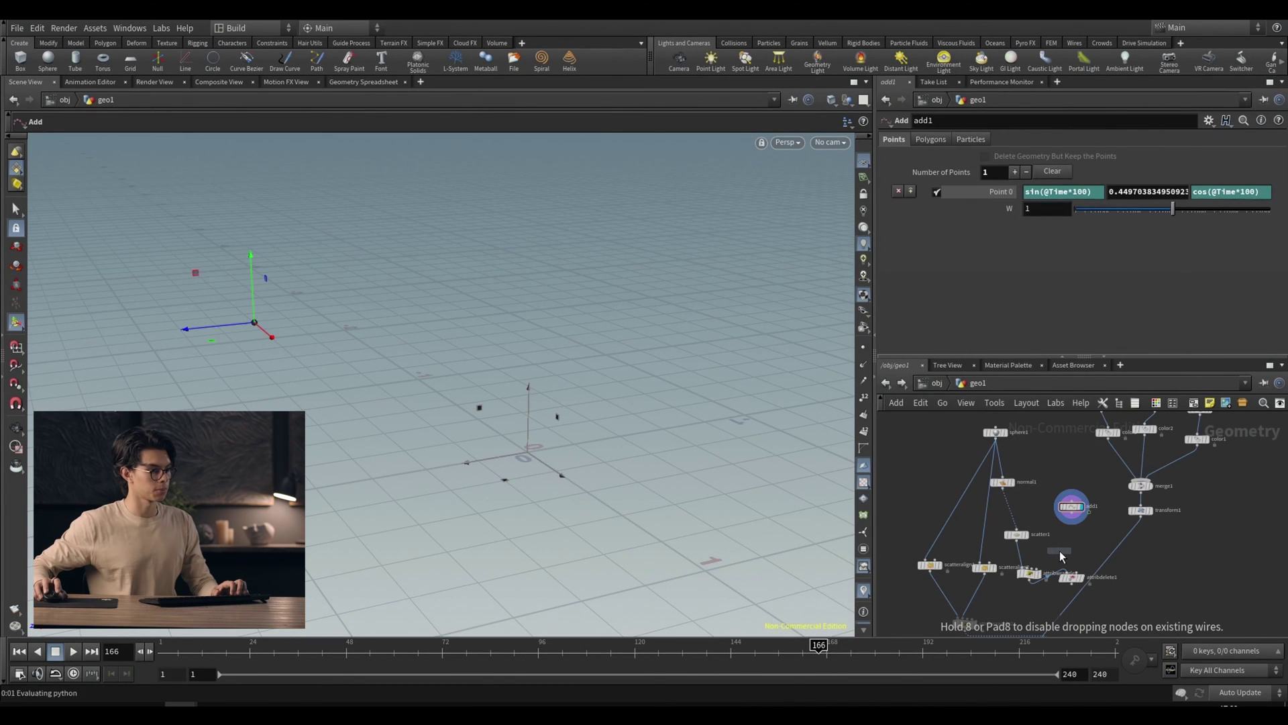
left_click(1060, 551)
scroll(1013, 443, "up", 4)
Step: Wire add1 and sphere1 into ray1, set Method to Minimum Distance, and check frame 111
left_click(985, 444)
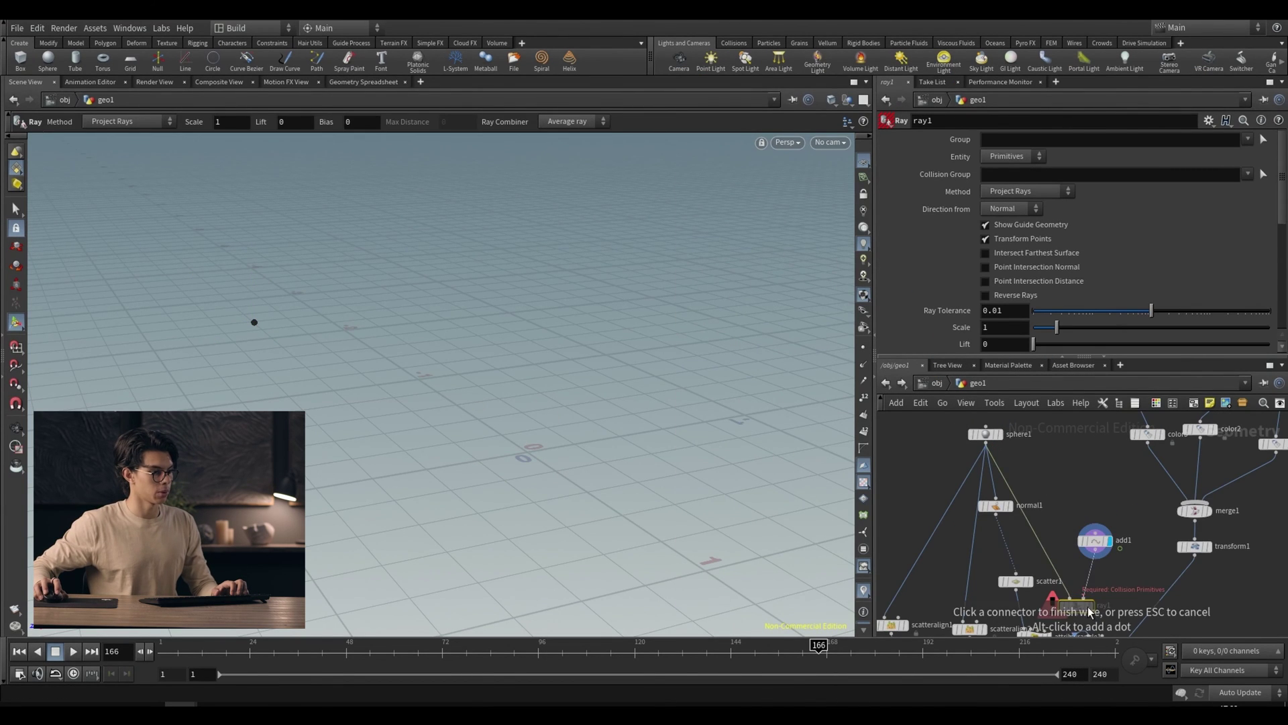
left_click(1085, 598)
left_click(1093, 607)
left_click(1014, 192)
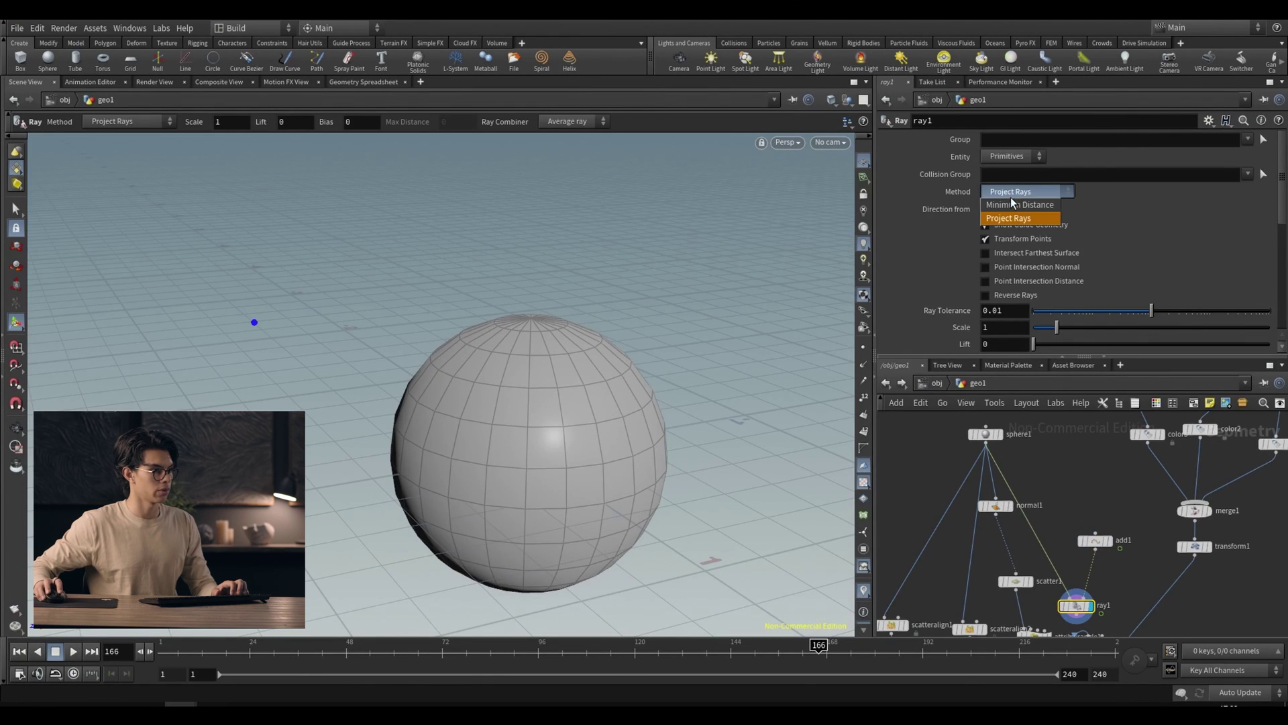
left_click(1021, 207)
scroll(1100, 577, "up", 3)
left_click_drag(1052, 536, 1070, 468)
left_click(1069, 462)
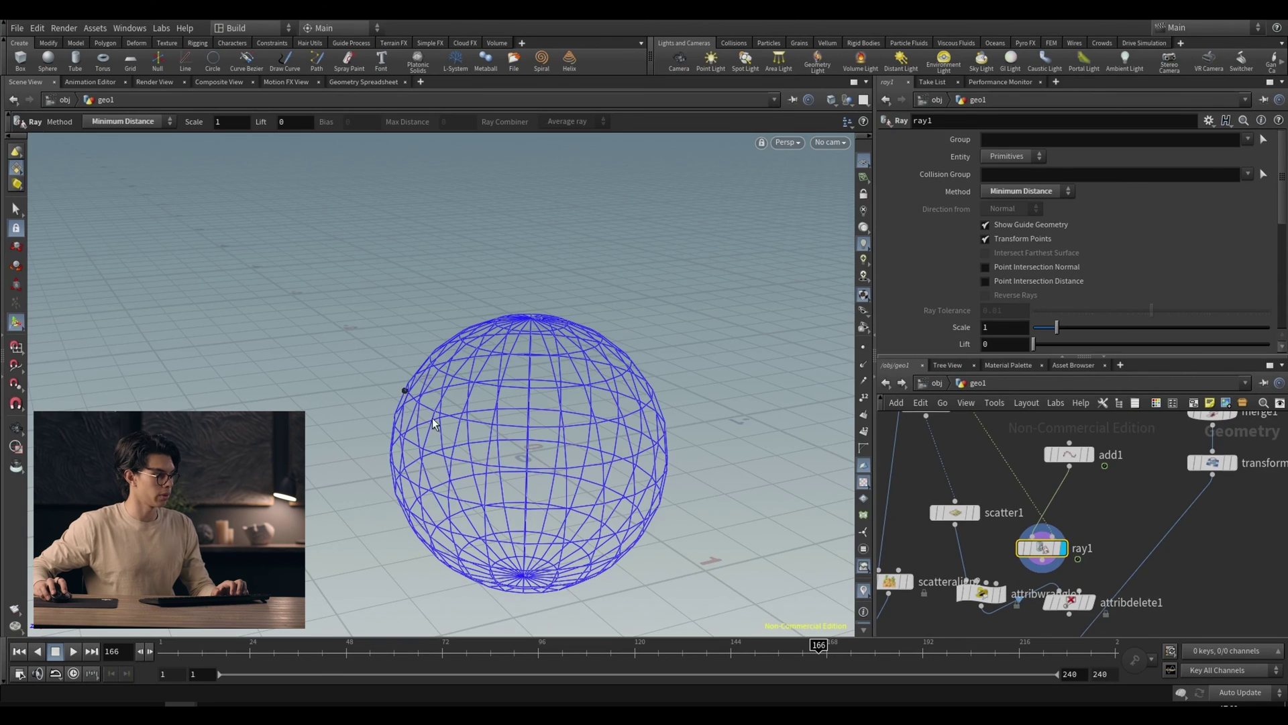
left_click_drag(172, 634, 599, 646)
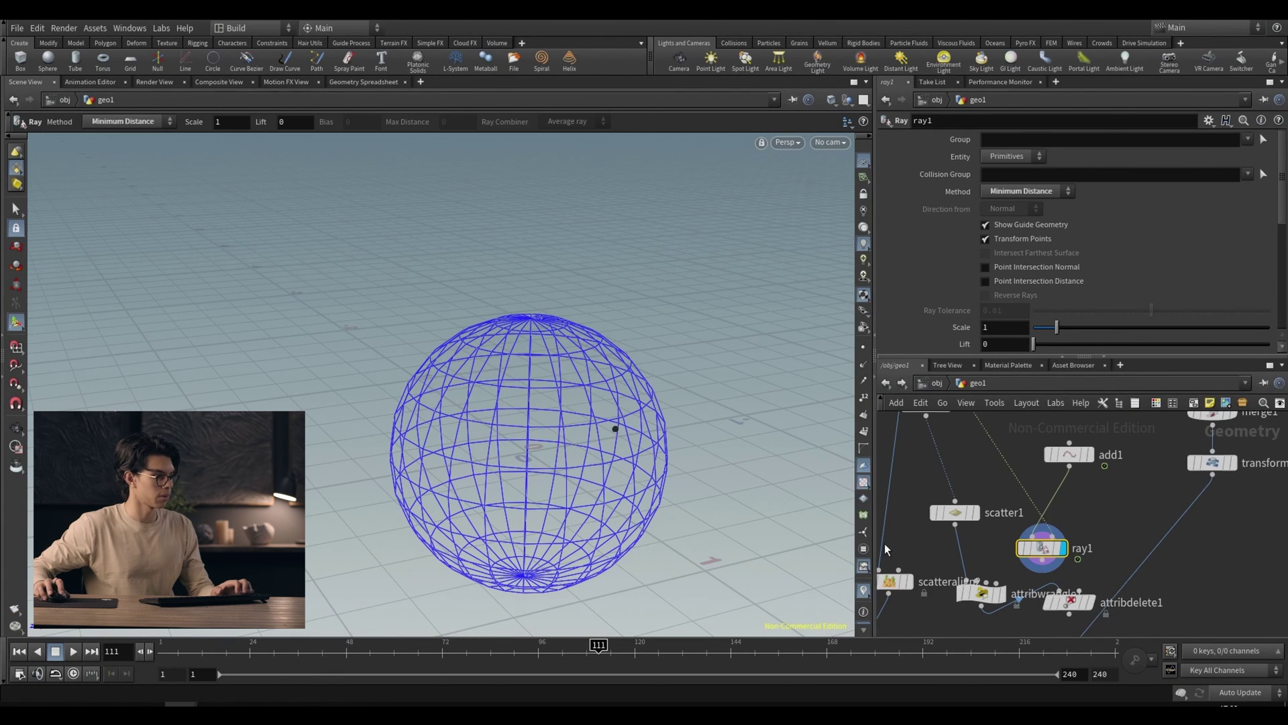
scroll(1140, 489, "down", 3)
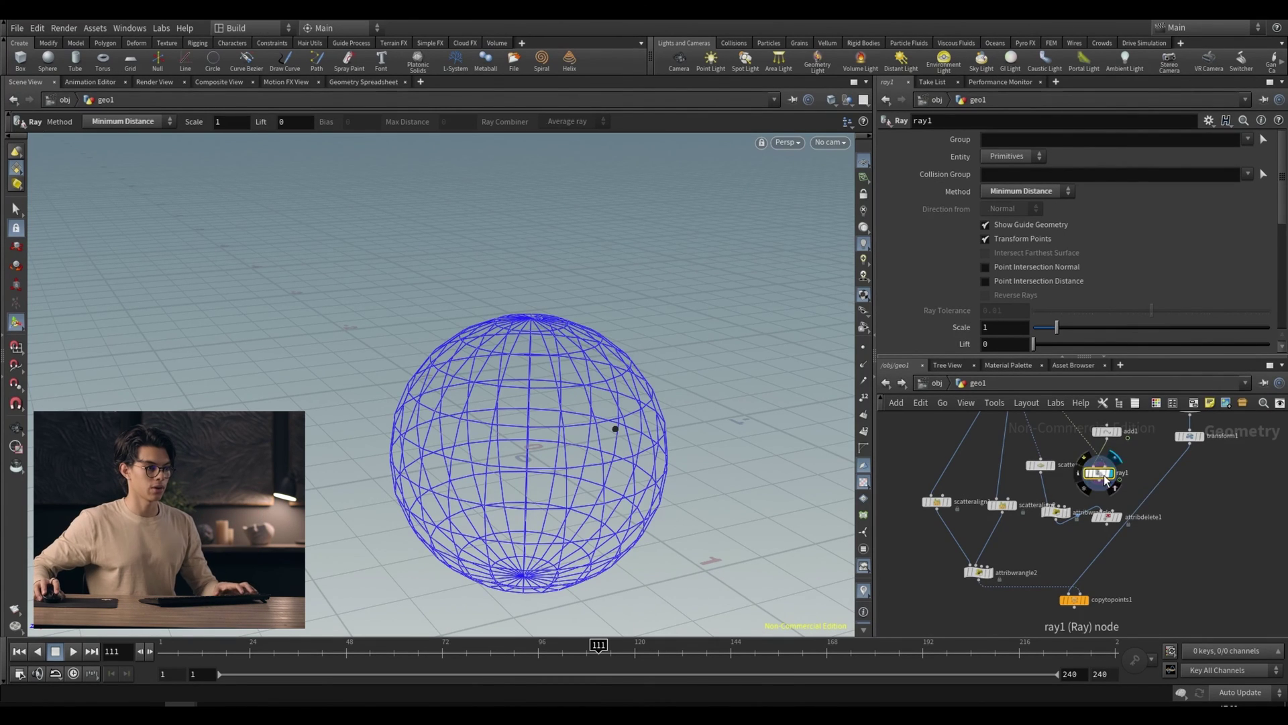
Step: Move ray1 lower and add an Attribute Wrangle after it
left_click_drag(1101, 473, 1232, 518)
middle_click_drag(1230, 578, 1152, 591)
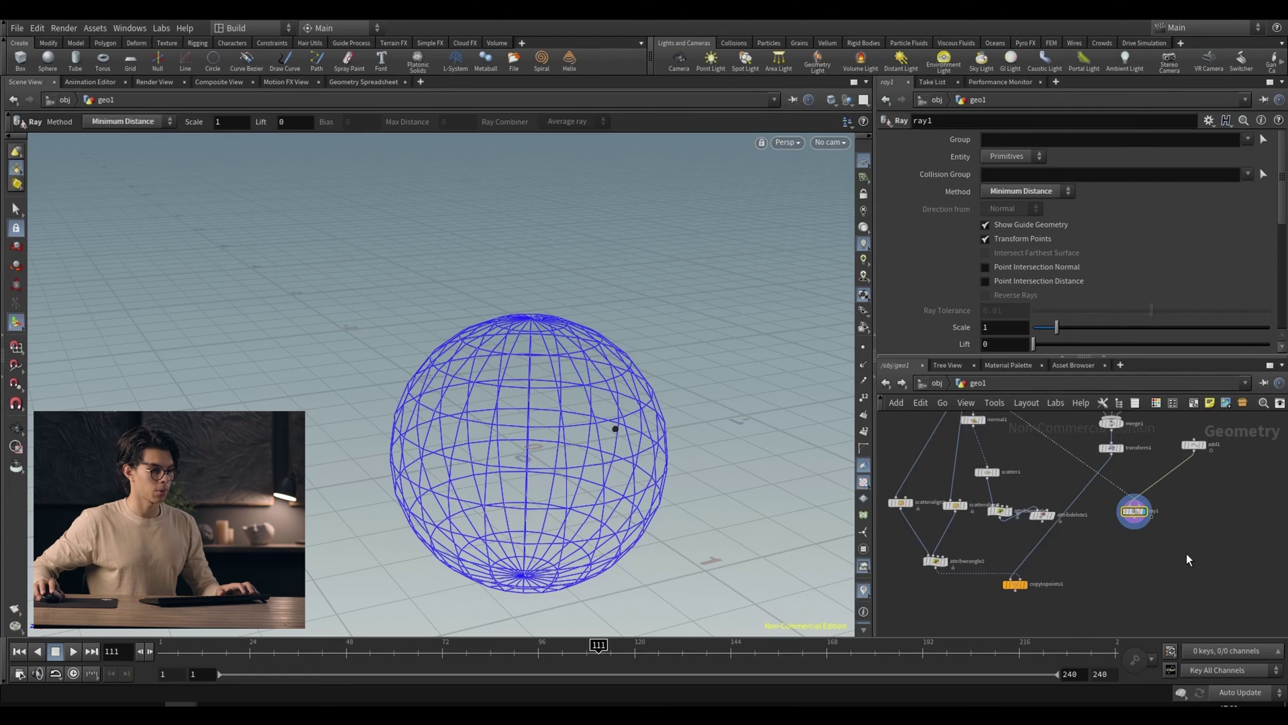
key("Tab")
type("aw")
left_click(1110, 77)
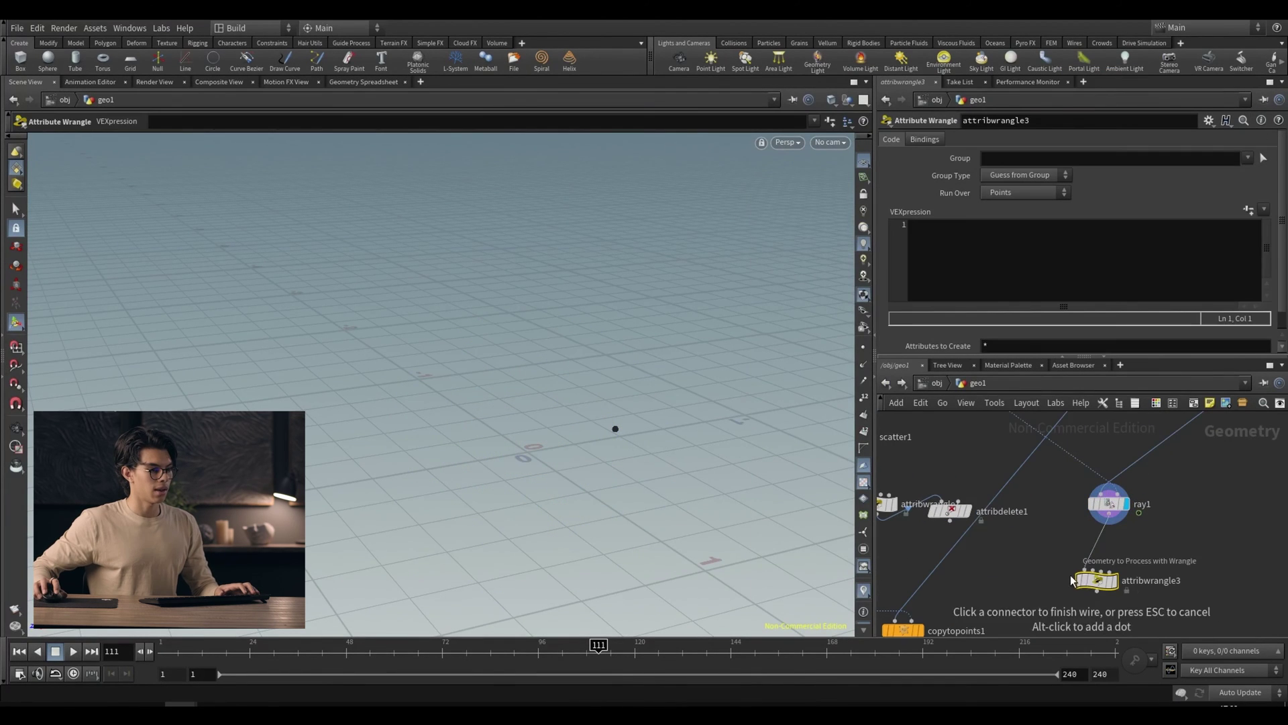
left_click(1029, 273)
type("@in")
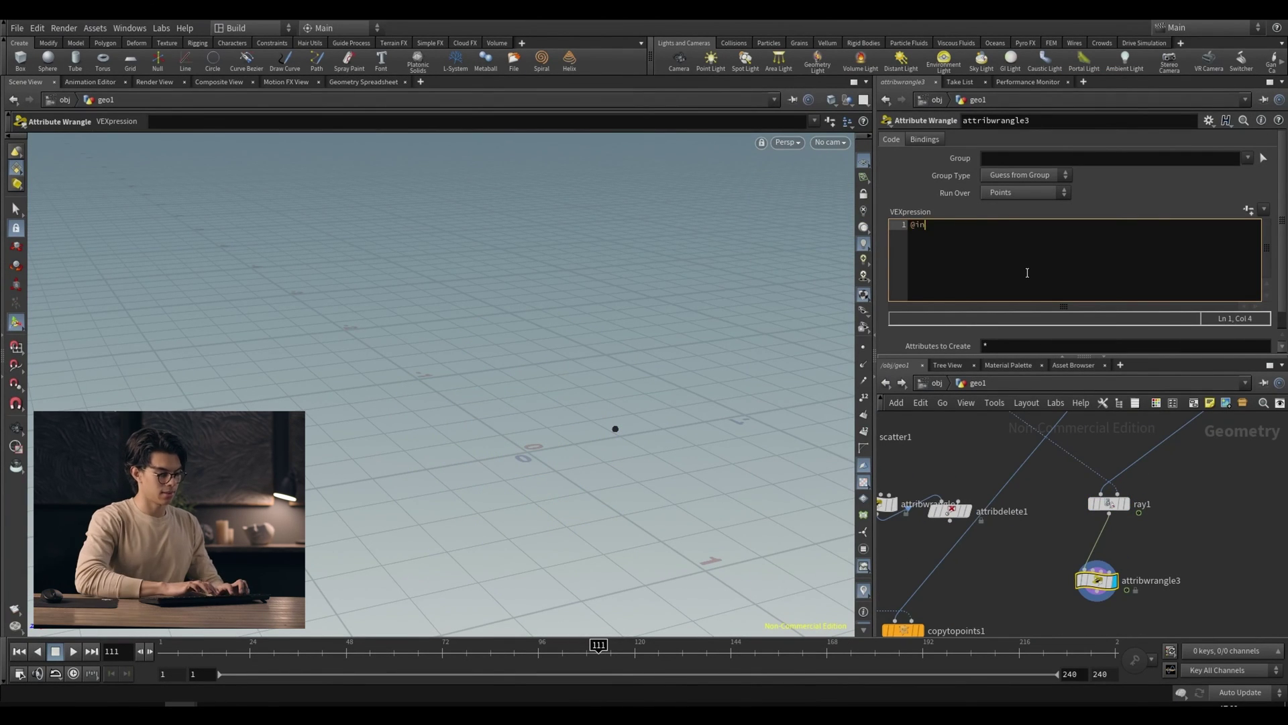
type("tensity =")
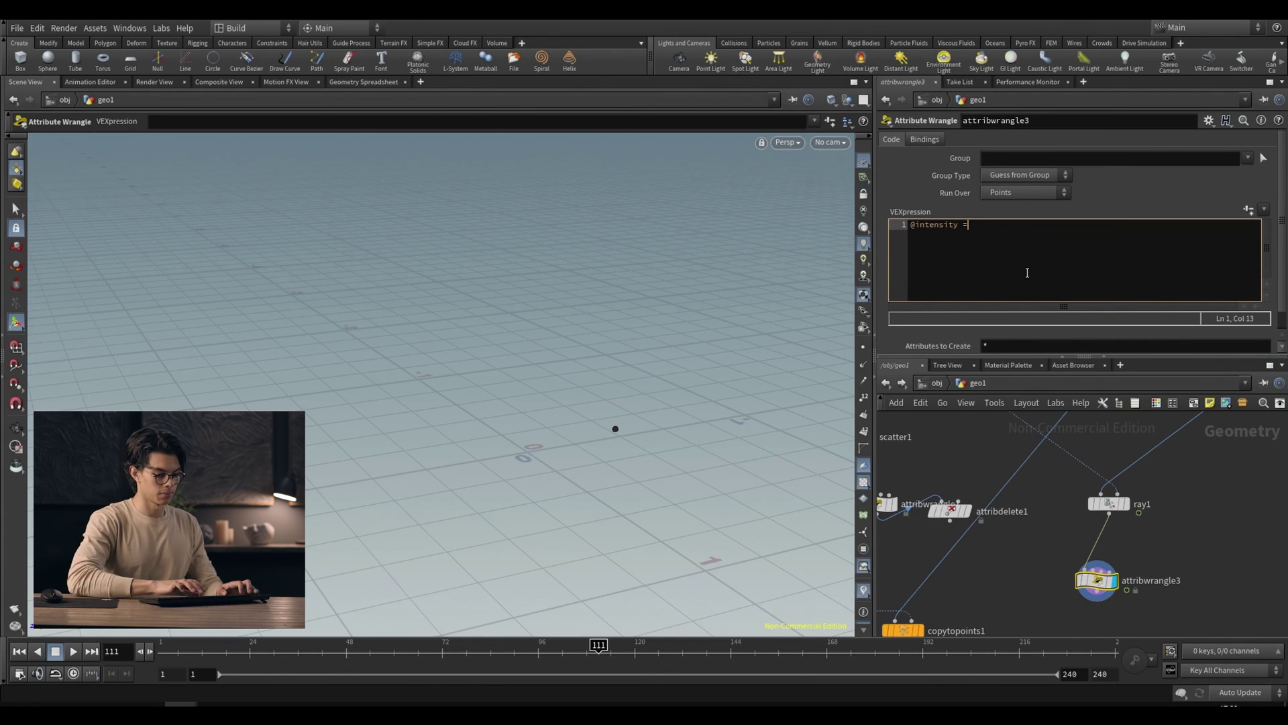
type(" 1;")
key("Return")
Step: Insert an Attribute Transfer after scatteralign, with the point wrangle wired into its second input
key("Tab")
type("att")
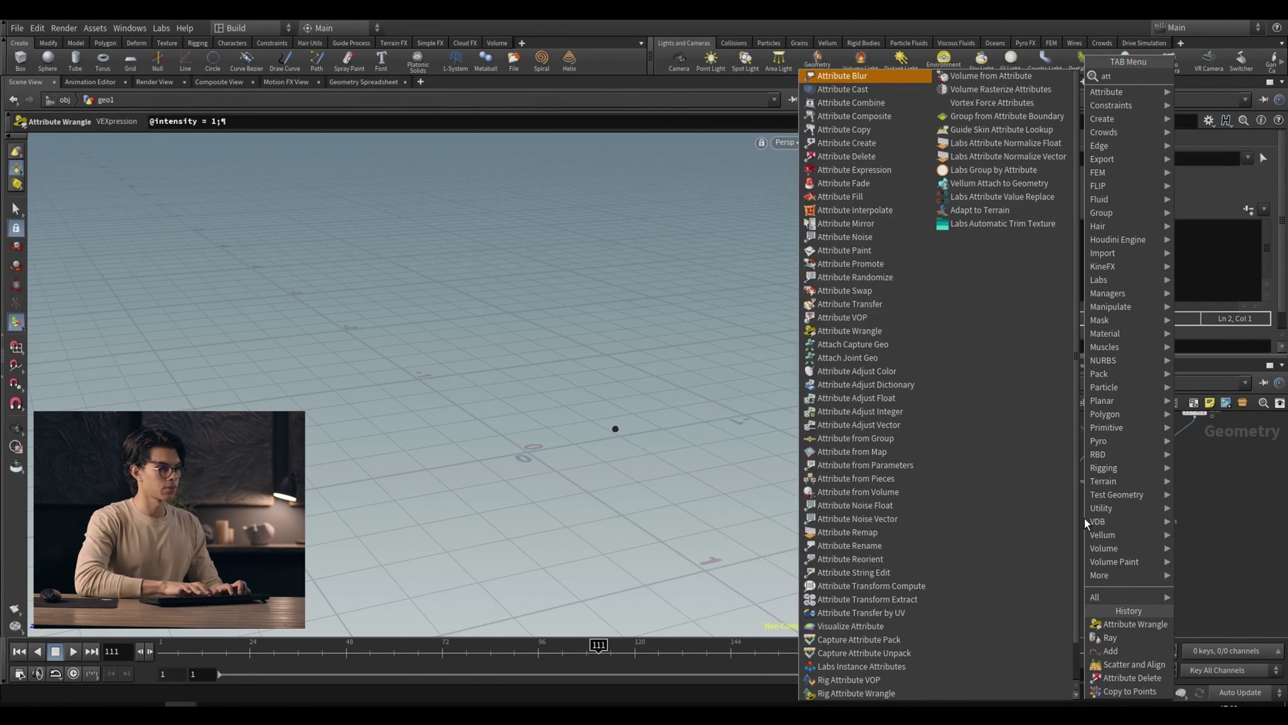
type("ribute")
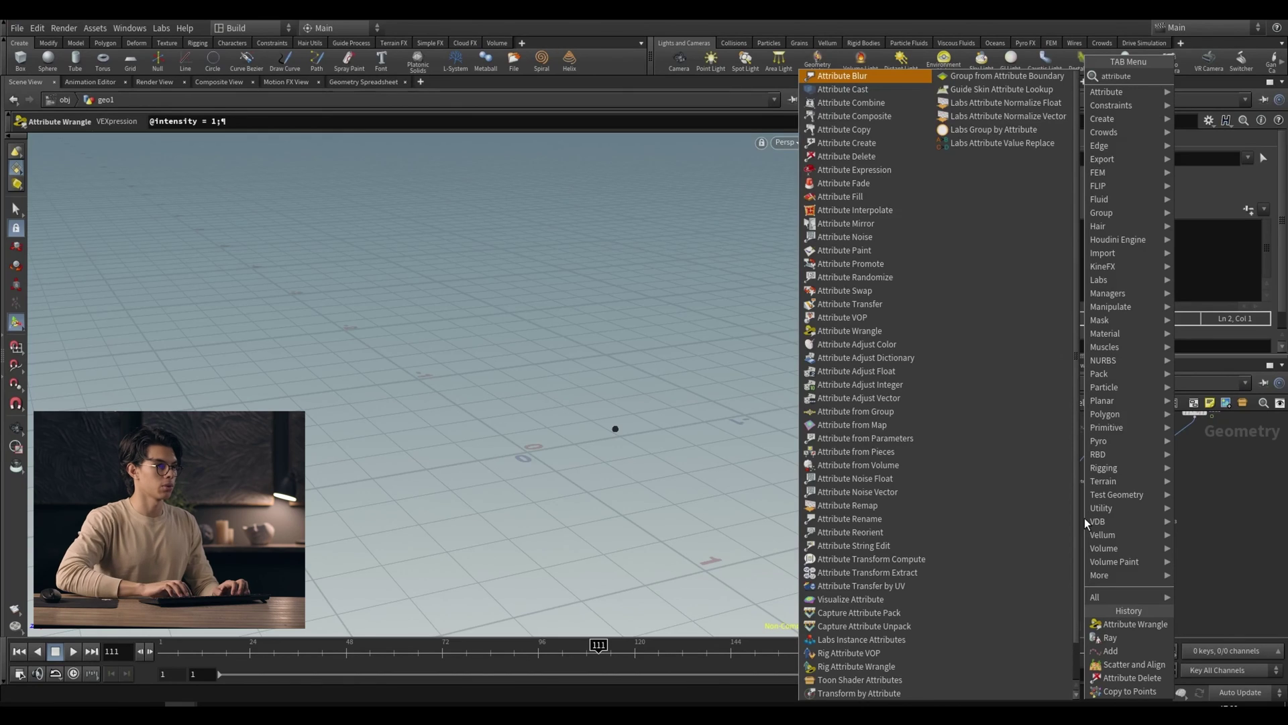
type("transfer")
key("Return")
left_click(1100, 581)
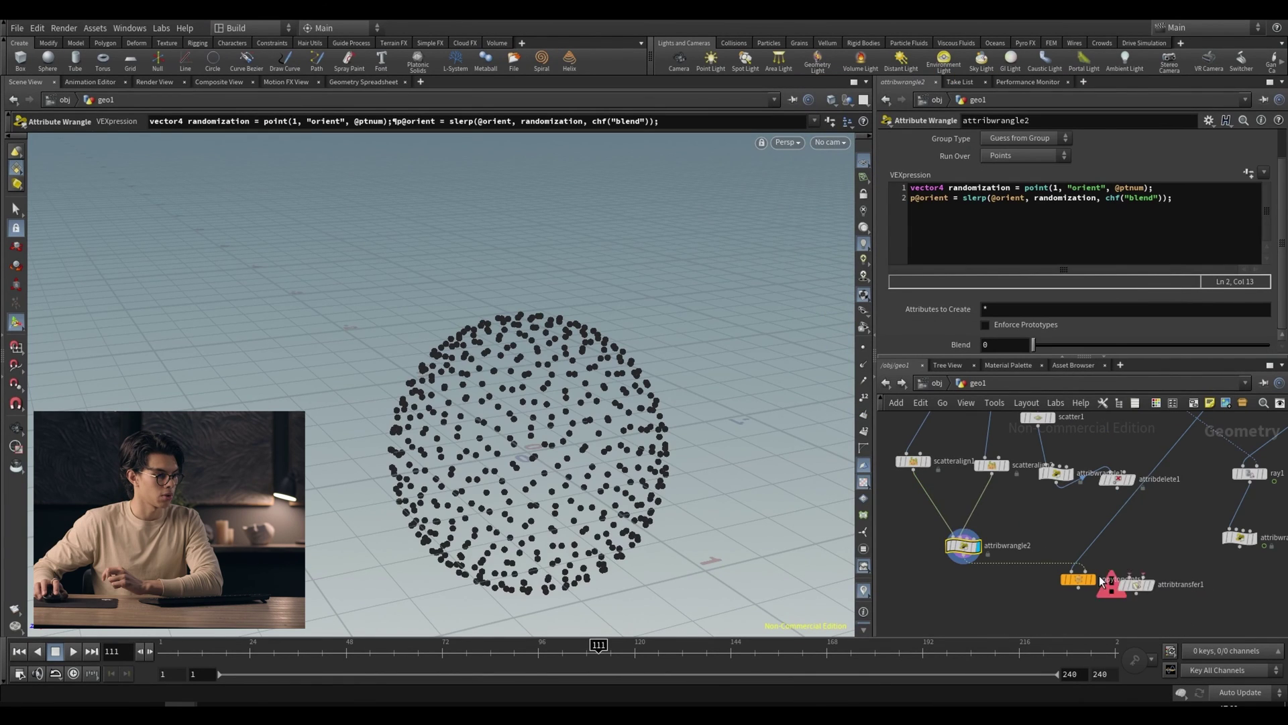
left_click_drag(1101, 581, 942, 510)
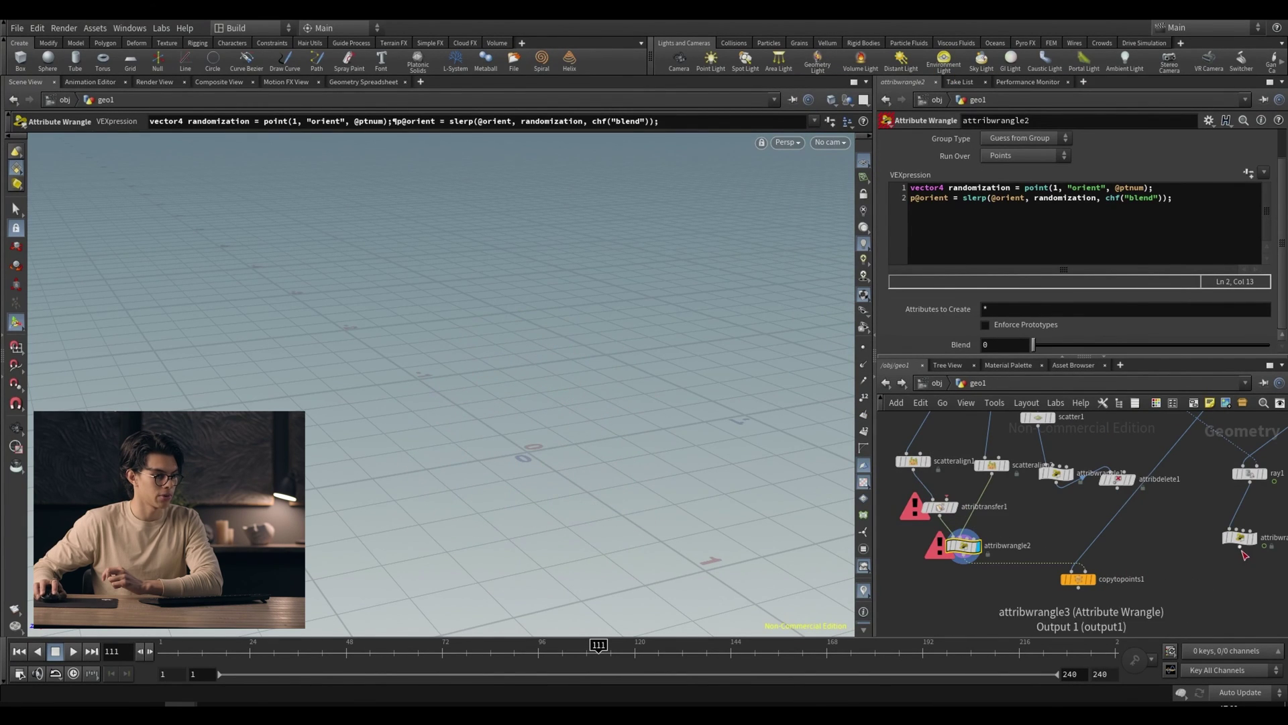
left_click(1240, 548)
left_click(948, 499)
left_click(939, 507)
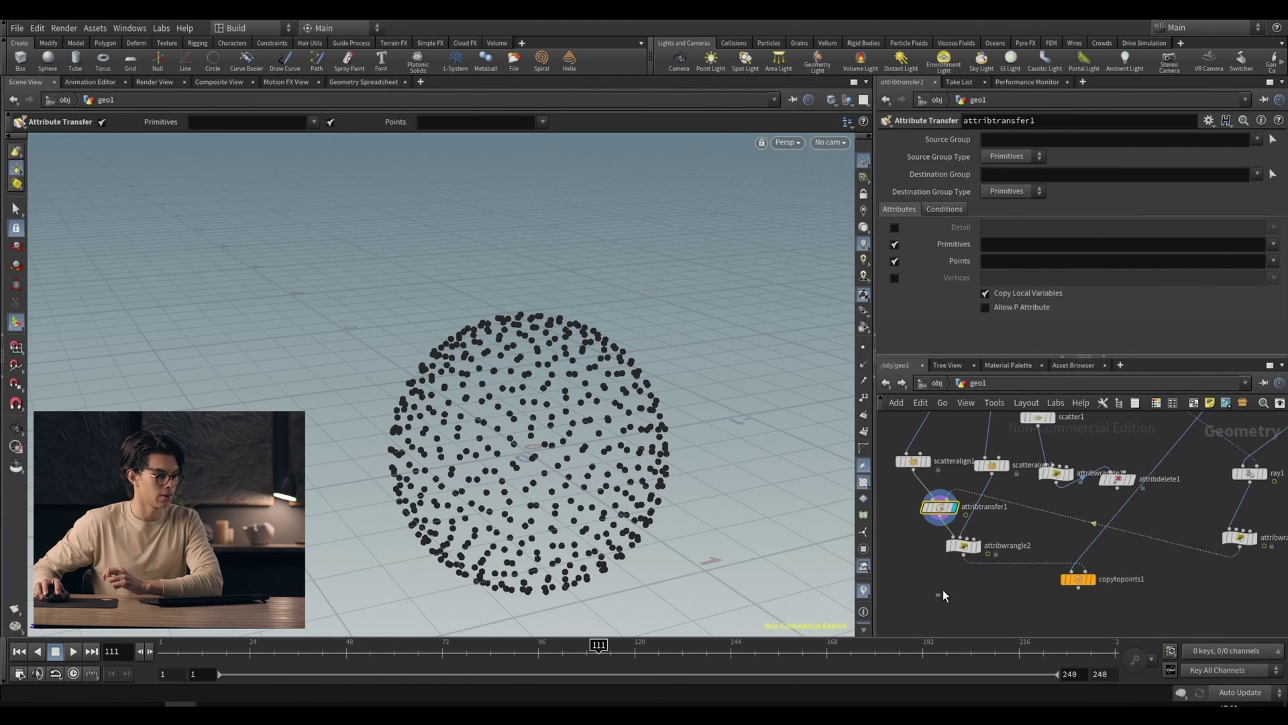
Step: Rearrange the network and add a new Attribute Wrangle above the transfer node
left_click(963, 545)
left_click_drag(963, 544, 977, 606)
left_click_drag(939, 507, 942, 545)
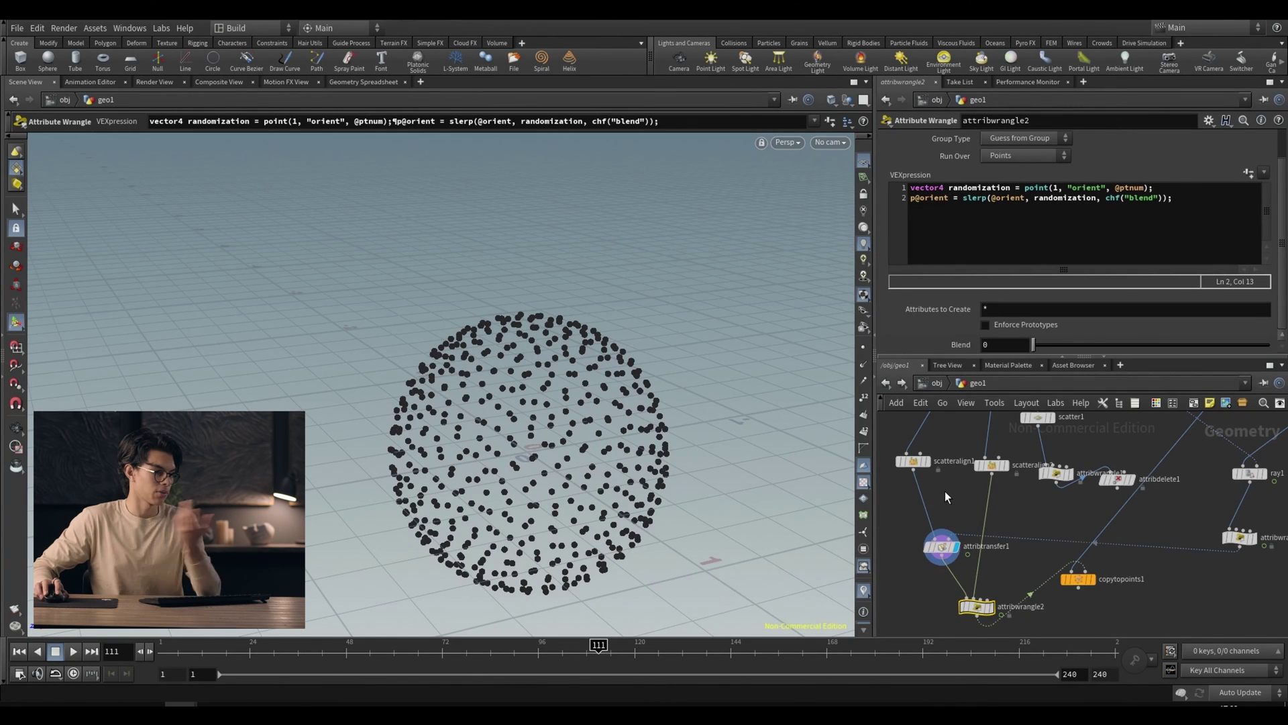
key("Tab")
mouse_move(999, 347)
left_click(1081, 107)
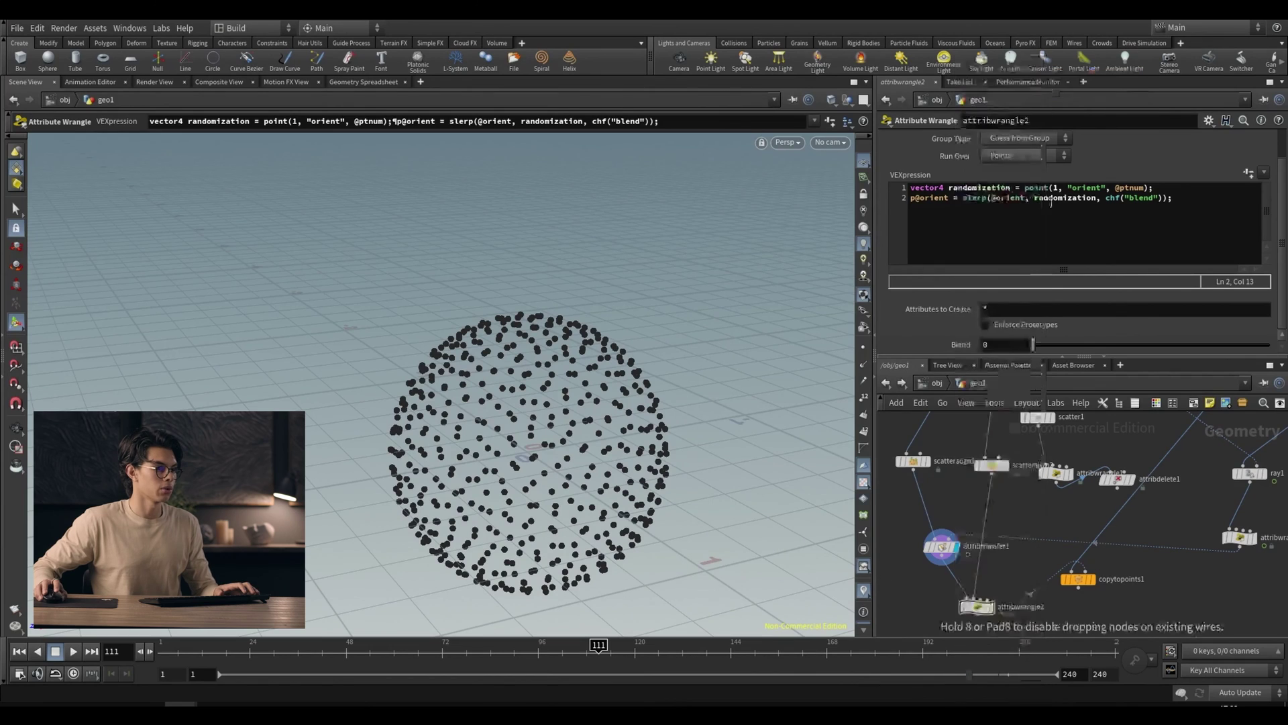
left_click(924, 503)
left_click(978, 245)
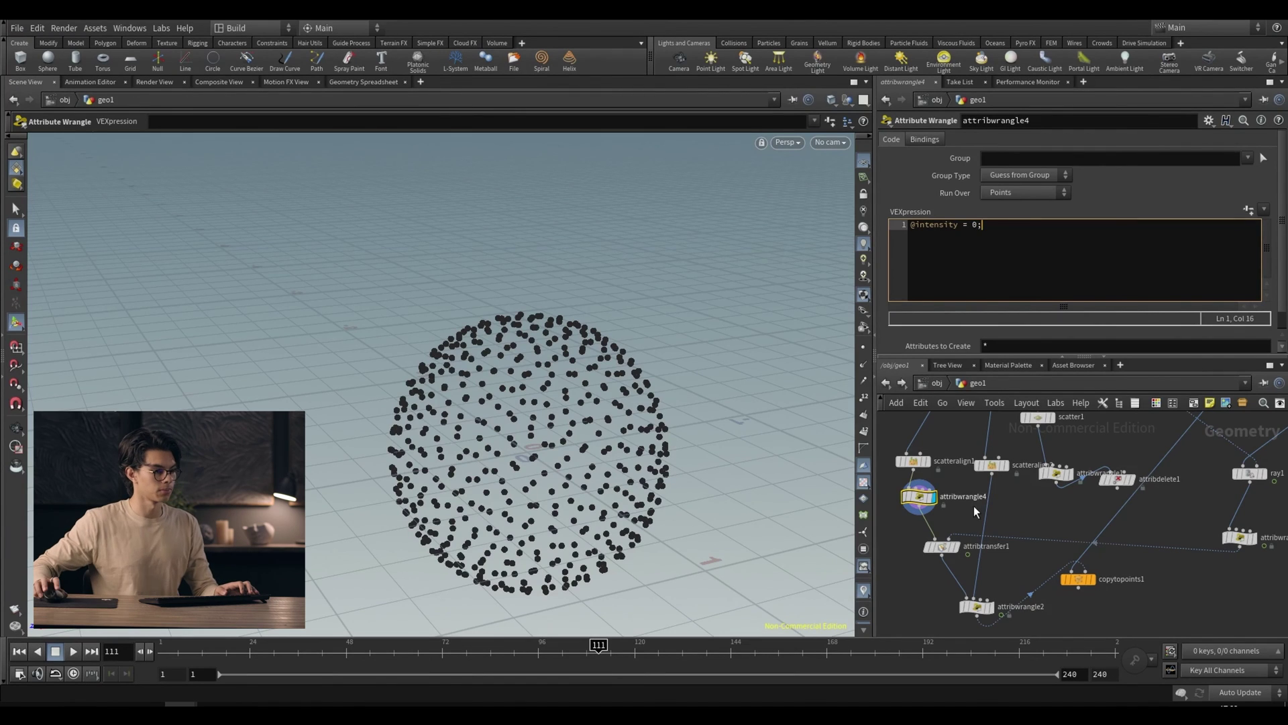
Step: Make the transfer carry the 'intensity' point attribute with Distance Threshold 0
left_click(942, 546)
left_click(1019, 261)
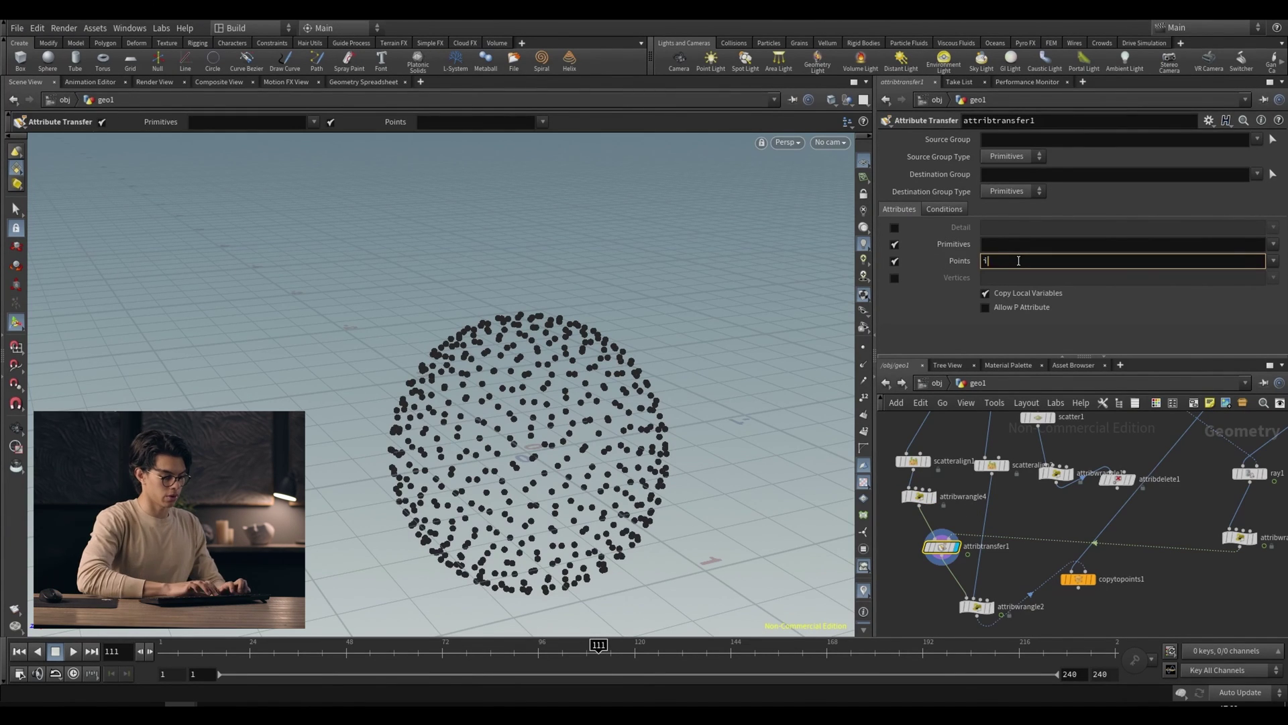
type("intensity")
key("Return")
left_click(943, 208)
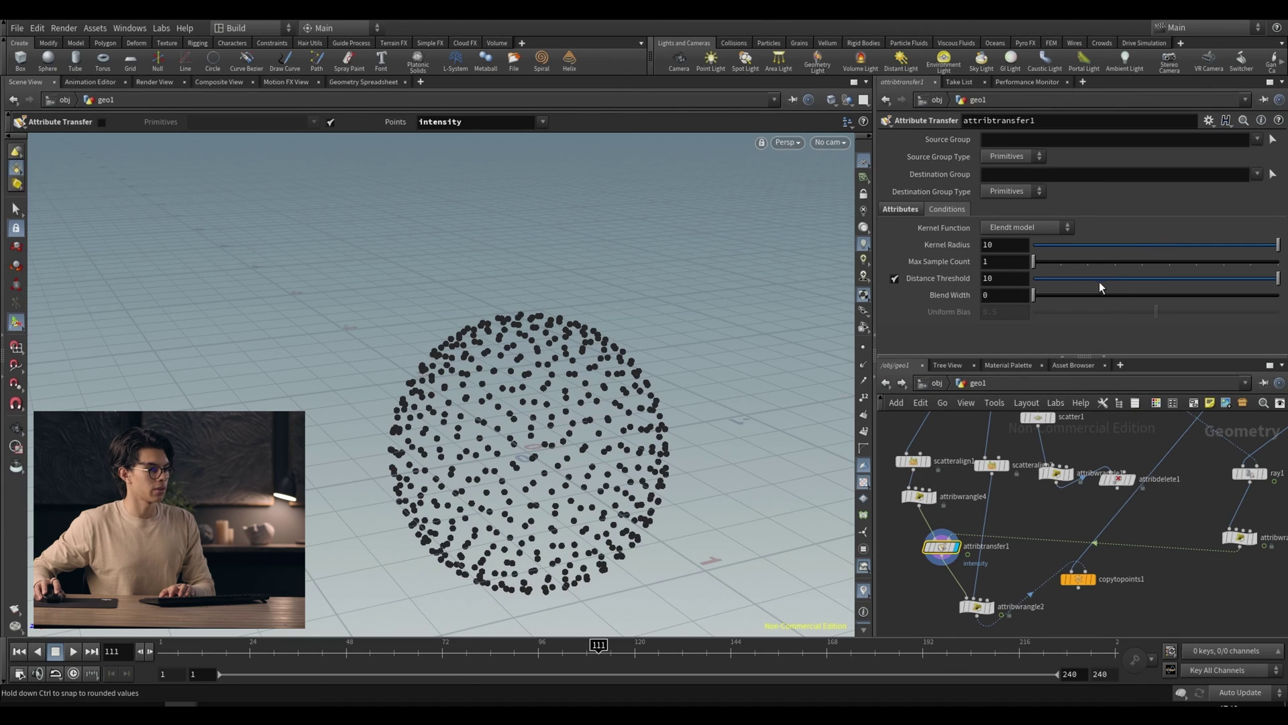
left_click_drag(1166, 279, 1037, 283)
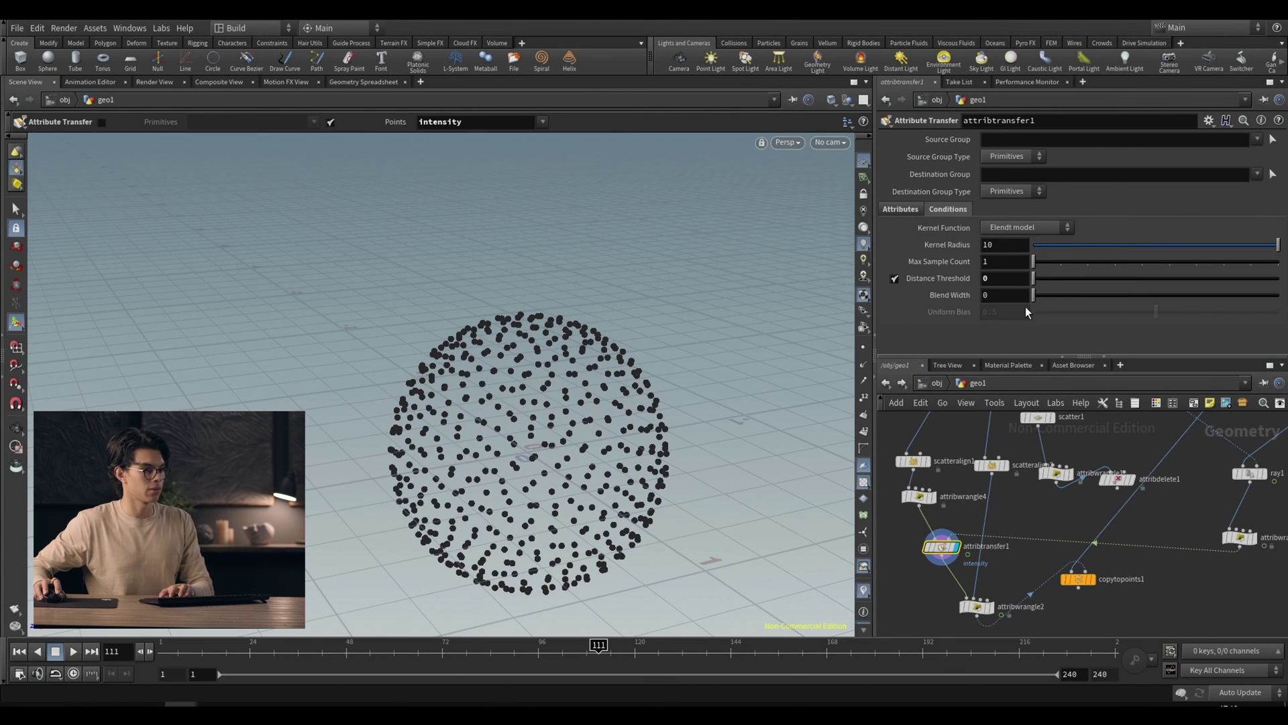
Step: Colour the sphere's points by intensity and play from frame 1 to watch the hotspot
mouse_move(956, 552)
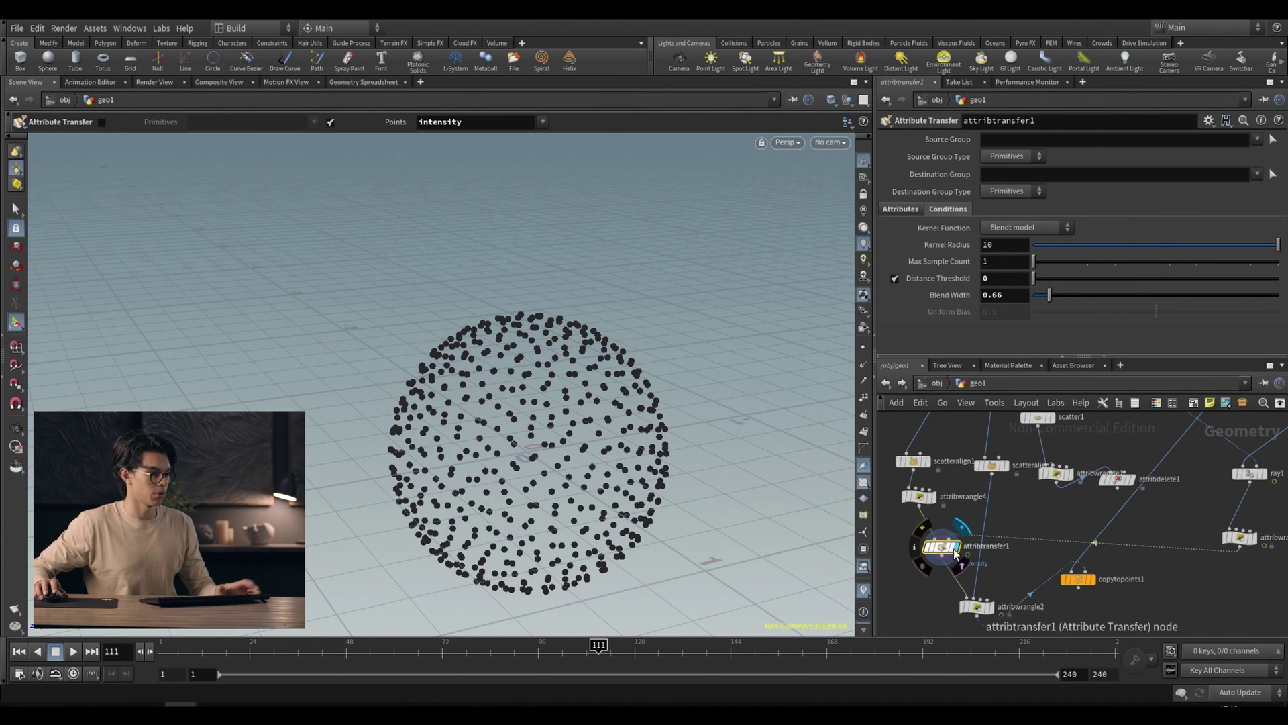
left_click(913, 552)
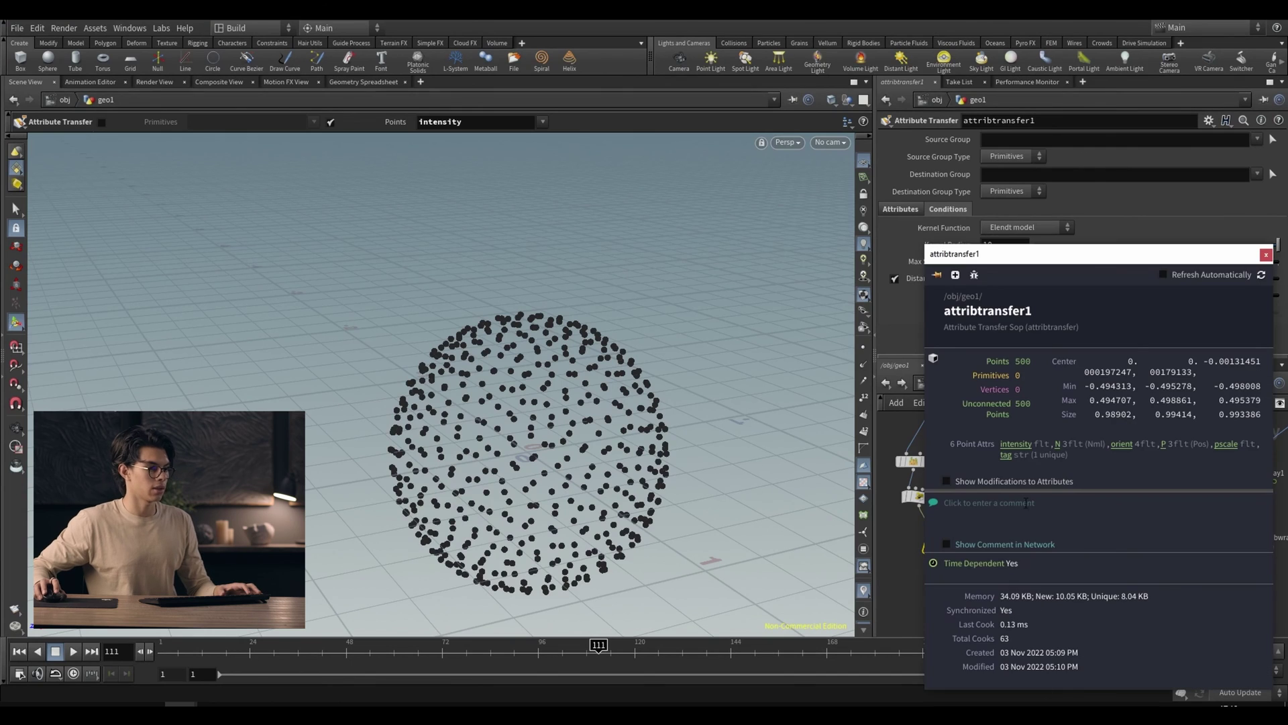
left_click(1015, 444)
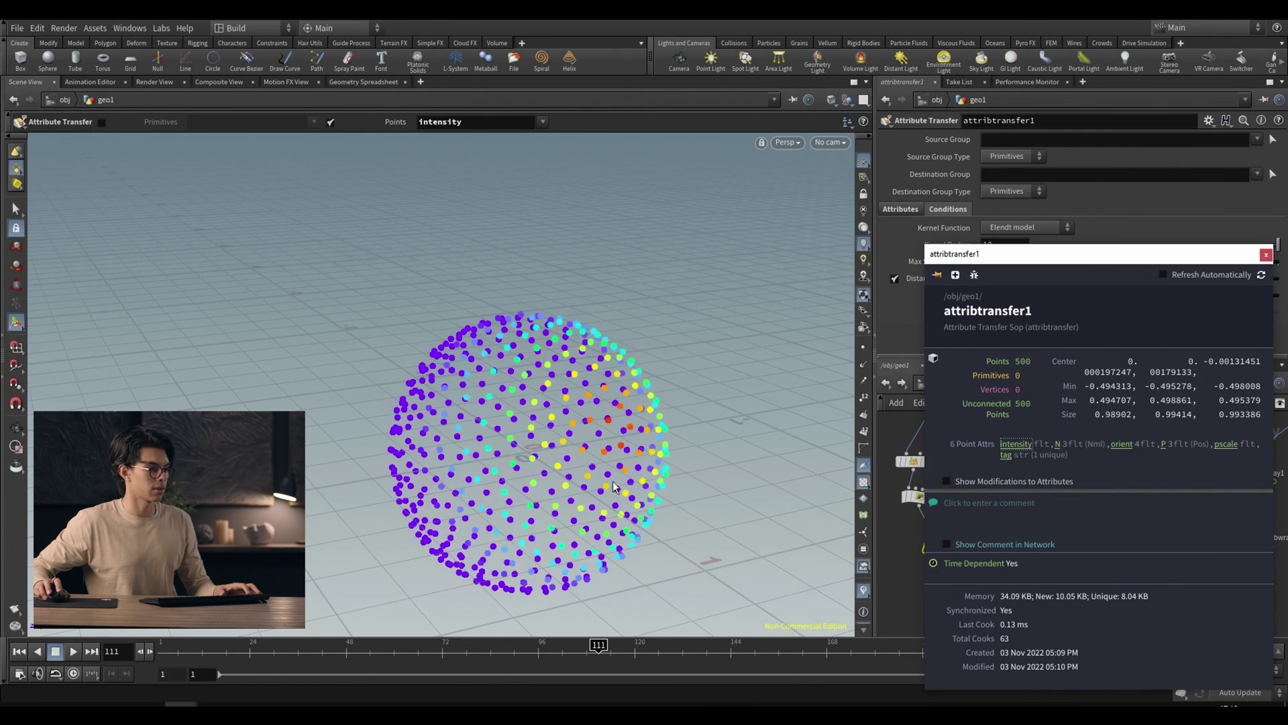
left_click(15, 430)
left_click(18, 651)
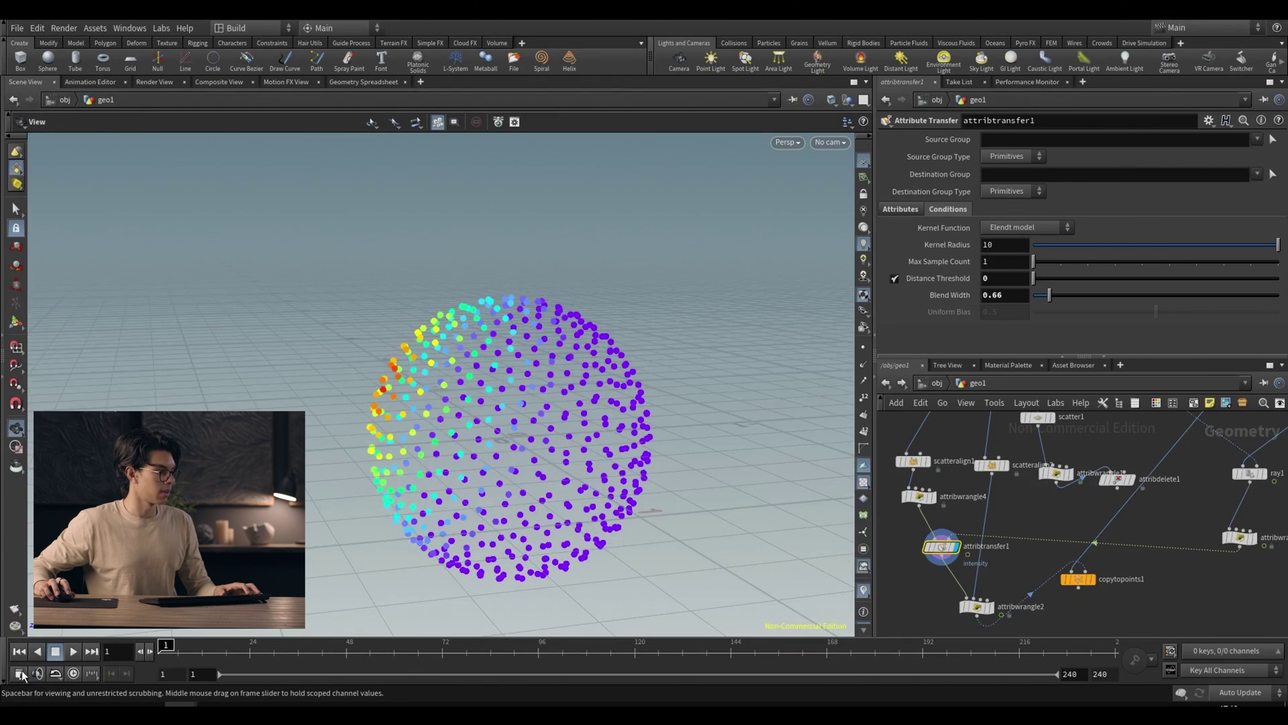
left_click(74, 651)
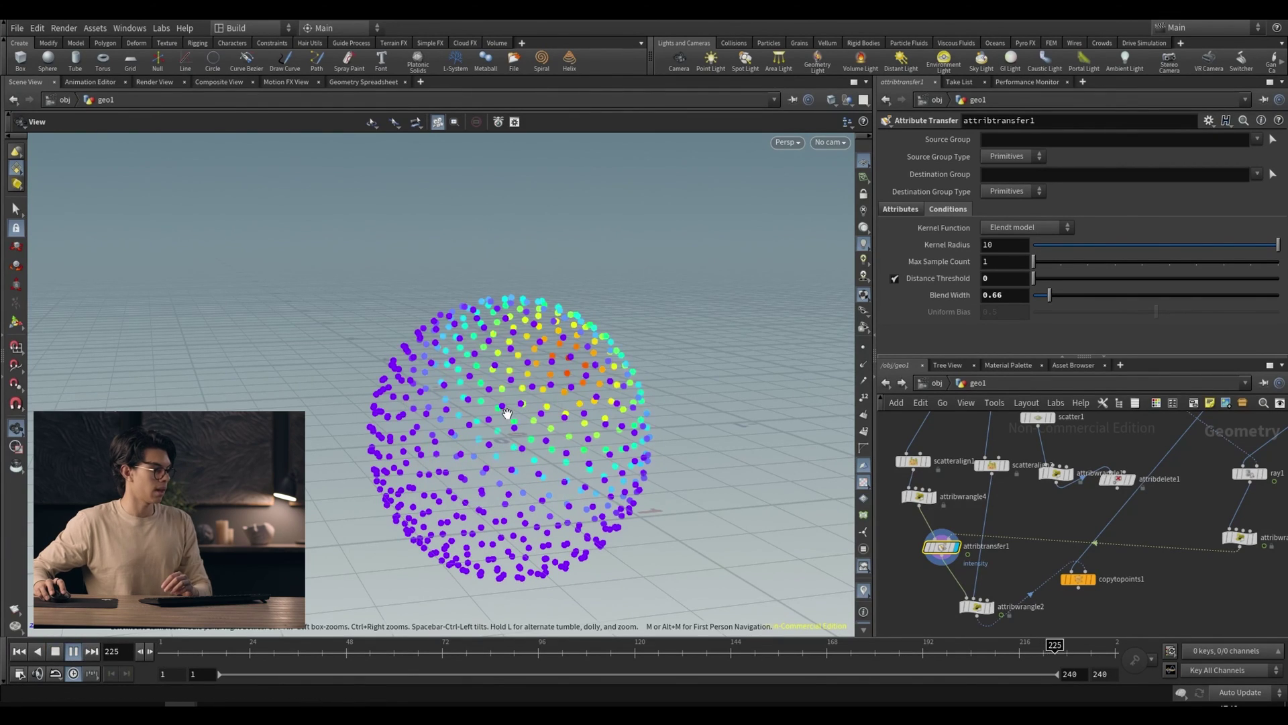
mouse_move(507, 413)
left_mouse_down()
mouse_move(516, 399)
mouse_move(493, 427)
left_mouse_up()
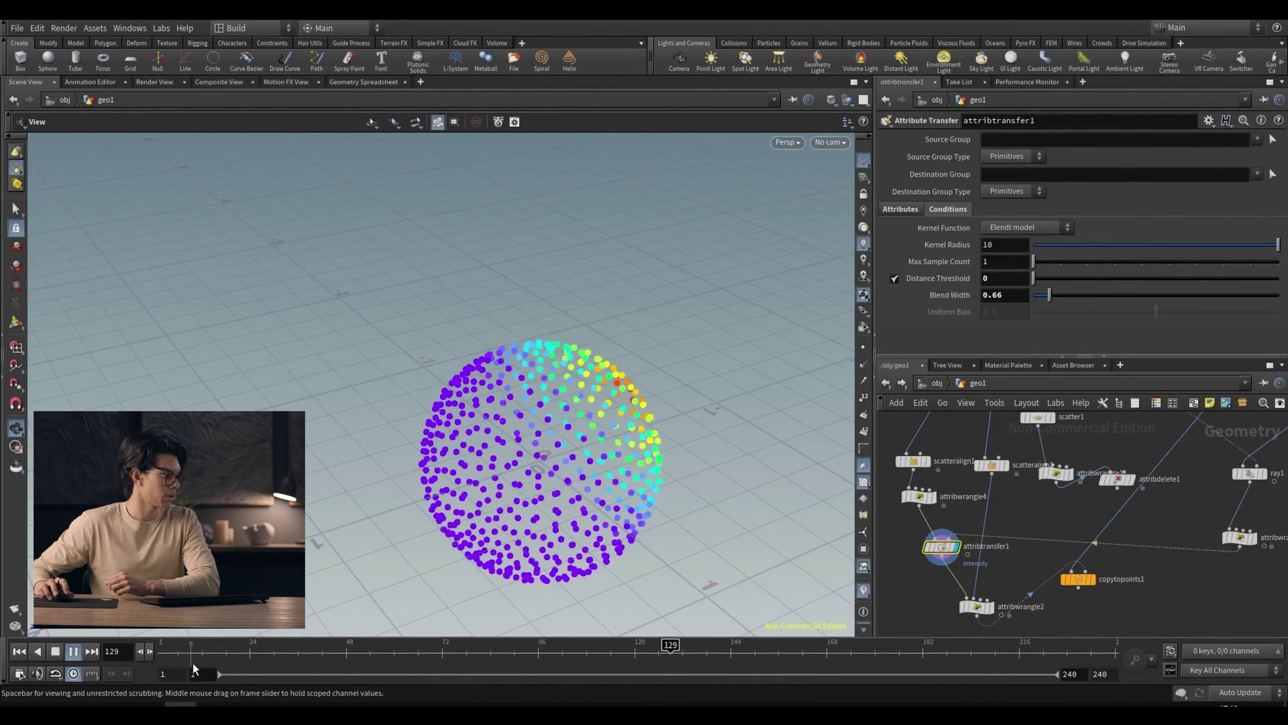
left_click(56, 651)
scroll(905, 573, "up", 2)
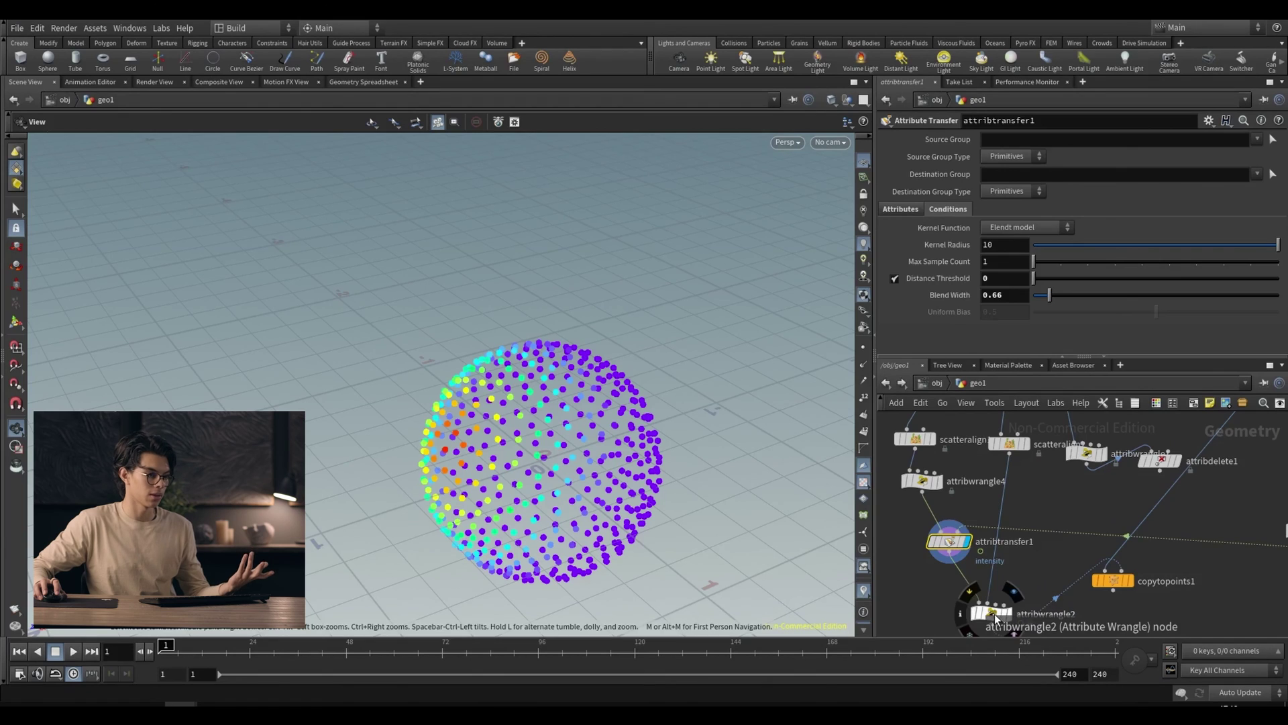
left_click(994, 614)
left_click(1009, 614)
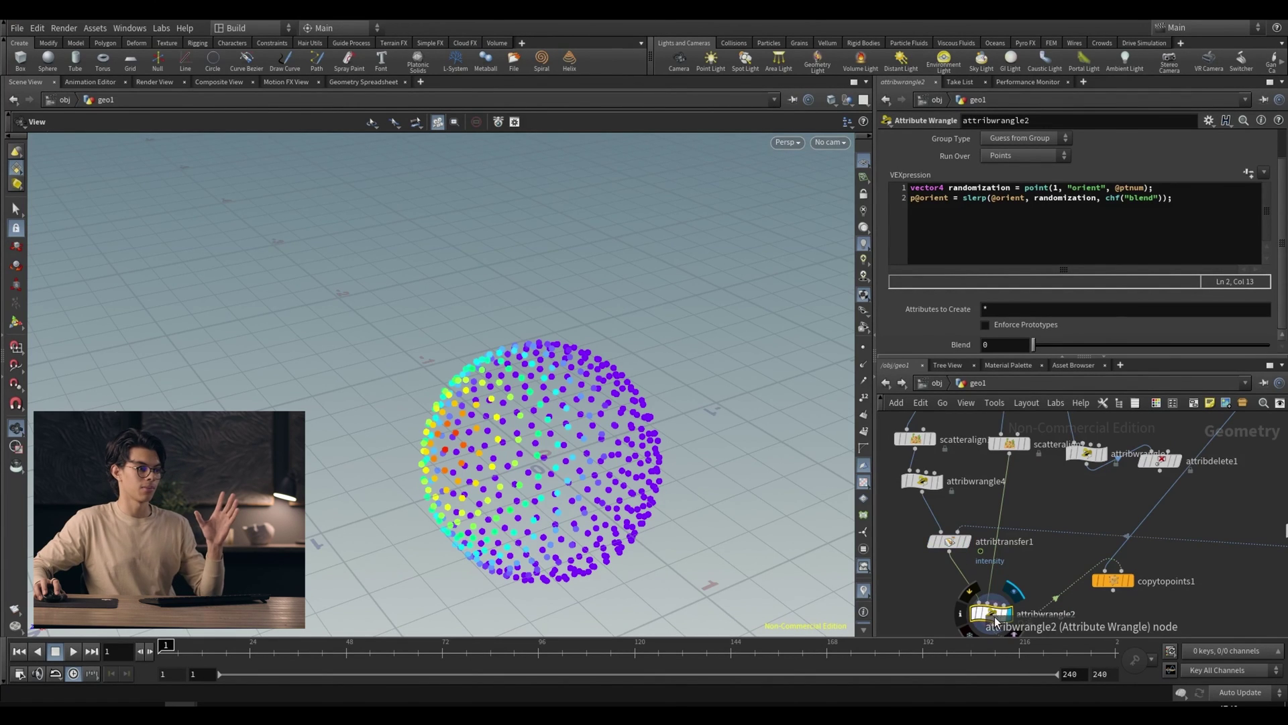
double_click(1122, 199)
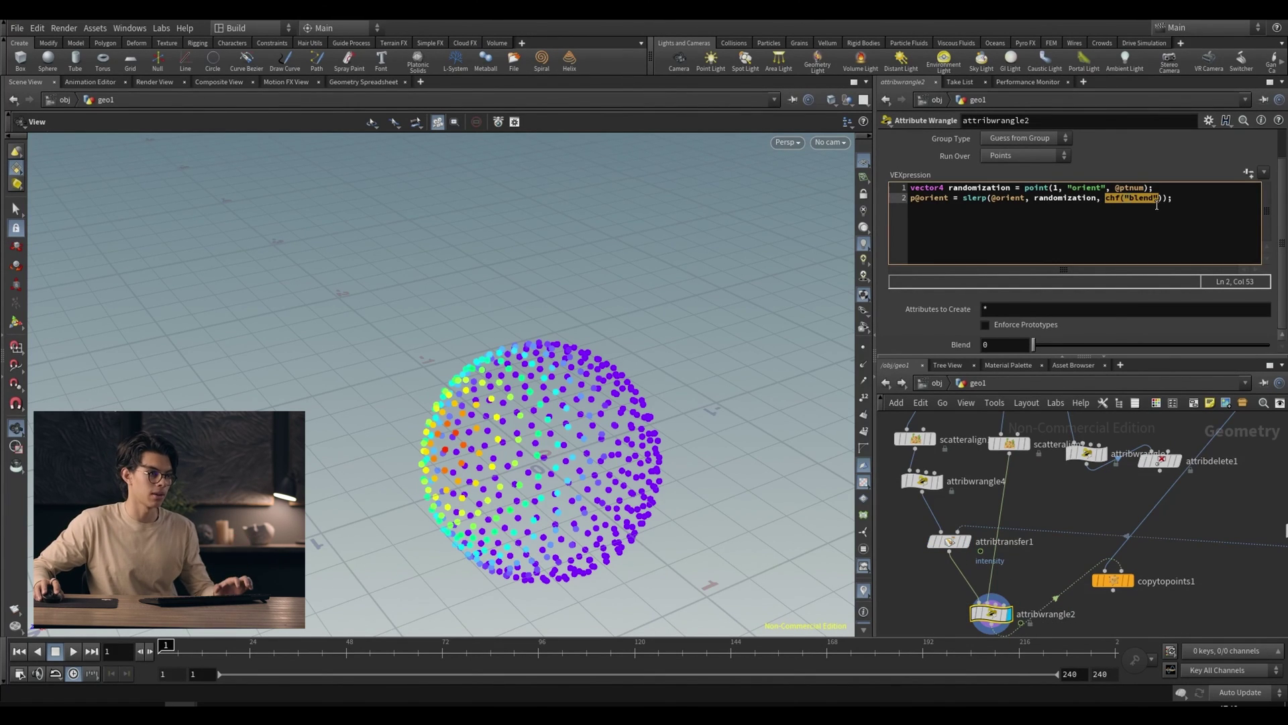
type("@i")
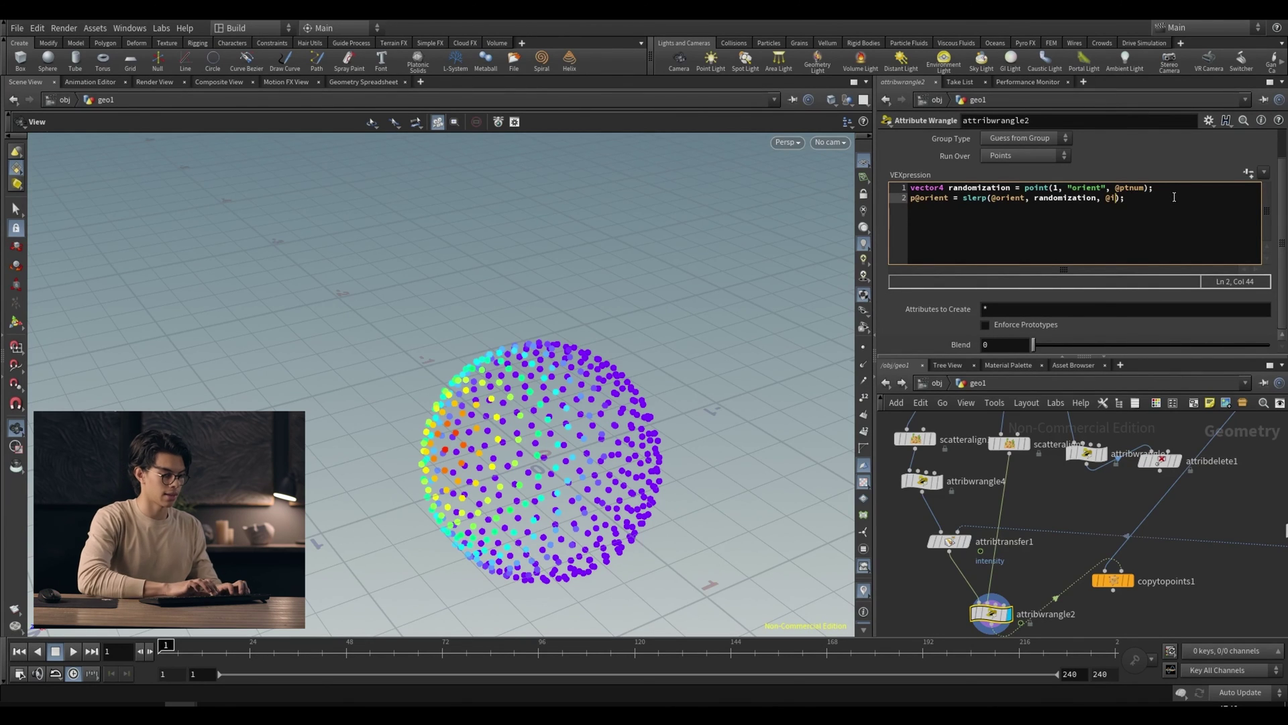
type("ntensity")
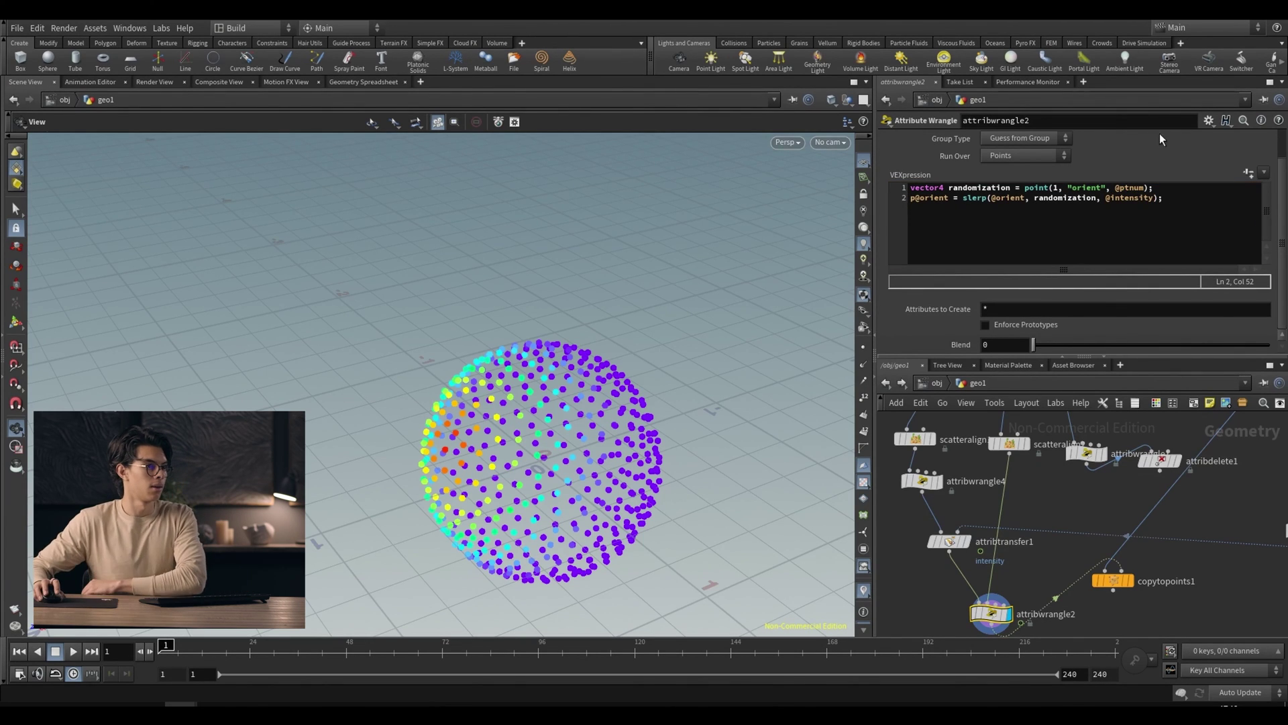
Step: Display copytopoints1 without intensity colours, then play and scrub the animation
left_click(1132, 581)
left_click_drag(1114, 581, 1127, 603)
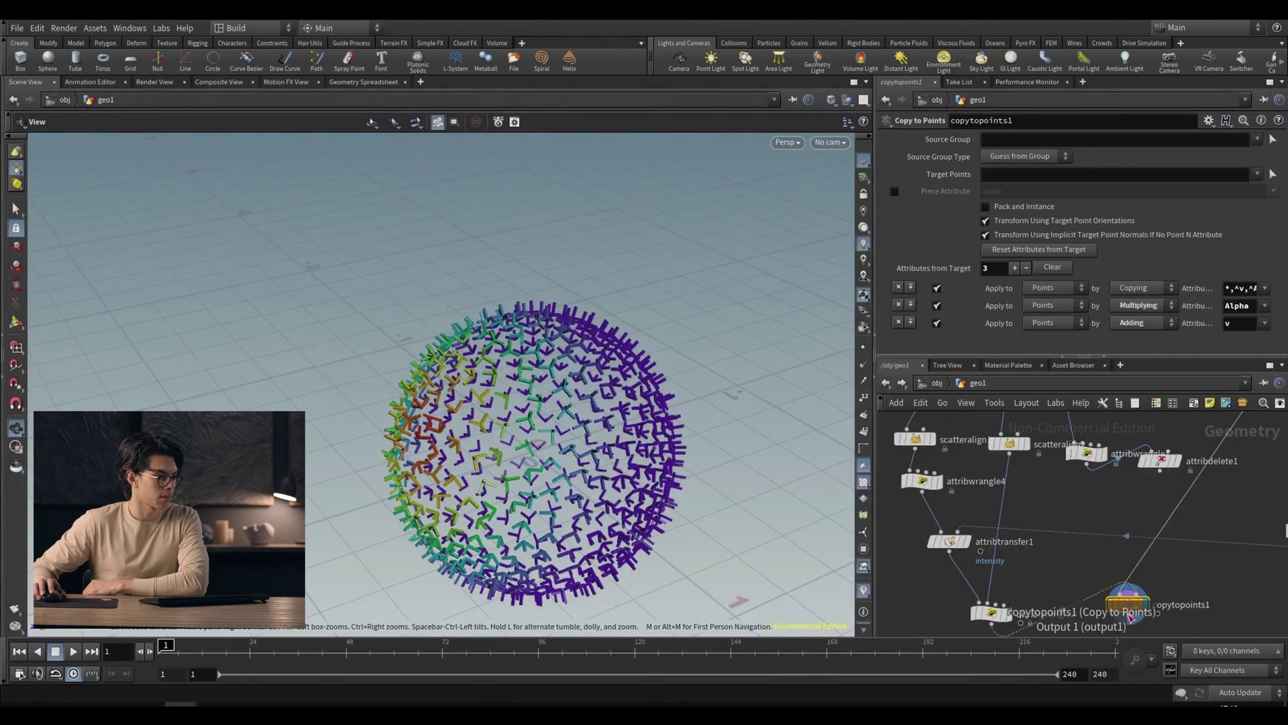
left_click(864, 593)
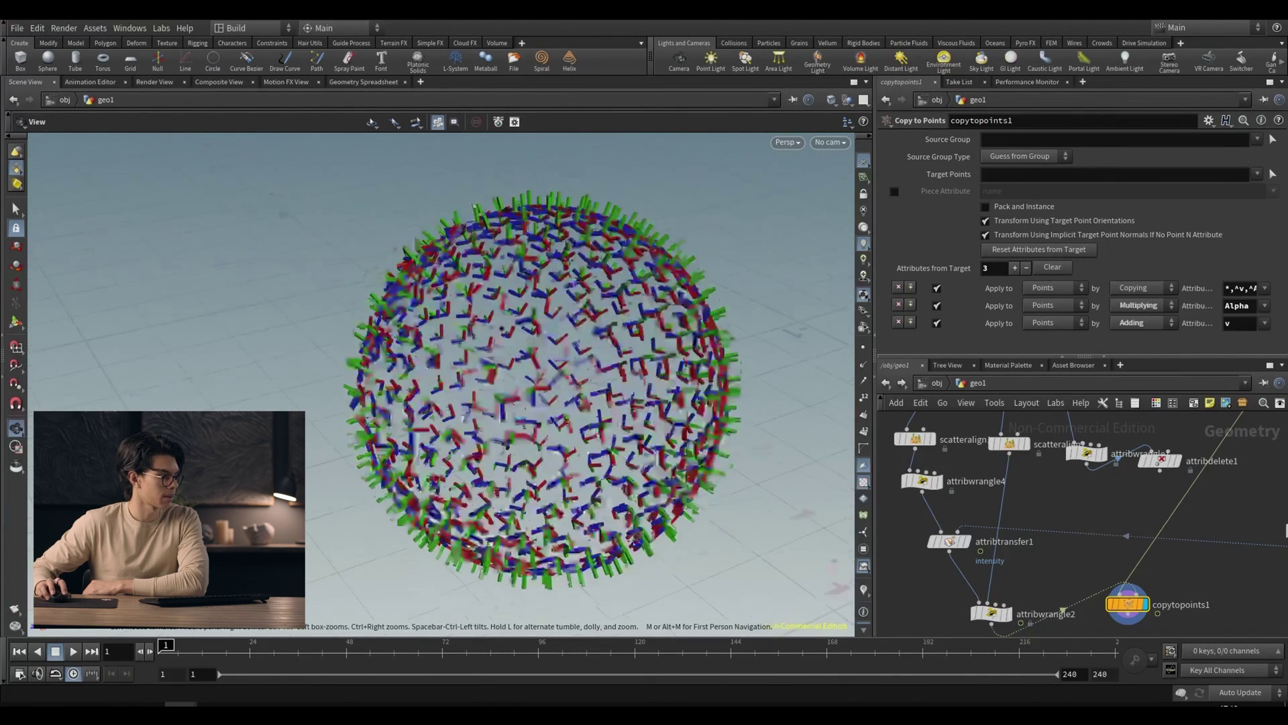
left_click(73, 650)
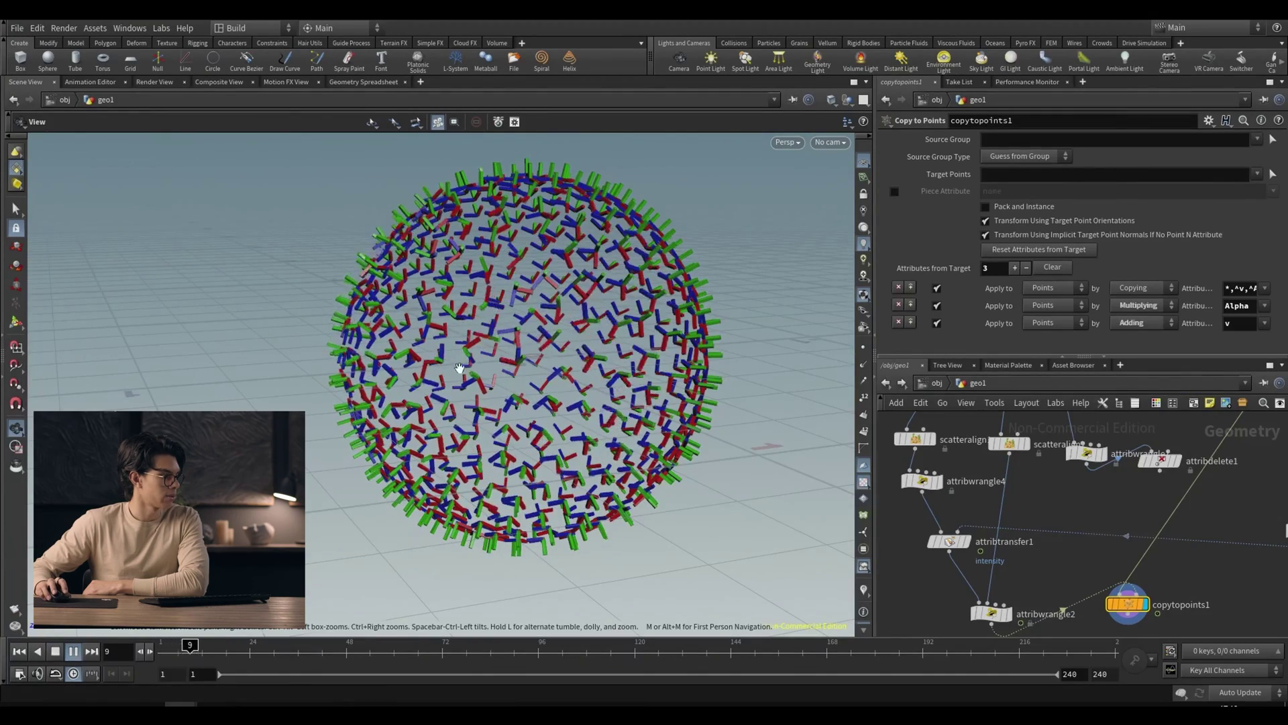
left_click_drag(461, 368, 674, 339)
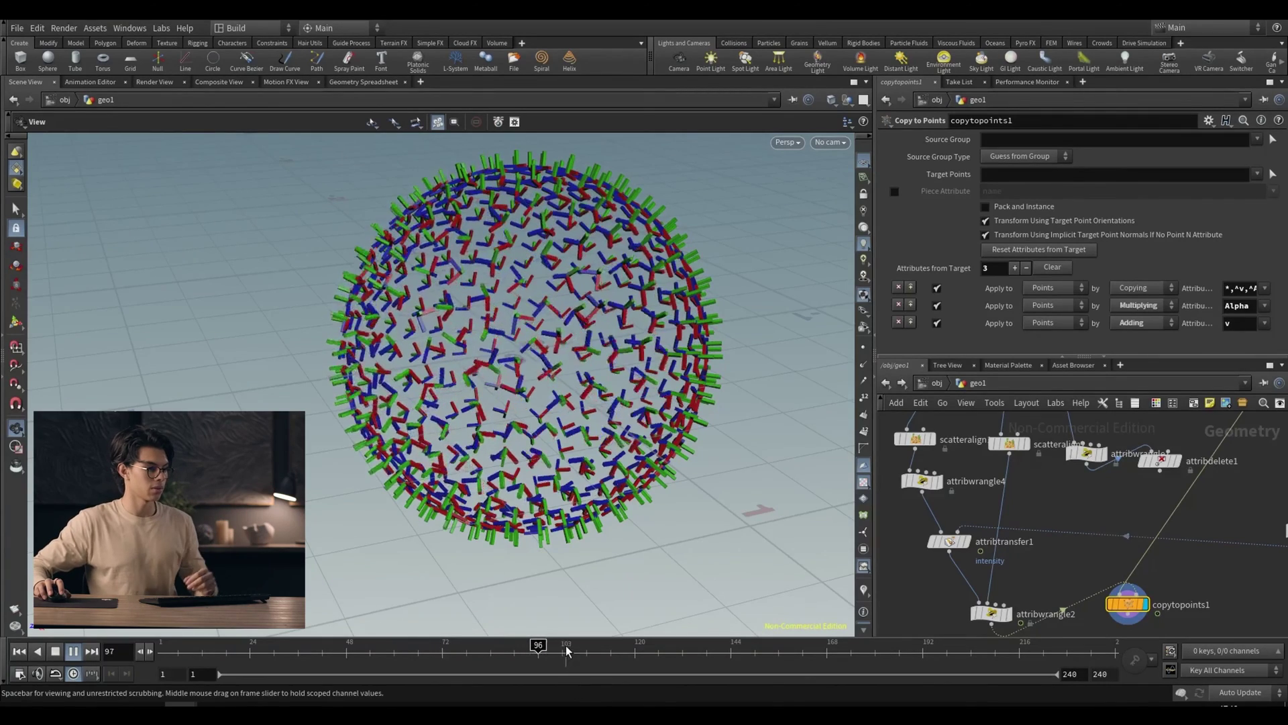
left_click_drag(535, 650, 503, 652)
middle_click_drag(1029, 594, 1016, 545)
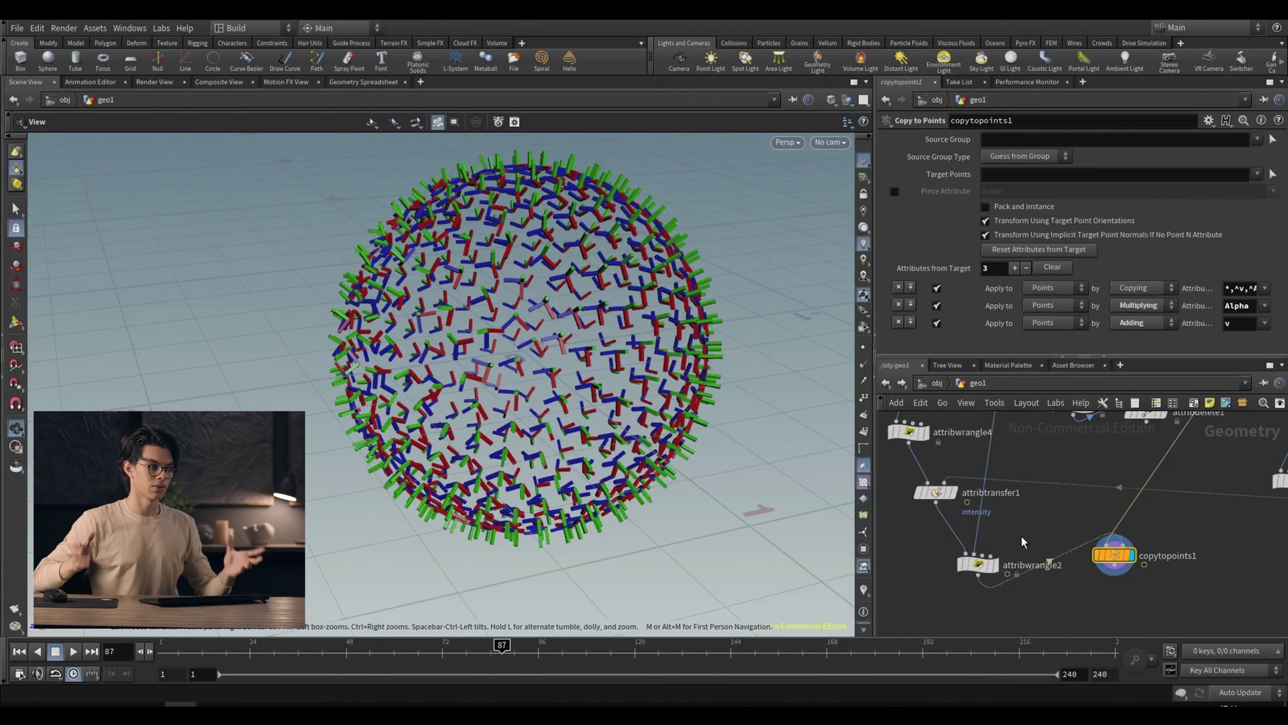
left_click(979, 565)
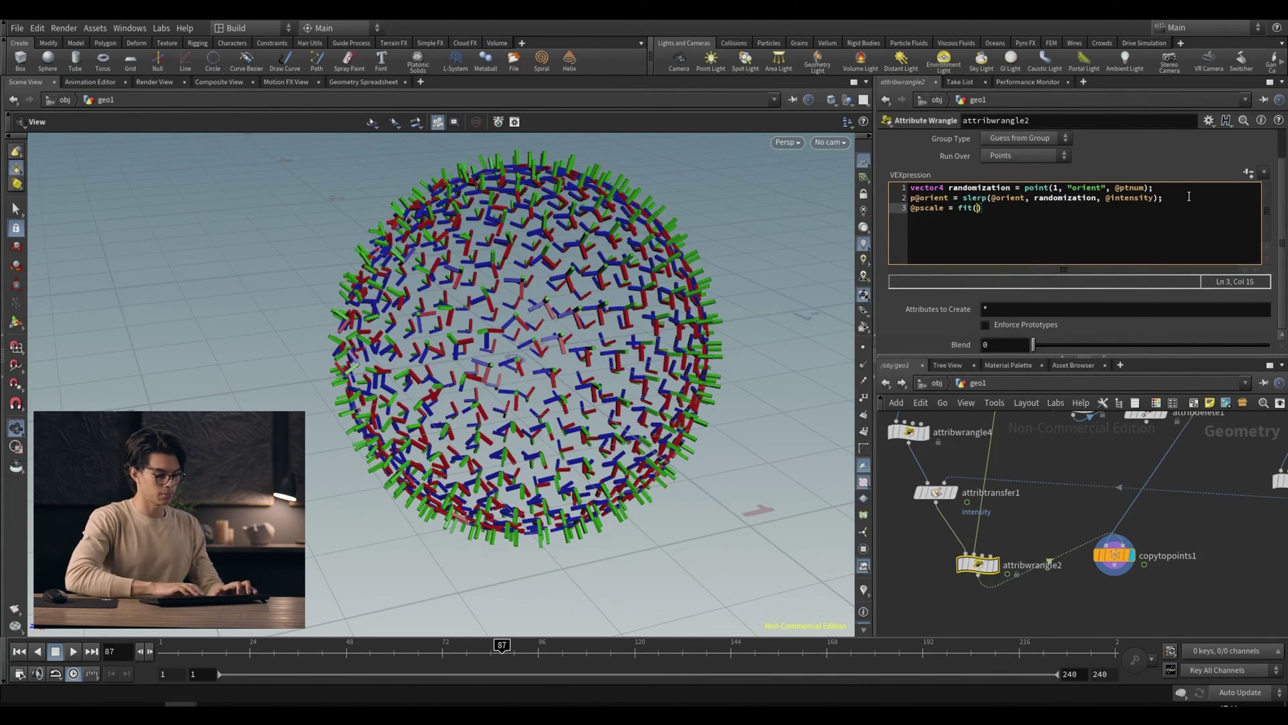
key("BackSpace")
type("01(@intensity, 0.001, 0.1")
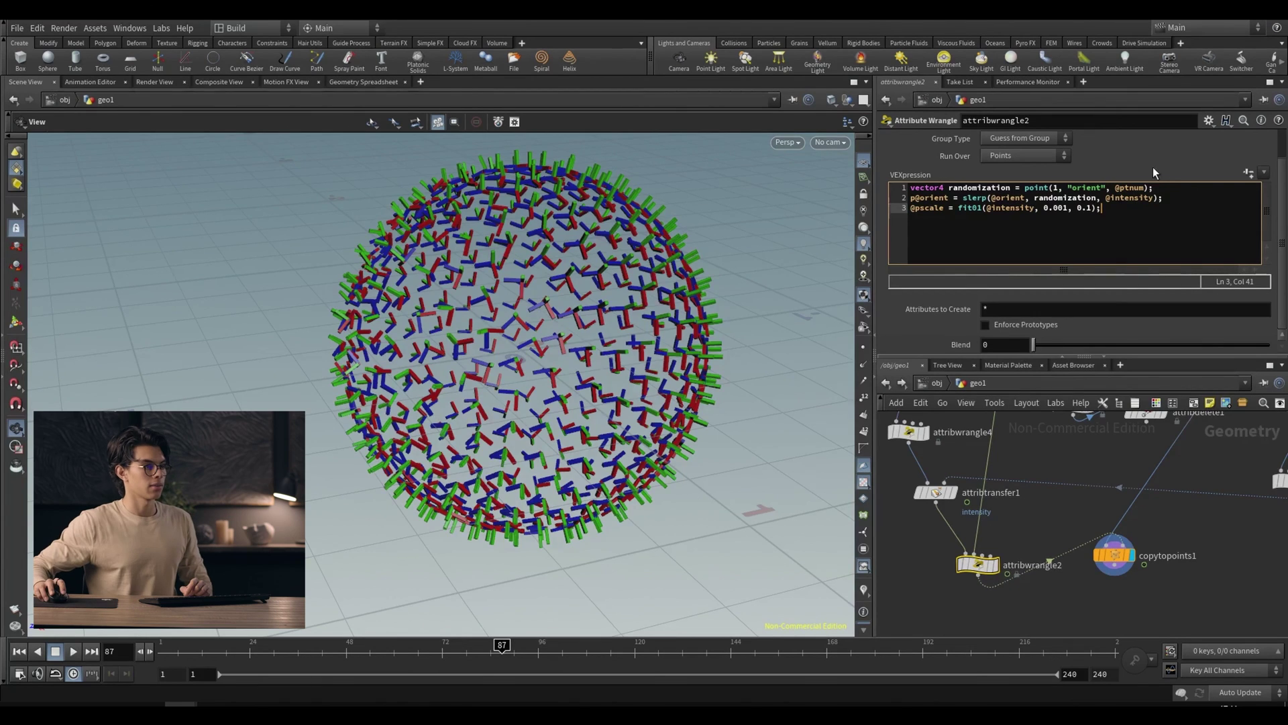
key("ctrl+Up")
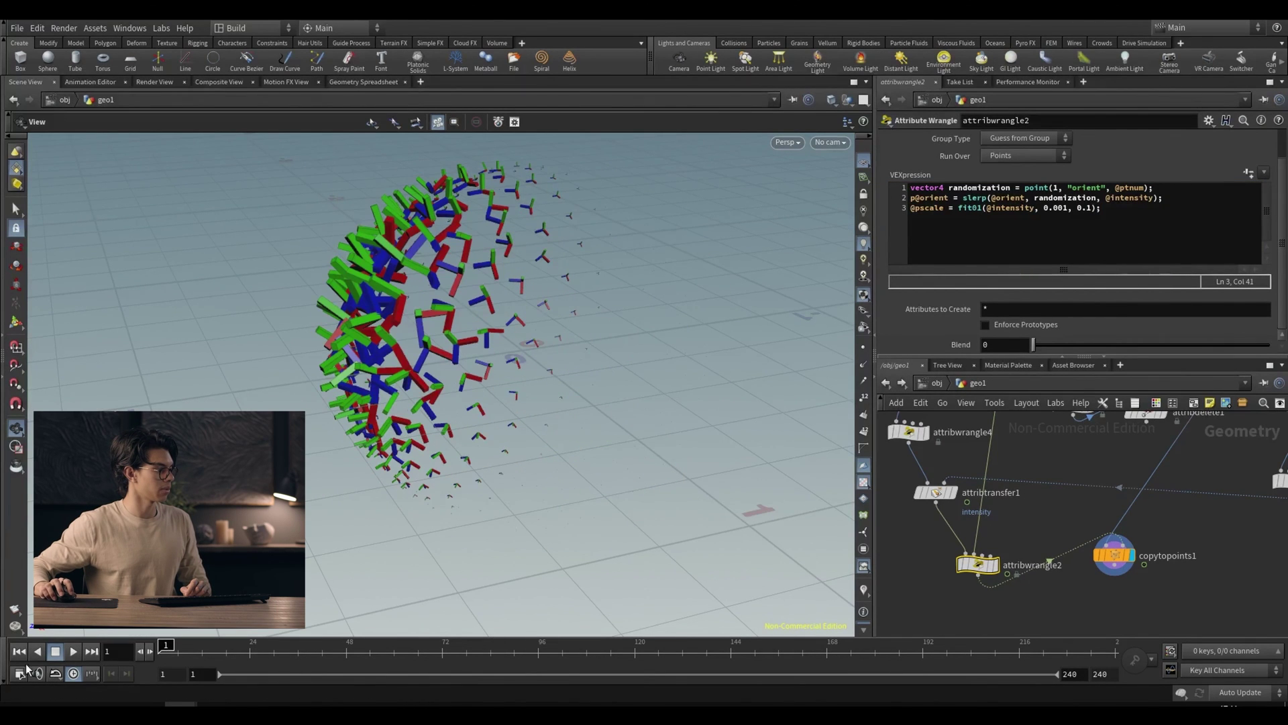
key("Left")
key("Left")
key("BackSpace")
type("05")
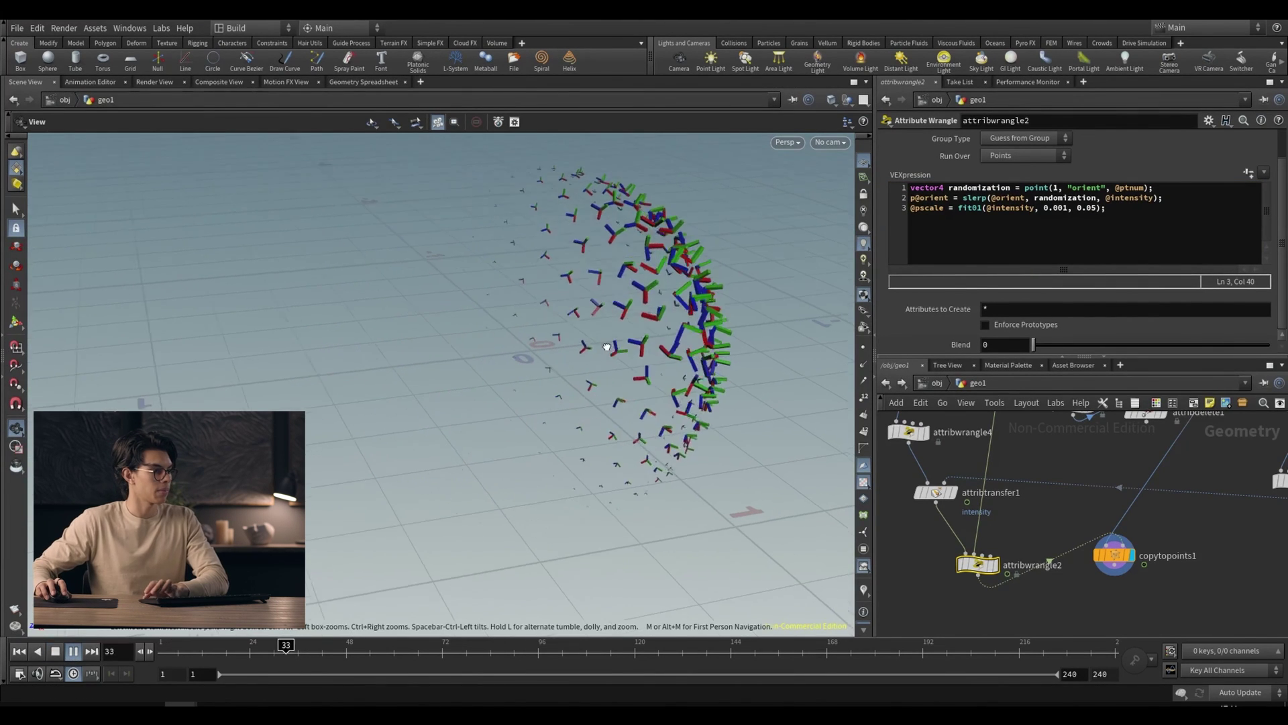